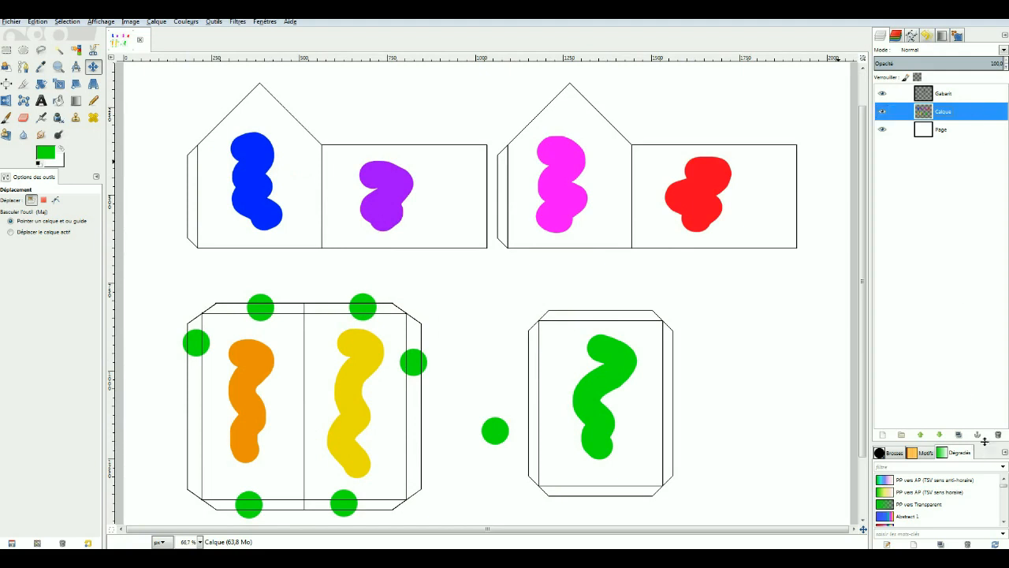
- Delete the Calque layer and import Torchis.jpg from the Textures de Bases folder as a new layer
left_click(999, 434)
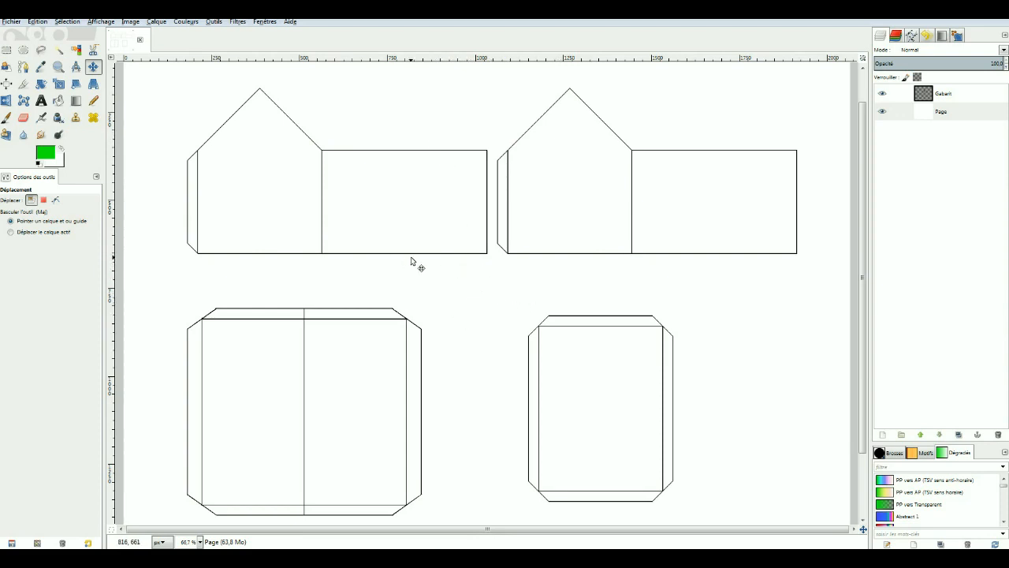
left_click(12, 22)
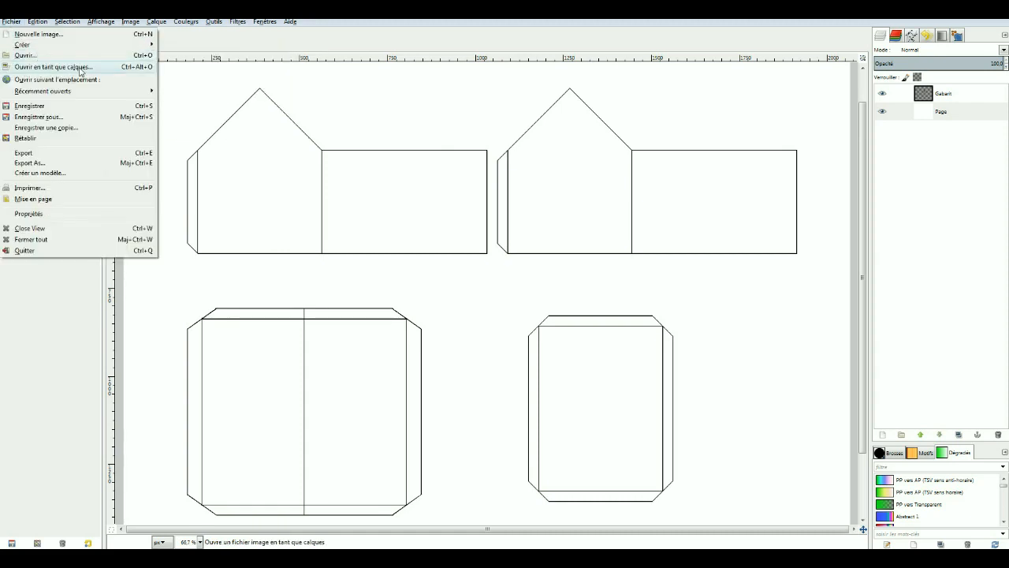
left_click(75, 69)
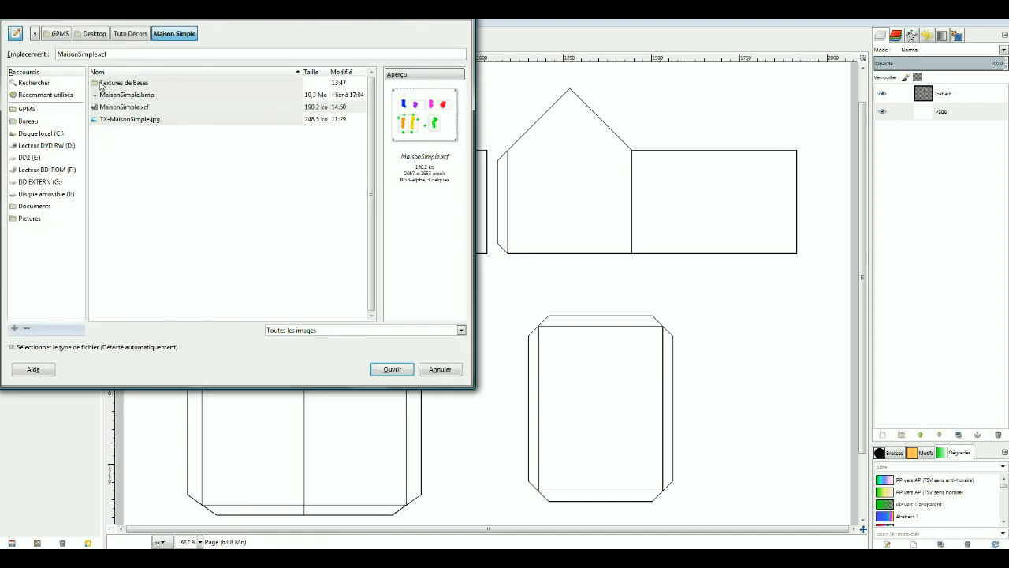
double_click(121, 83)
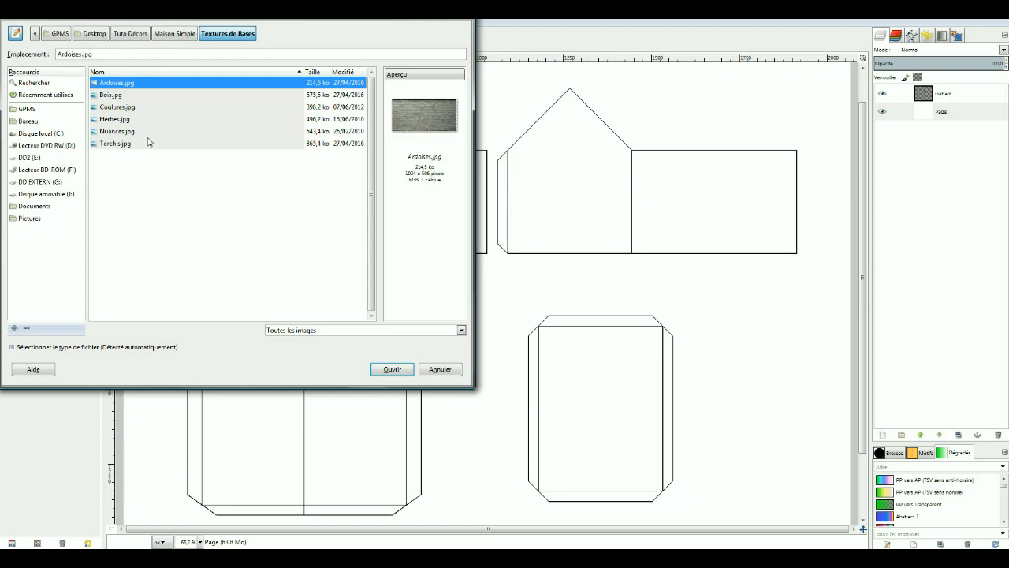
left_click(175, 34)
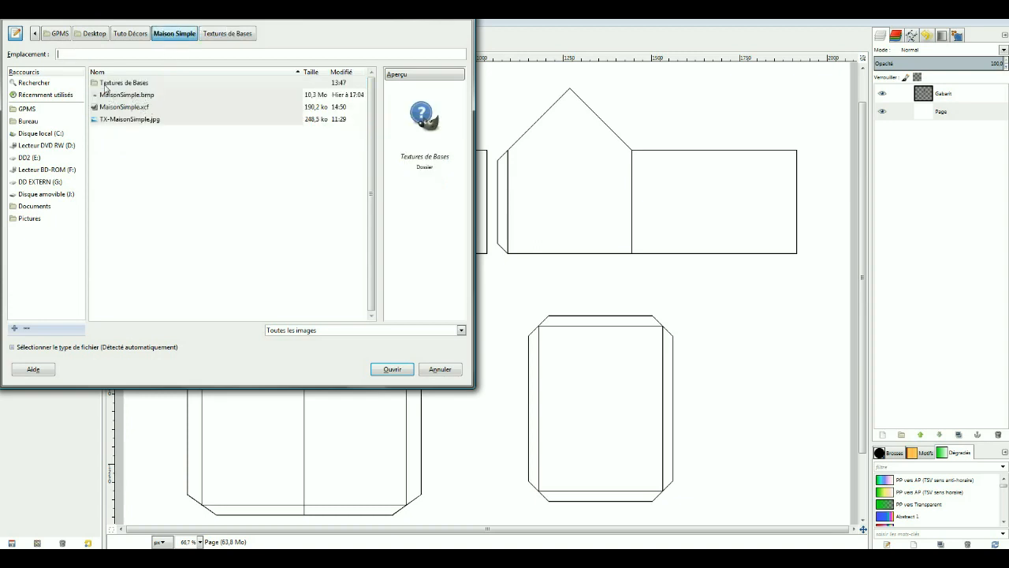
double_click(118, 85)
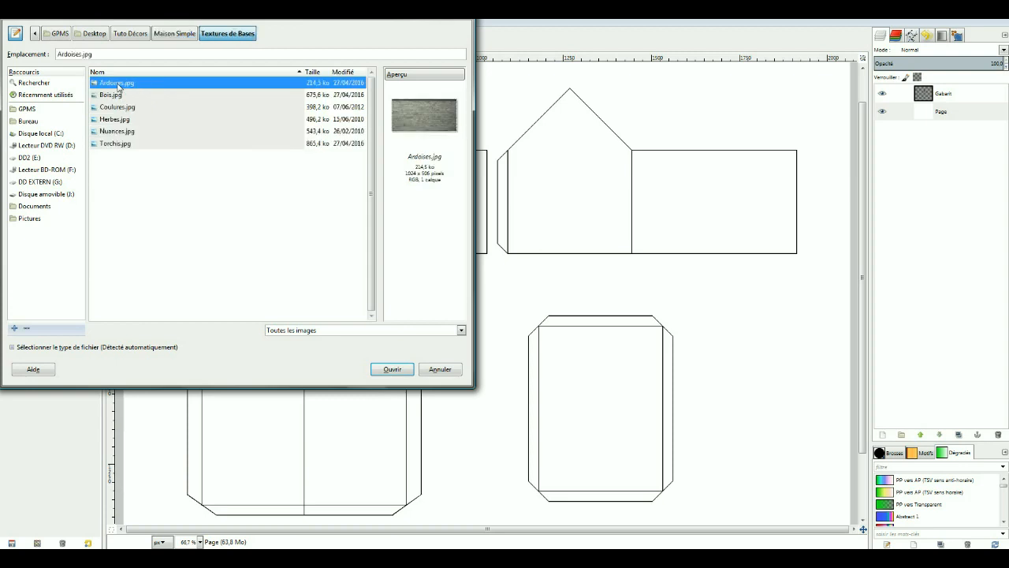
left_click(114, 147)
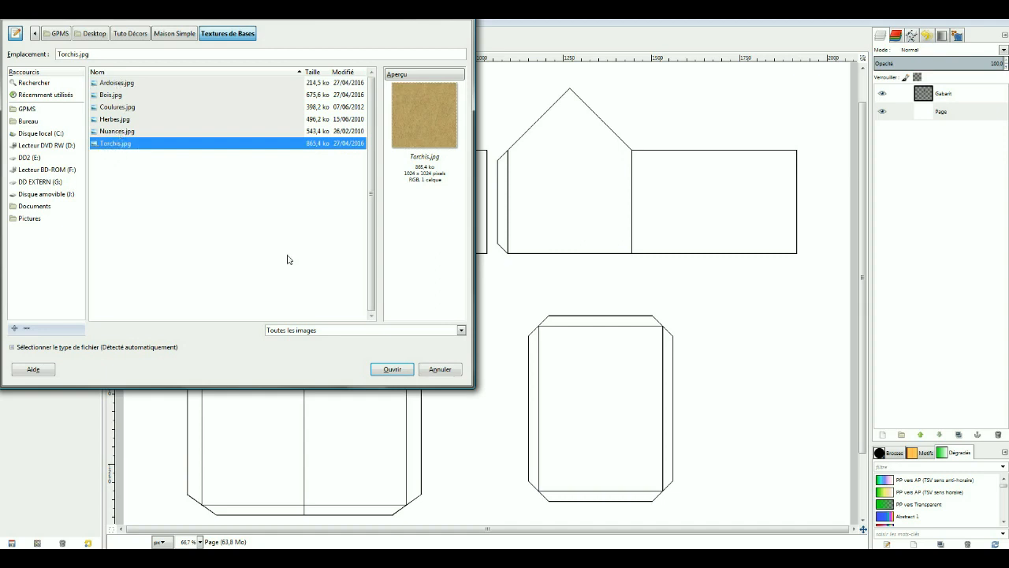
left_click(392, 370)
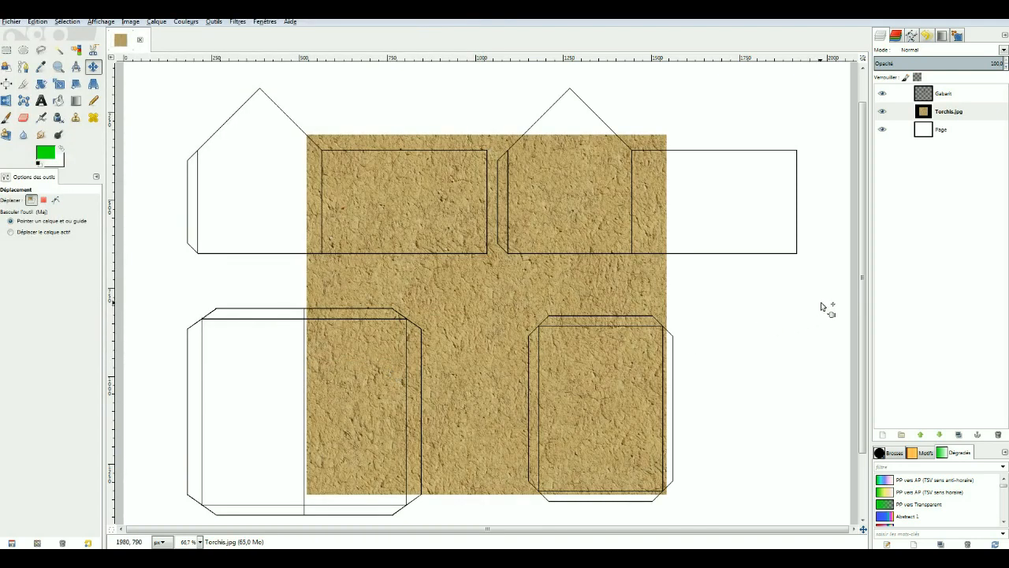
- Add an alpha channel to the Torchis.jpg layer and move the texture over the upper-left house outline
right_click(975, 118)
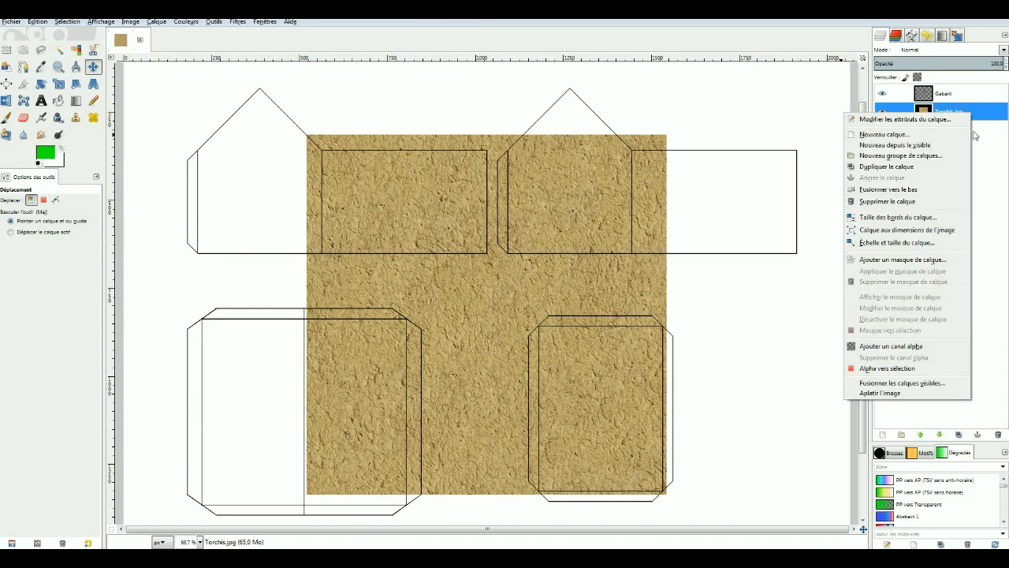
left_click(894, 348)
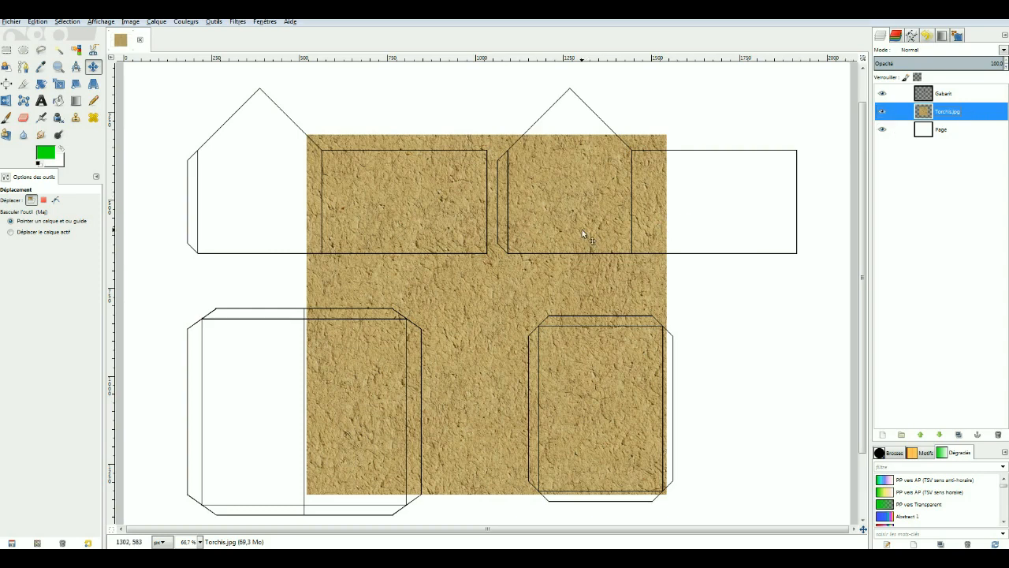
left_click_drag(582, 230, 443, 174)
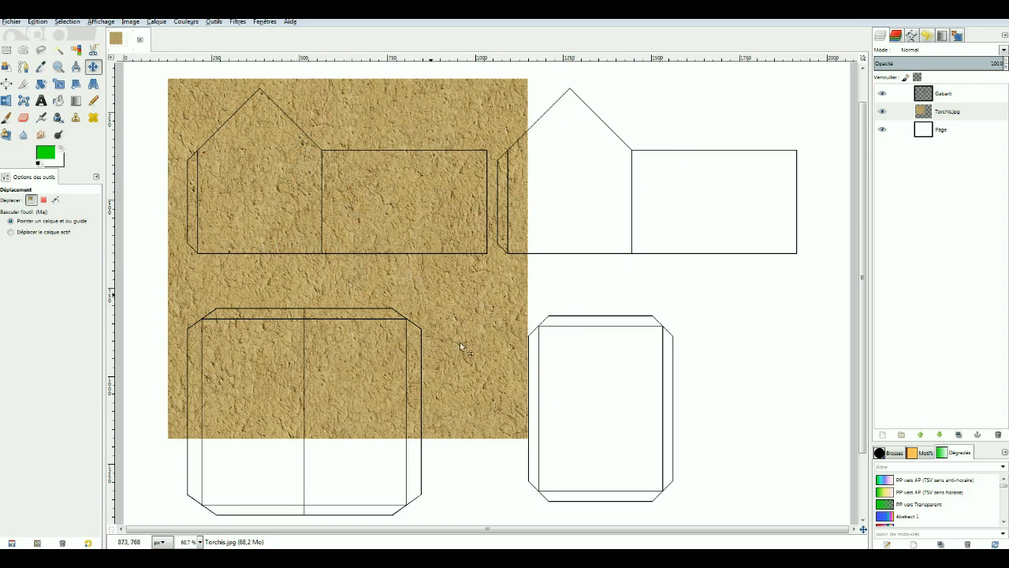
- Scale the Torchis.jpg layer down to 571 × 571 px, keeping its upper-left corner in place
left_click(59, 84)
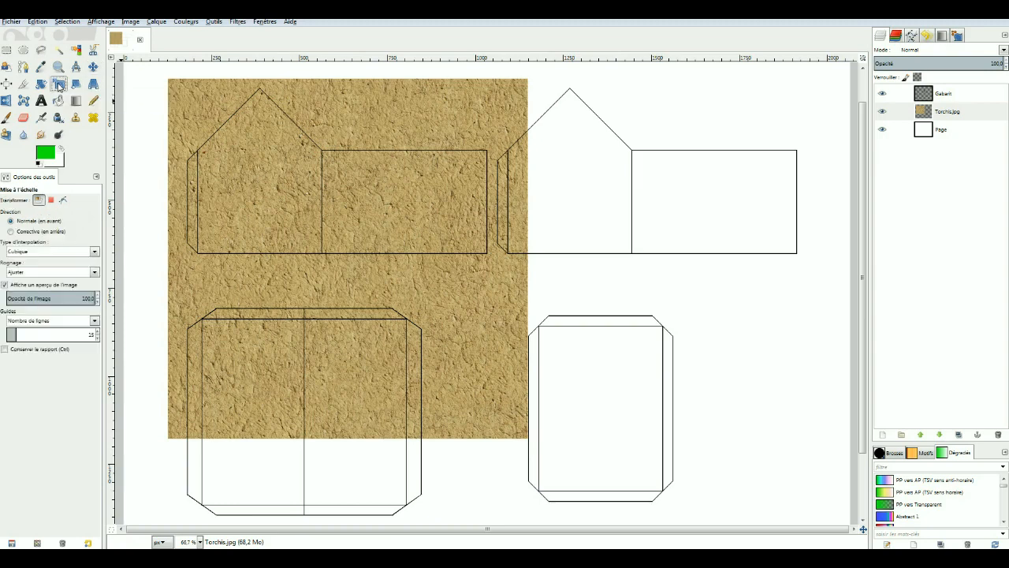
left_click(469, 296)
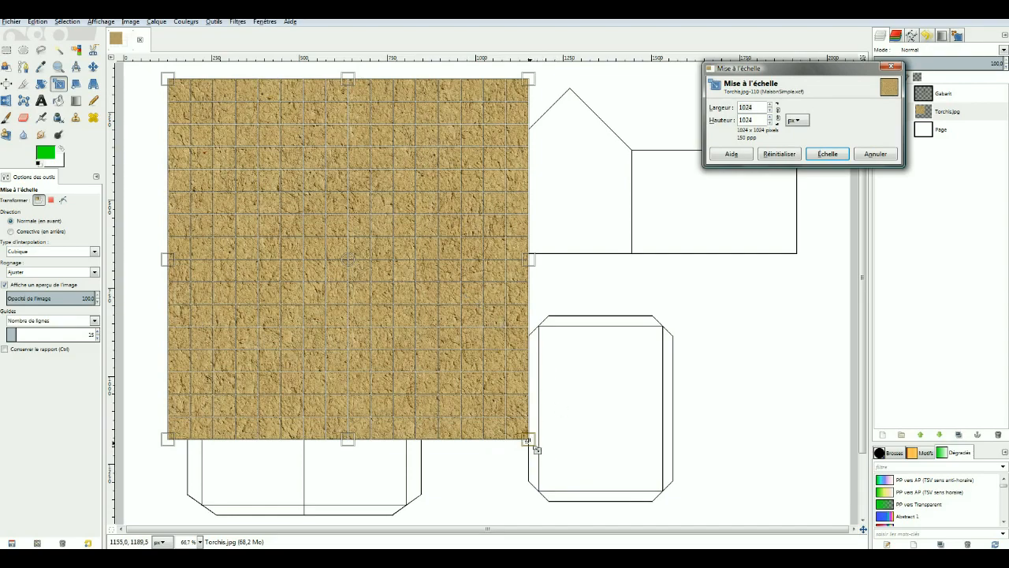
left_click_drag(533, 446, 371, 288)
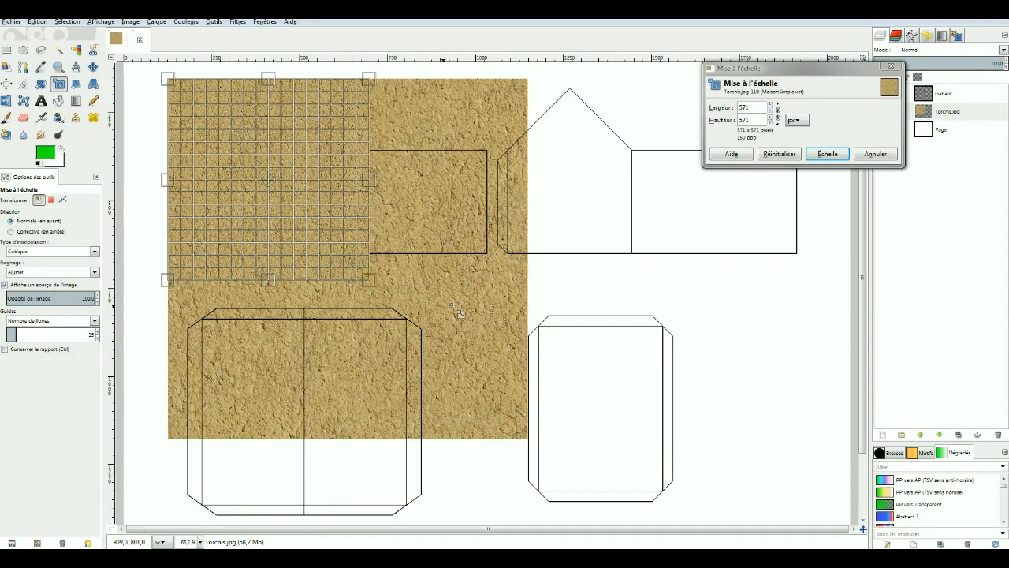
left_click(833, 154)
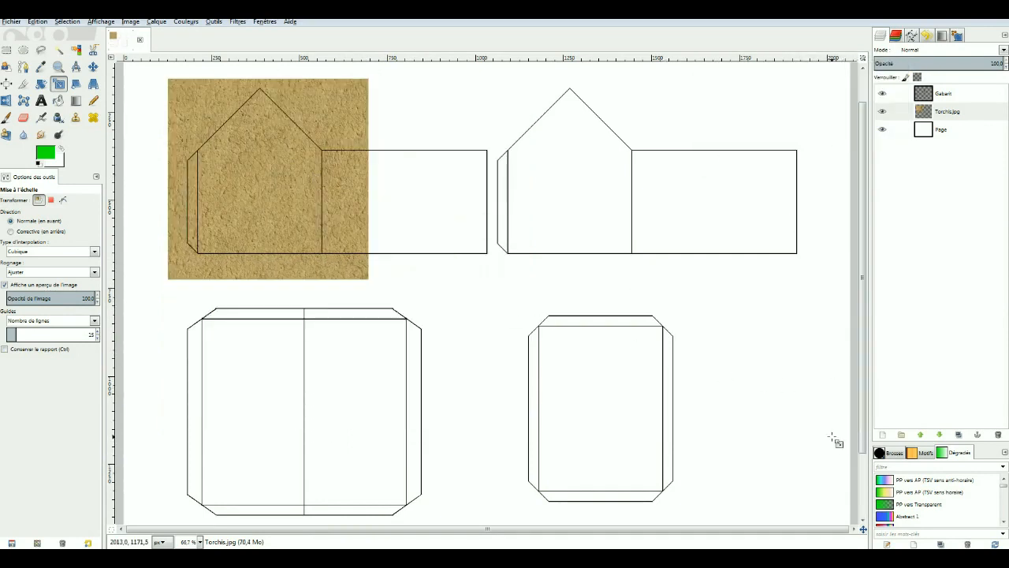
- Examine the scaled texture up close and its coverage across the two house wall outlines
scroll(837, 442, "up", 2)
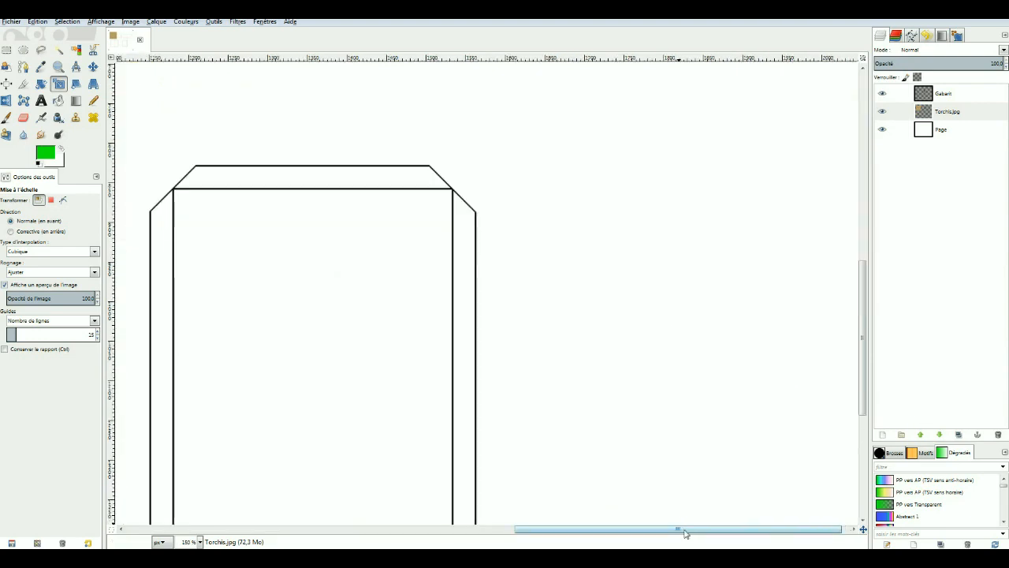
left_click_drag(679, 529, 353, 528)
left_click_drag(863, 292, 862, 158)
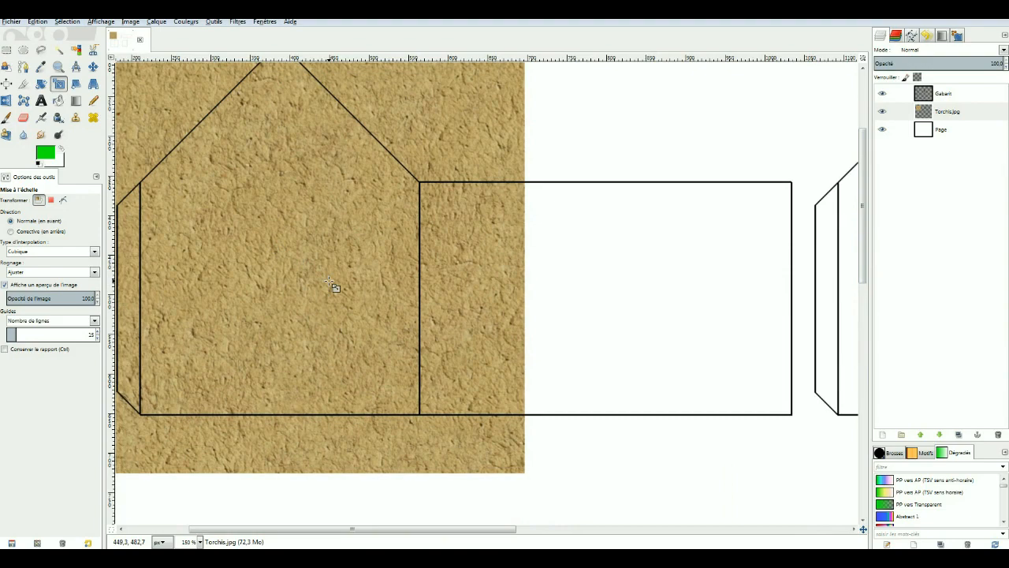
scroll(331, 286, "down", 1)
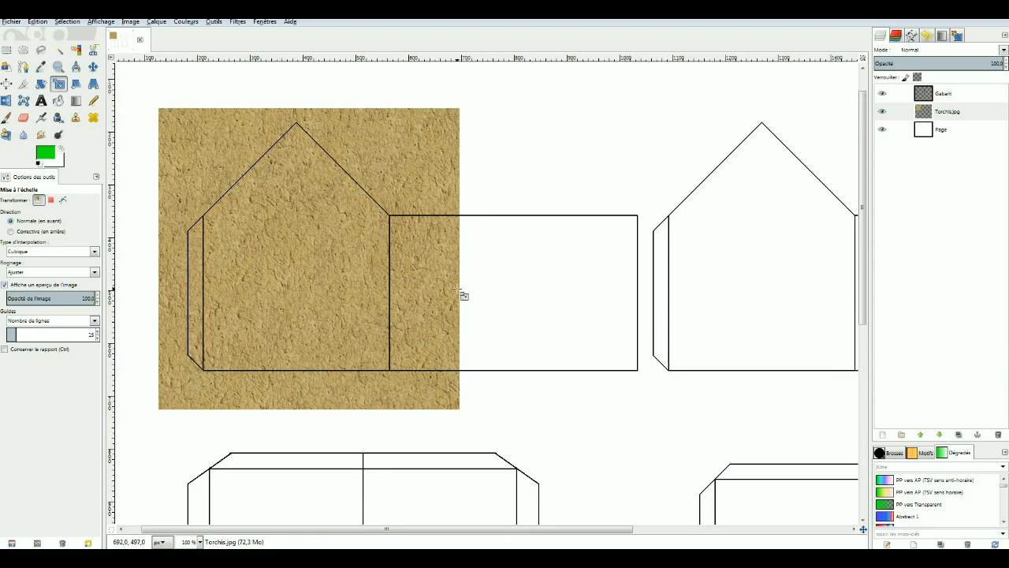
left_click_drag(446, 532, 474, 533)
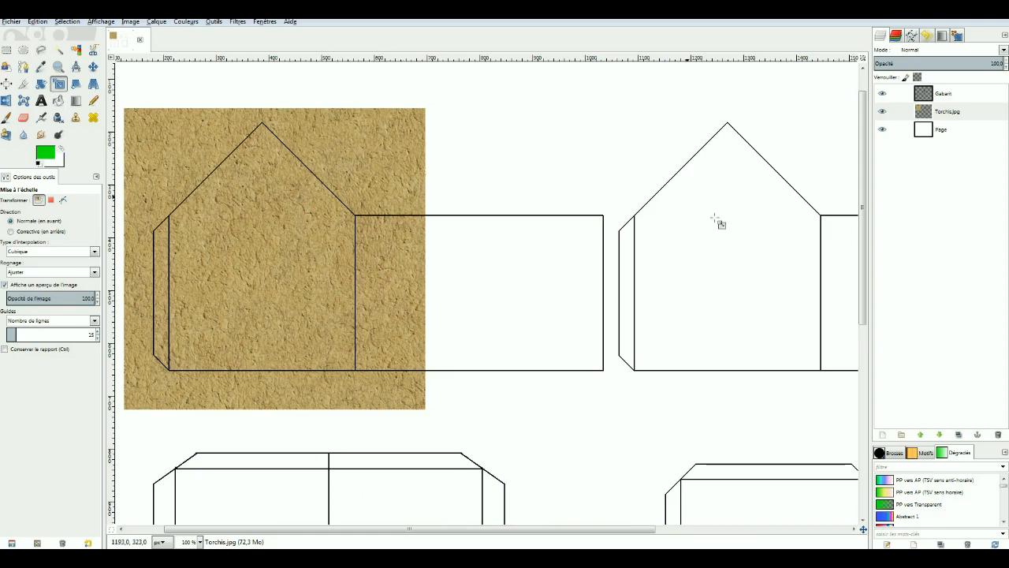
left_click_drag(621, 533, 824, 546)
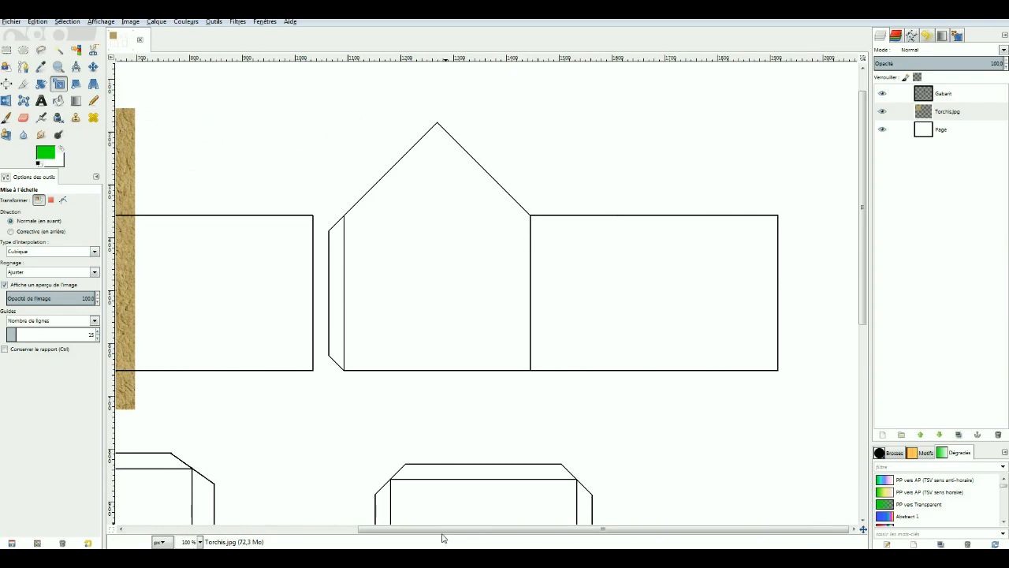
left_click_drag(368, 533, 223, 534)
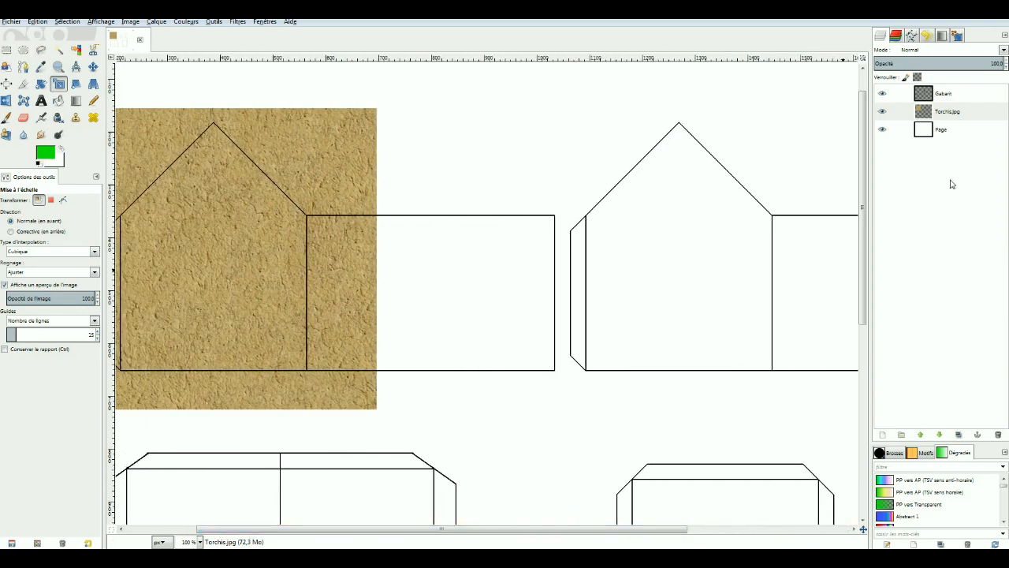
- Duplicate the Torchis.jpg layer and align the copy flush against the original's right edge without a gap
right_click(950, 113)
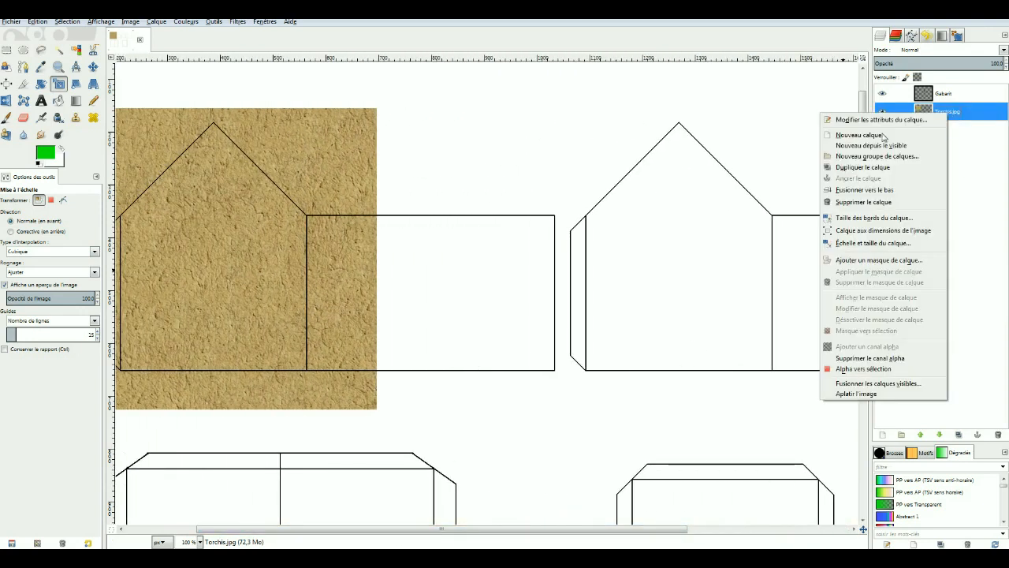
left_click(853, 168)
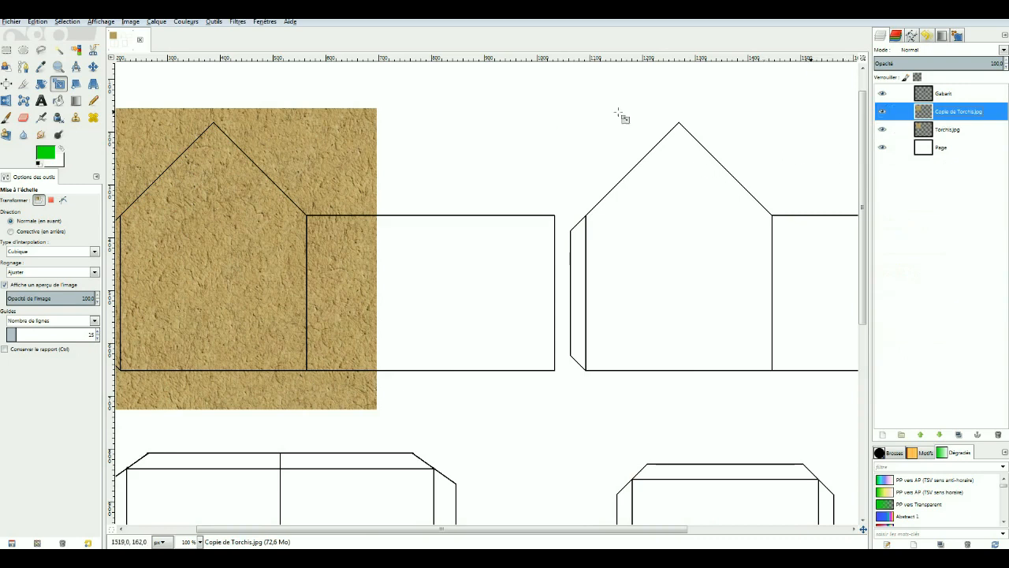
left_click(93, 67)
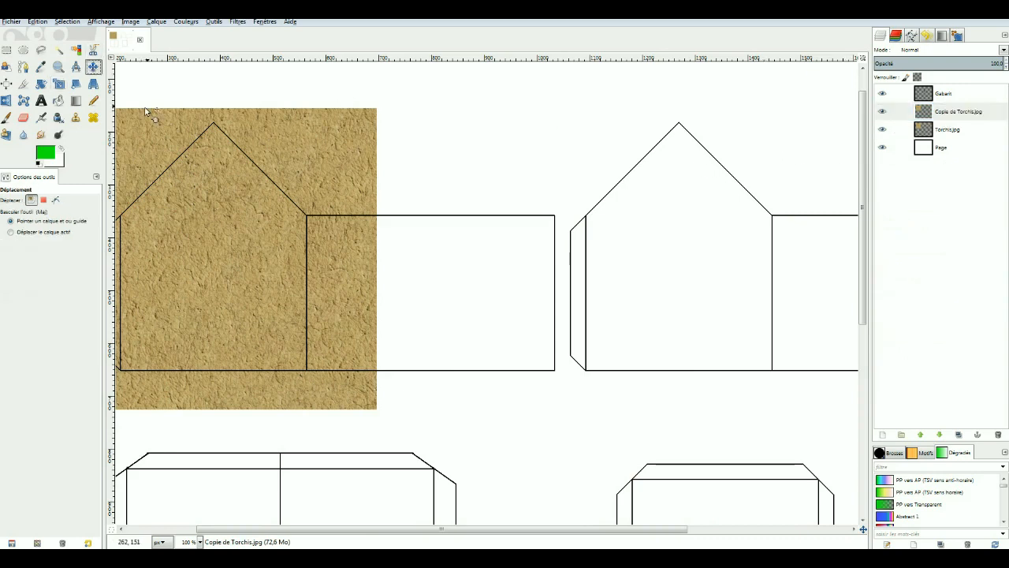
left_click_drag(128, 137, 430, 133)
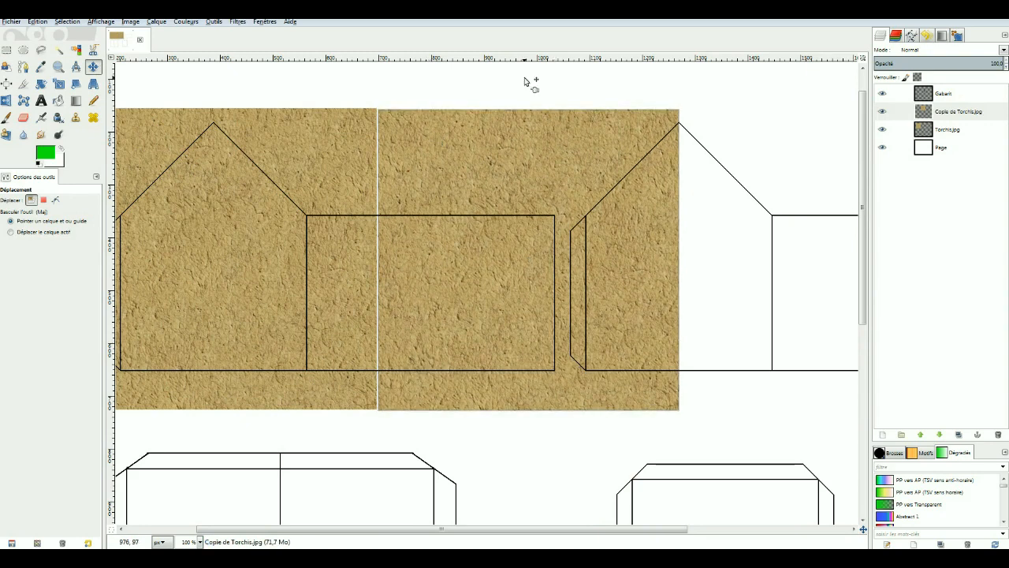
key("Up")
key("Up")
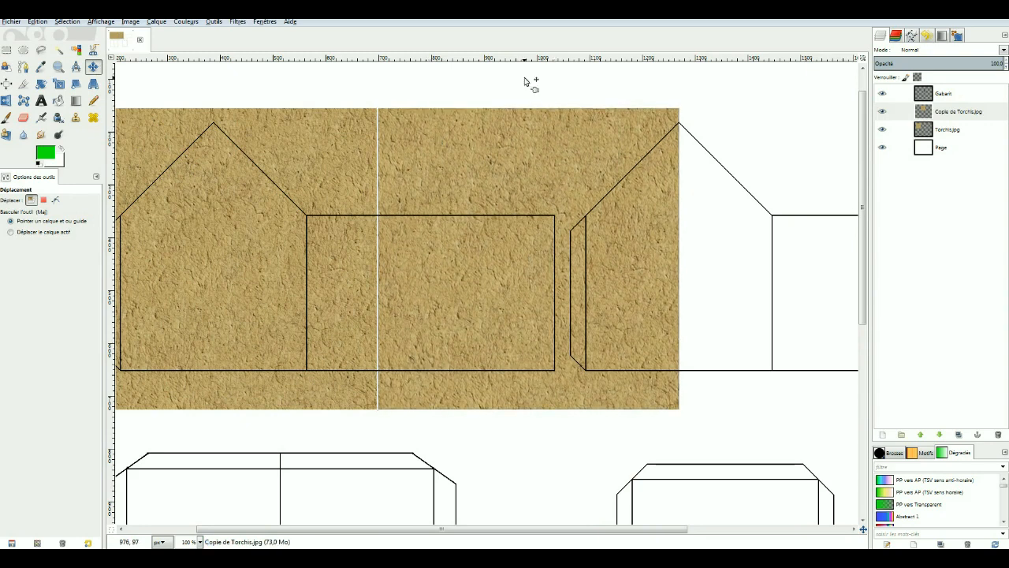
key("Left")
key("Left")
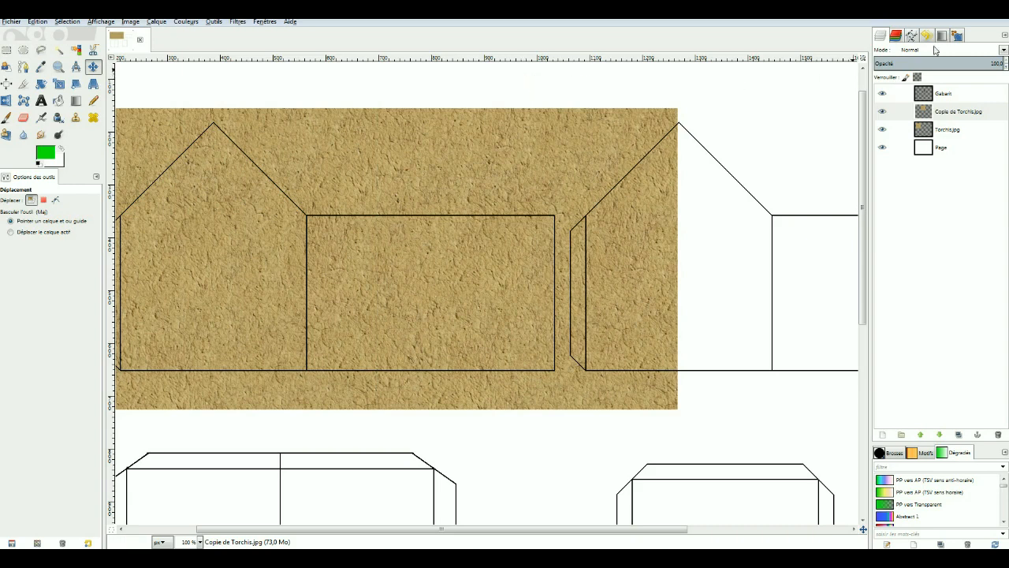
- Duplicate the Copie de Torchis.jpg layer and place the new copy flush against its right edge, over the second gable
right_click(960, 117)
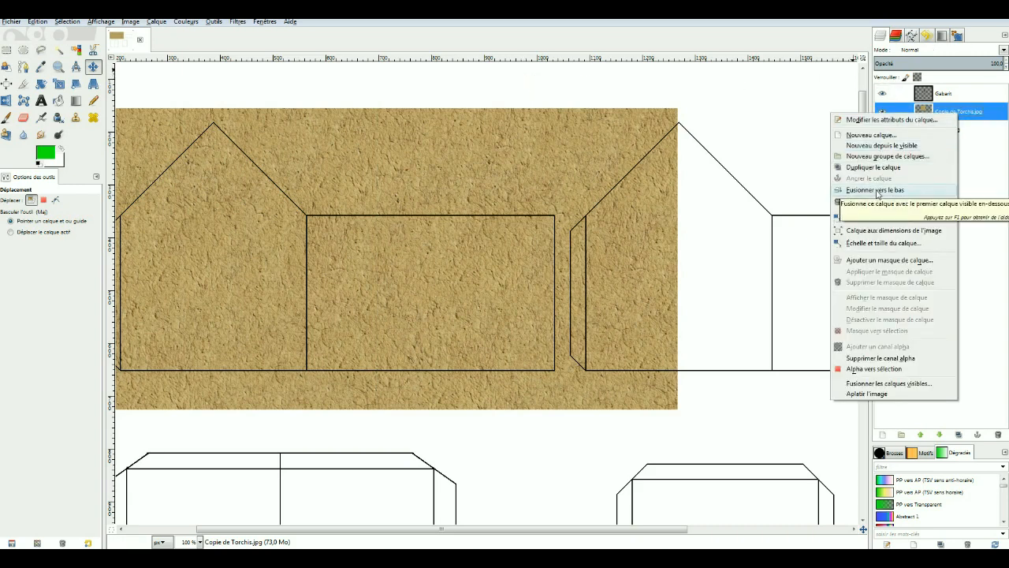
left_click(996, 115)
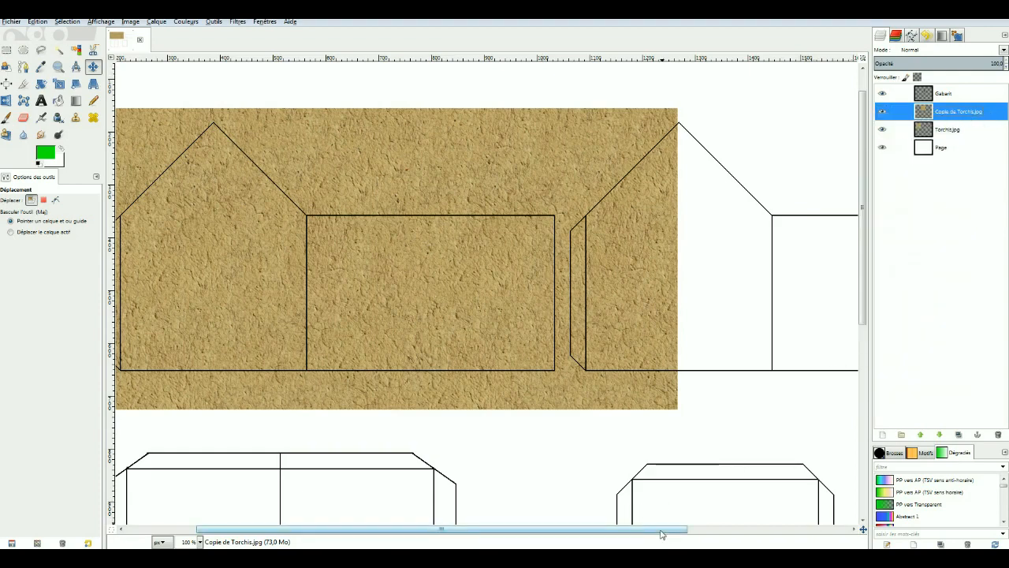
left_click_drag(666, 529, 827, 528)
right_click(963, 111)
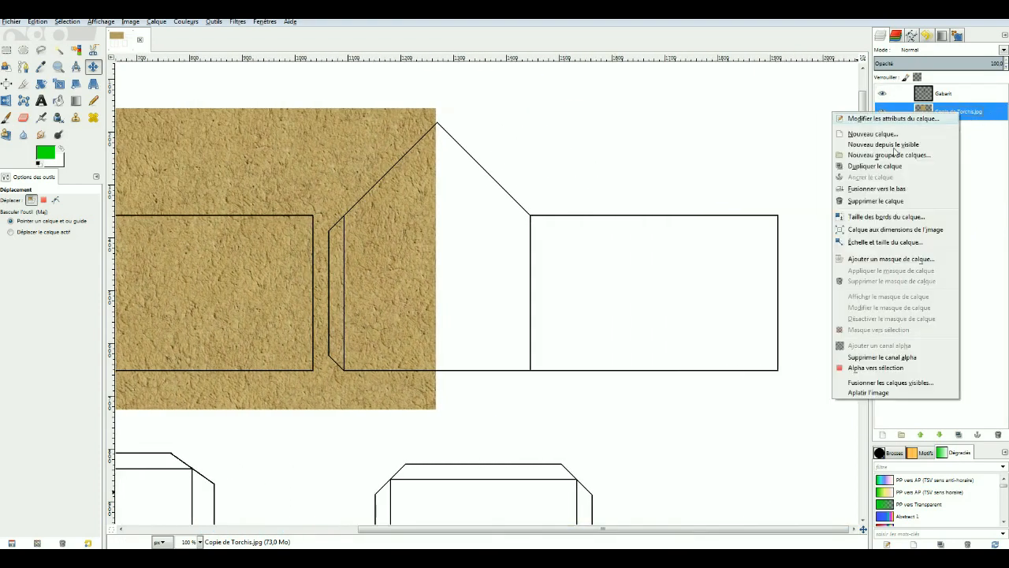
left_click(872, 166)
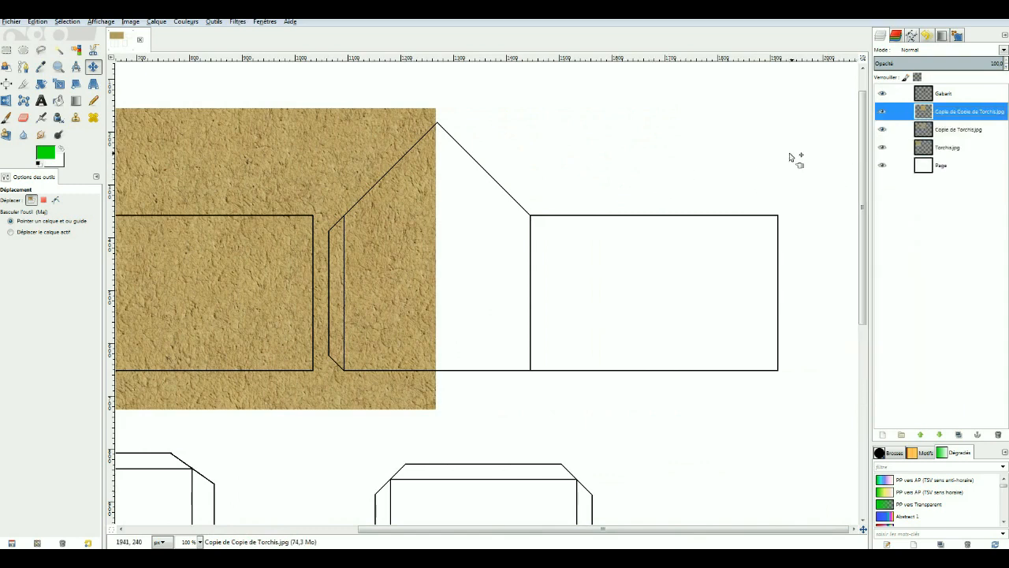
left_click_drag(361, 168, 658, 165)
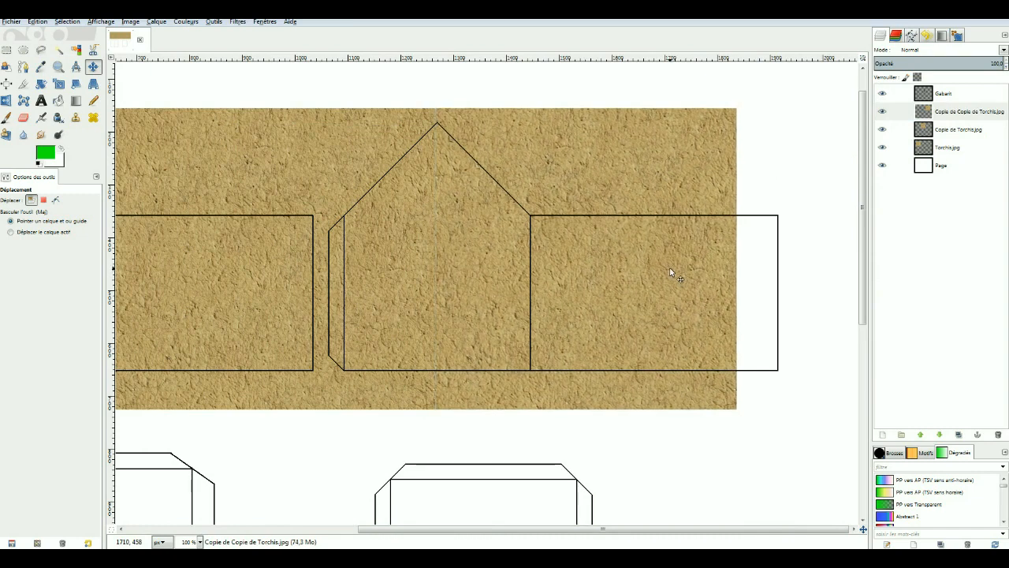
- Duplicate the rightmost texture layer and place the copy beside it to cover the remainder of the second side wall
right_click(958, 113)
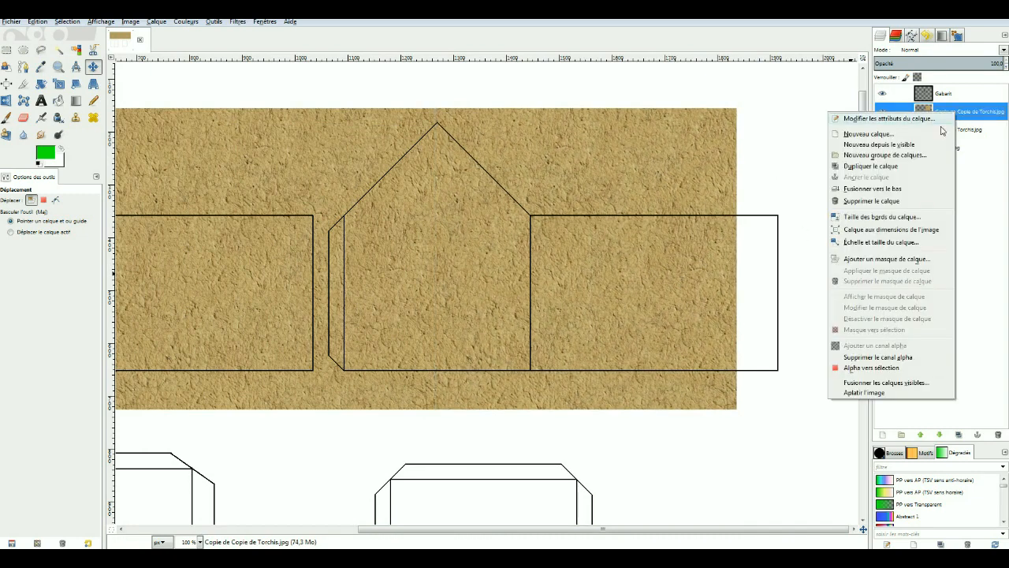
left_click(864, 166)
left_click_drag(584, 150, 762, 134)
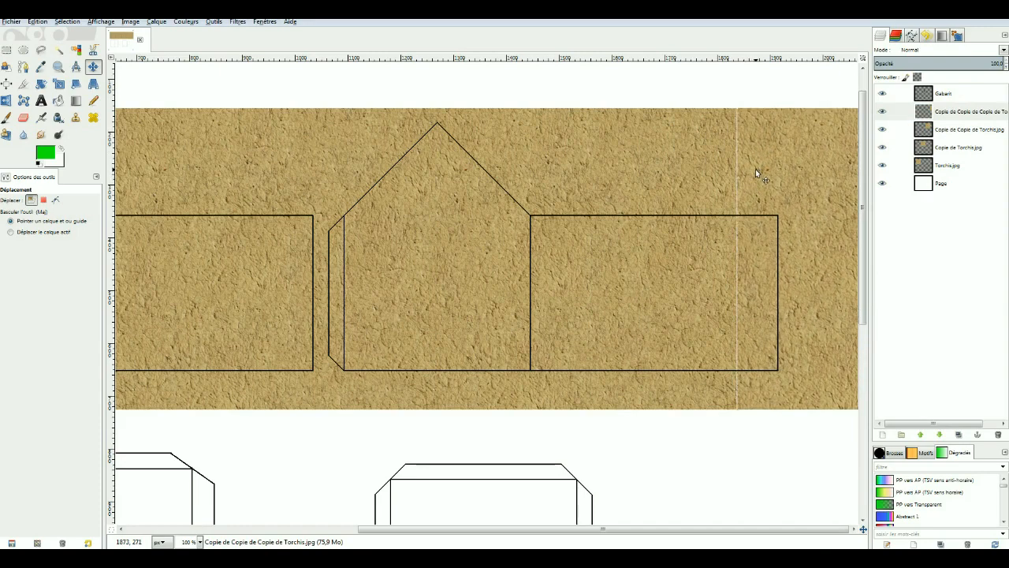
- Merge the three Torchis texture copies down one after another into the Torchis.jpg layer
right_click(959, 115)
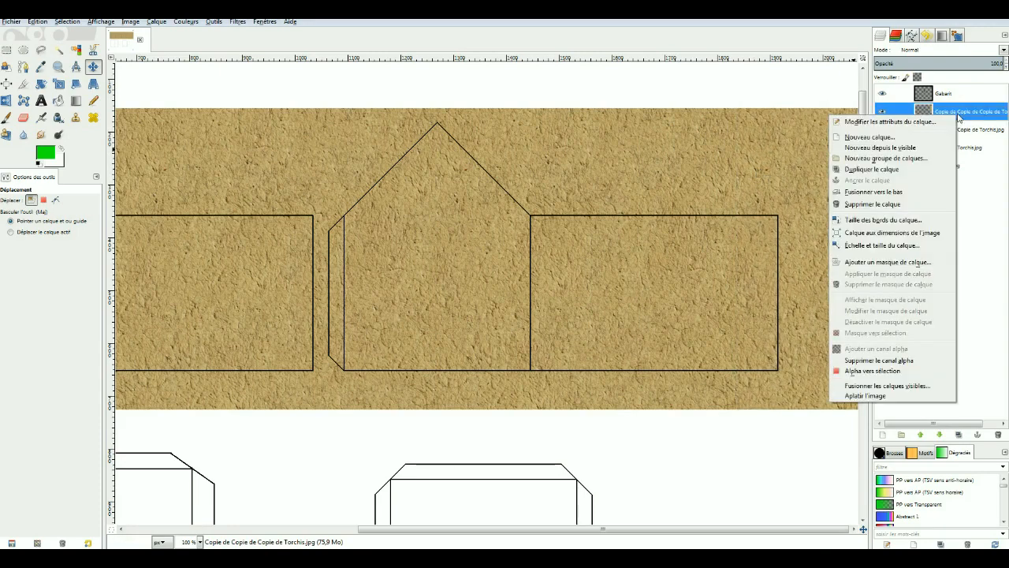
left_click(894, 193)
right_click(966, 113)
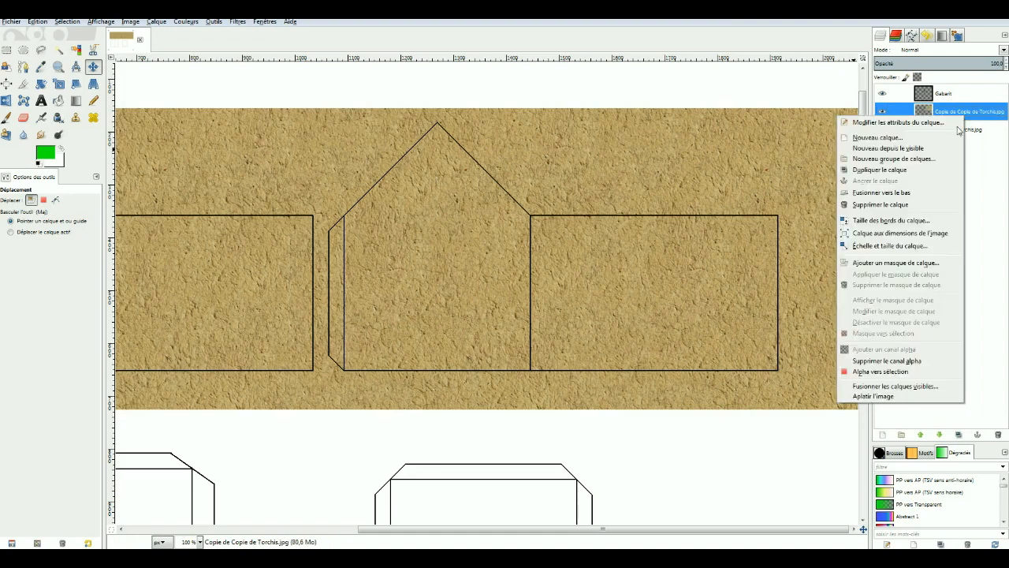
left_click(898, 192)
right_click(966, 112)
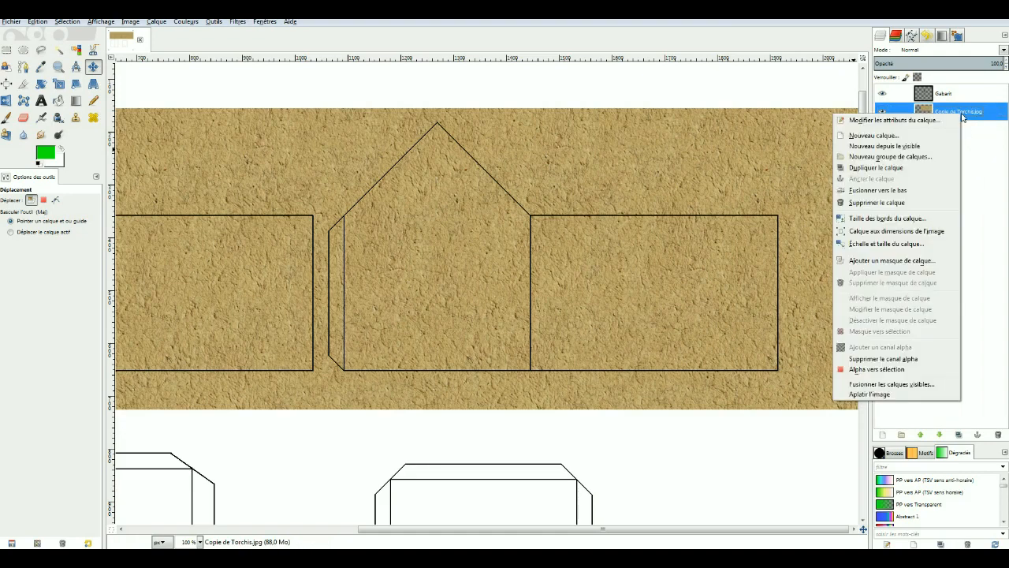
left_click(902, 192)
- Shift the merged Torchis.jpg texture so it spans the page width and covers both complete wall outlines, including their glue tabs
left_click_drag(599, 529, 427, 529)
key("minus")
key("minus")
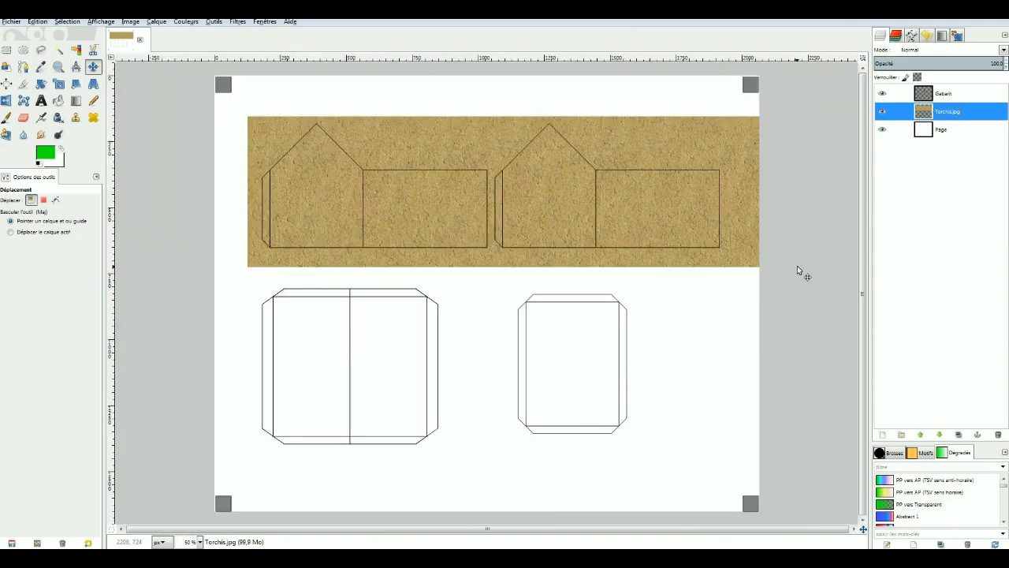
left_click_drag(732, 158, 685, 152)
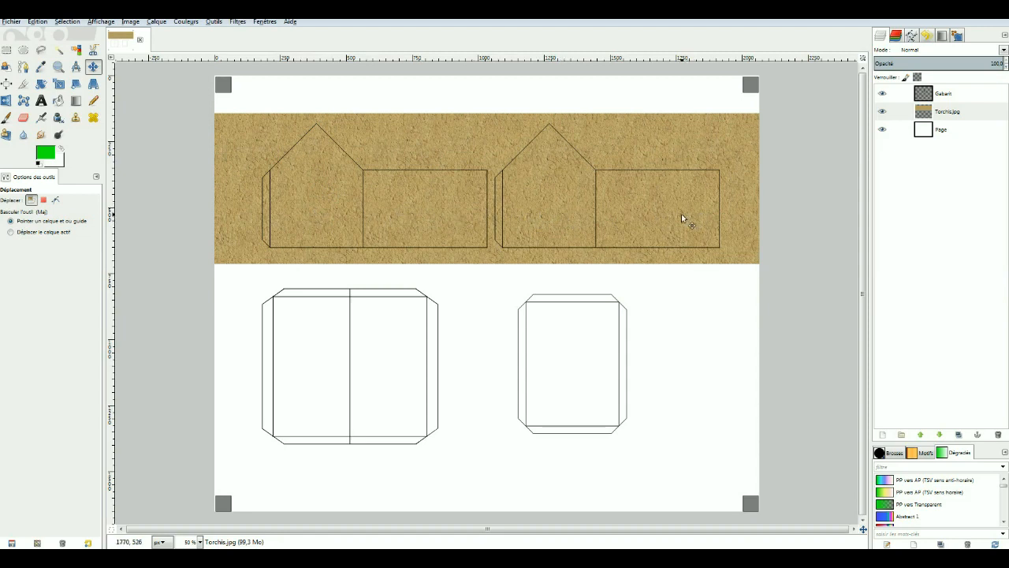
- Select the interiors of both gables and both side walls together with Fuzzy Select on the Gabarit layer
left_click(941, 94)
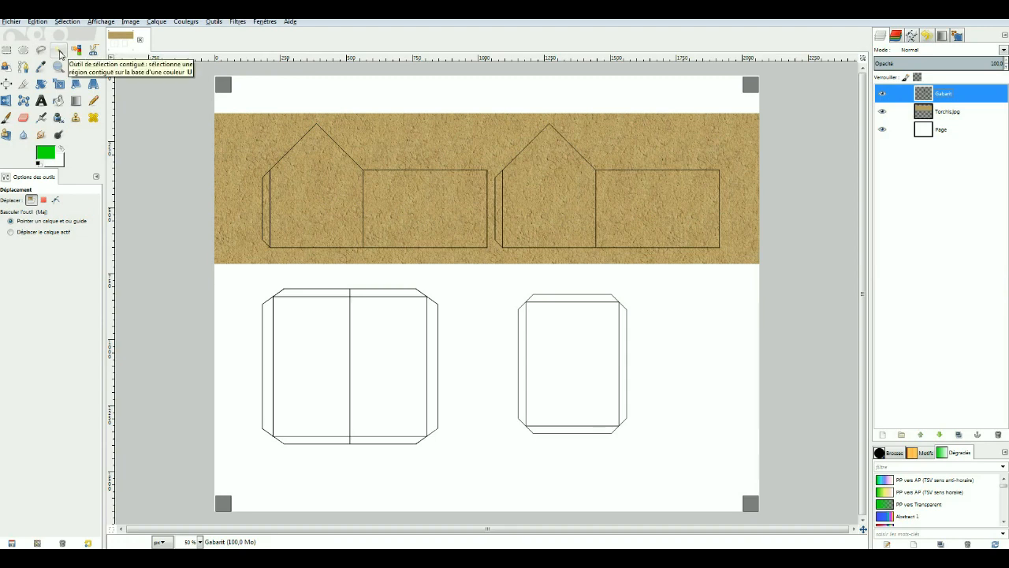
left_click(60, 51)
left_click(316, 192)
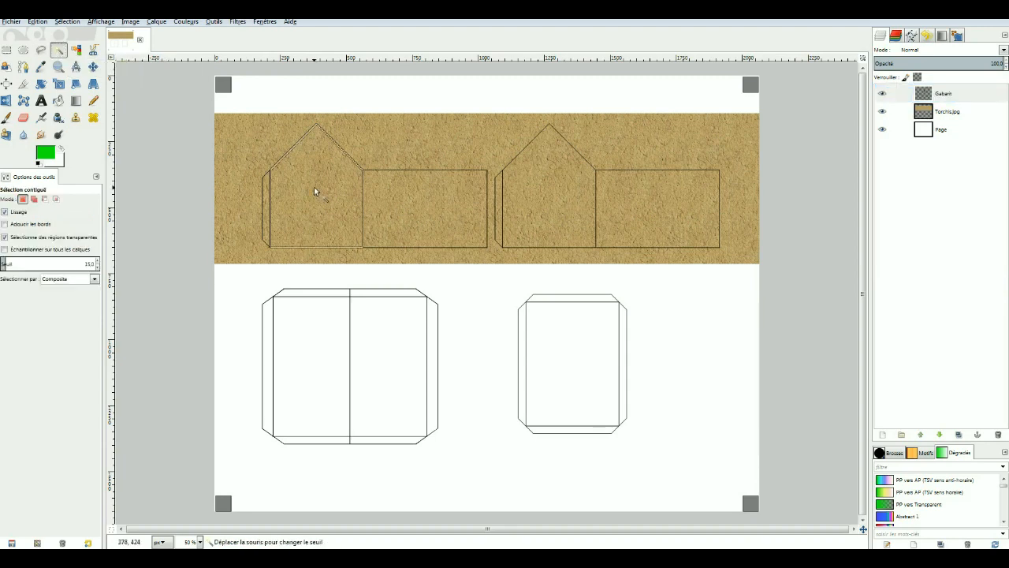
left_click(433, 209, "shift")
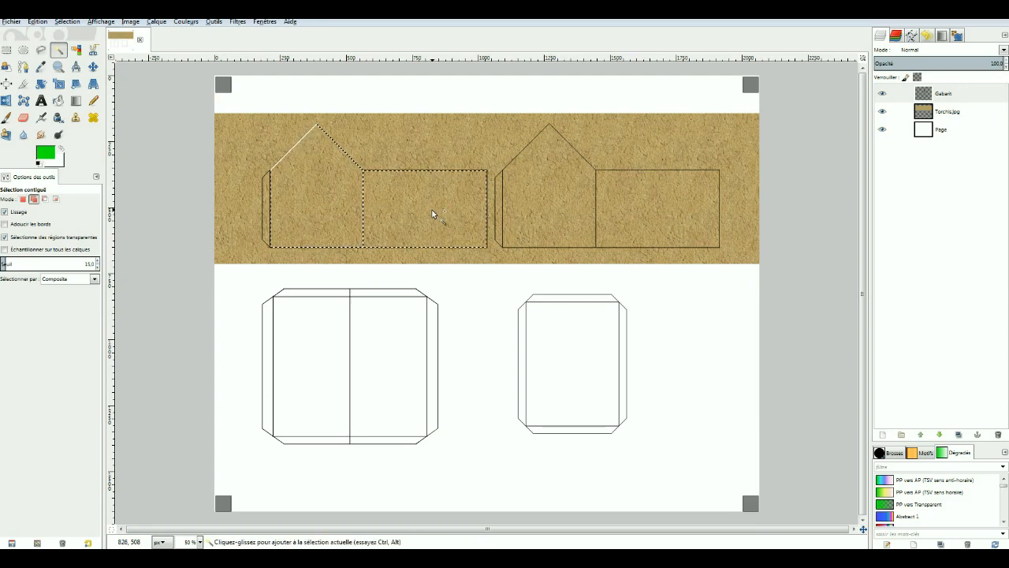
left_click(552, 211, "shift")
left_click(645, 210, "shift")
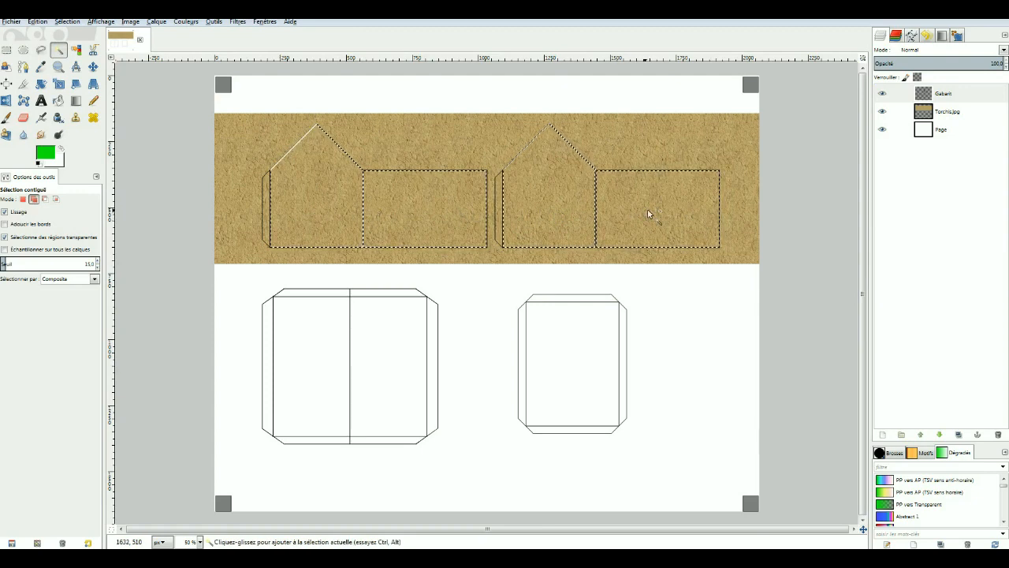
- Copy the selected wall areas from the Torchis.jpg layer and paste them as a new layer
left_click(951, 117)
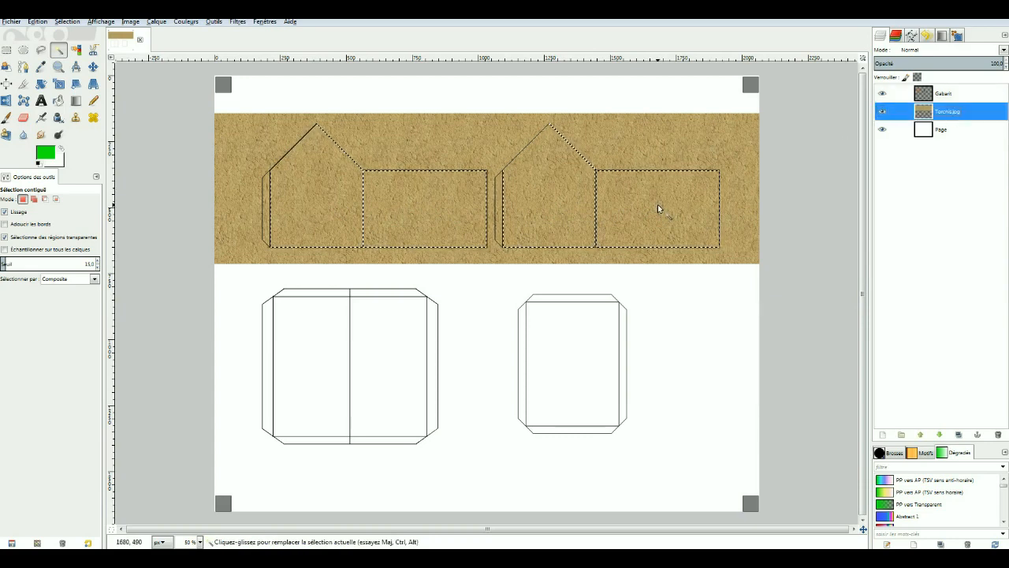
key("ctrl+c")
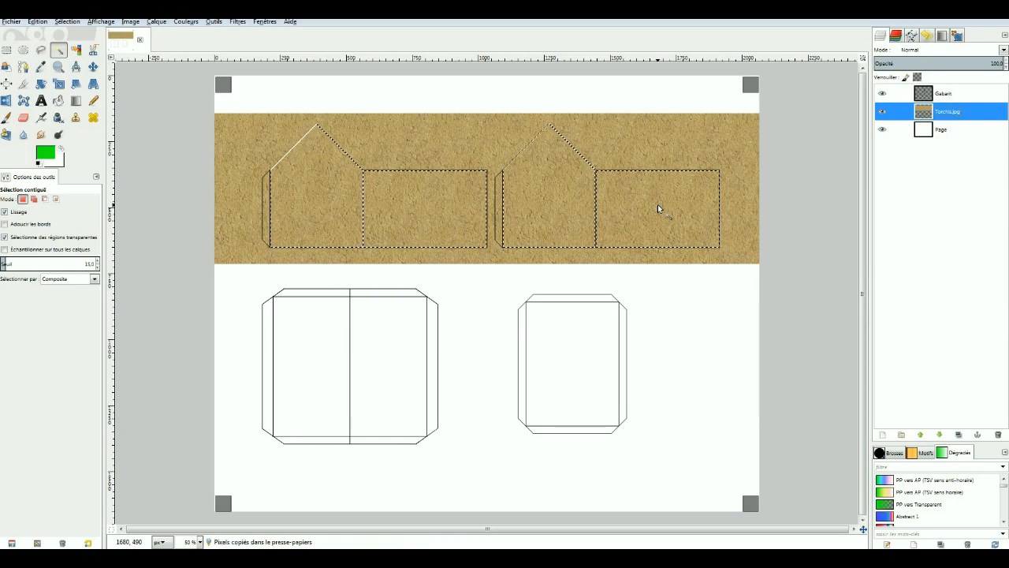
key("ctrl+v")
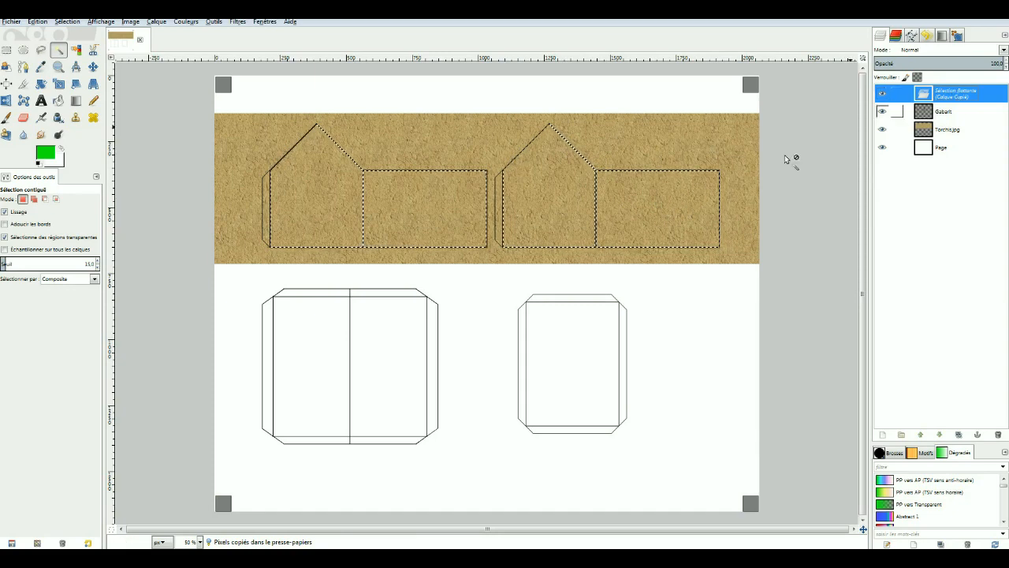
left_click(961, 100)
right_click(957, 95)
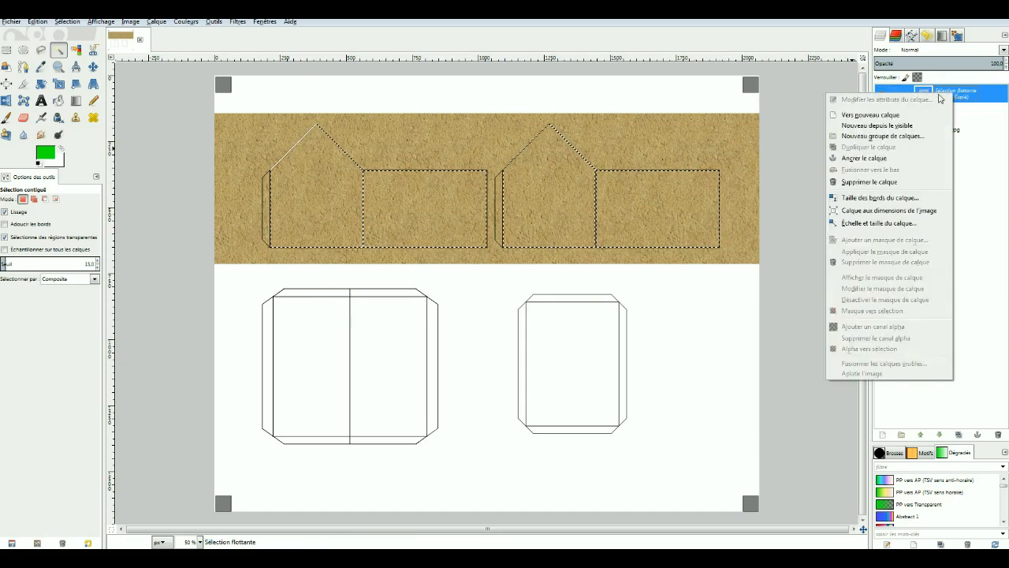
left_click(876, 119)
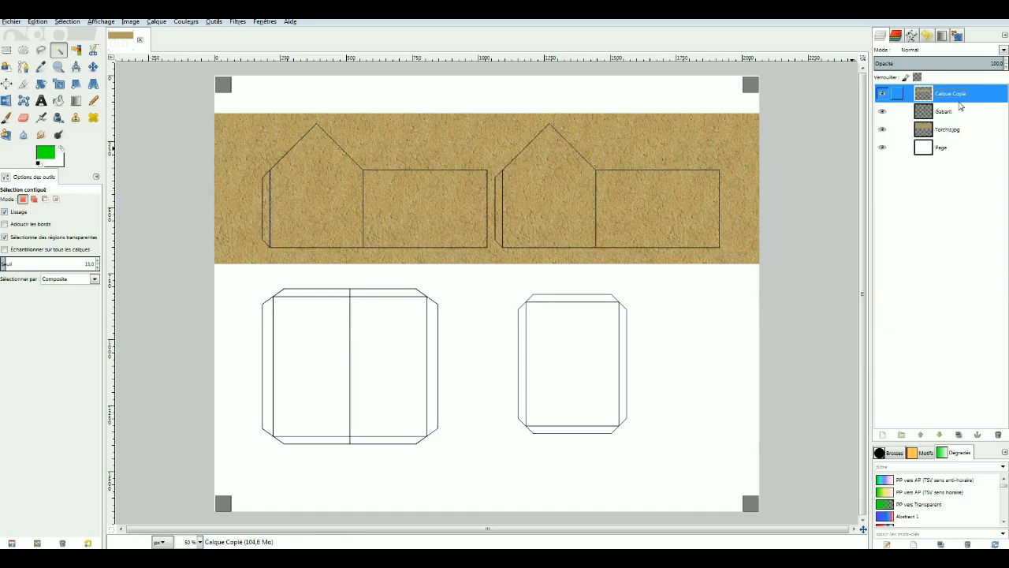
- Check the wall cutouts without the full texture and lower the Torchis.jpg layer beneath the Page layer
left_click(882, 130)
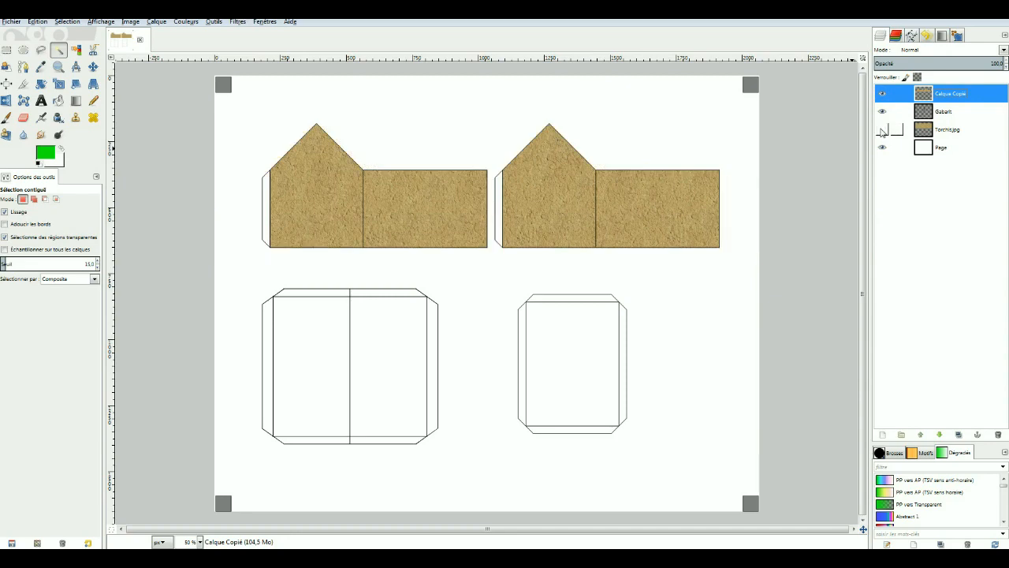
left_click(883, 130)
mouse_move(947, 134)
left_mouse_down()
mouse_move(946, 181)
mouse_move(944, 111)
mouse_move(946, 132)
left_mouse_up()
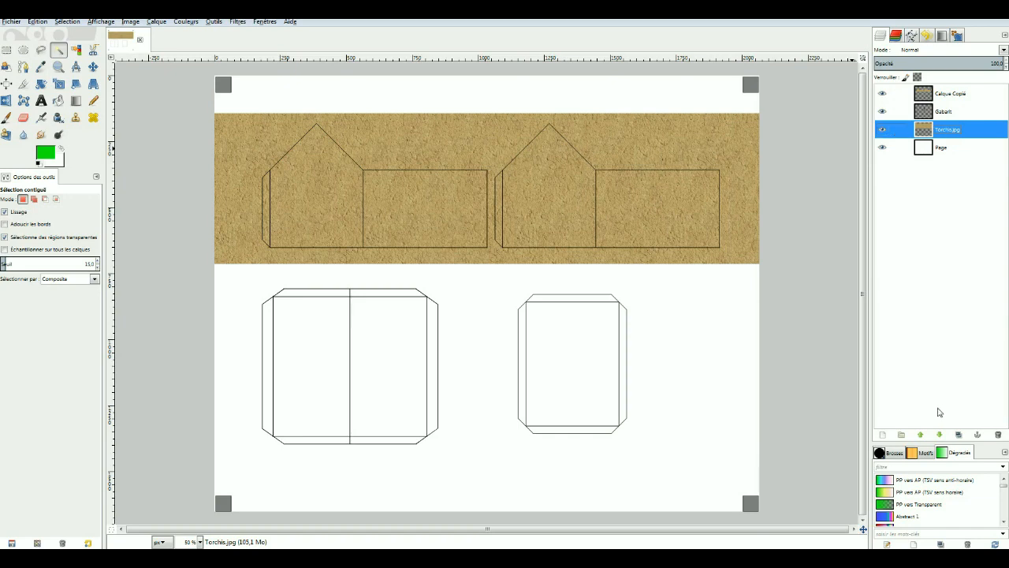
left_click(939, 434)
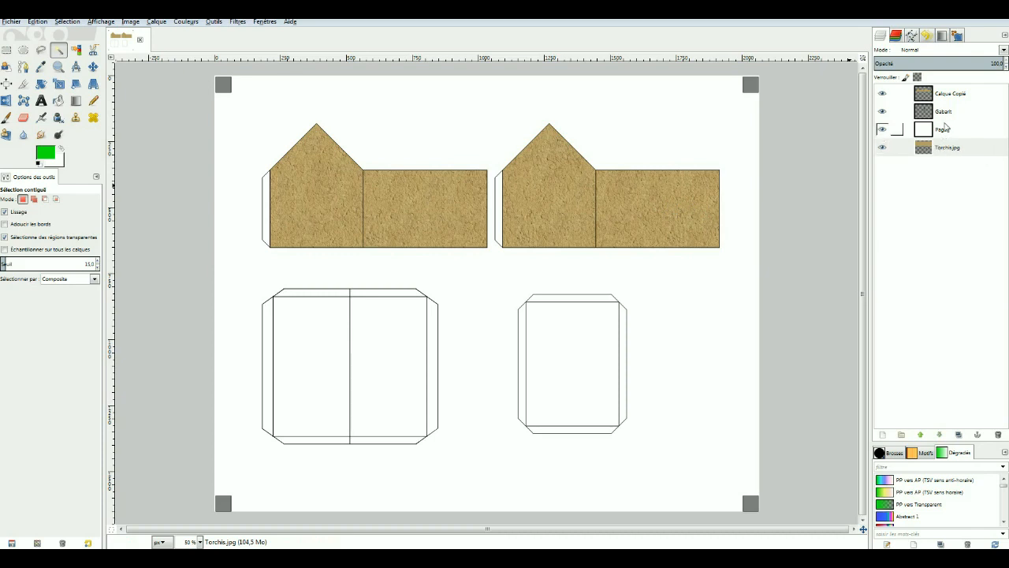
left_click(883, 149)
- Lower the Calque Copié layer beneath Gabarit and rename it Torchis
left_click(950, 98)
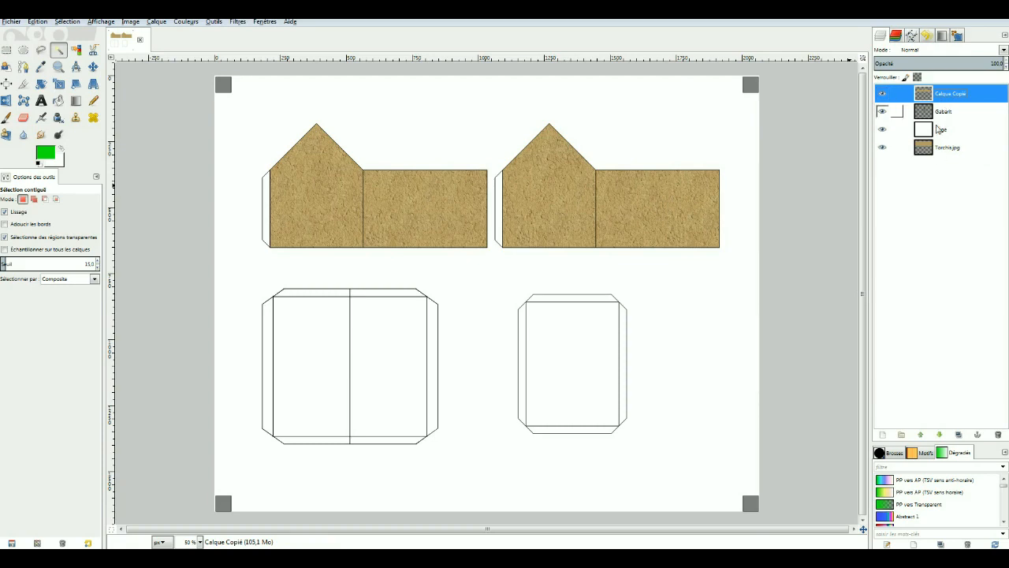
left_click(939, 434)
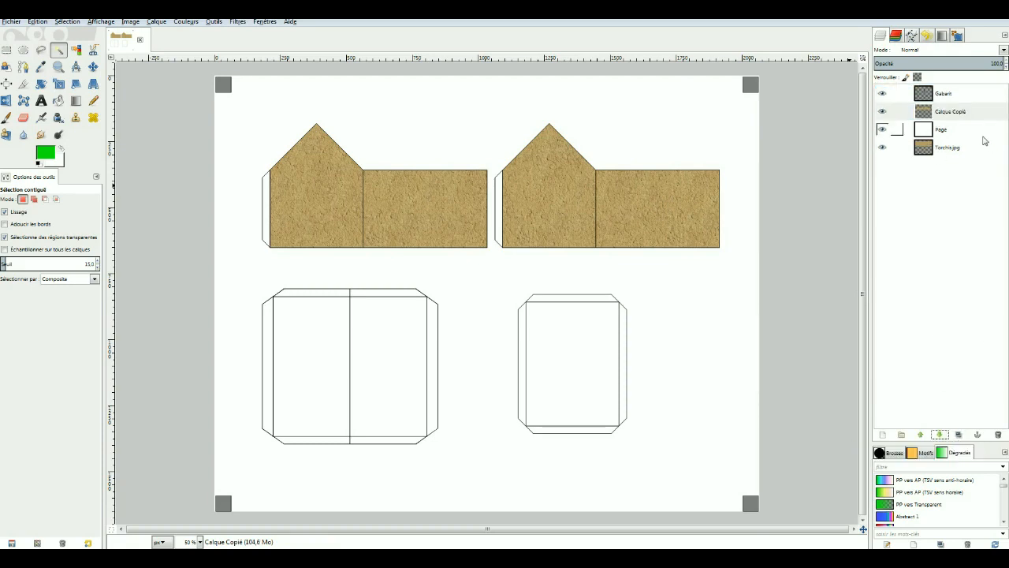
double_click(946, 113)
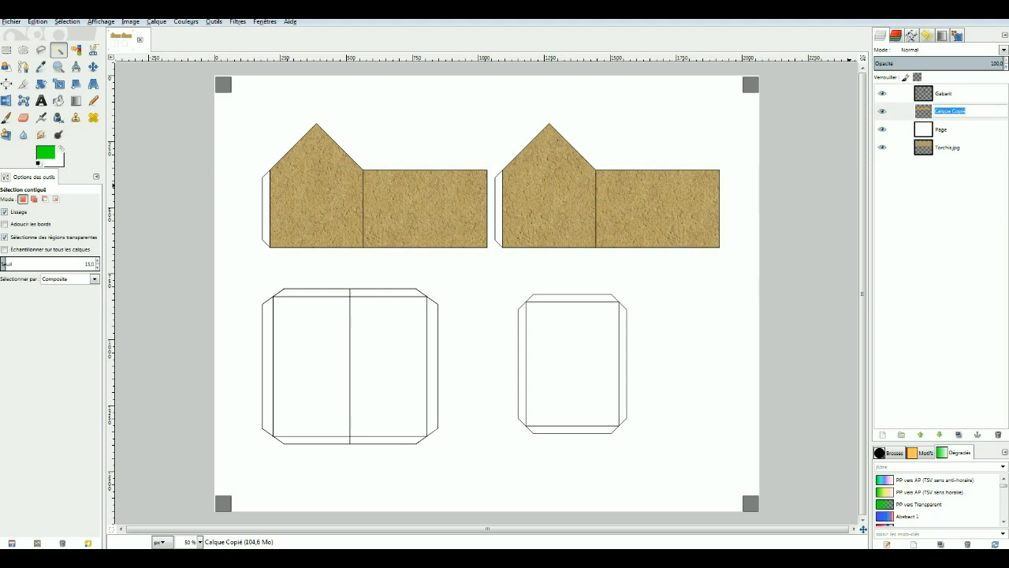
type("Torchis")
key("Return")
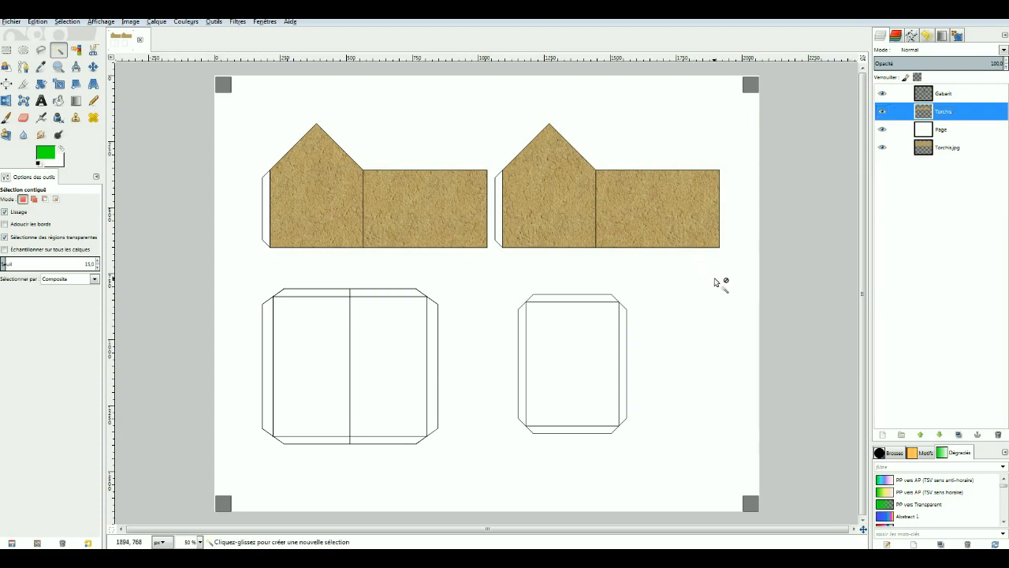
- Open Levels on the Torchis layer and set the input black point to 49 and the midtone gamma to 2.25
key("1")
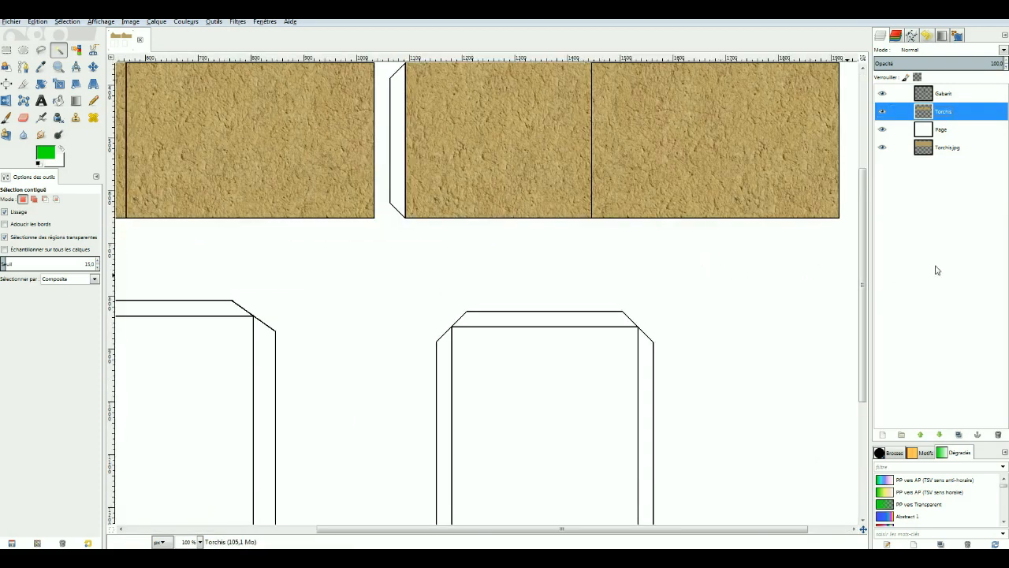
scroll(864, 277, "up", 3)
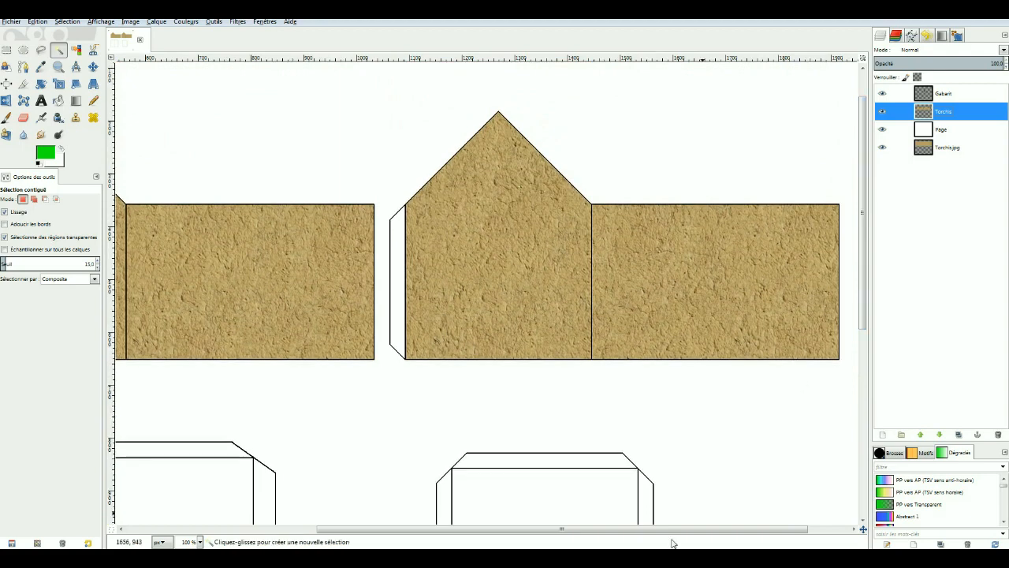
scroll(668, 533, "left", 5)
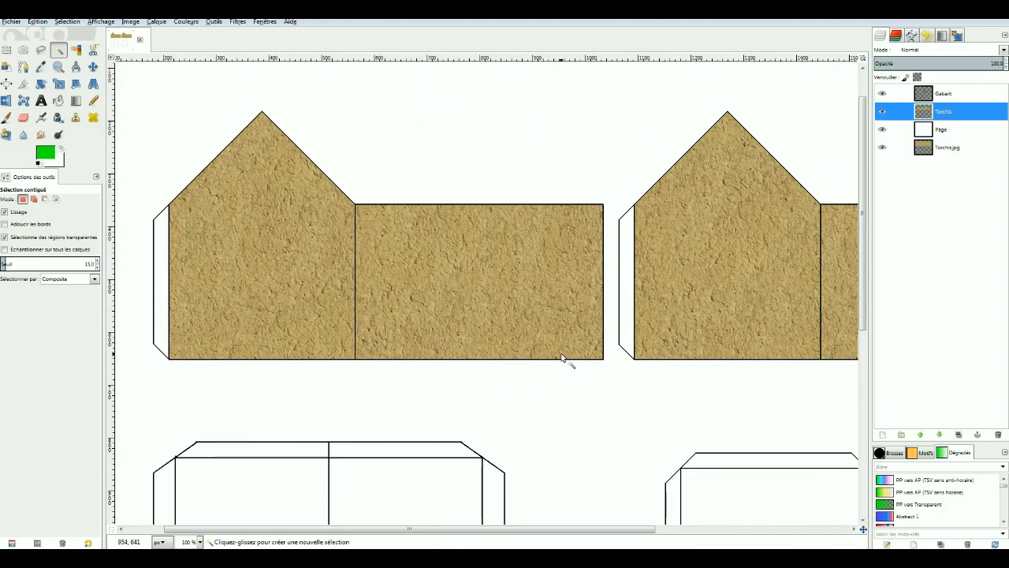
left_click_drag(552, 529, 452, 526)
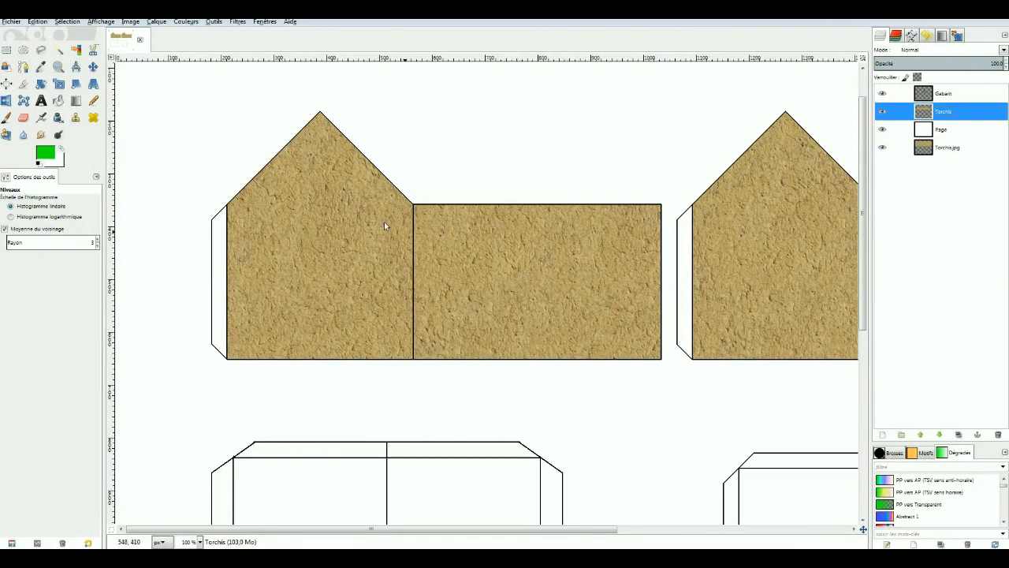
left_click(184, 22)
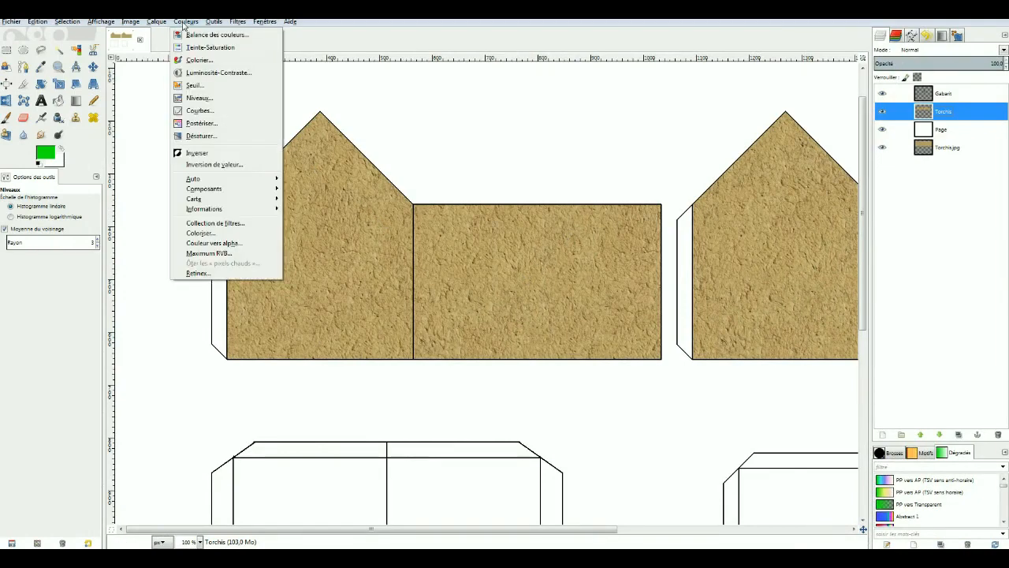
left_click(194, 98)
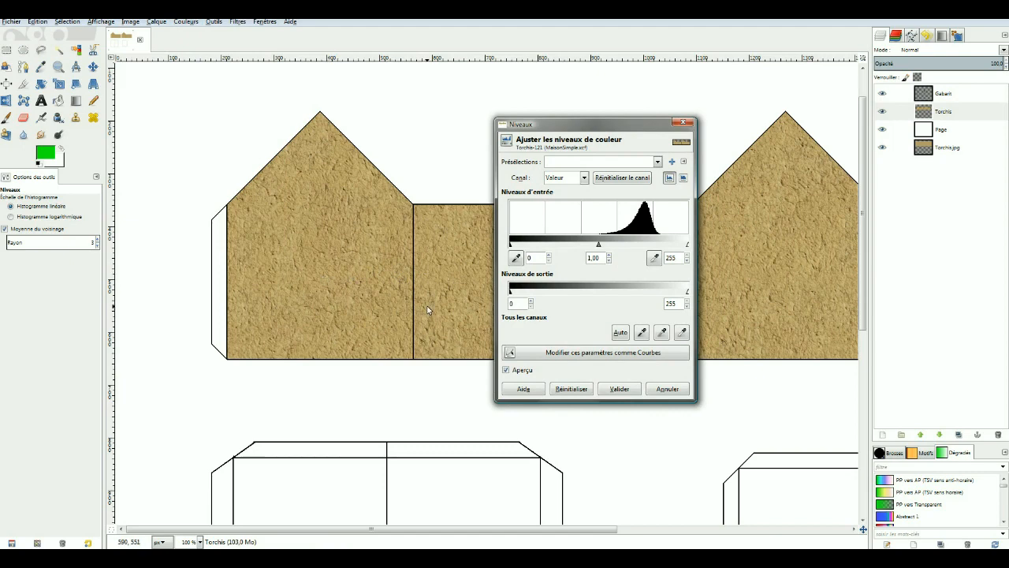
left_click_drag(604, 126, 682, 126)
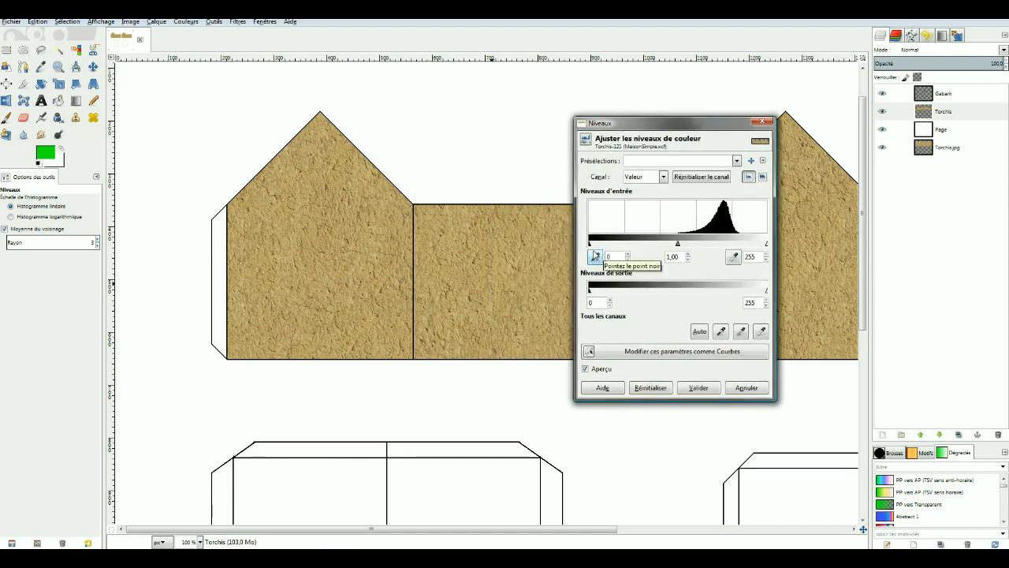
mouse_move(590, 244)
left_mouse_down()
mouse_move(616, 245)
mouse_move(588, 248)
left_mouse_up()
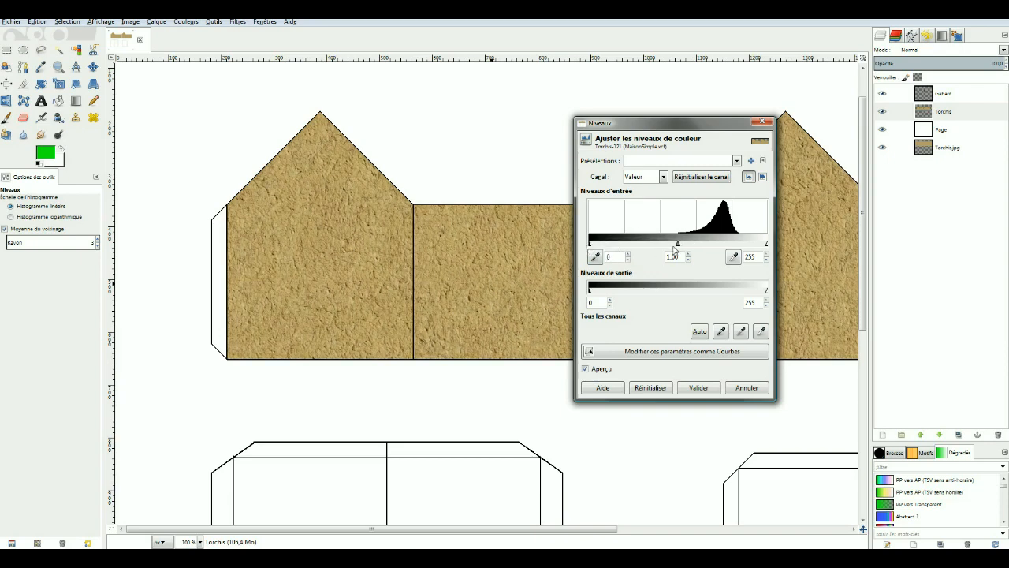
left_click_drag(677, 247, 658, 247)
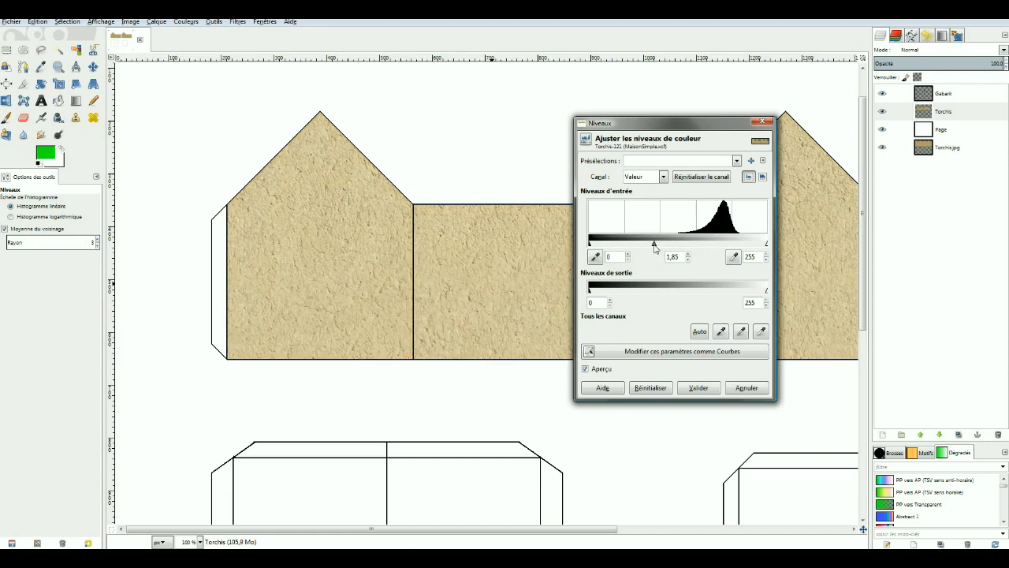
left_click_drag(654, 247, 658, 247)
left_click_drag(590, 245, 606, 248)
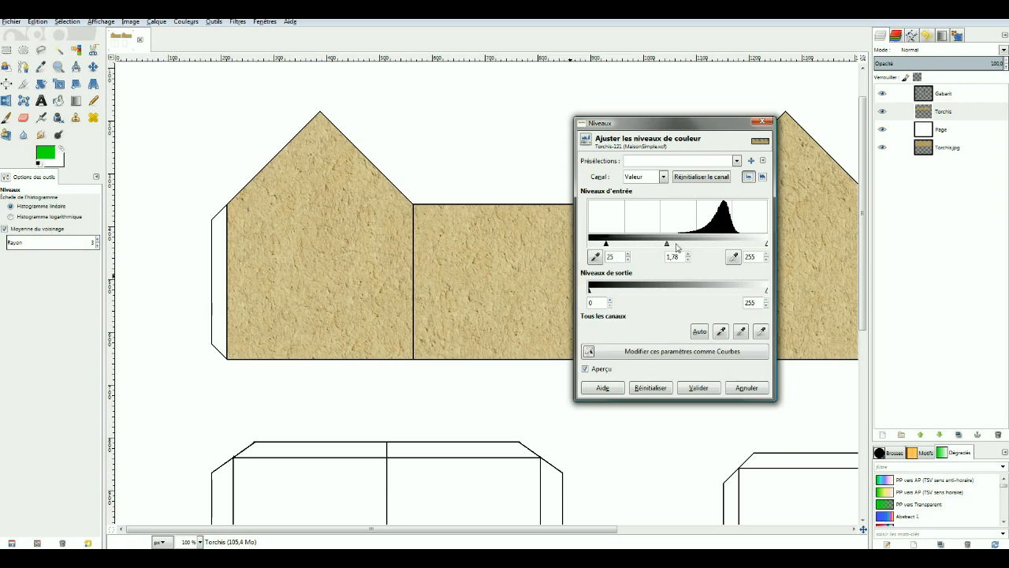
mouse_move(667, 244)
left_mouse_down()
mouse_move(612, 246)
mouse_move(624, 246)
left_mouse_up()
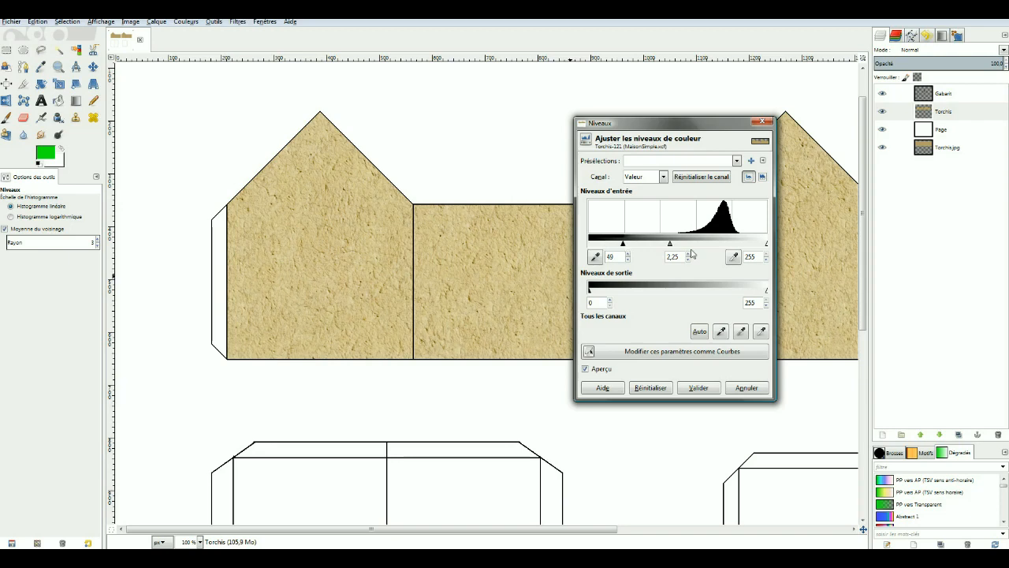
left_click_drag(767, 247, 770, 247)
- Limit the output levels to 36 for black and 243 for white, and apply the Levels adjustment
left_click_drag(768, 292, 759, 292)
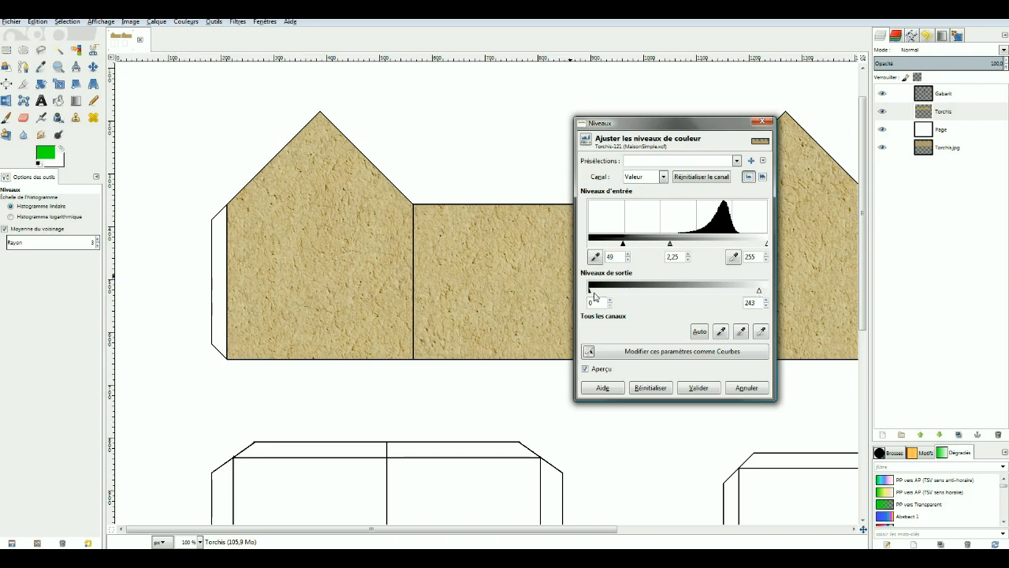
left_click_drag(590, 291, 614, 292)
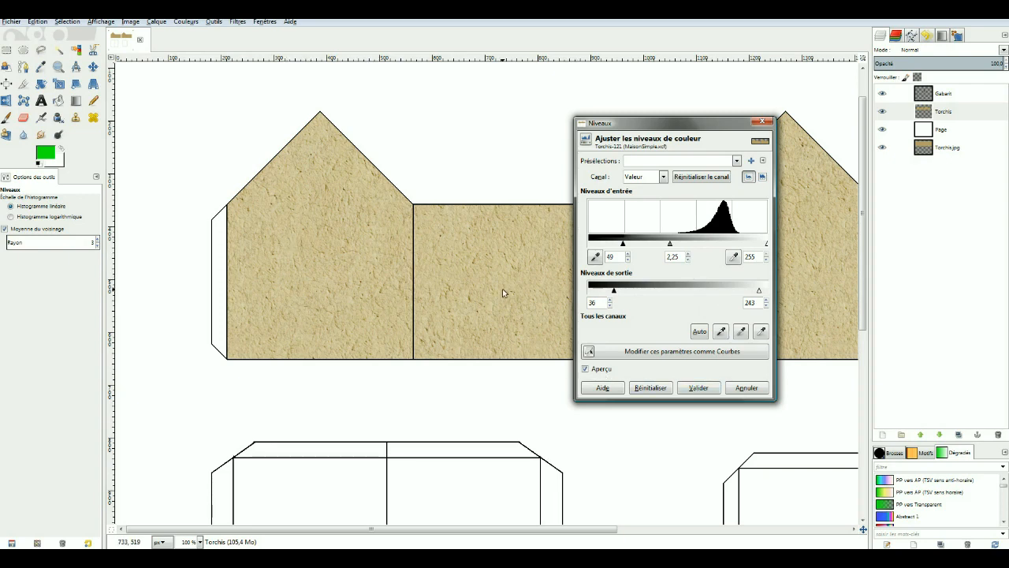
left_click(699, 388)
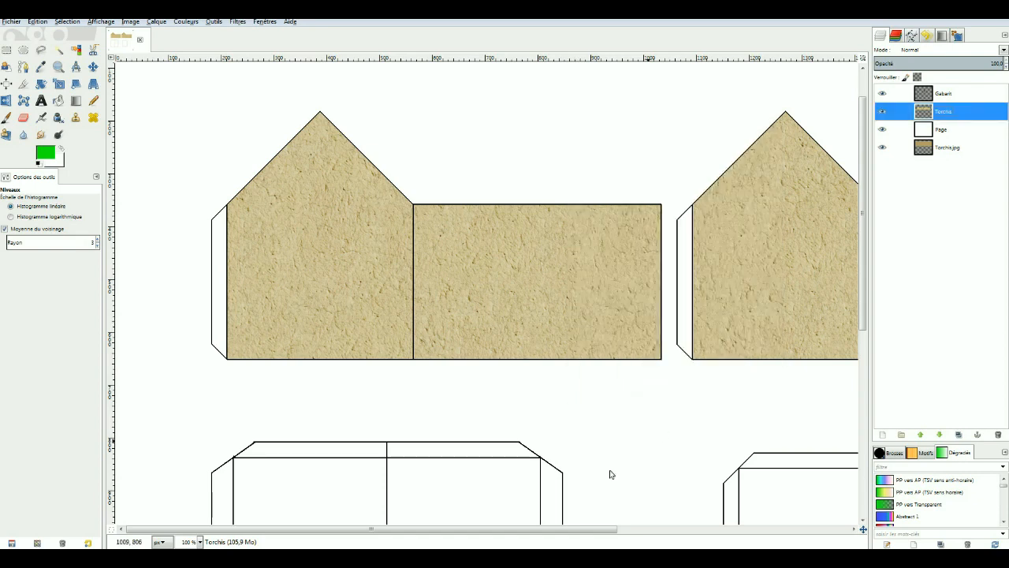
- Apply Brightness-Contrast to the Torchis layer with brightness -17 and contrast 5
mouse_move(547, 532)
left_mouse_down()
mouse_move(731, 530)
mouse_move(578, 530)
mouse_move(544, 544)
left_mouse_up()
left_click(188, 23)
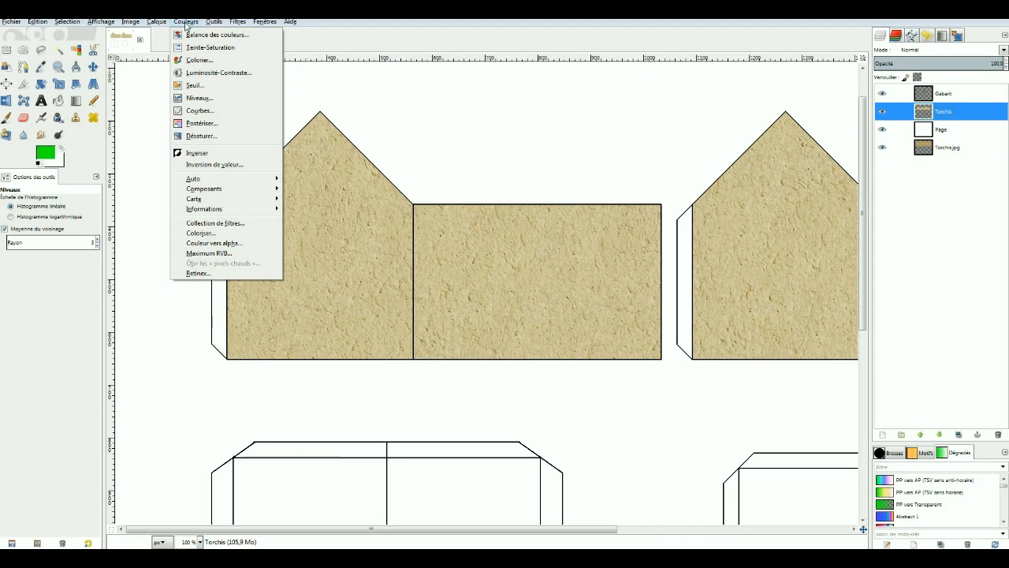
left_click(234, 73)
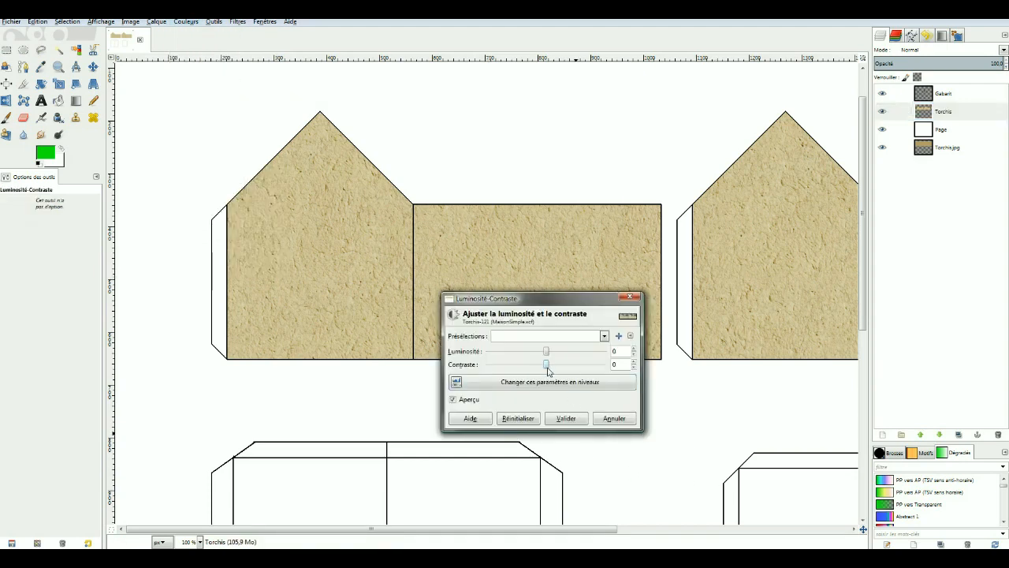
mouse_move(546, 365)
left_mouse_down()
mouse_move(586, 368)
mouse_move(516, 370)
mouse_move(548, 367)
left_mouse_up()
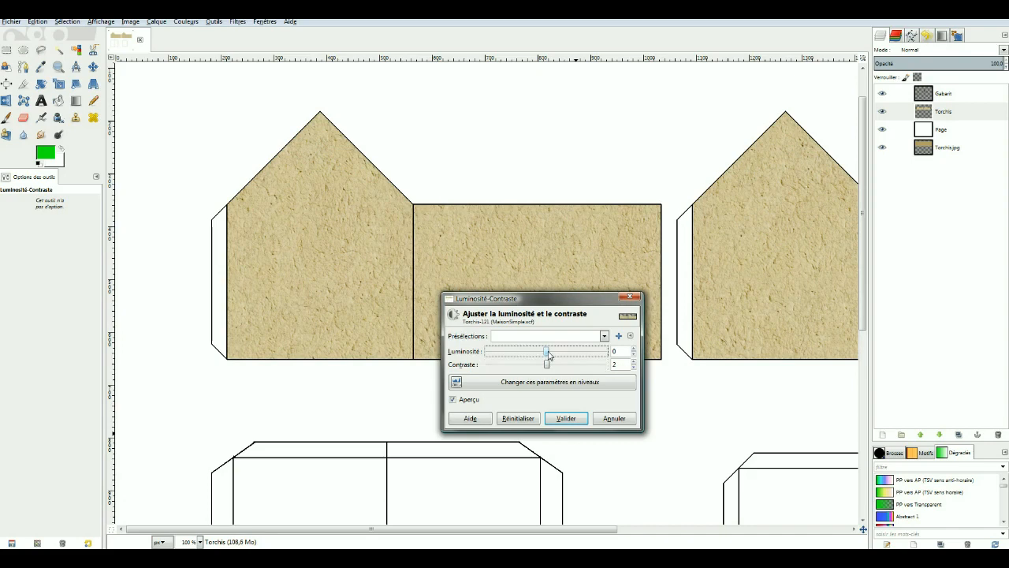
mouse_move(549, 356)
left_mouse_down()
mouse_move(534, 356)
mouse_move(552, 368)
mouse_move(540, 355)
left_mouse_up()
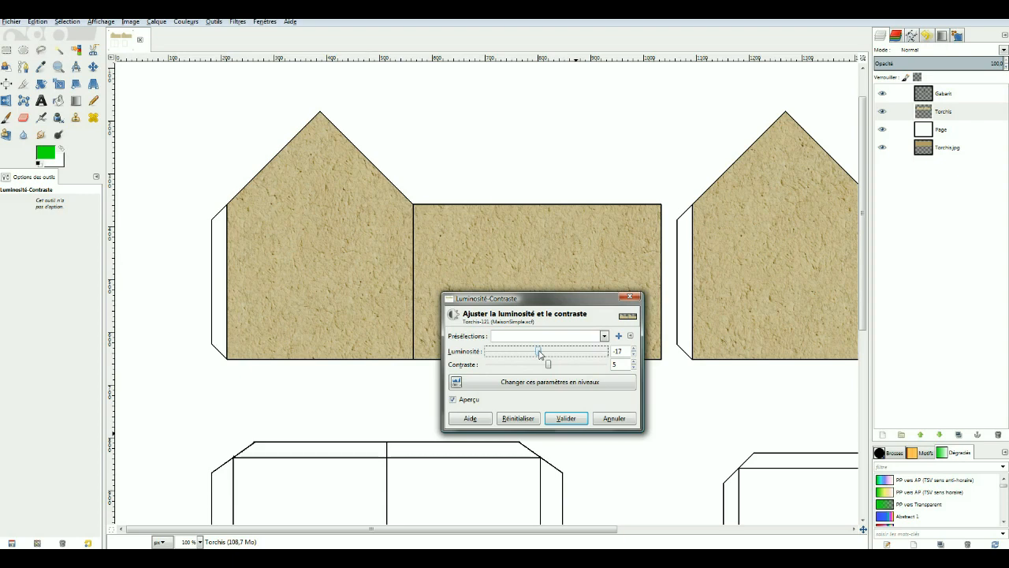
left_click(566, 419)
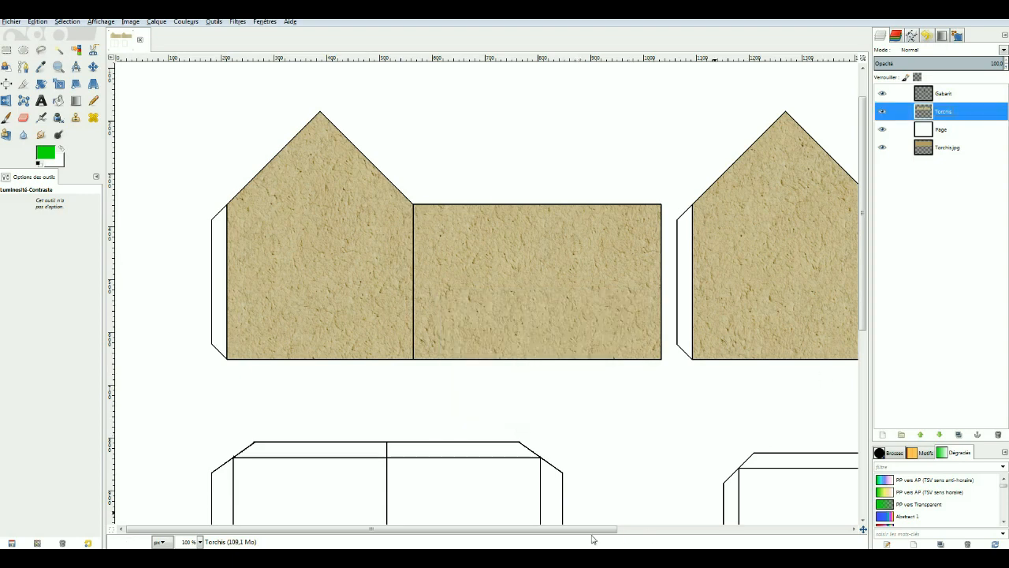
- Apply a smooth value curve to the Torchis layer, raising the shadows slightly and lowering the highlights slightly
left_click_drag(593, 530, 563, 522)
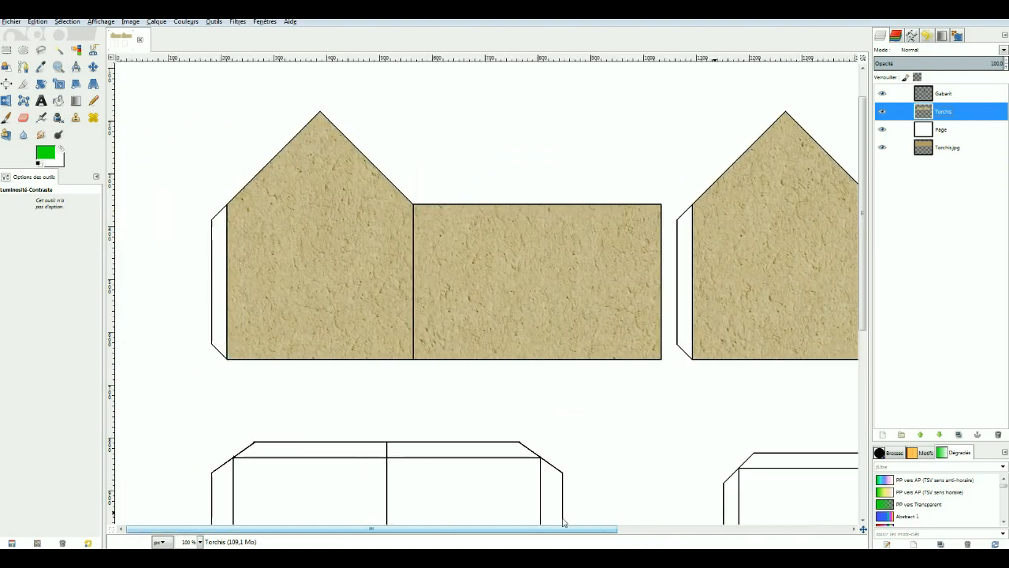
left_click(186, 22)
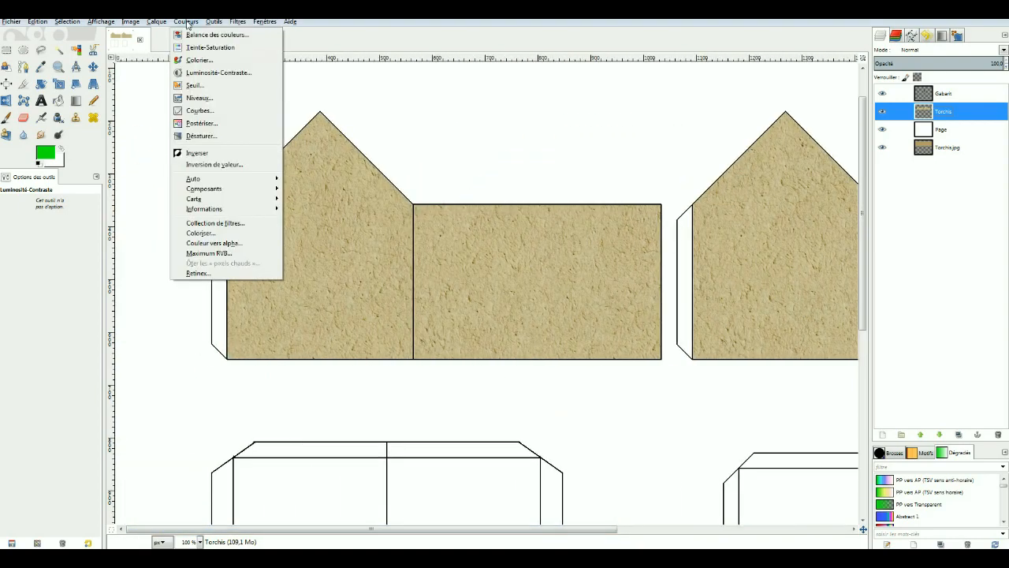
left_click(198, 112)
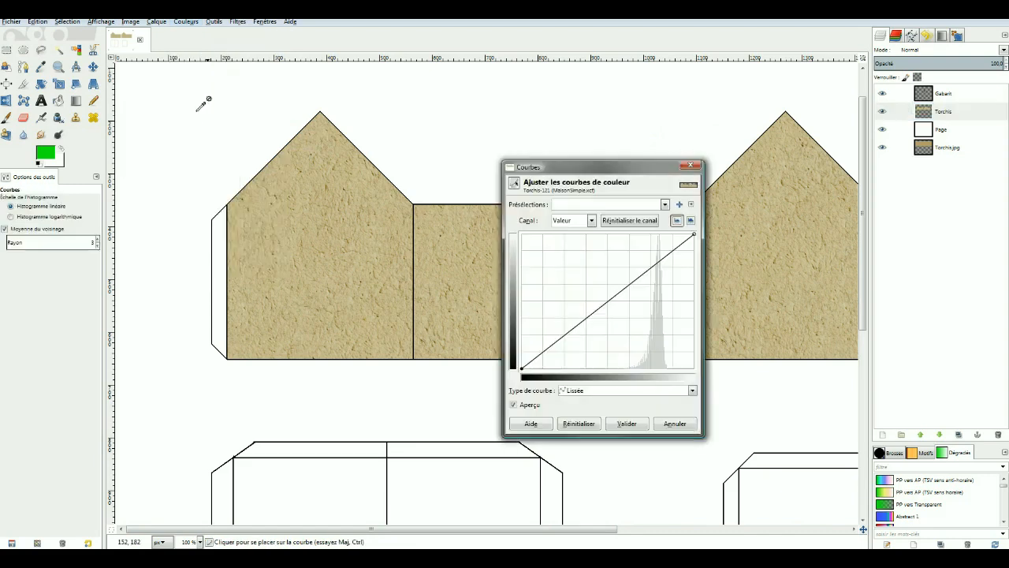
mouse_move(533, 360)
left_mouse_down()
mouse_move(531, 329)
mouse_move(544, 351)
left_mouse_up()
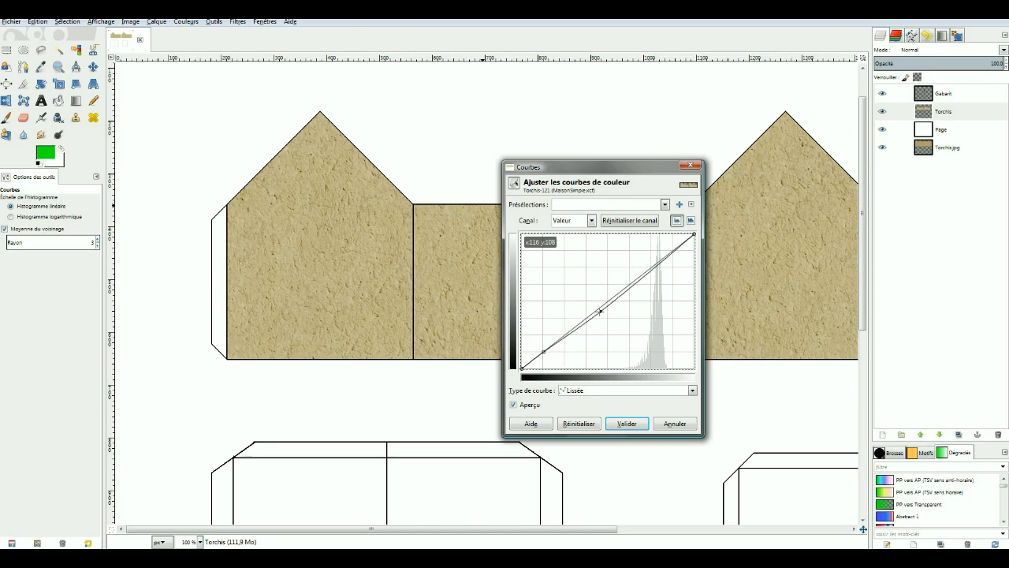
left_click_drag(603, 305, 660, 291)
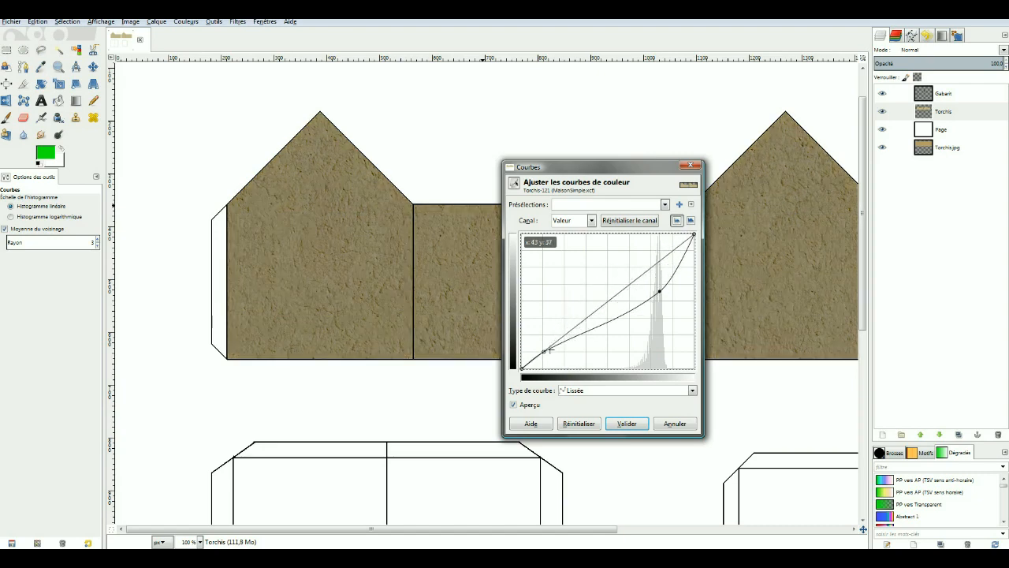
left_click_drag(544, 351, 596, 340)
left_click_drag(659, 293, 627, 294)
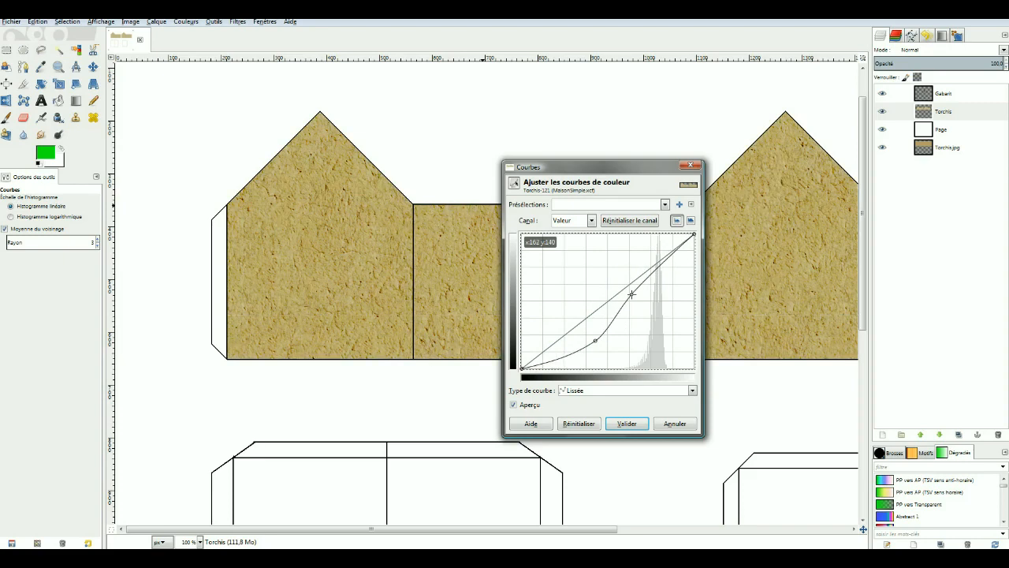
left_click_drag(595, 340, 570, 328)
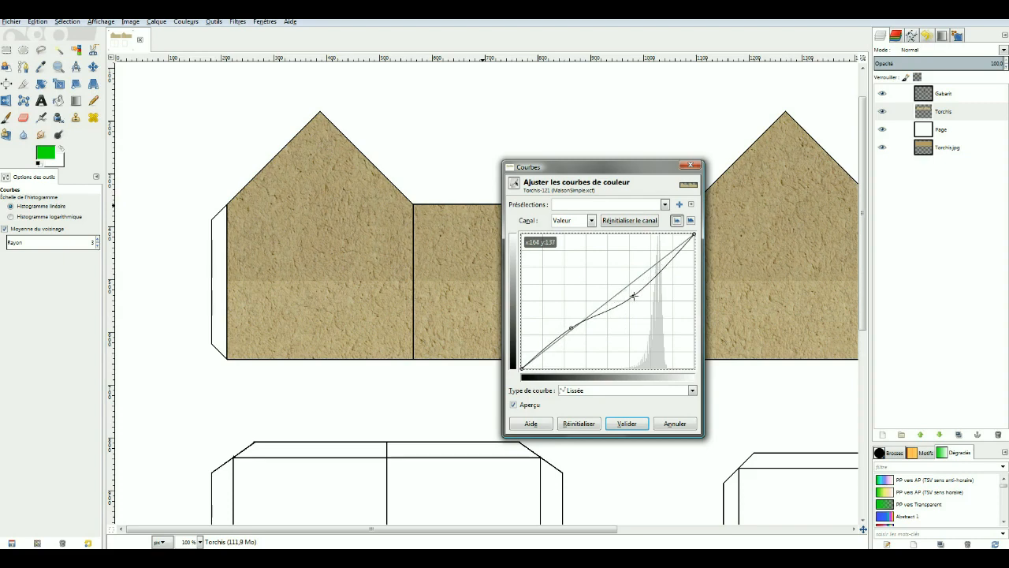
left_click_drag(625, 294, 643, 279)
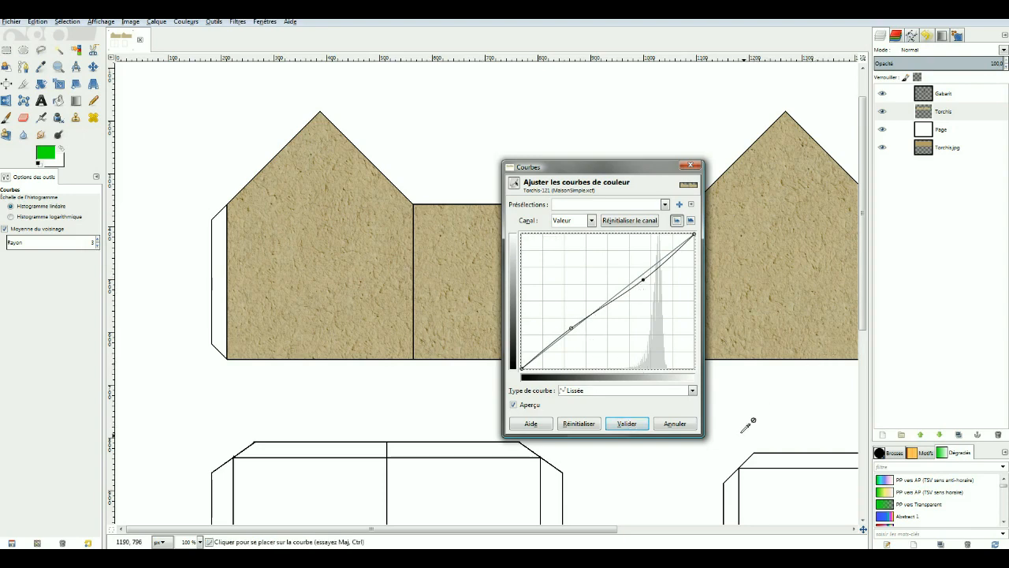
left_click(626, 424)
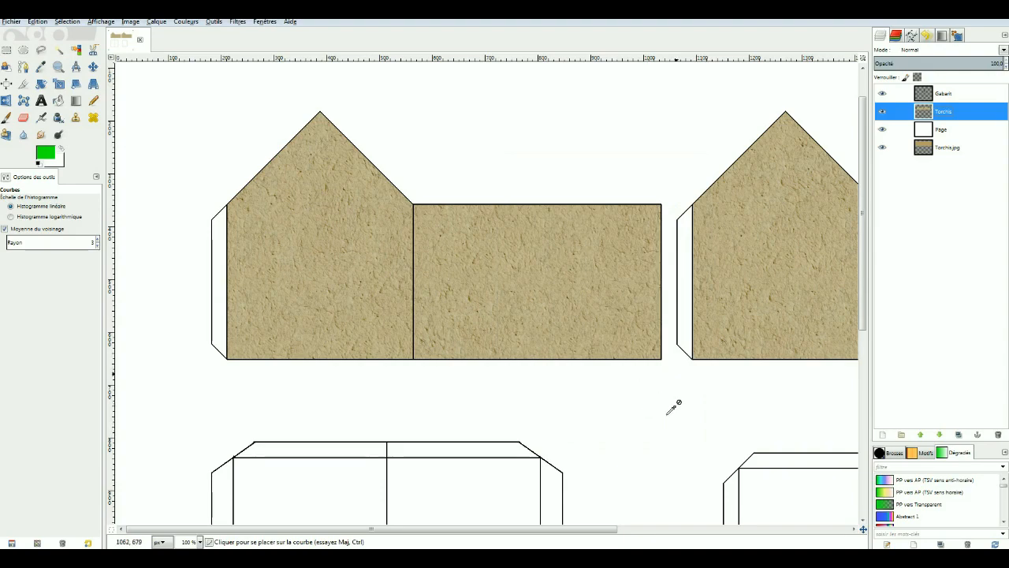
- Add Bois.jpg from the Textures de Bases folder as a new layer and shift it slightly up and left over the walls
left_click_drag(582, 532, 526, 546)
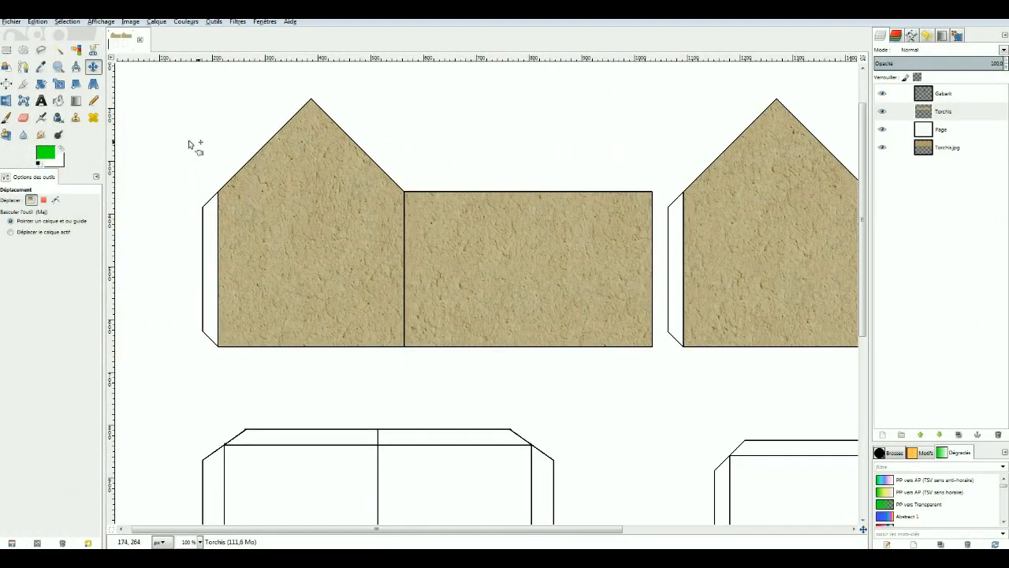
left_click(10, 23)
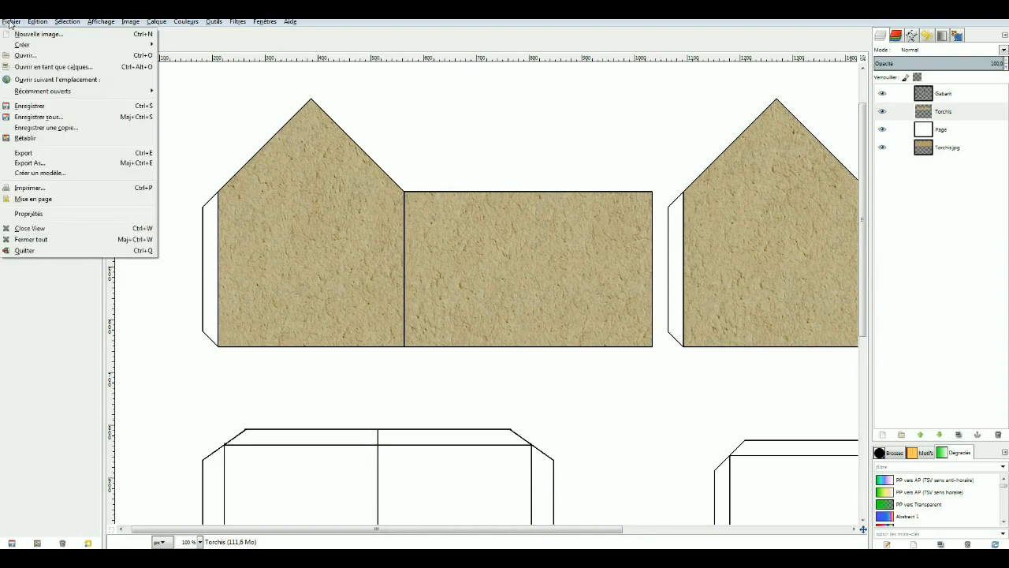
left_click(44, 69)
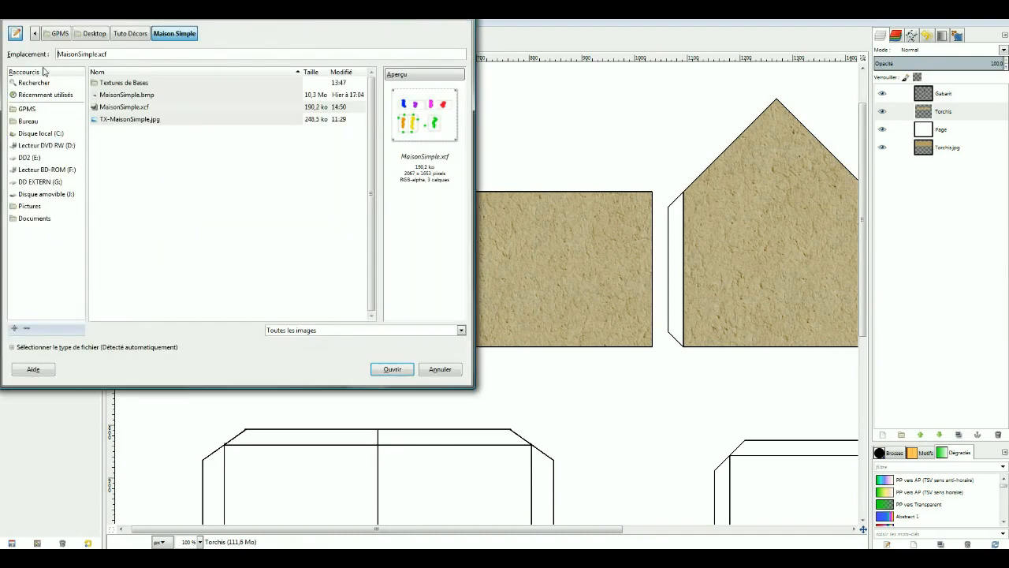
left_click(126, 85)
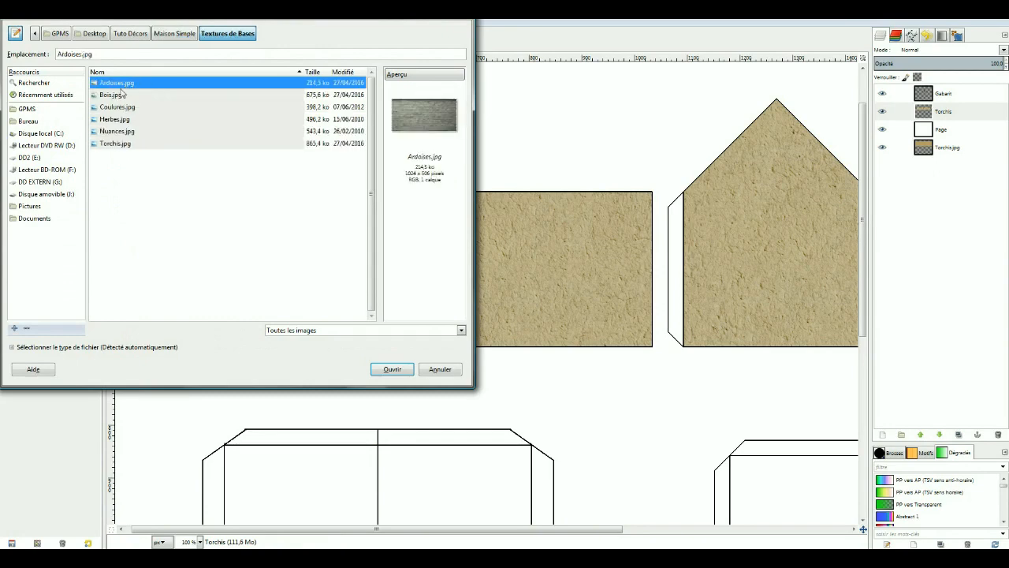
left_click(110, 96)
left_click(395, 369)
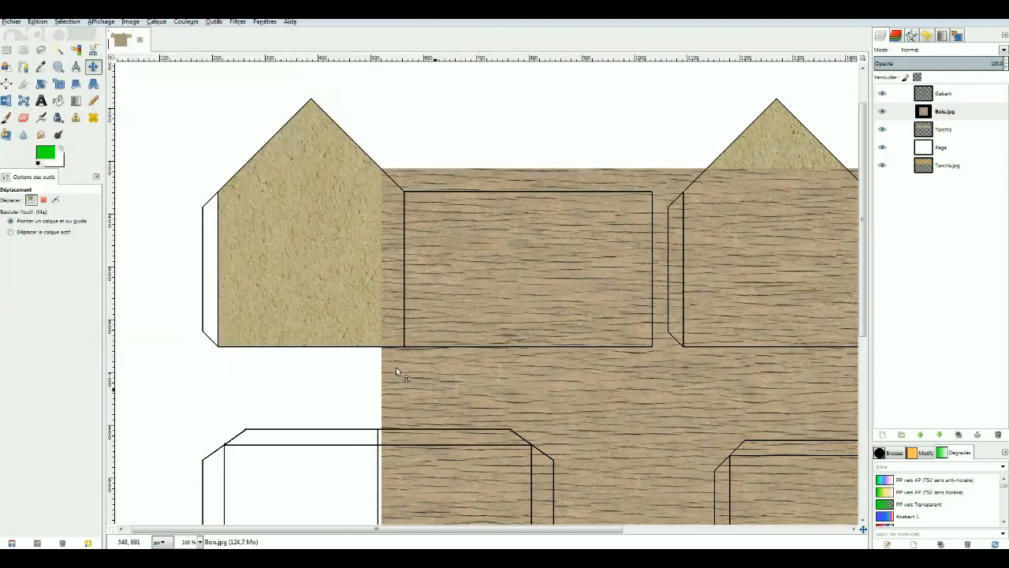
left_click_drag(571, 333, 542, 289)
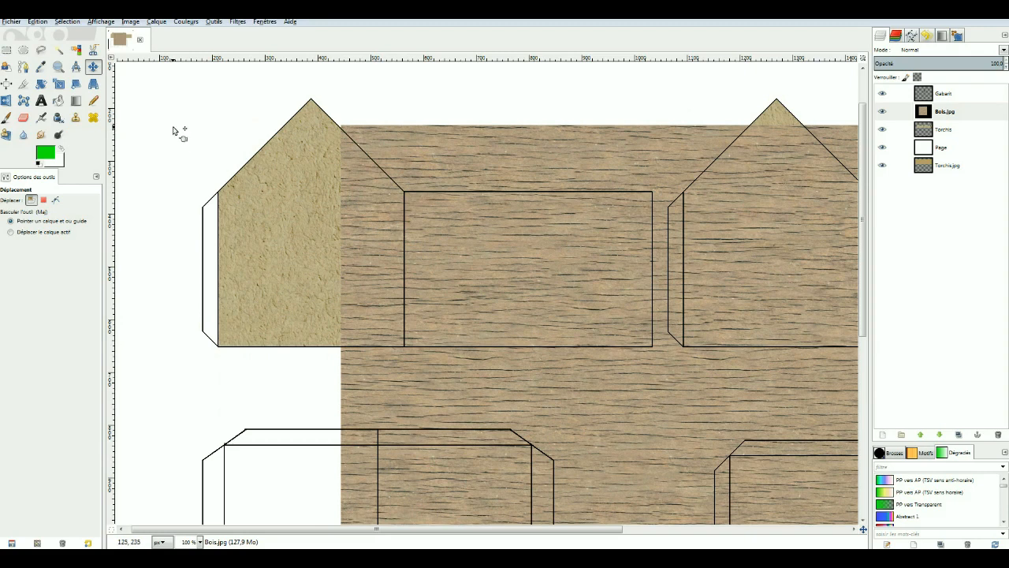
- Gauge the wood grain's scale with a thin horizontal rectangular selection along the texture's upper edge, and clear the selection
left_click(7, 49)
left_click_drag(326, 126, 609, 139)
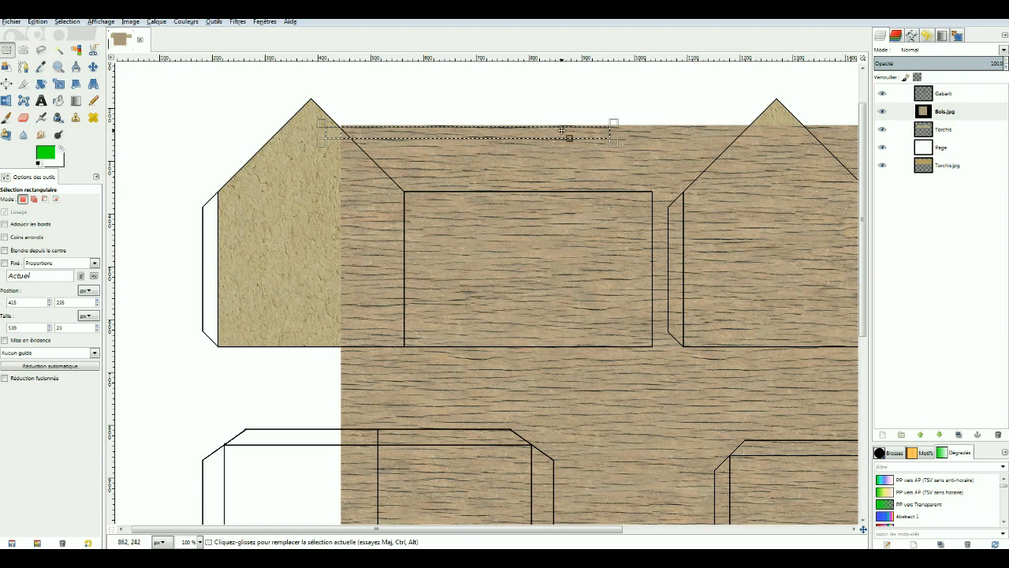
left_click(414, 175)
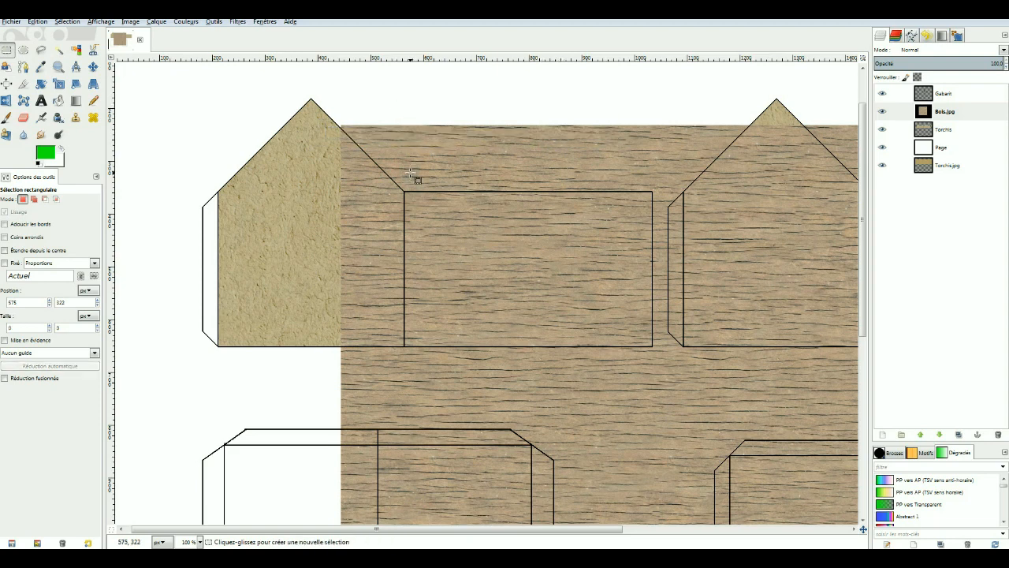
- Scale the Bois.jpg layer proportionally down to 730 × 730 px
left_click(59, 84)
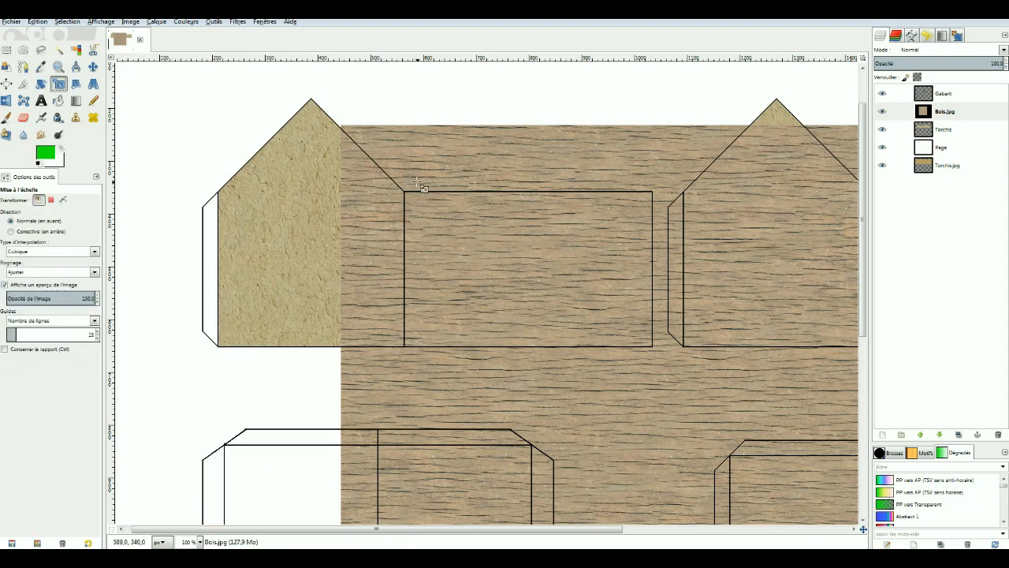
left_click(399, 156)
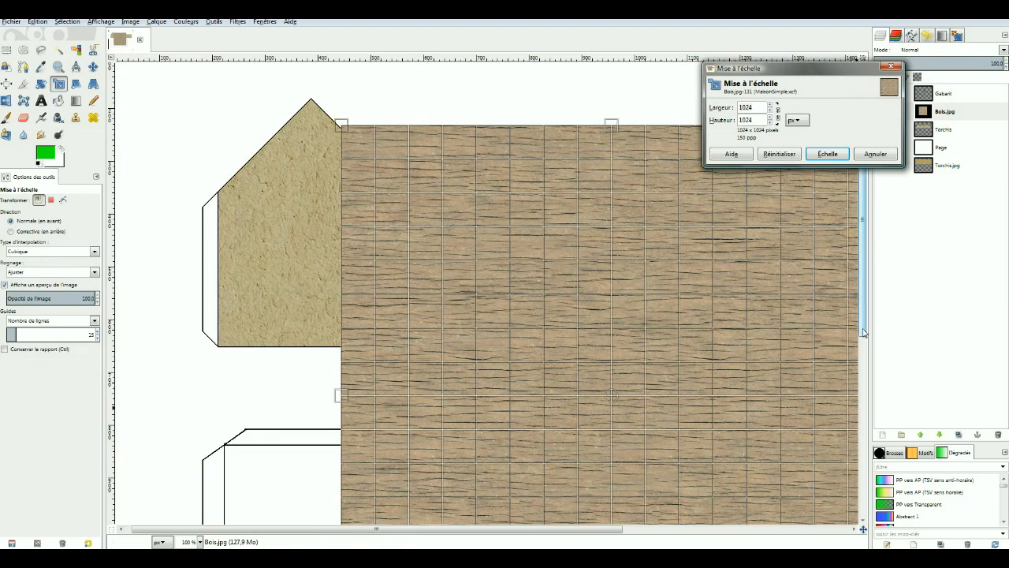
scroll(865, 339, "down", 5)
left_click_drag(619, 532, 724, 531)
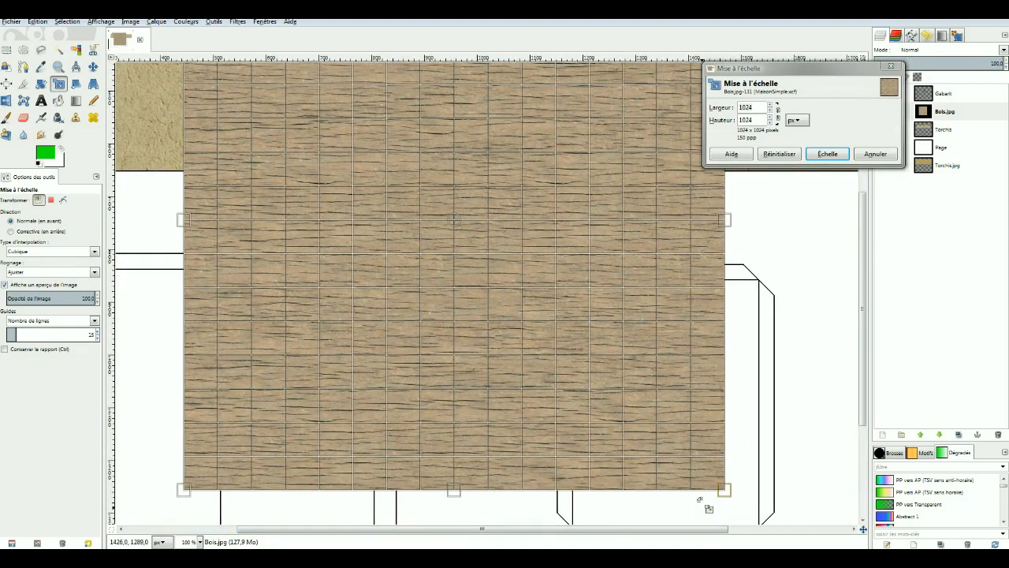
key("ctrl")
left_click_drag(720, 488, 536, 336)
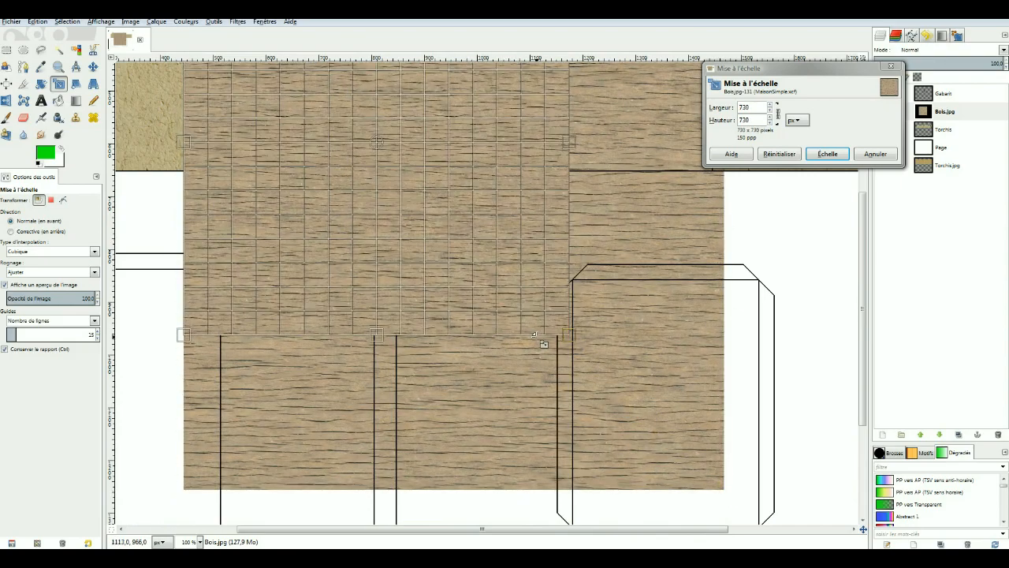
left_click(827, 155)
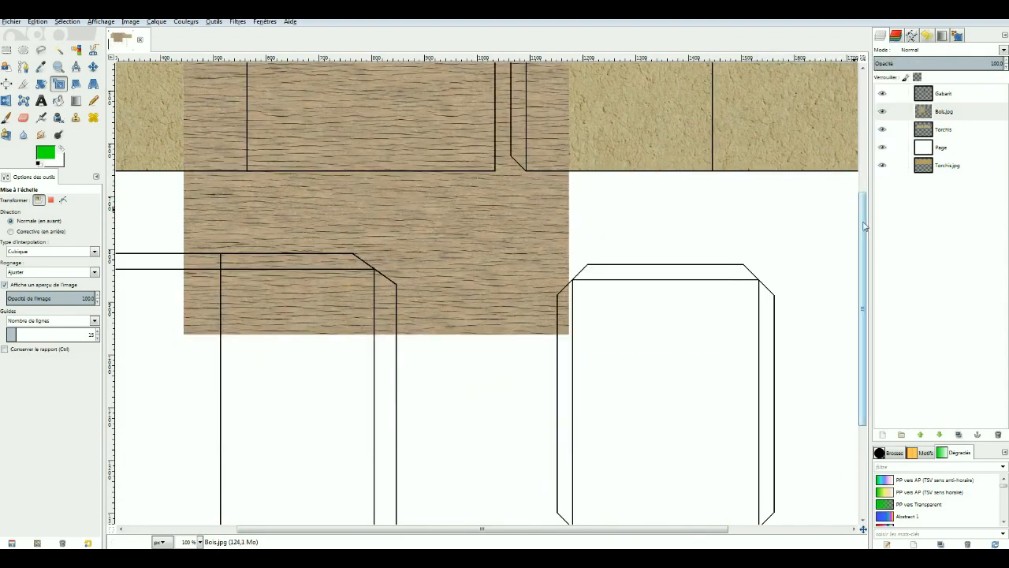
- Check the reduced wood grain with a thin beam-sized selection just above the rectangular wall, and clear the selection
left_click_drag(862, 221, 859, 123)
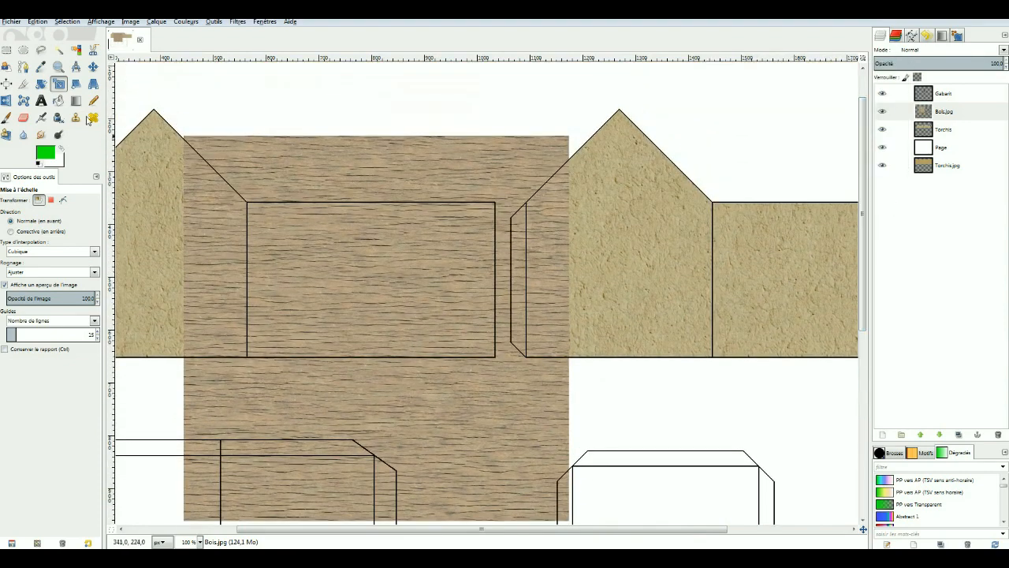
left_click(6, 51)
left_click_drag(161, 180, 420, 191)
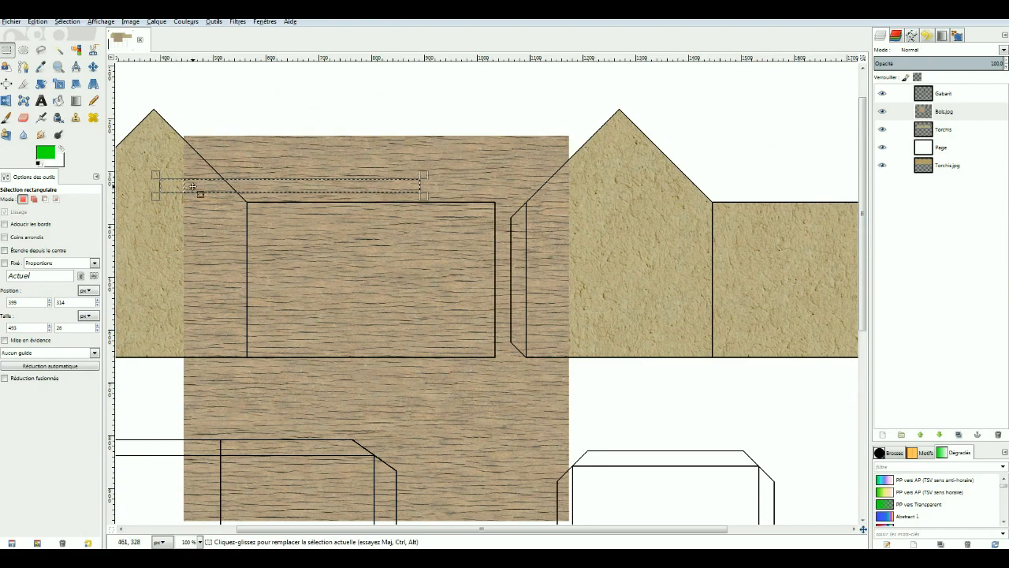
left_click(311, 107)
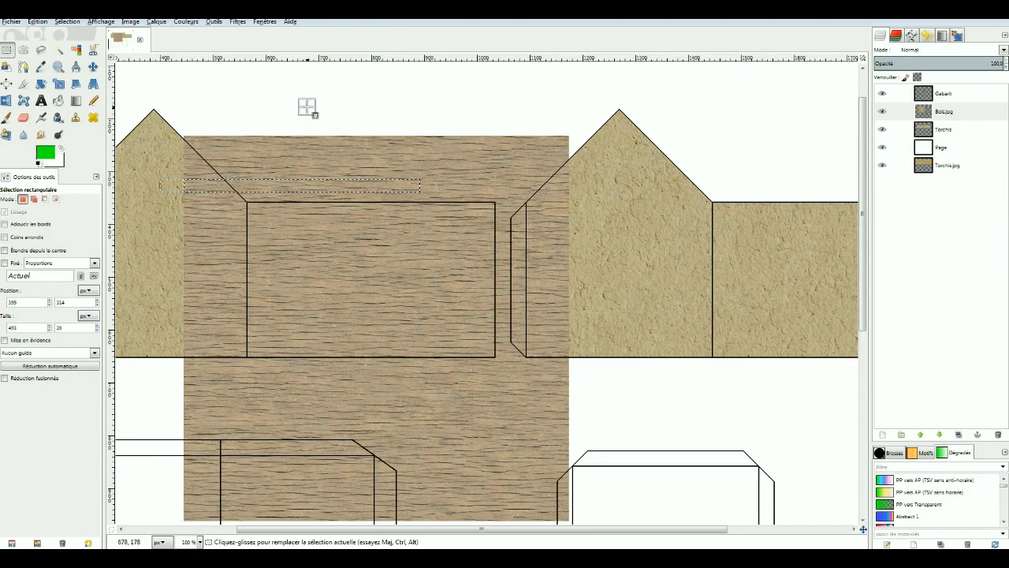
- Move the Bois.jpg layer down and right so it covers the blank area between the walls and the lower pieces
left_click(93, 66)
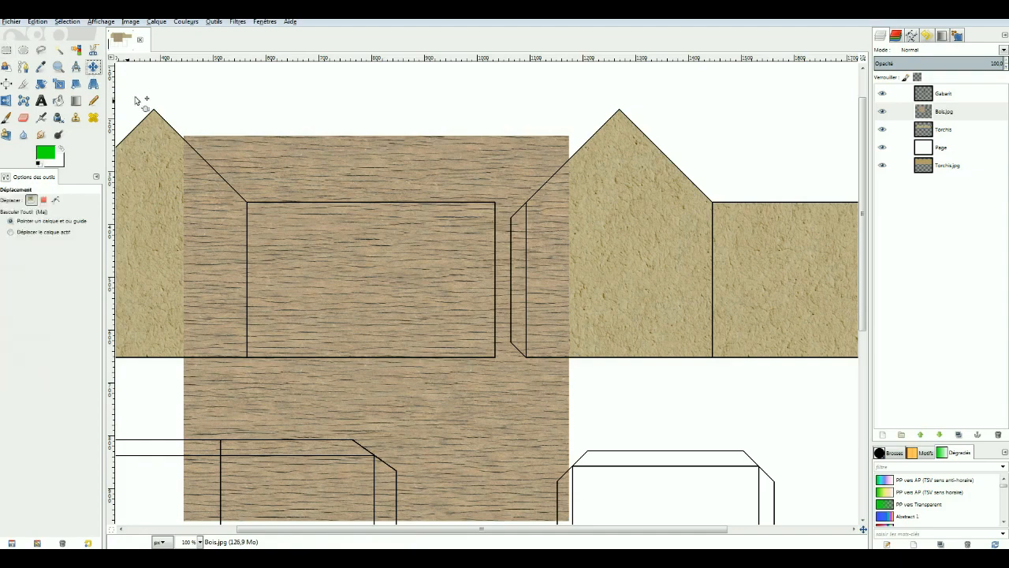
left_click_drag(408, 271, 523, 360)
scroll(572, 387, "down", 3)
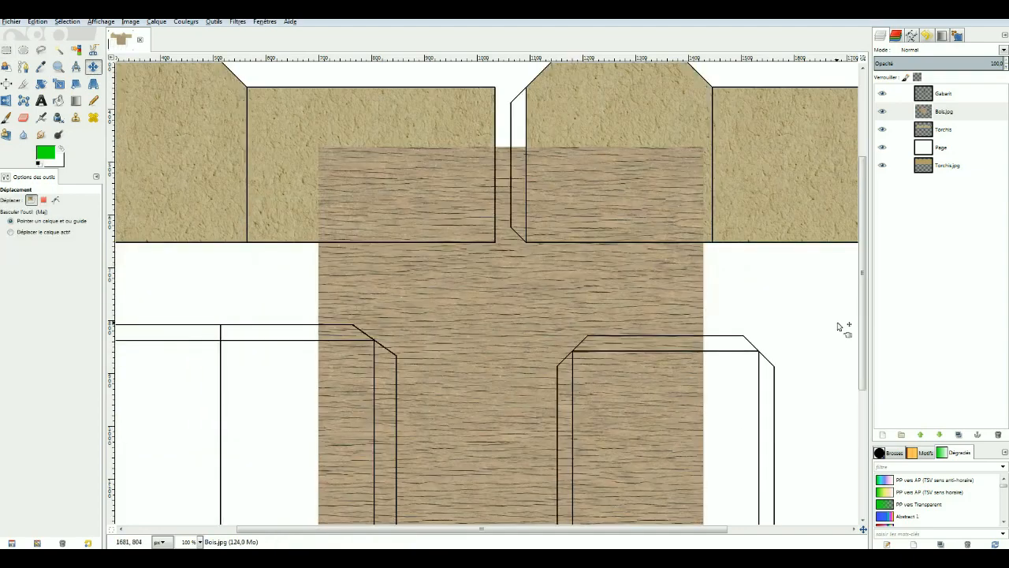
mouse_move(613, 289)
left_mouse_down()
mouse_move(588, 279)
mouse_move(598, 280)
left_mouse_up()
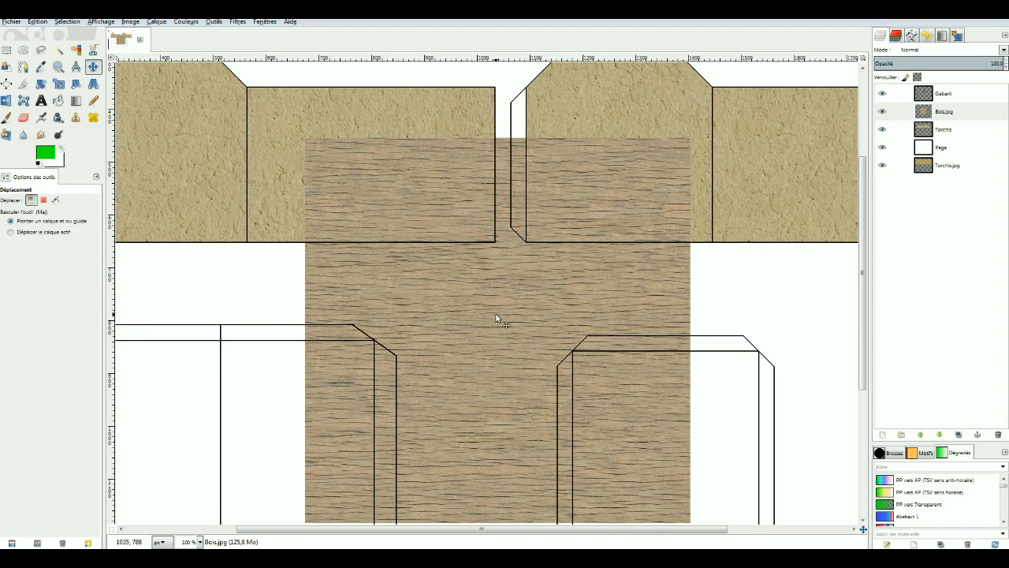
- Darken the Bois.jpg layer with Curves, lowering the value curve through about x 90, y 4 and about x 165, y 94
left_click(188, 23)
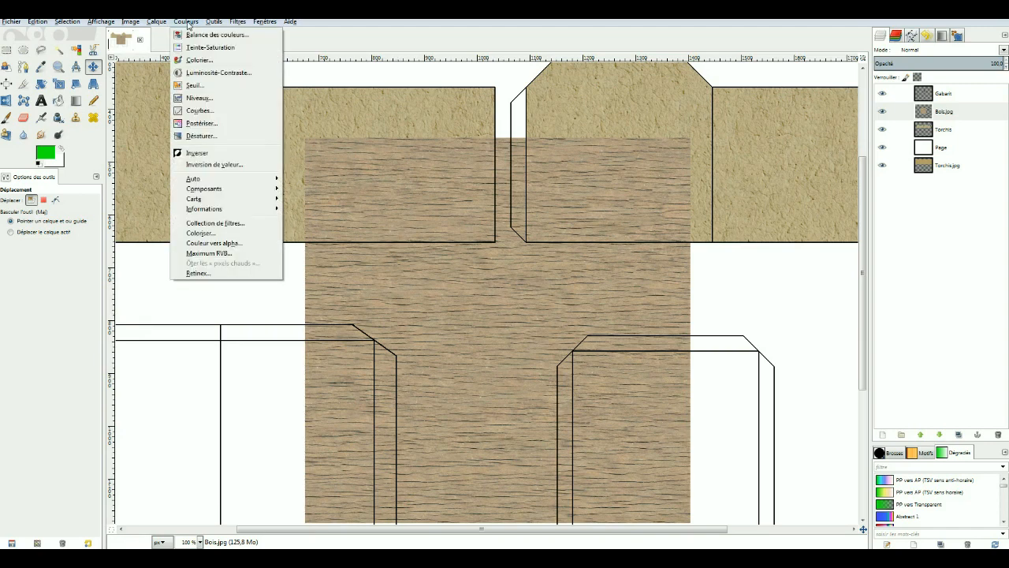
left_click(197, 111)
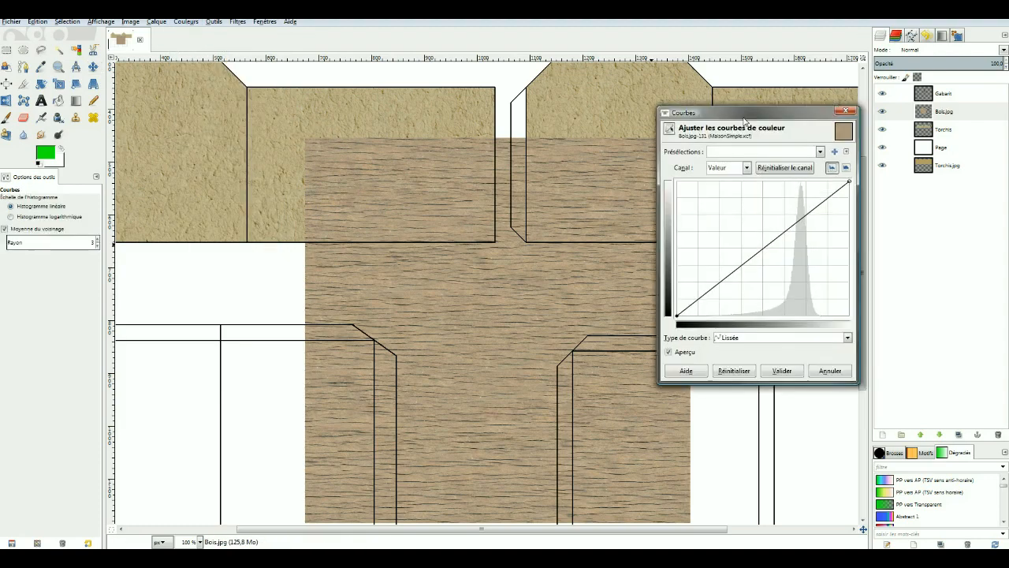
left_click_drag(744, 120, 755, 176)
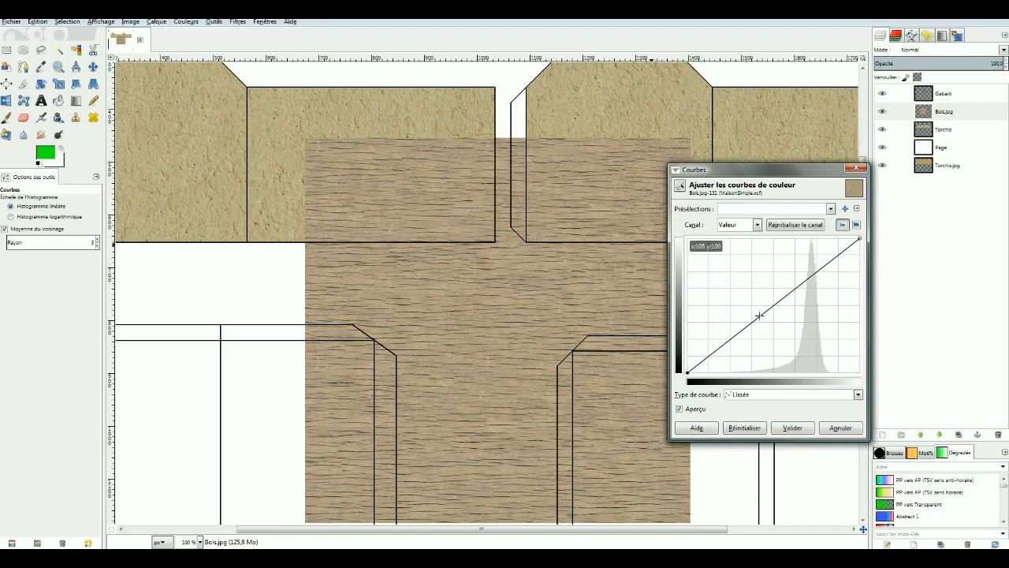
left_click_drag(760, 316, 748, 370)
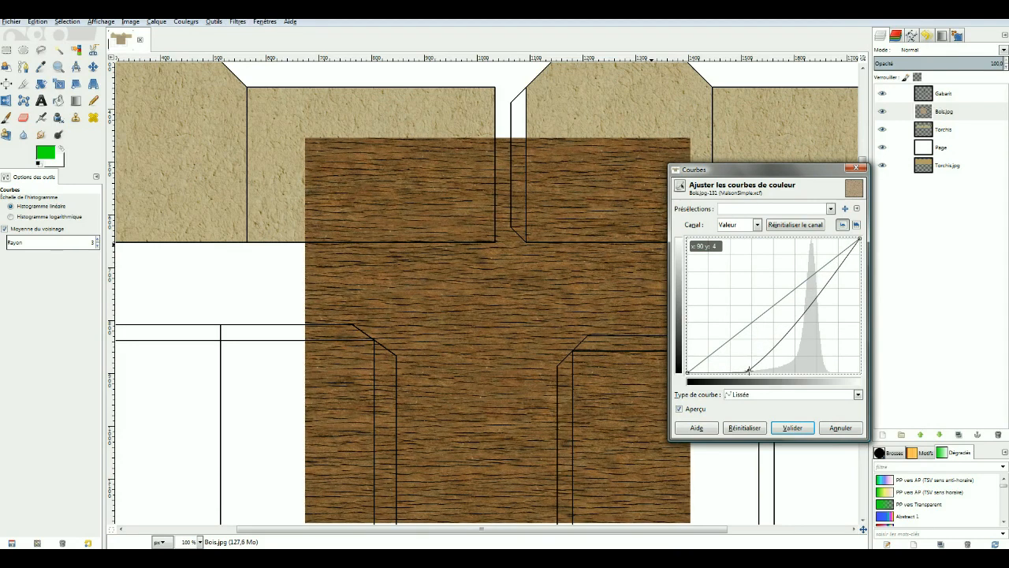
mouse_move(748, 370)
left_mouse_down()
mouse_move(759, 370)
mouse_move(750, 371)
left_mouse_up()
left_click_drag(815, 301, 802, 330)
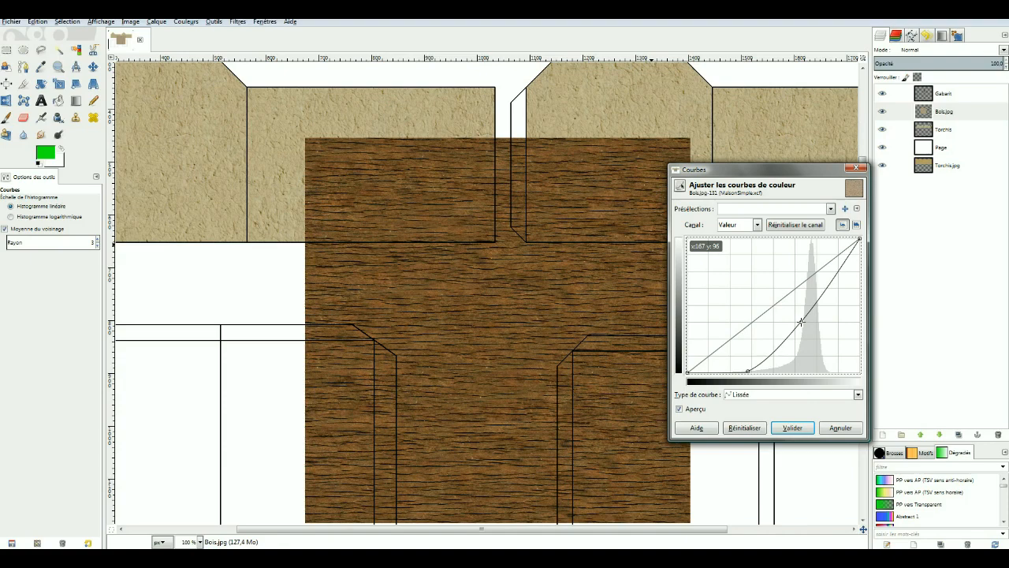
left_click_drag(801, 323, 760, 366)
left_click_drag(800, 322, 799, 324)
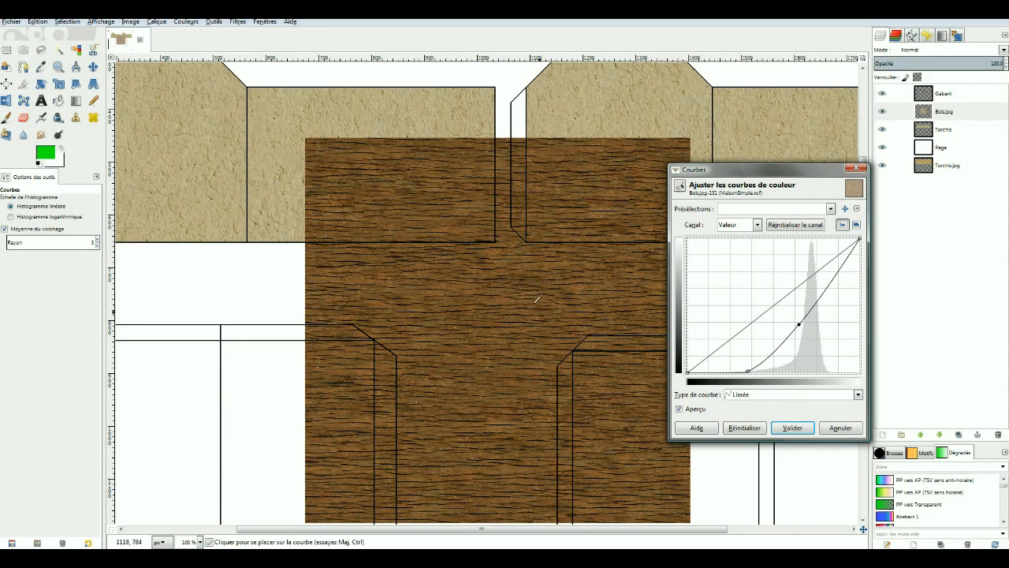
left_click(793, 428)
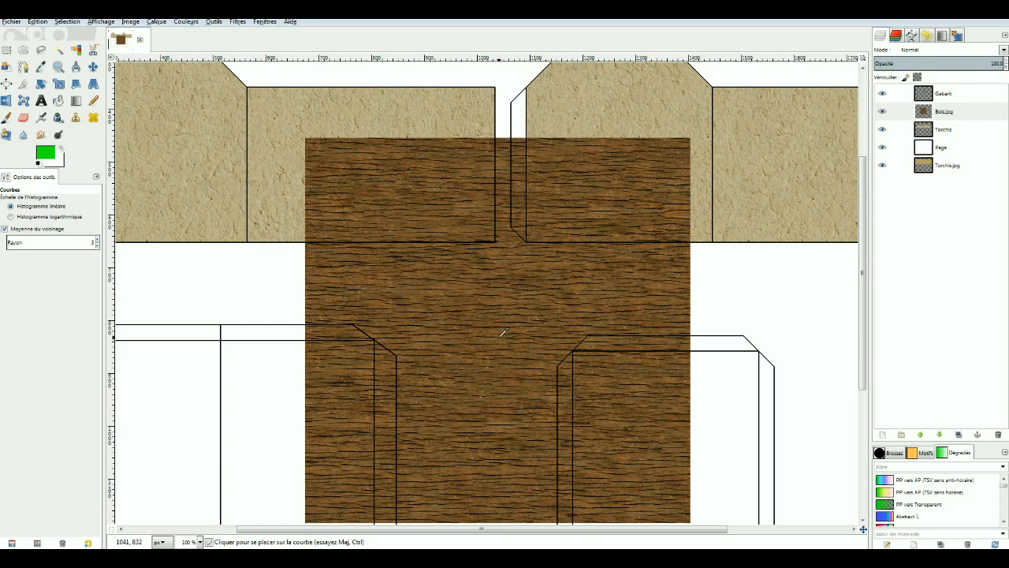
- Desaturate and lighten the Bois.jpg layer with Hue-Saturation, setting saturation to -66 and lightness to 19
left_click(186, 22)
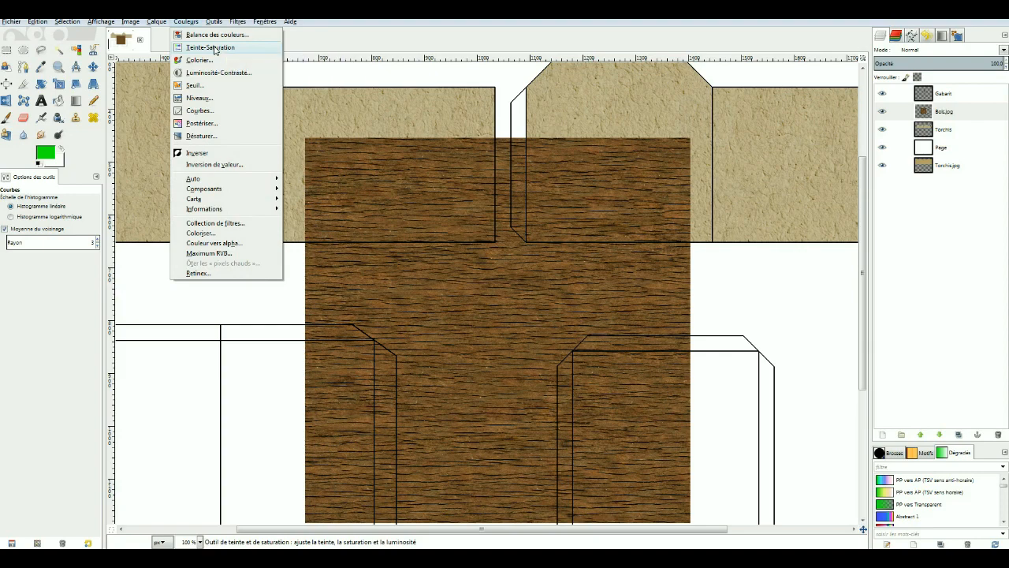
left_click(215, 48)
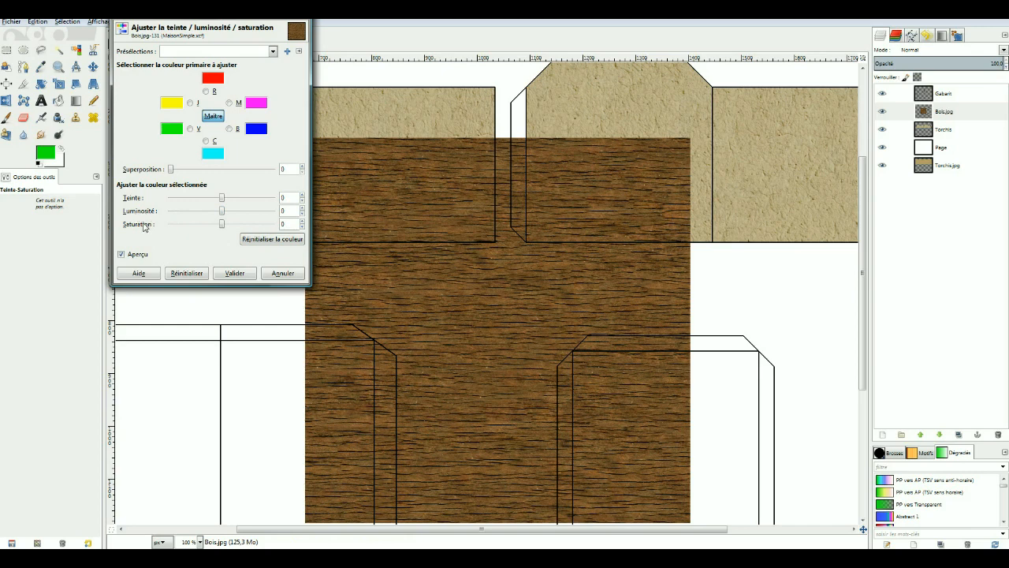
left_click(221, 225)
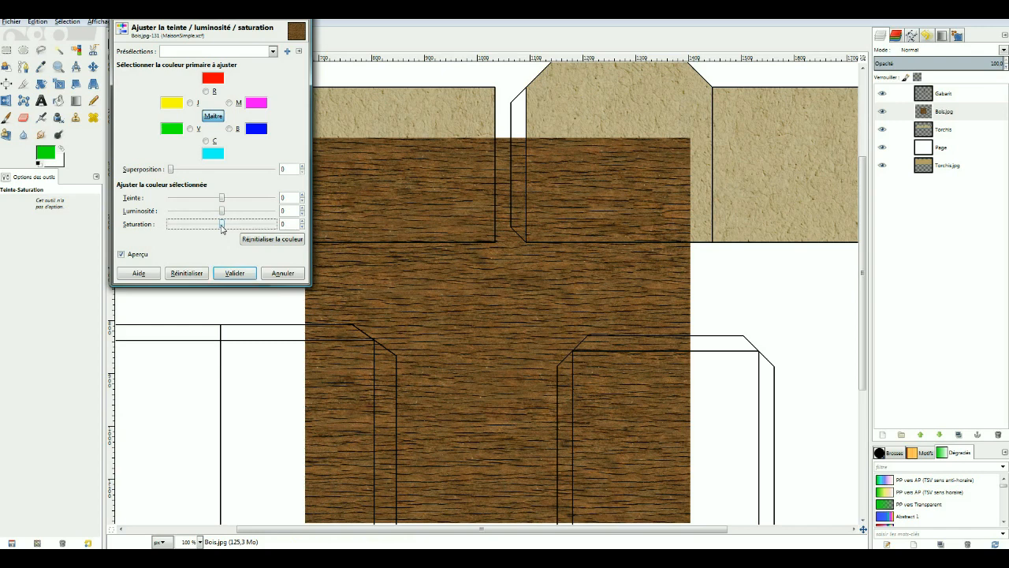
left_click_drag(221, 226, 192, 229)
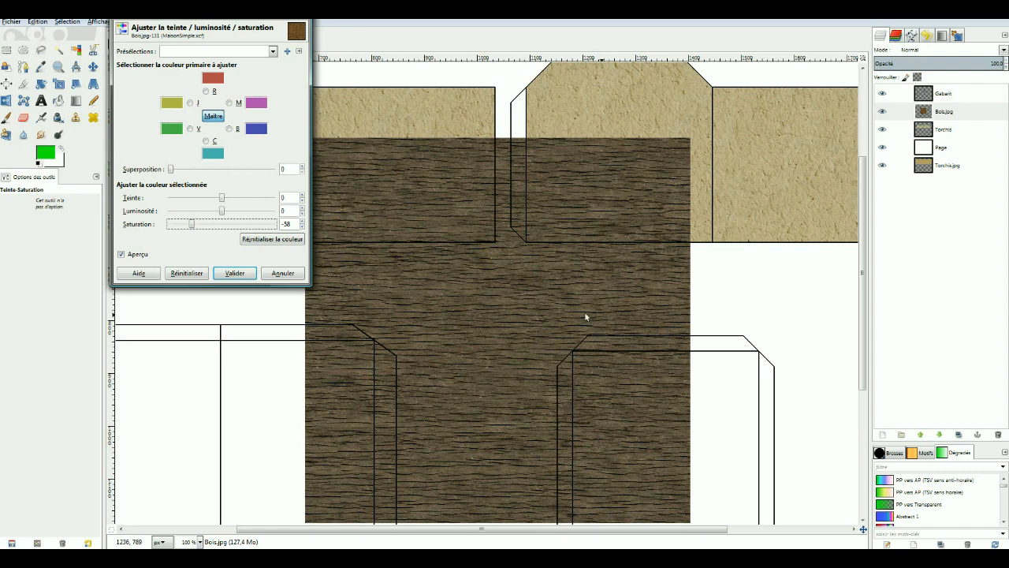
left_click_drag(192, 228, 278, 234)
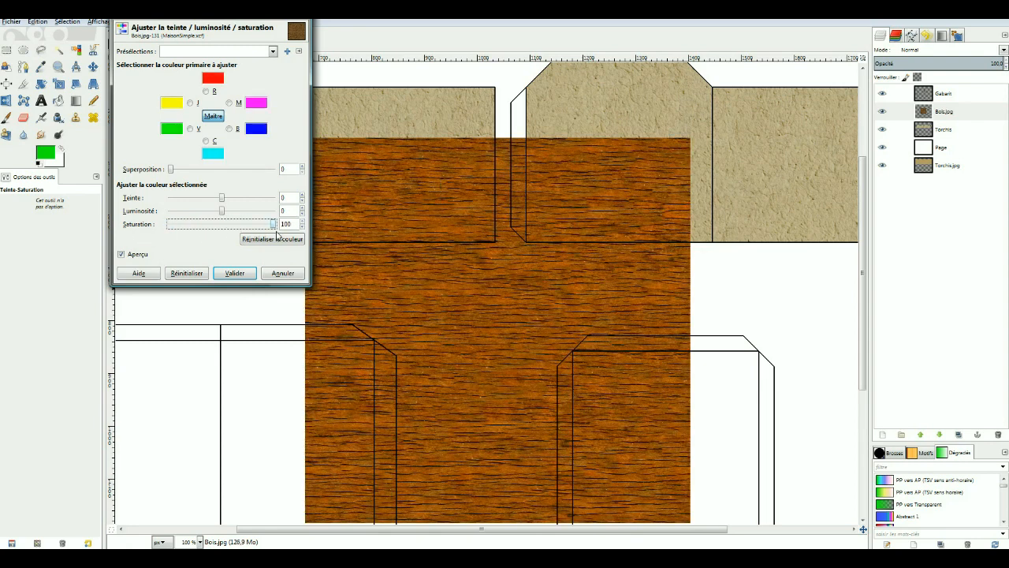
left_click_drag(274, 233, 185, 231)
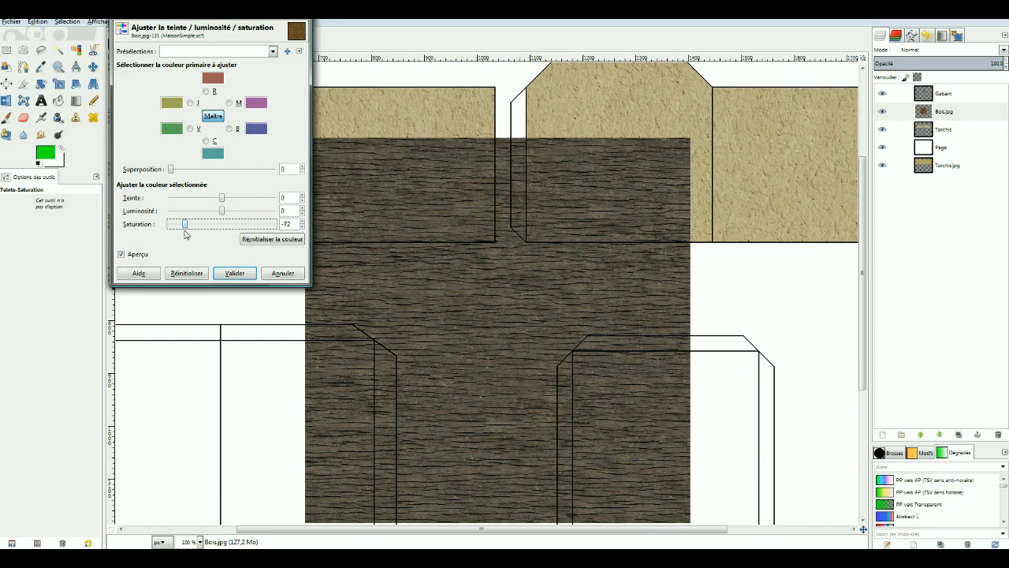
mouse_move(185, 234)
left_mouse_down()
mouse_move(201, 233)
mouse_move(188, 232)
left_mouse_up()
left_click(223, 214)
mouse_move(222, 213)
left_mouse_down()
mouse_move(250, 216)
mouse_move(210, 223)
mouse_move(231, 226)
left_mouse_up()
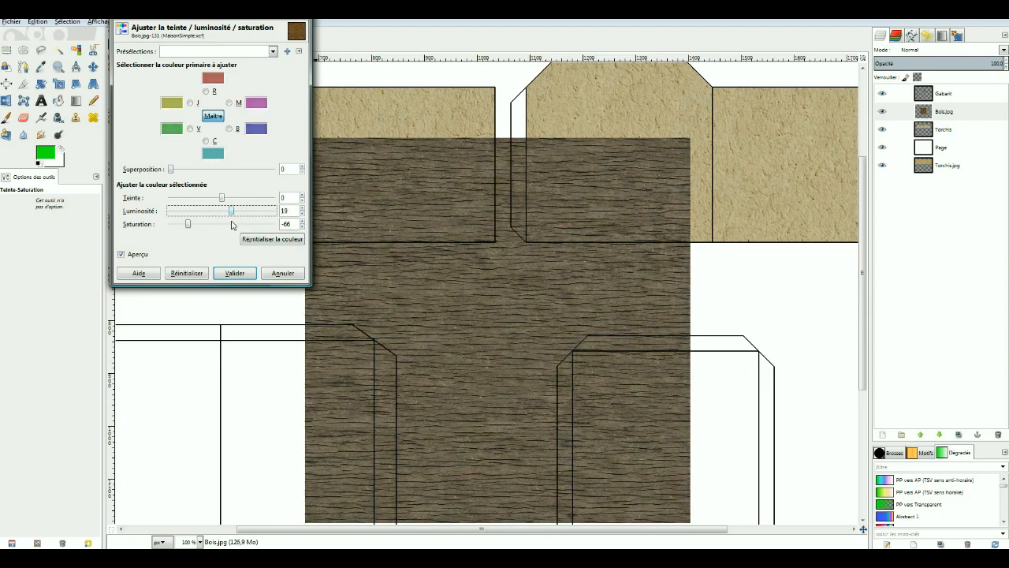
left_click(236, 274)
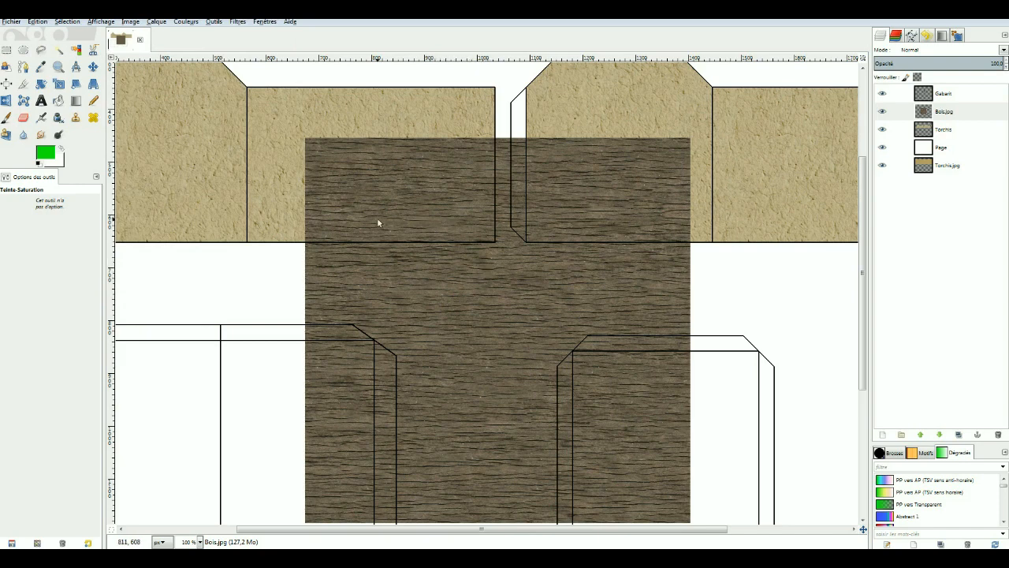
left_click(183, 22)
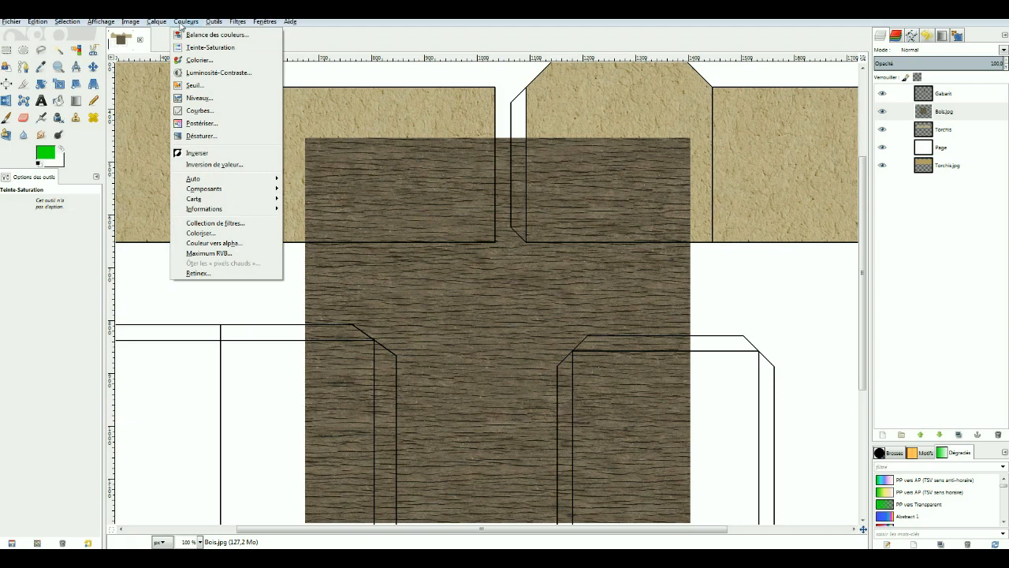
left_click(205, 74)
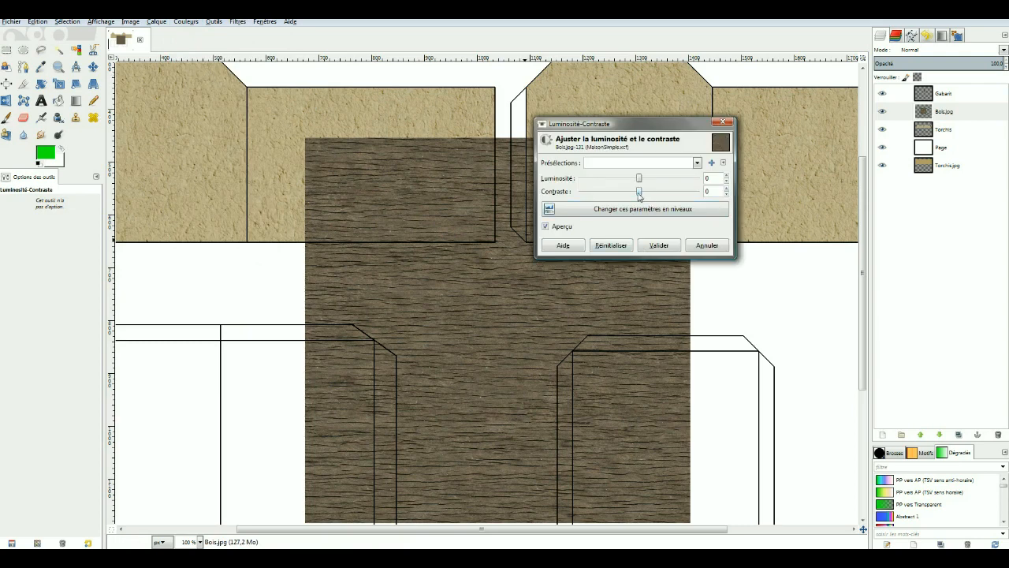
mouse_move(639, 194)
left_mouse_down()
mouse_move(671, 197)
mouse_move(631, 204)
mouse_move(637, 180)
mouse_move(650, 179)
left_mouse_up()
left_click(708, 247)
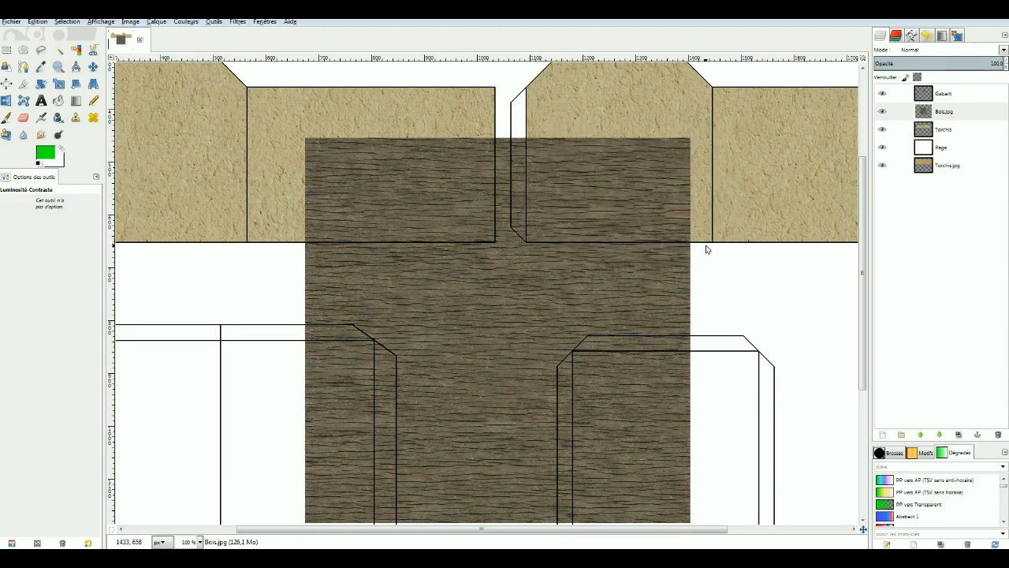
left_click(187, 23)
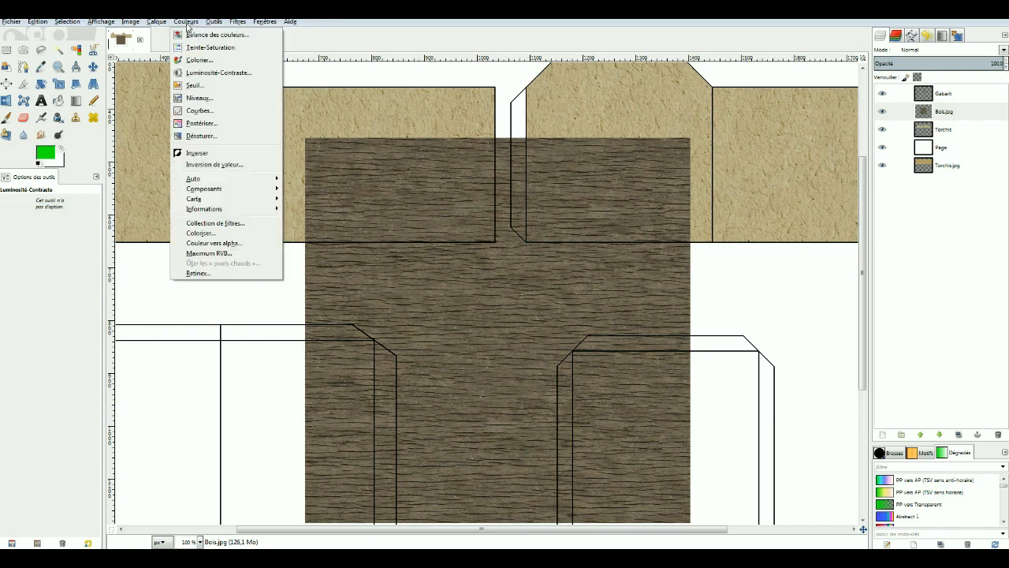
left_click(194, 113)
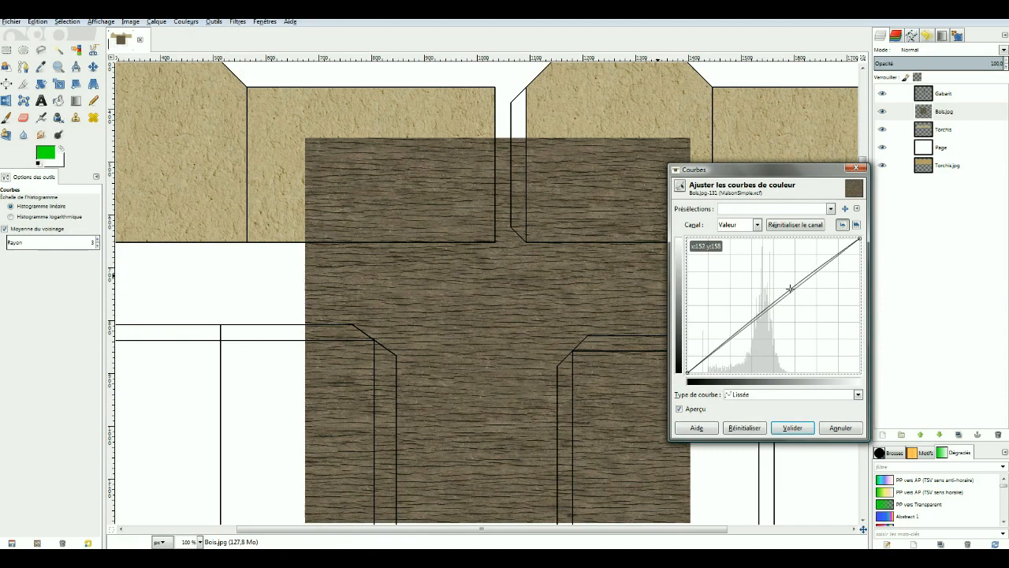
mouse_move(790, 288)
left_mouse_down()
mouse_move(766, 305)
mouse_move(792, 293)
mouse_move(798, 300)
left_mouse_up()
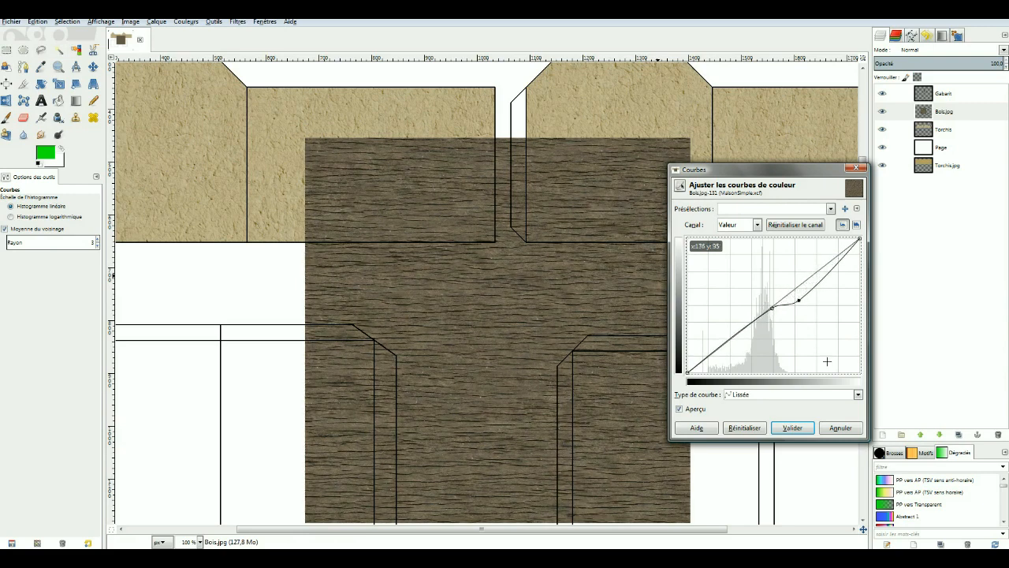
left_click(843, 429)
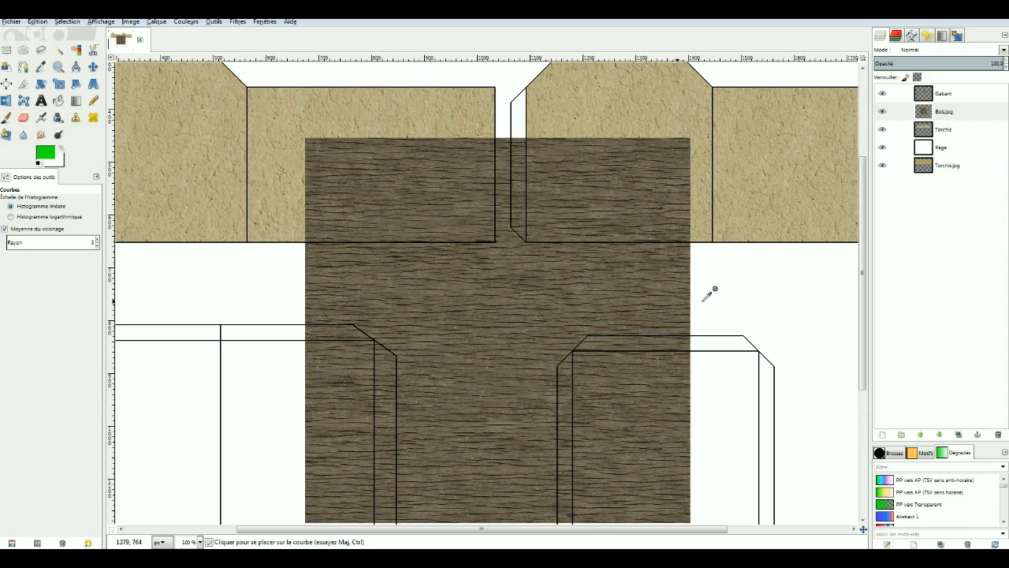
- Rename the Bois.jpg layer as PLanche bois
mouse_move(866, 313)
left_mouse_down()
mouse_move(870, 354)
mouse_move(857, 309)
left_mouse_up()
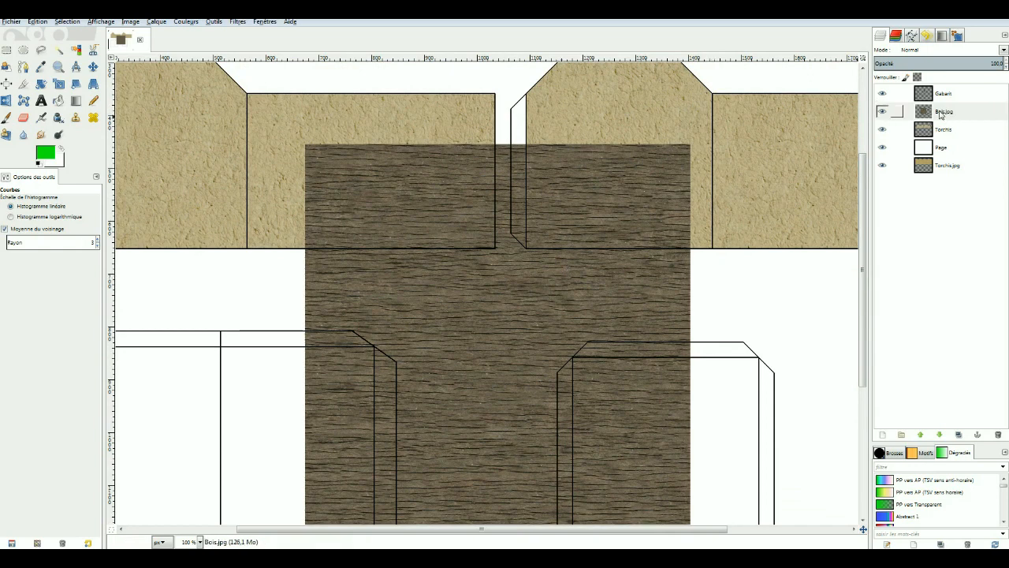
double_click(941, 113)
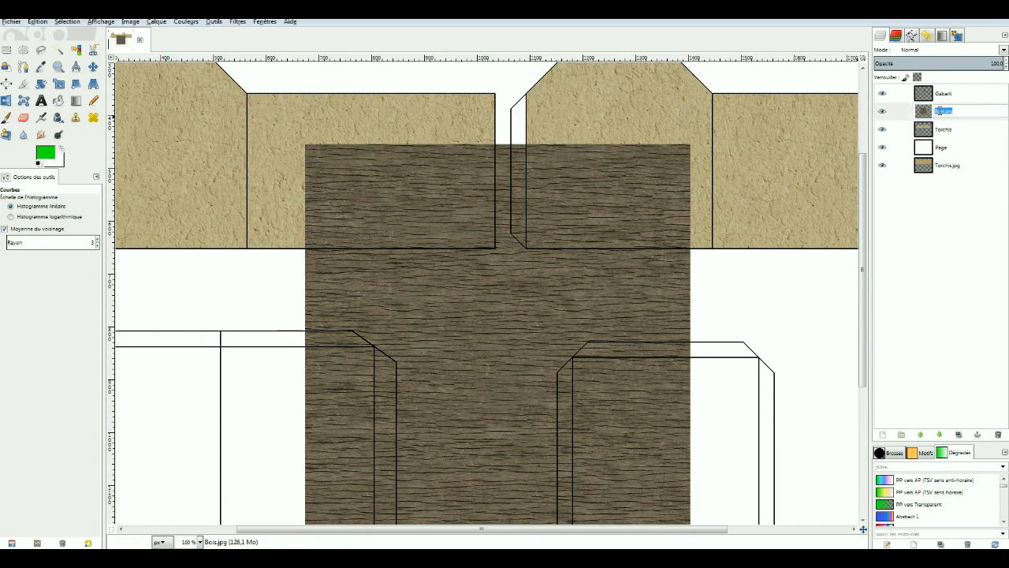
type("Pla")
key("Return")
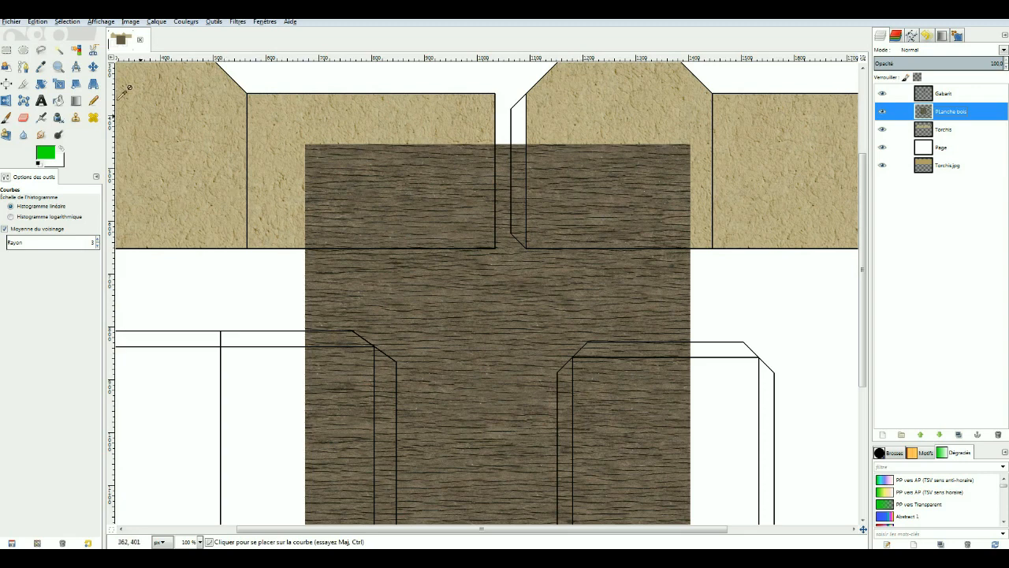
- Try a thin horizontal rectangular selection across the upper part of the wood texture
left_click(6, 50)
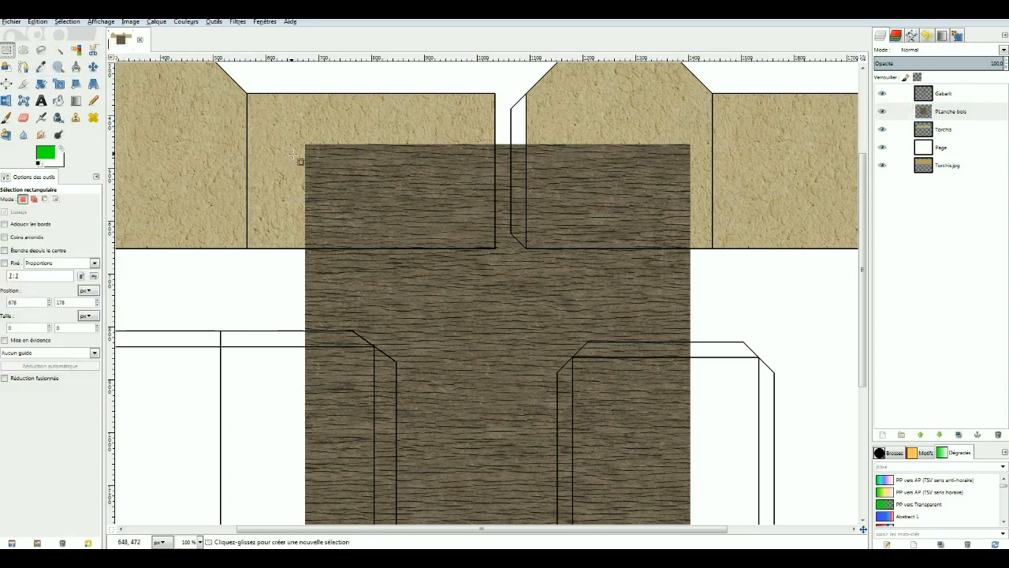
left_click_drag(305, 163, 515, 170)
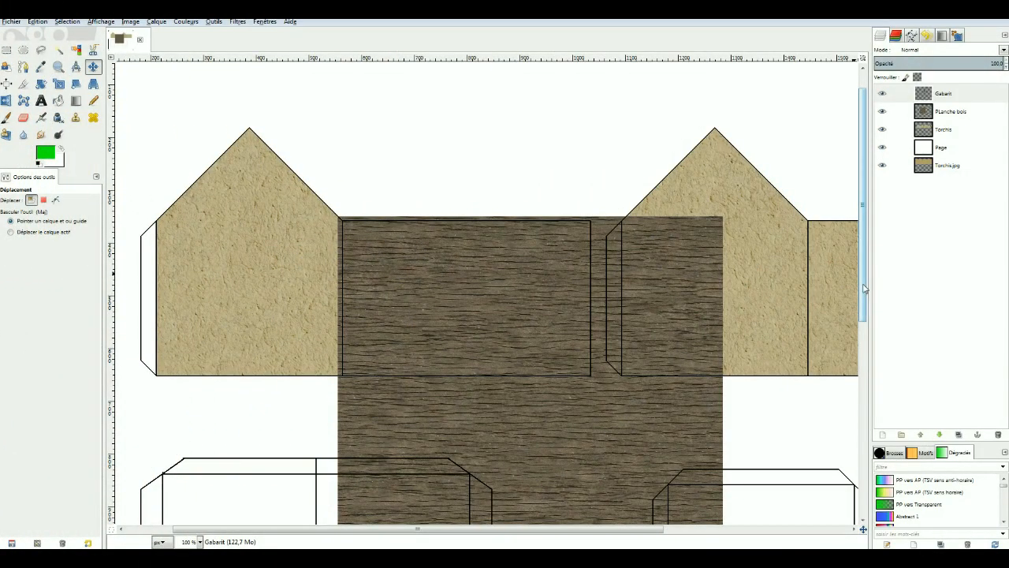
- Move the PLanche bois layer by about -69, 333 px so it sits just below the Torchis walls
scroll(867, 291, "down", 3)
left_click(518, 210)
left_click_drag(517, 206, 480, 381)
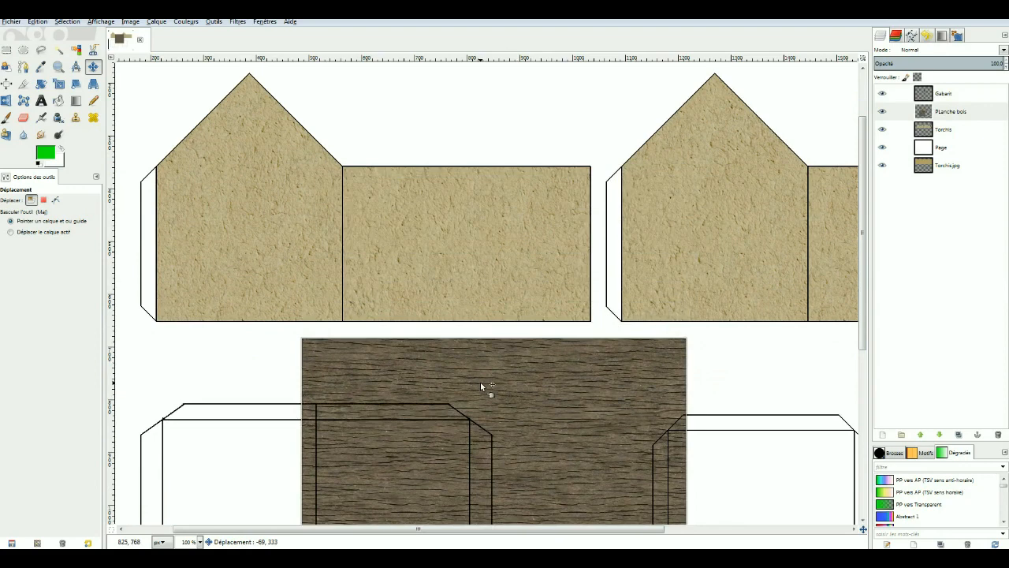
left_click(473, 378)
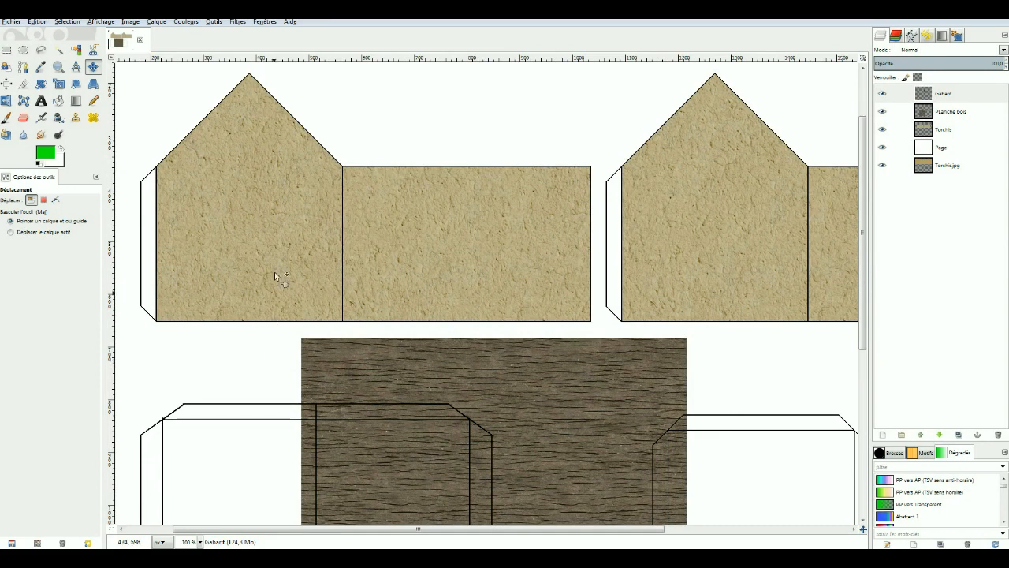
- Select a thin horizontal beam strip of about 473 × 30 px near the wood's upper edge, starting just outside its left side
left_click(7, 50)
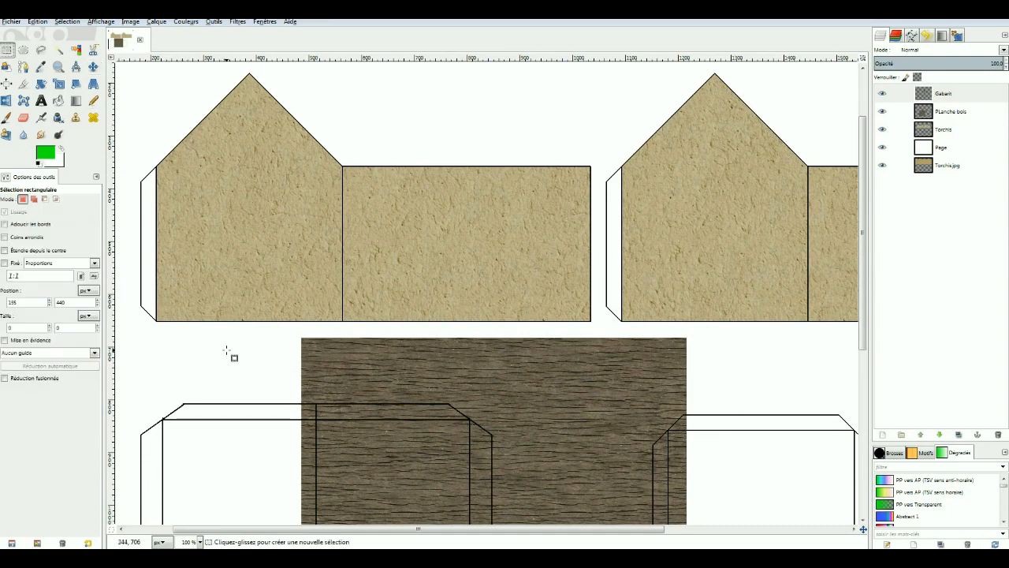
left_click_drag(276, 354, 498, 367)
left_click_drag(285, 357, 529, 370)
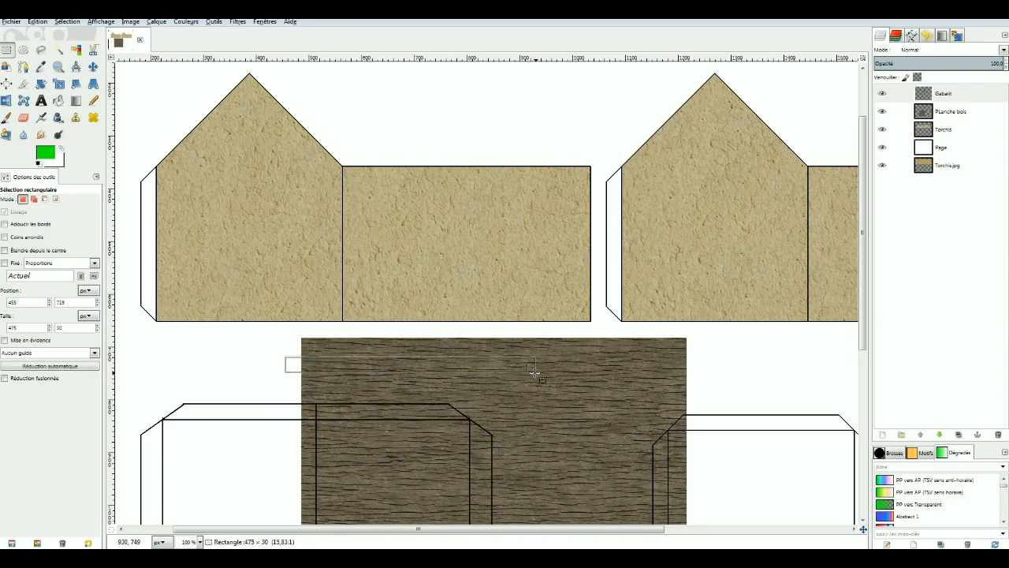
left_click_drag(535, 369, 534, 369)
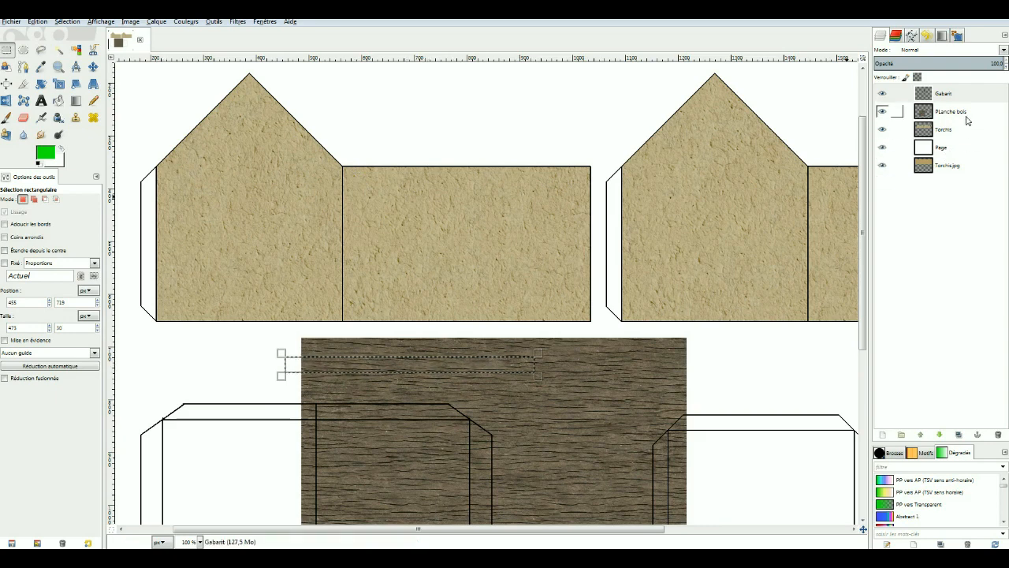
- Copy the selected strip from the PLanche bois layer and paste it as a floating selection
left_click(948, 117)
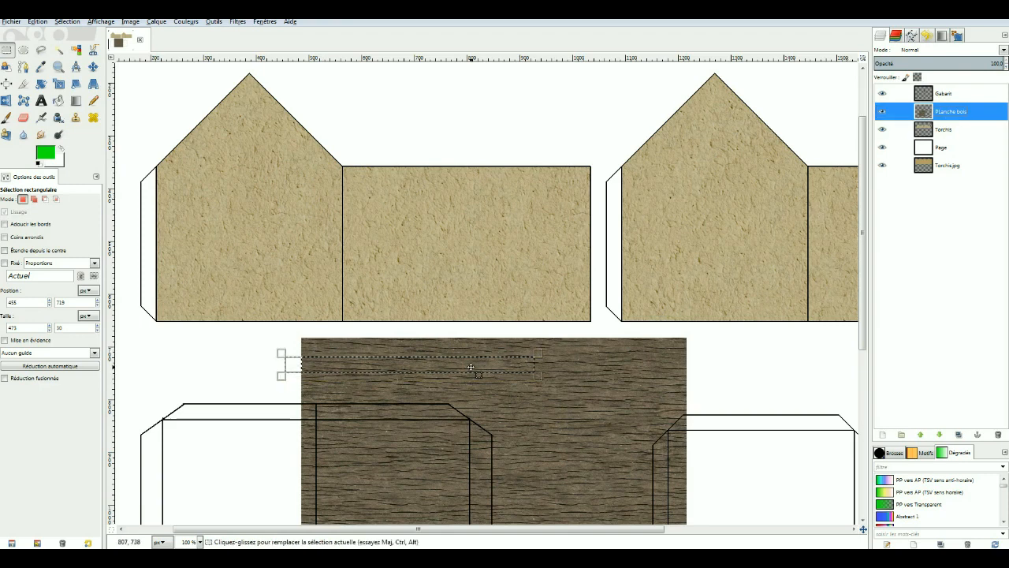
key("ctrl+c")
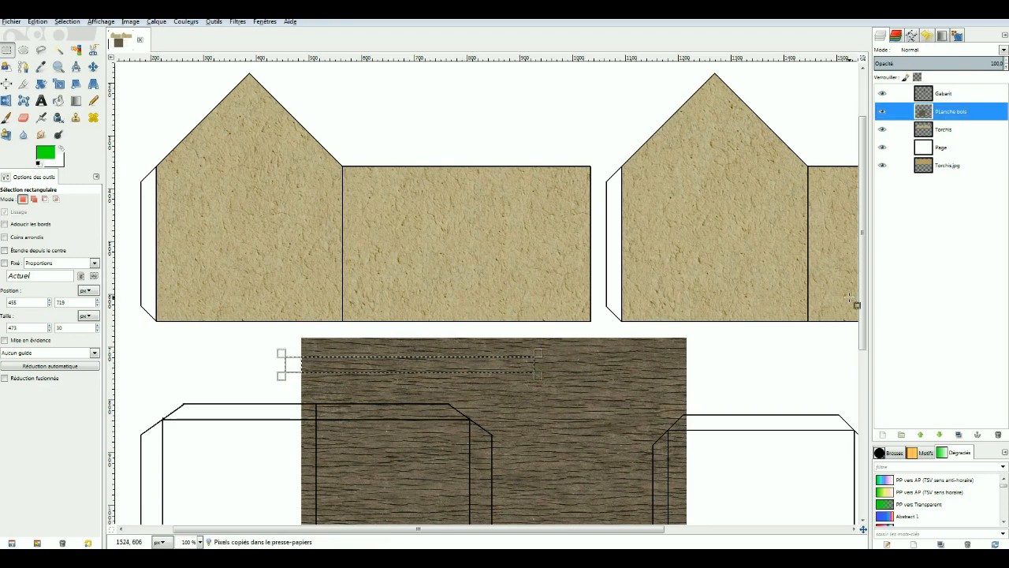
key("ctrl+v")
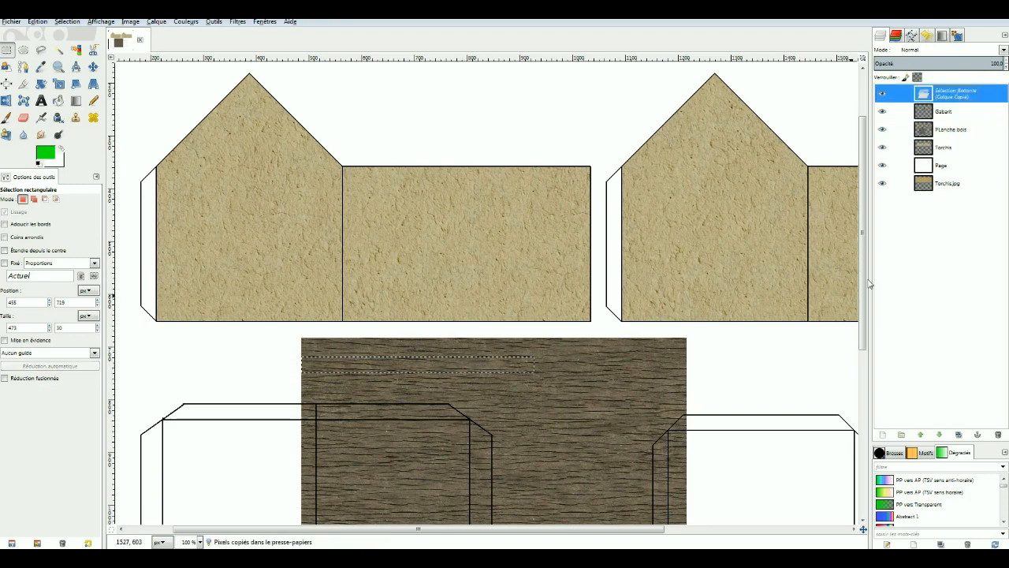
- Convert the floating wood strip to a new layer and place it directly below the Gabarit layer
right_click(947, 95)
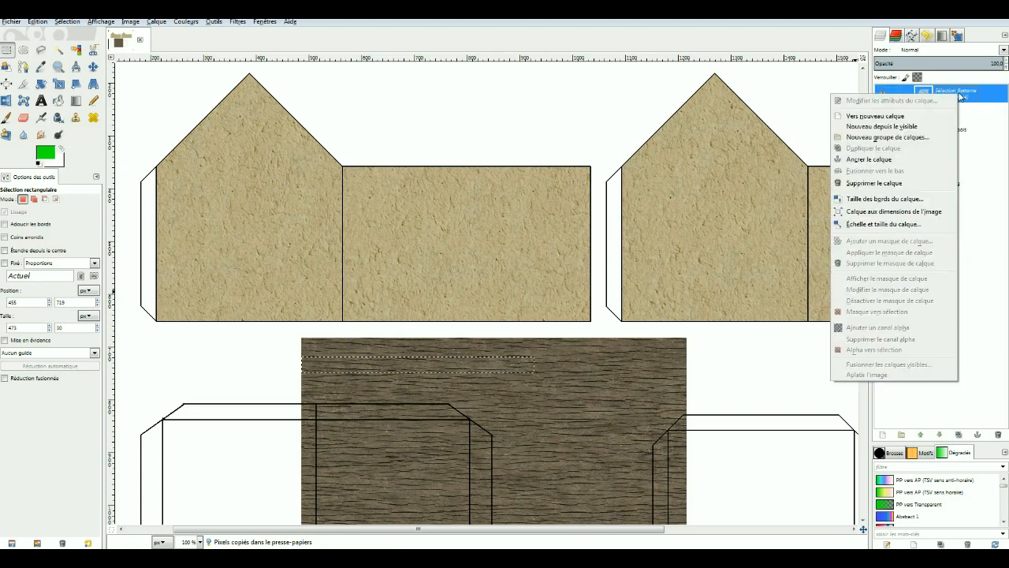
left_click(894, 118)
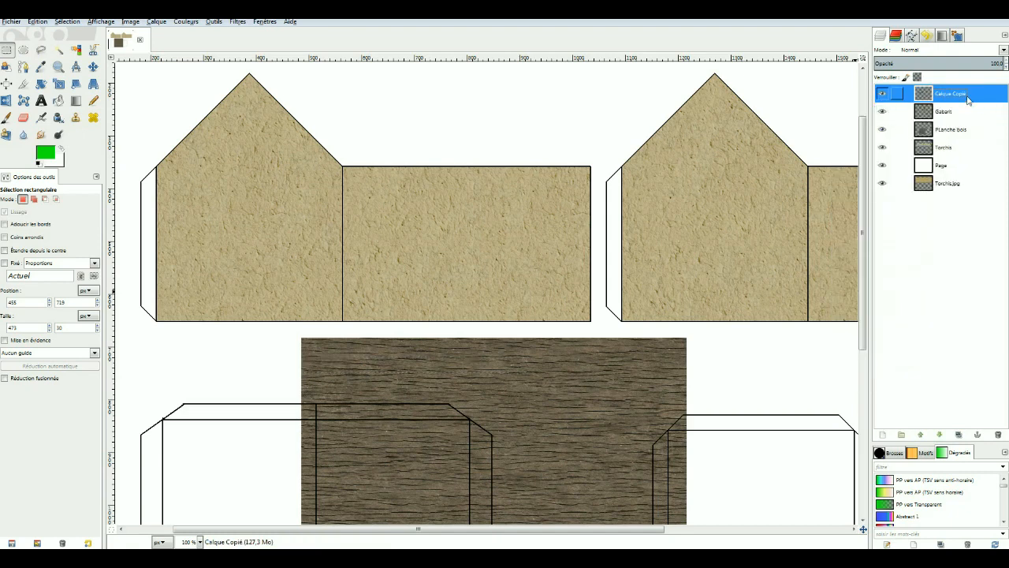
left_click_drag(897, 93, 939, 93)
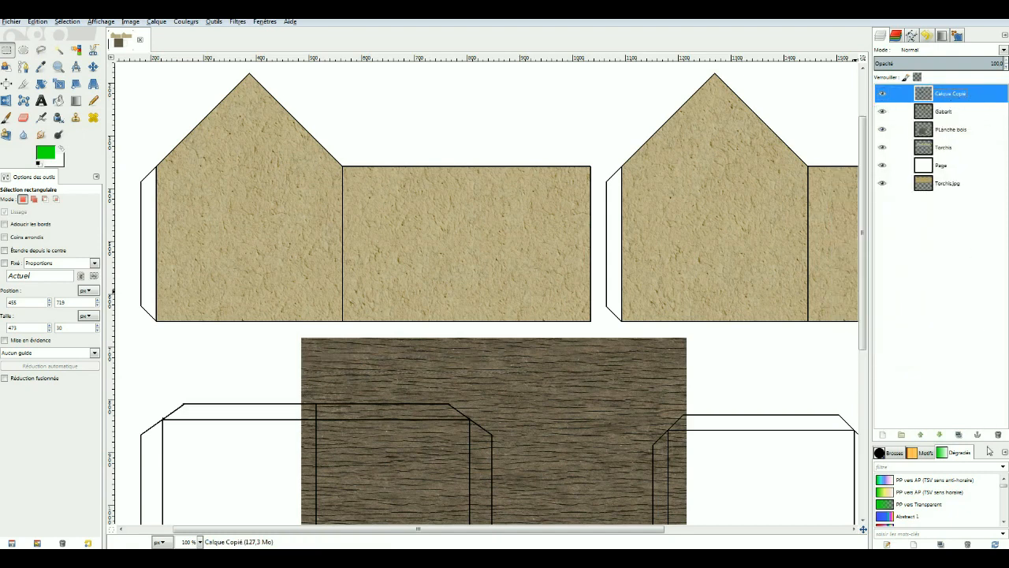
left_click(939, 435)
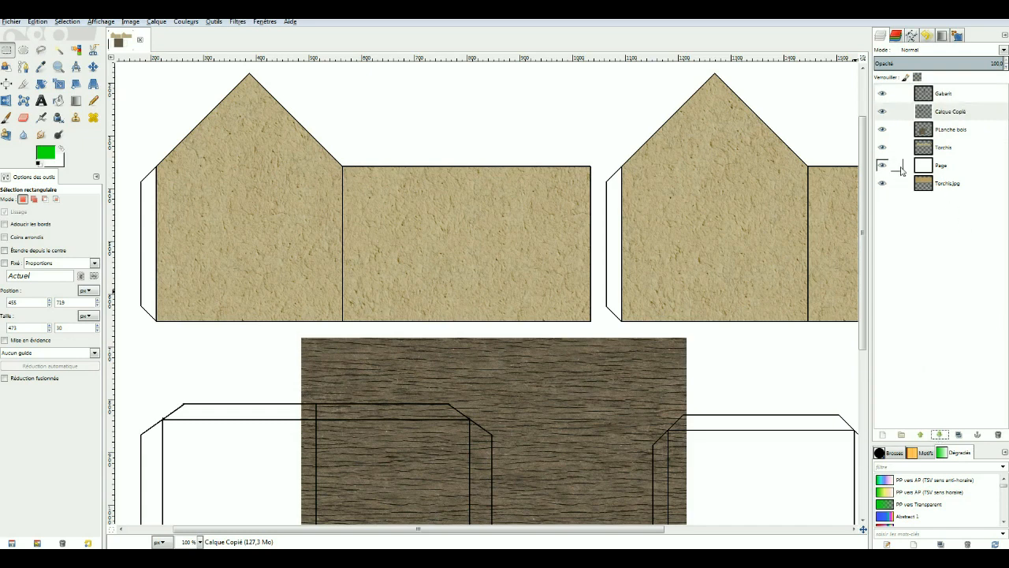
- Move the PLanche bois layer slightly down and to the right, clear of the copied beam strip
left_click(92, 69)
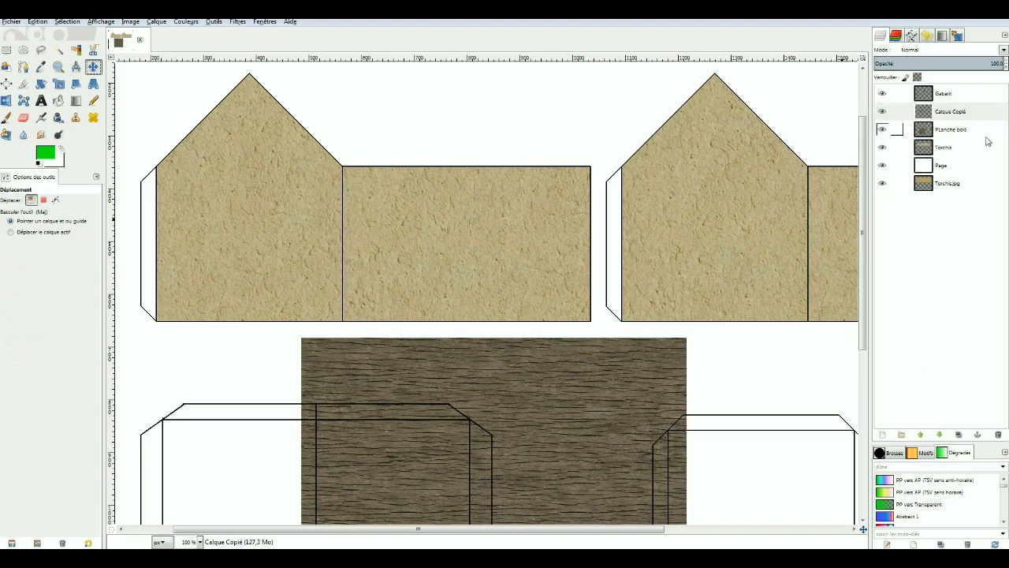
left_click(964, 111)
left_click(426, 392)
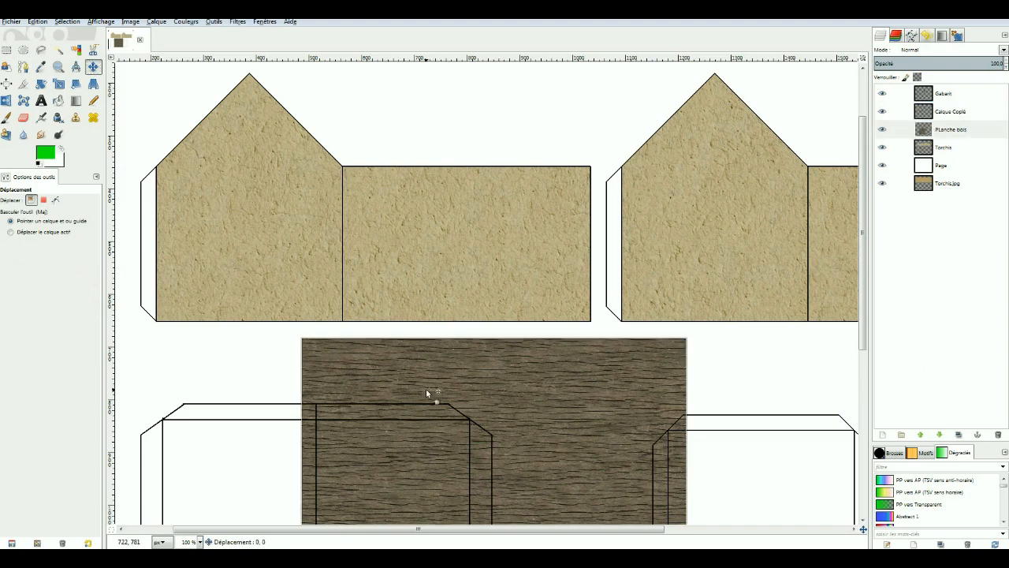
left_click_drag(425, 392, 439, 433)
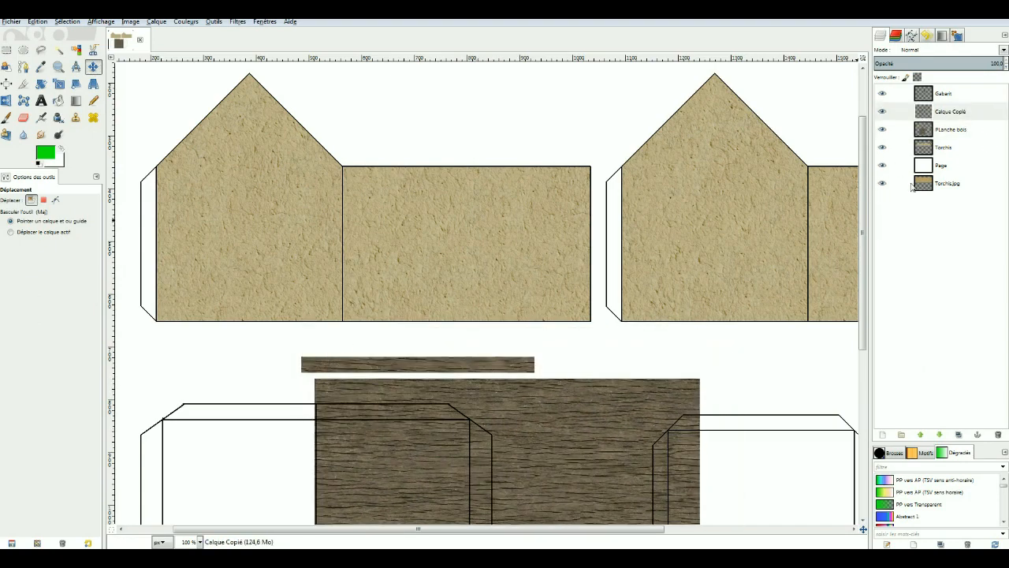
- Move the copied beam strip across the base of the first gable, aligning its upper edge with the wall's top line
left_click(906, 111)
left_click_drag(428, 368, 257, 173)
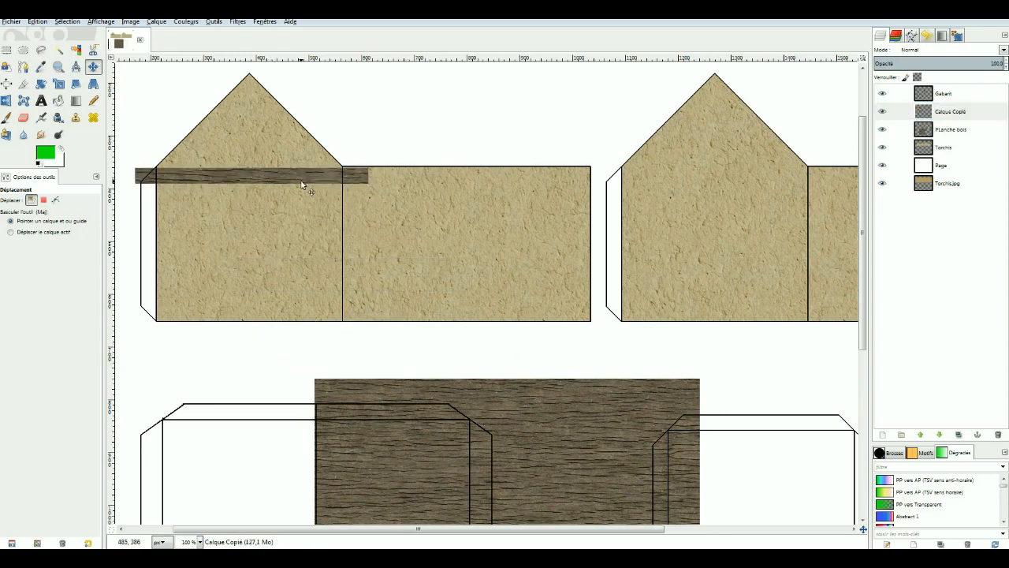
scroll(301, 180, "up", 3, "ctrl")
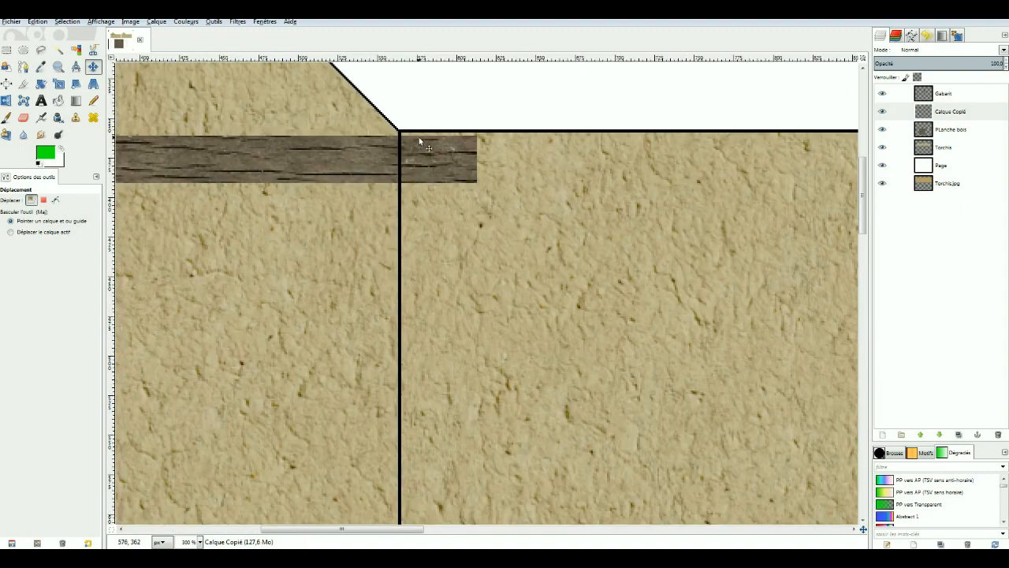
key("Up")
key("Up")
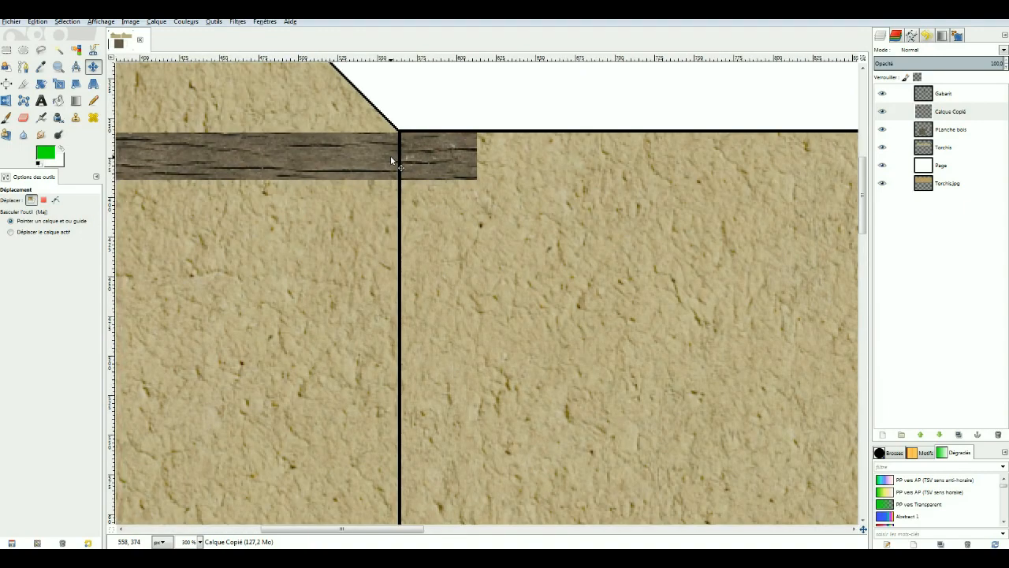
- Trim both ends of the beam overhanging the first gable wall's vertical outlines, then clear the selection
left_click_drag(391, 534, 304, 536)
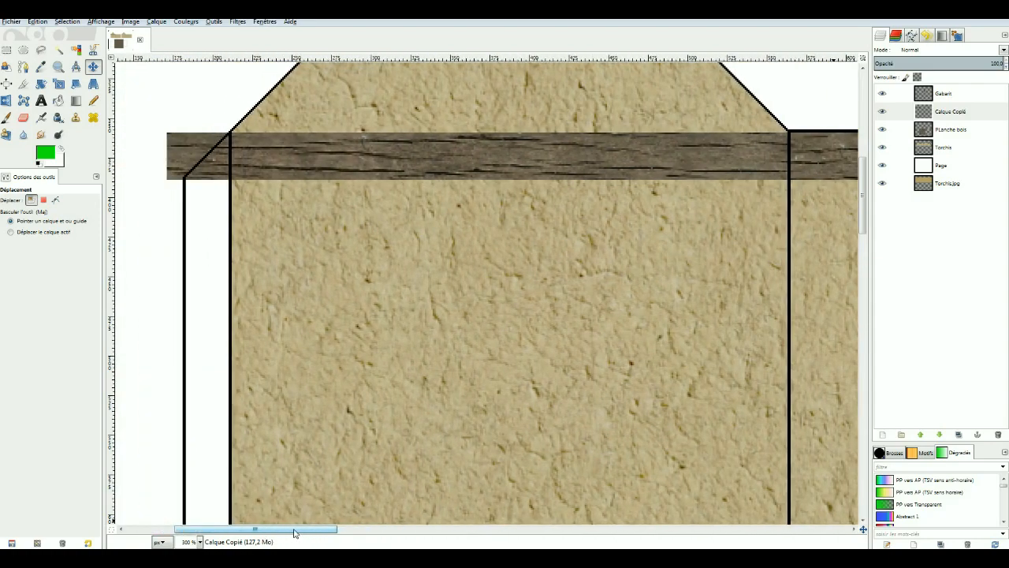
key("minus")
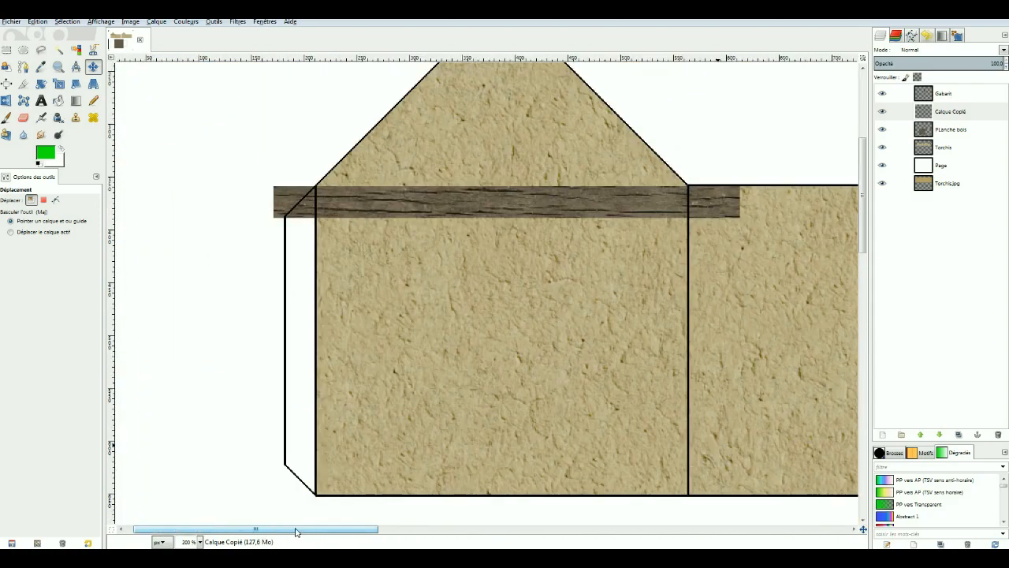
left_click(6, 50)
left_click_drag(205, 157, 316, 245)
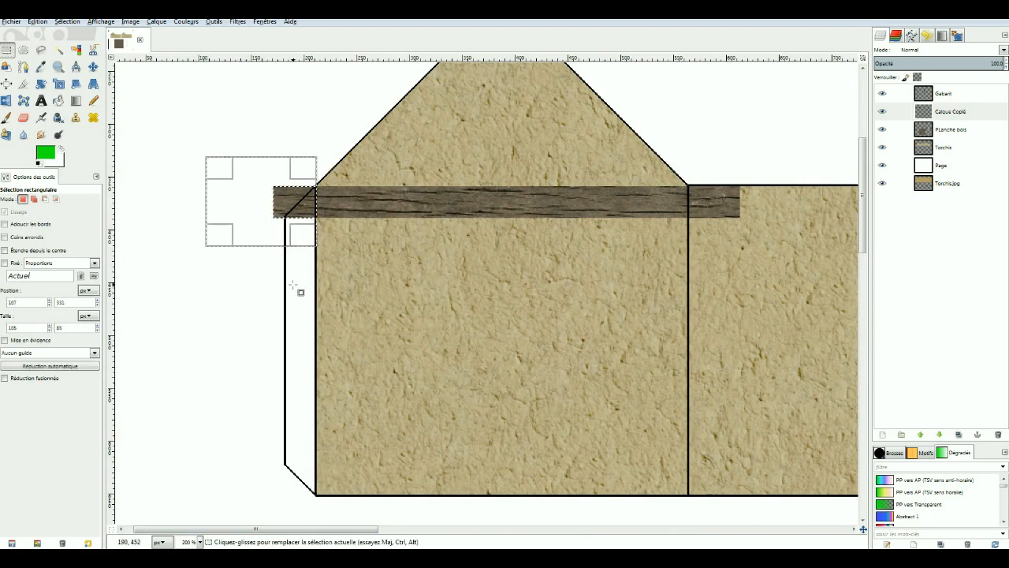
left_click_drag(763, 155, 687, 244)
key("Delete")
left_click(737, 129)
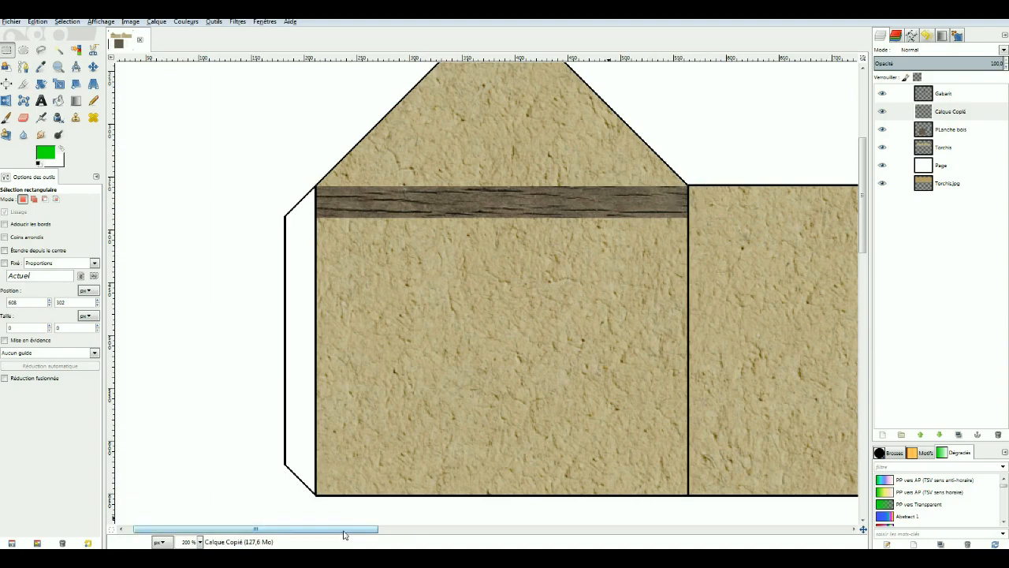
- Try a rectangular strip selection of about 462 × 39 px across the PLanche bois wood texture
scroll(343, 530, "right", 2)
scroll(593, 392, "down", 2)
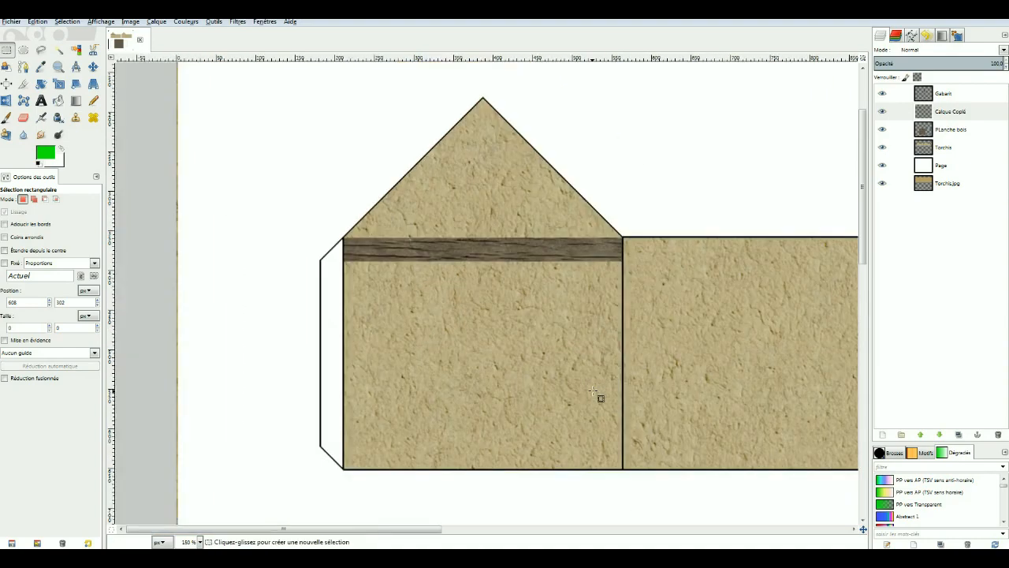
scroll(519, 535, "right", 5)
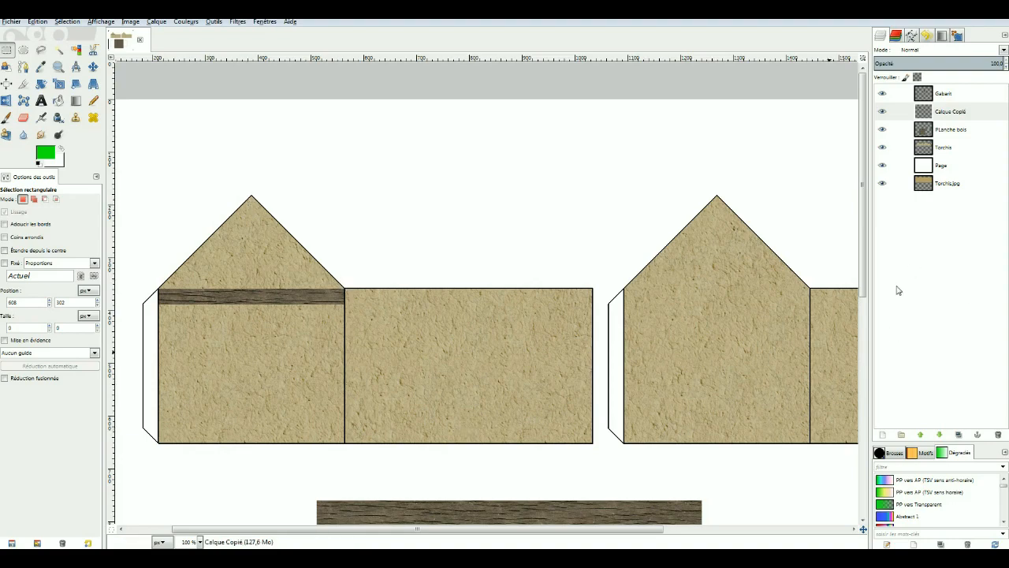
left_click_drag(864, 296, 864, 338)
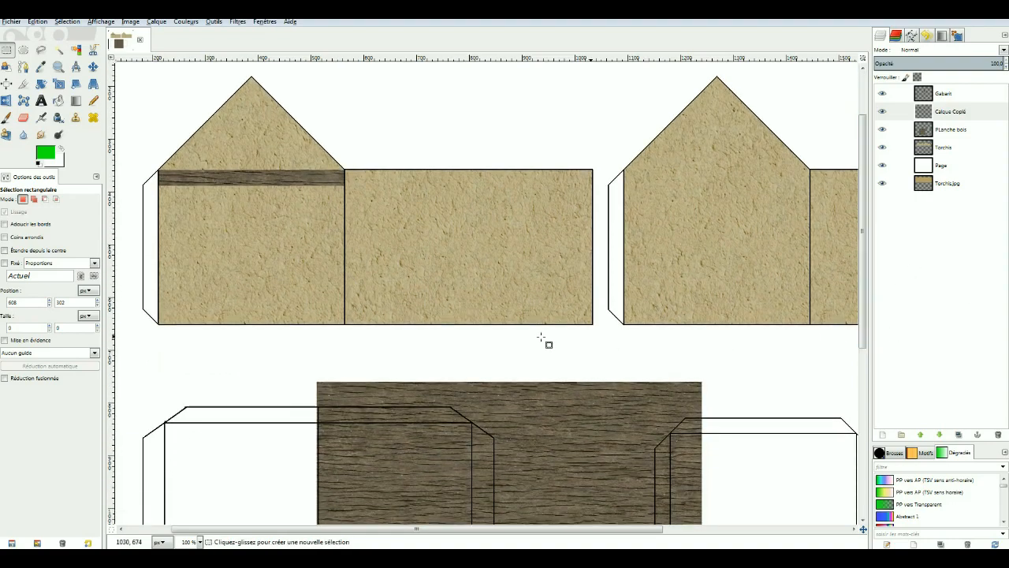
scroll(863, 236, "down", 1)
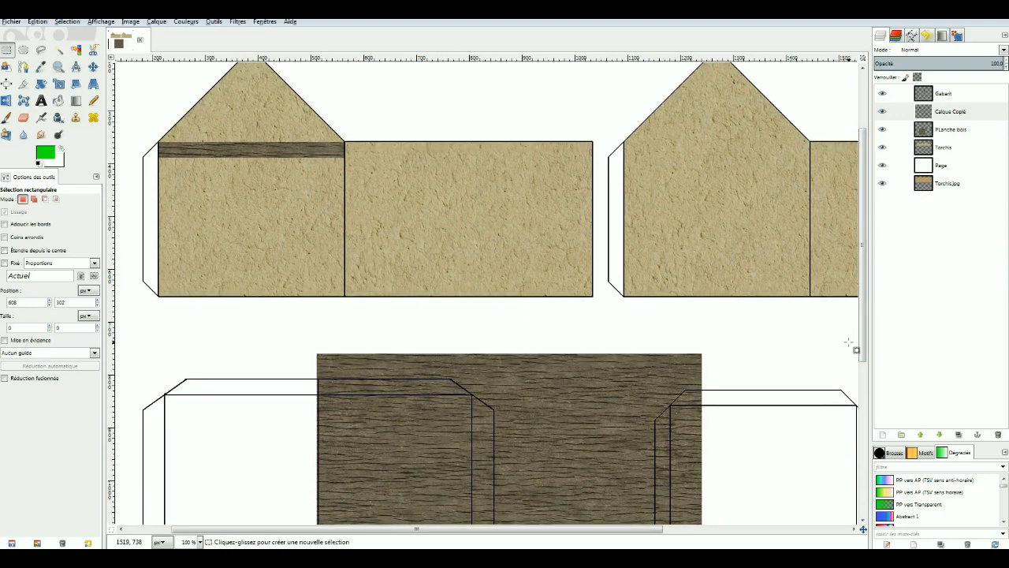
scroll(864, 357, "down", 1)
scroll(864, 362, "down", 1)
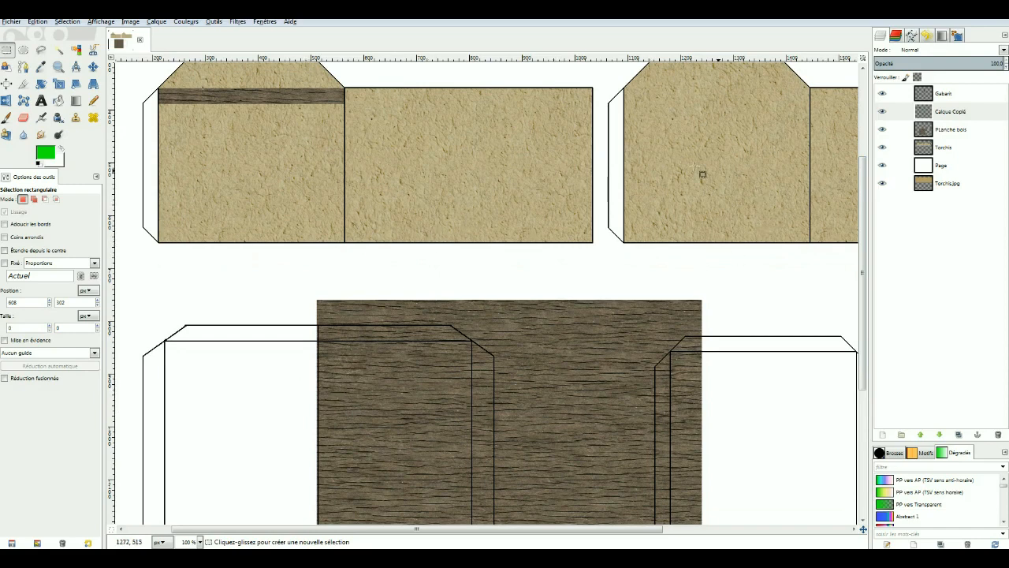
left_click_drag(308, 384, 552, 402)
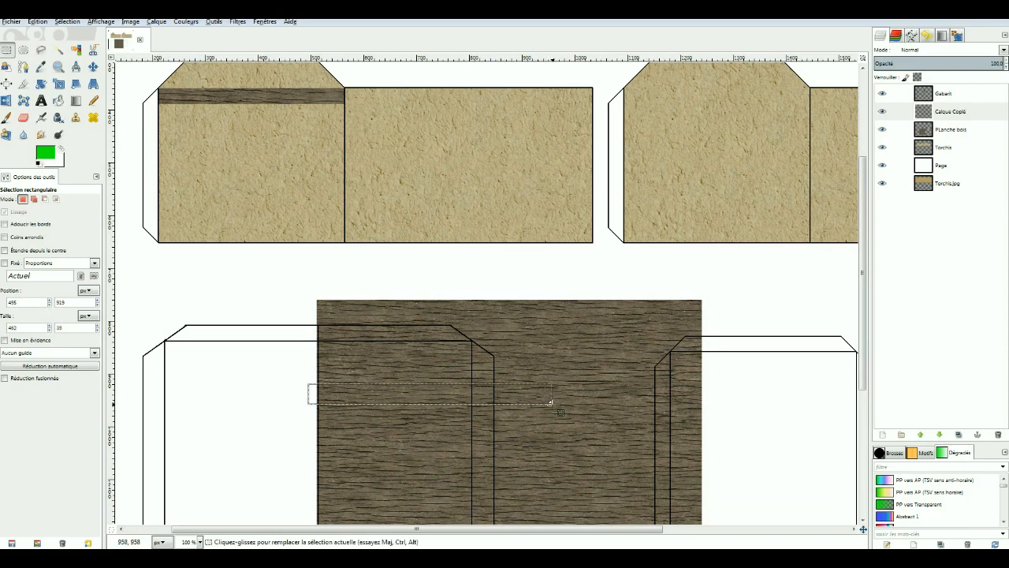
key("ctrl")
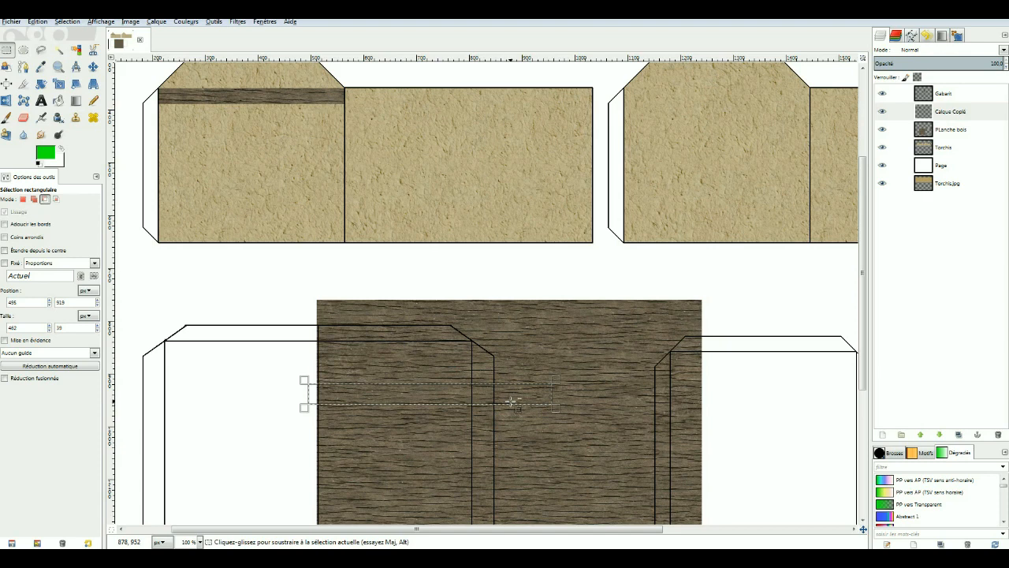
- Paste another beam strip as a new layer and place it directly below the Gabarit layer
key("ctrl+c")
key("ctrl+v")
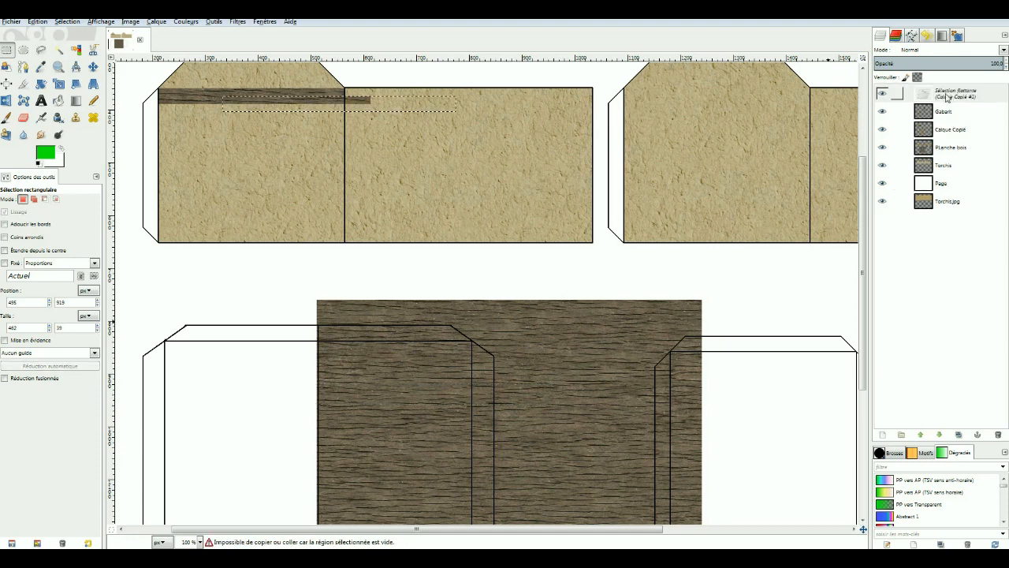
right_click(954, 96)
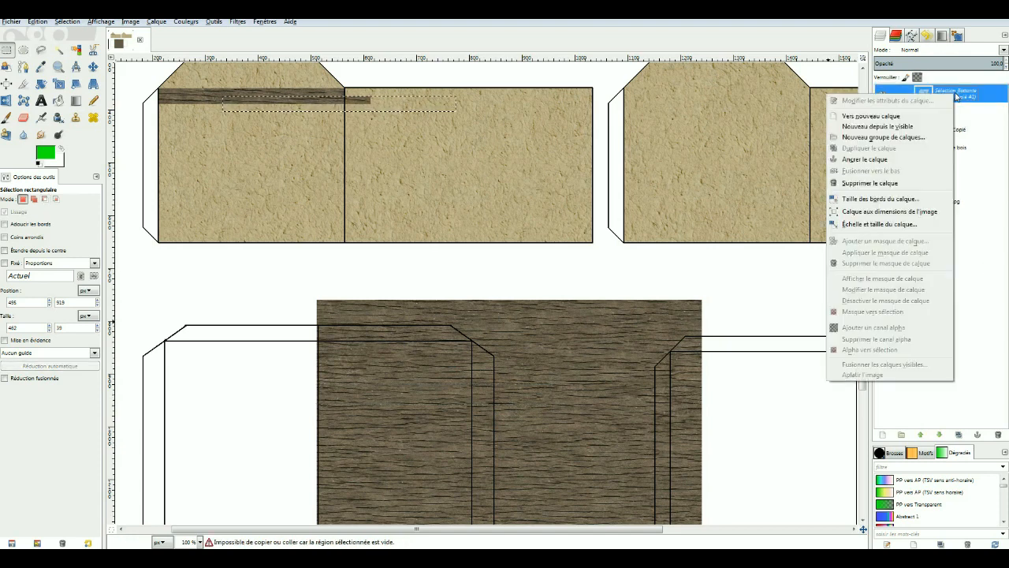
left_click(870, 116)
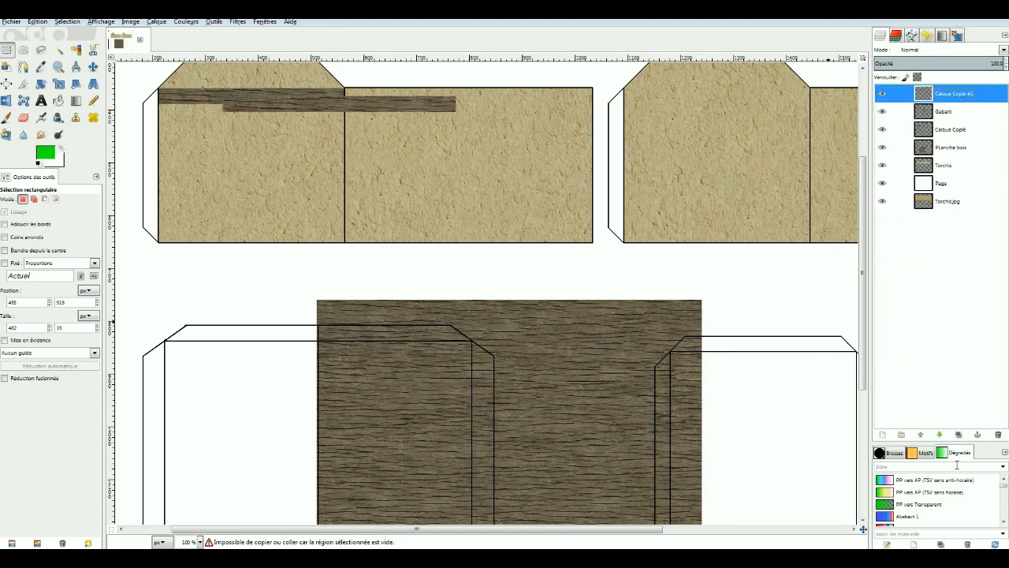
left_click(939, 435)
left_click(939, 434)
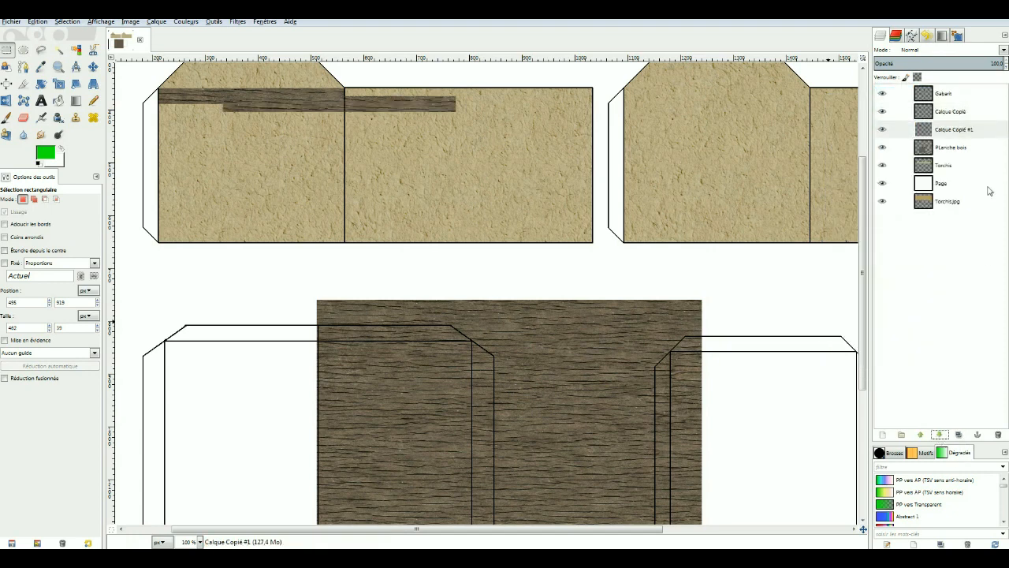
left_click(919, 435)
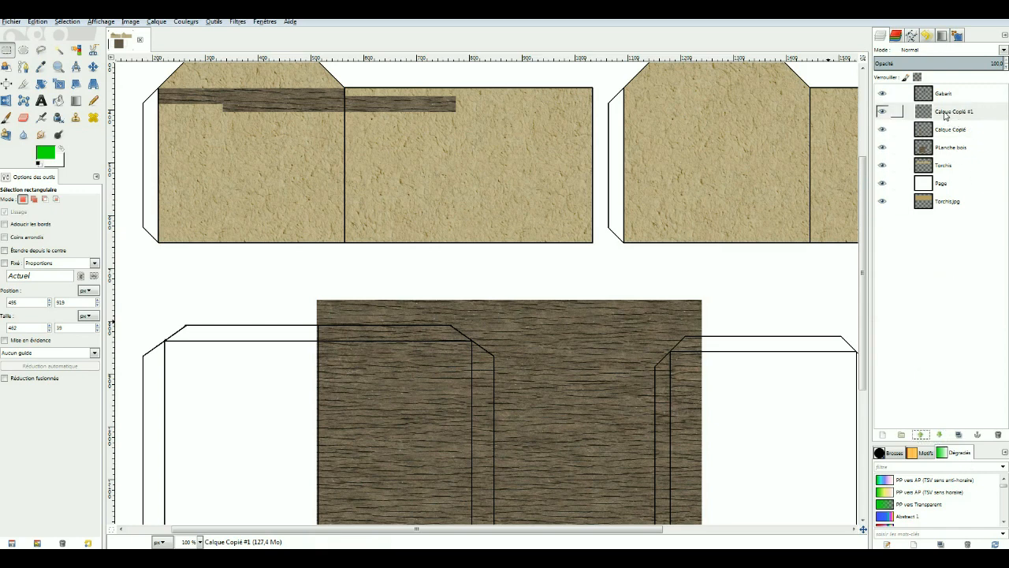
- Move the second beam strip across the base of the second gable, aligning its upper edge with the wall's top line
left_click(93, 67)
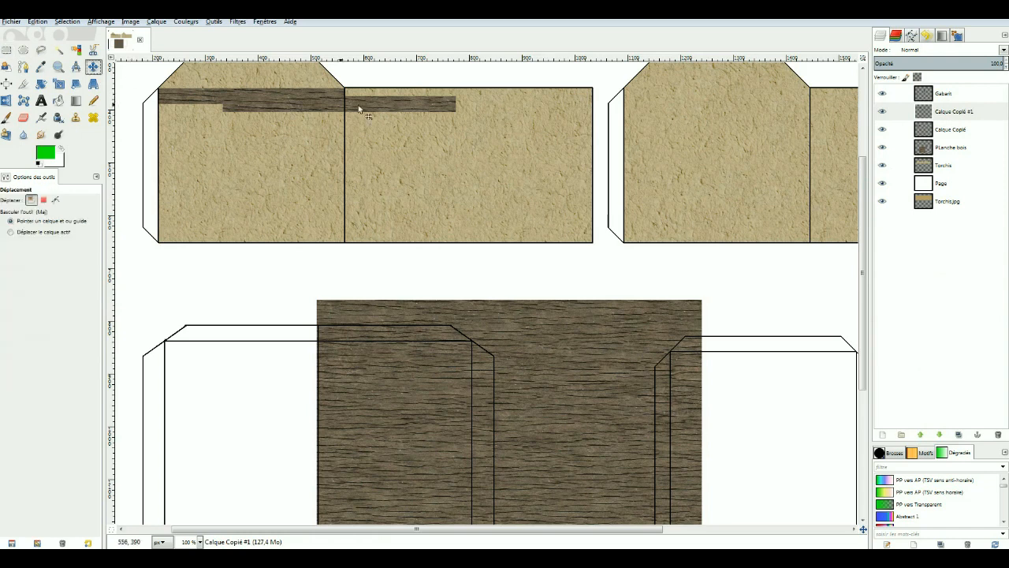
left_click_drag(385, 106, 765, 102)
scroll(764, 103, "up", 2, "ctrl")
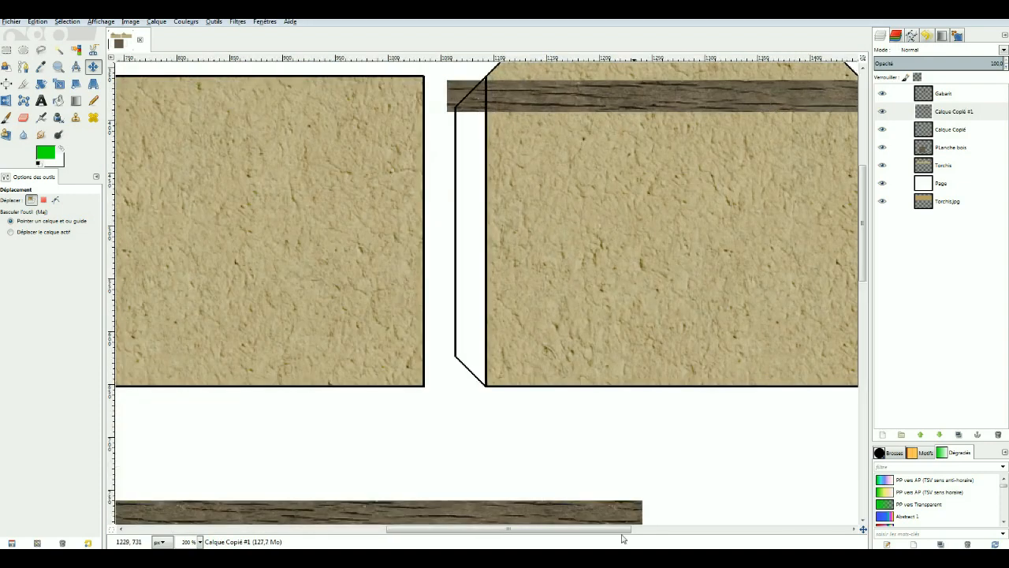
left_click_drag(622, 534, 665, 522)
scroll(676, 291, "up", 3)
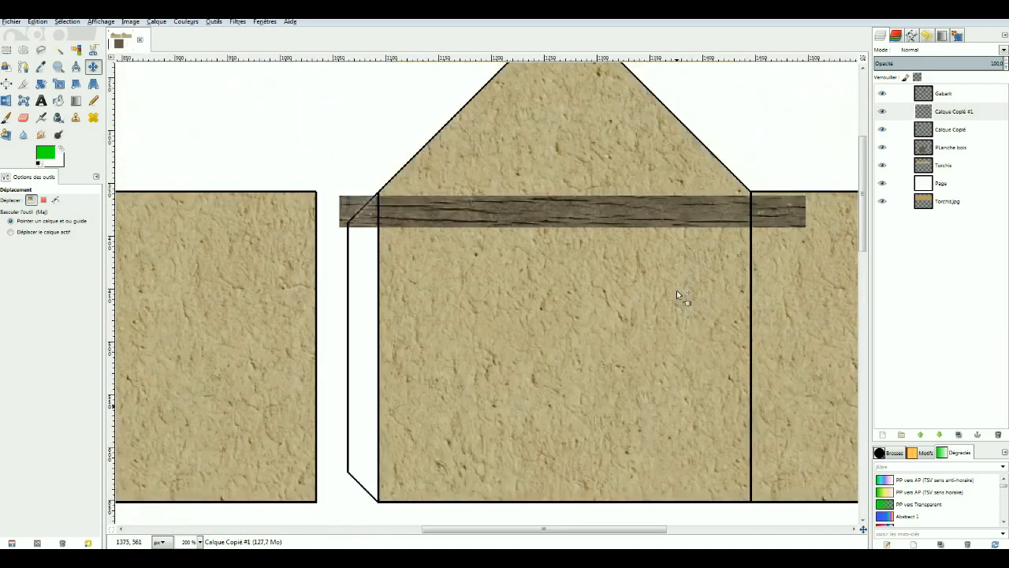
key("Up")
key("Up")
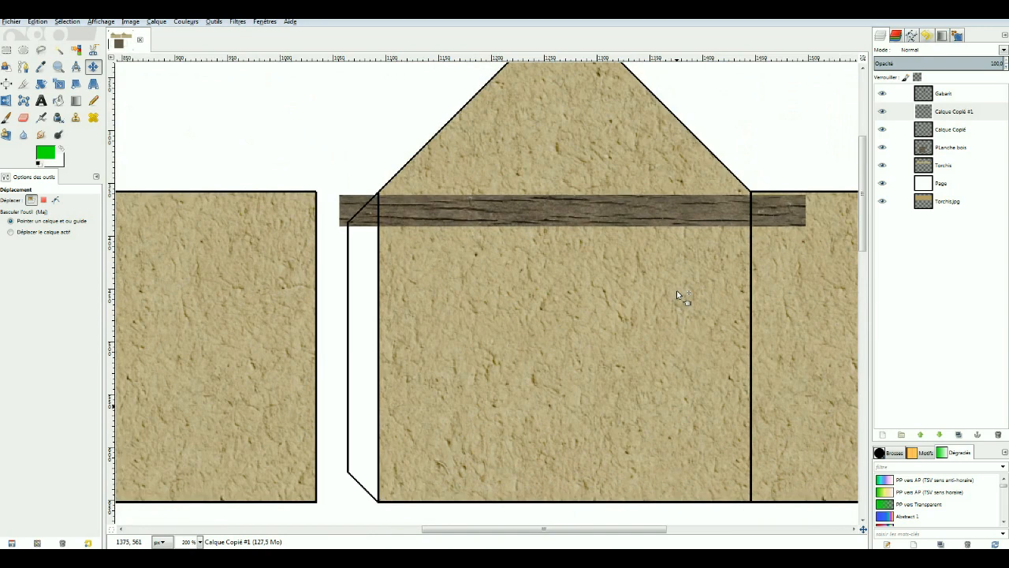
- Delete the second beam's ends that overhang the second gable wall's vertical outlines and clear the selection
left_click(6, 50)
left_click_drag(291, 159, 386, 247)
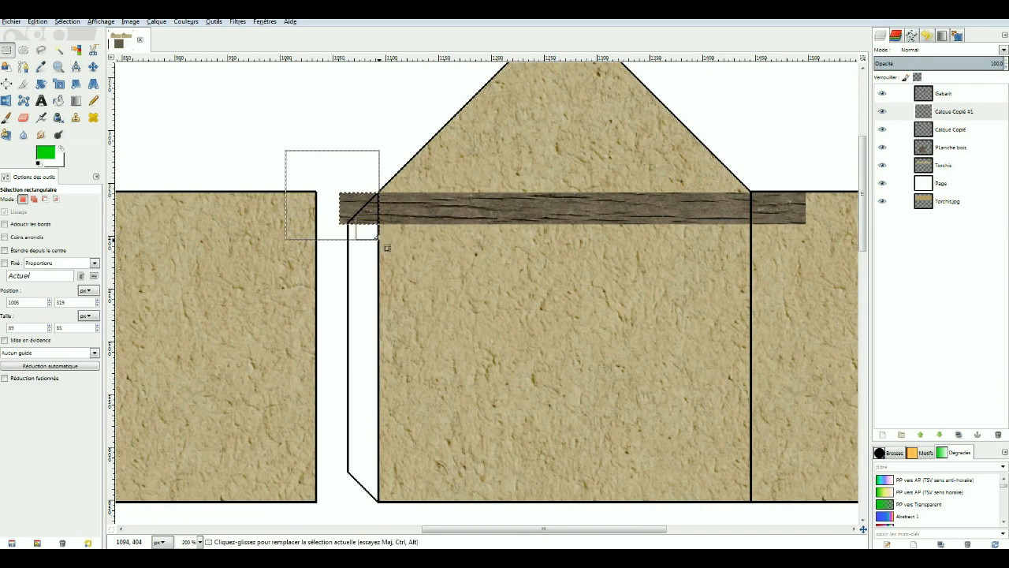
key("Delete")
left_click_drag(822, 171, 754, 255)
key("Delete")
left_click(715, 305)
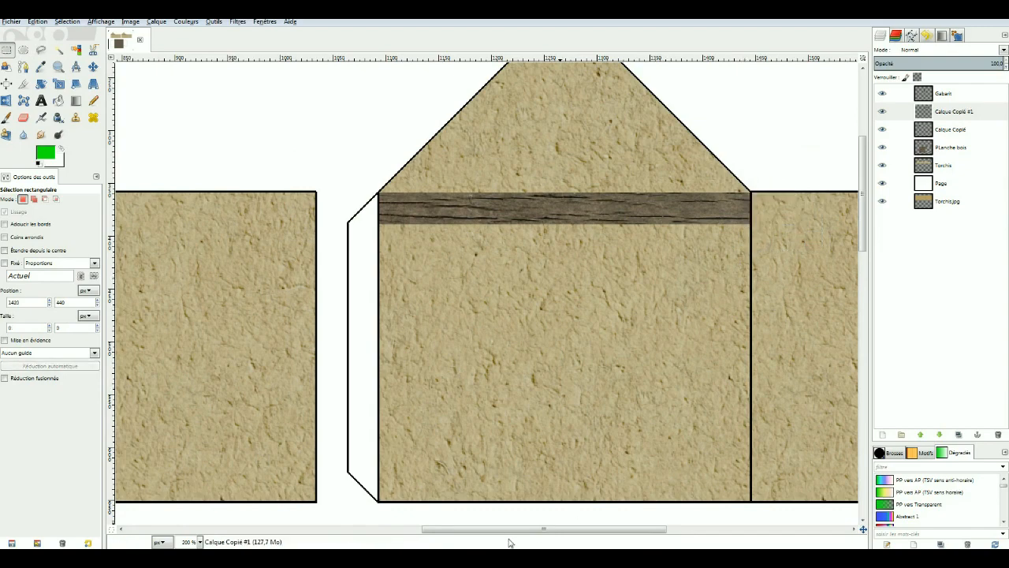
left_click_drag(520, 529, 384, 526)
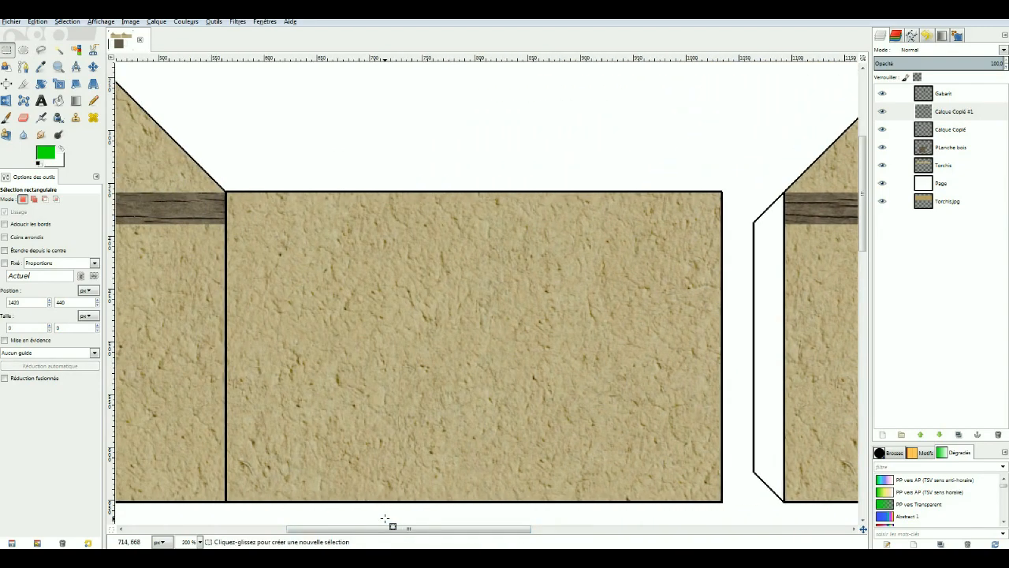
scroll(552, 442, "down", 2)
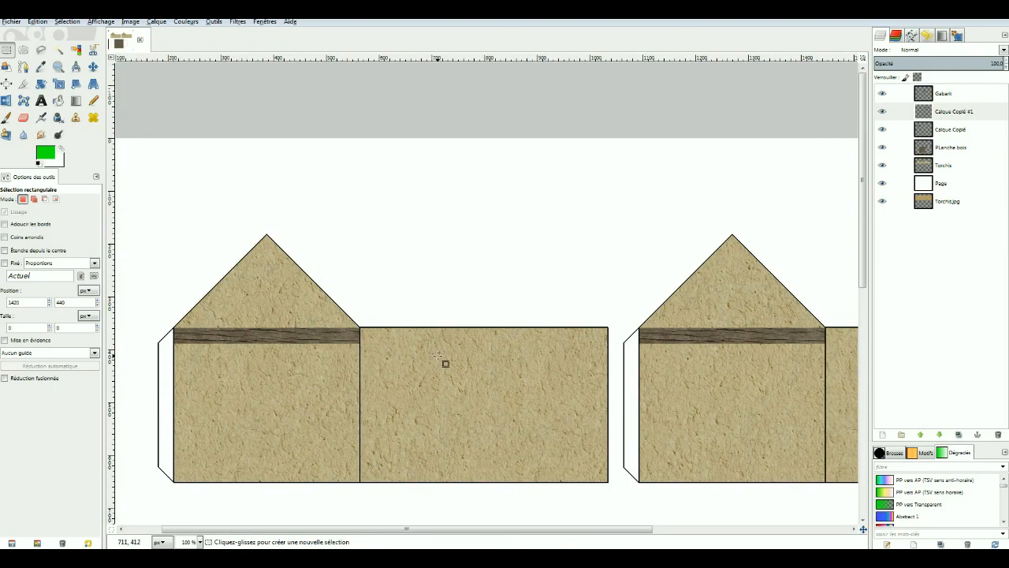
left_click_drag(864, 282, 859, 365)
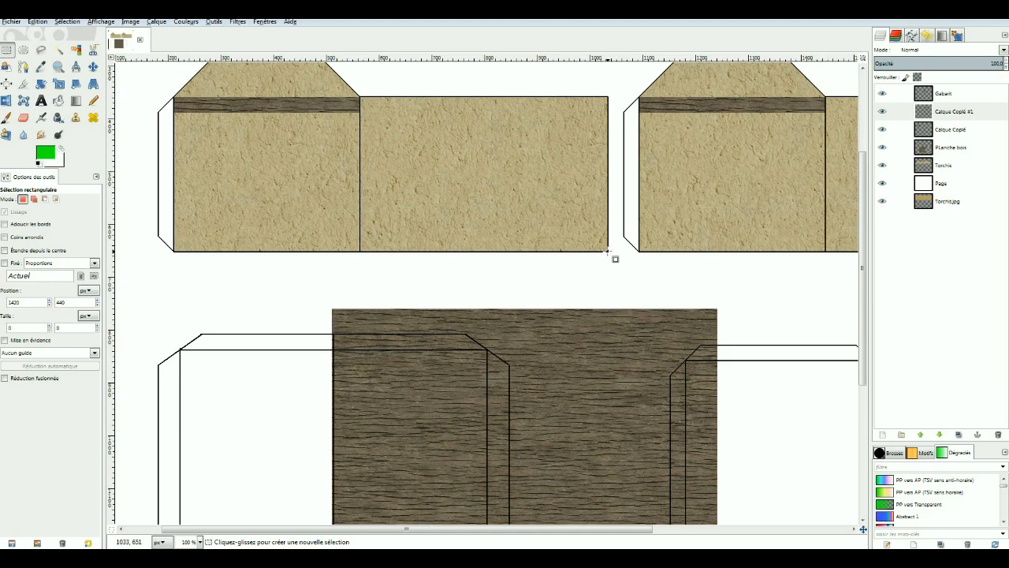
left_click_drag(317, 399, 692, 414)
key("ctrl+c")
key("ctrl+v")
right_click(943, 91)
left_click(884, 113)
left_click(939, 435)
left_click(939, 435)
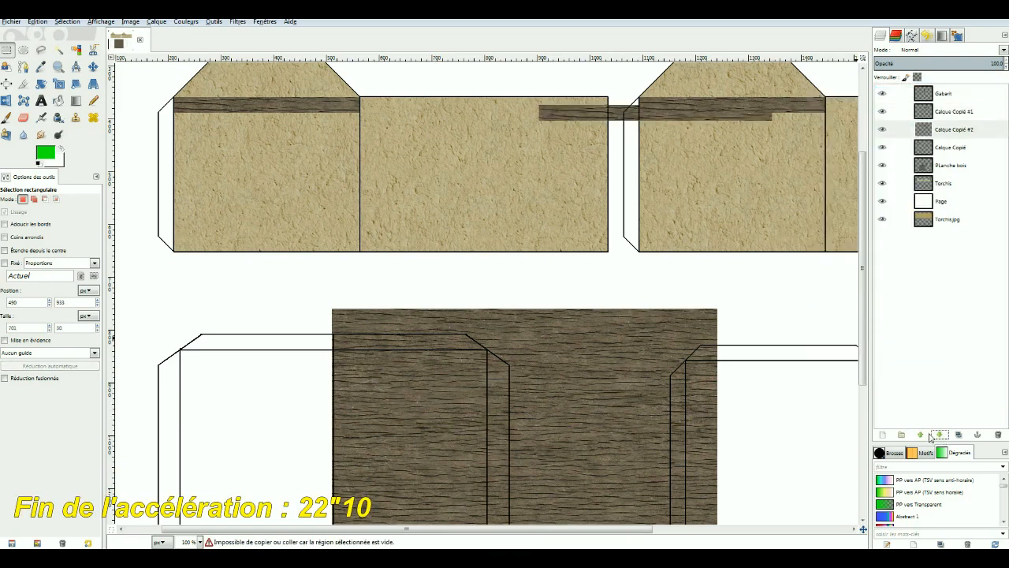
left_click(920, 434)
left_click(93, 67)
left_click_drag(579, 115, 444, 161)
left_click(998, 435)
- Copy a strip of about 628 × 31 px from PLanche bois to a new layer and place it across the first long wall's top
left_click(951, 147)
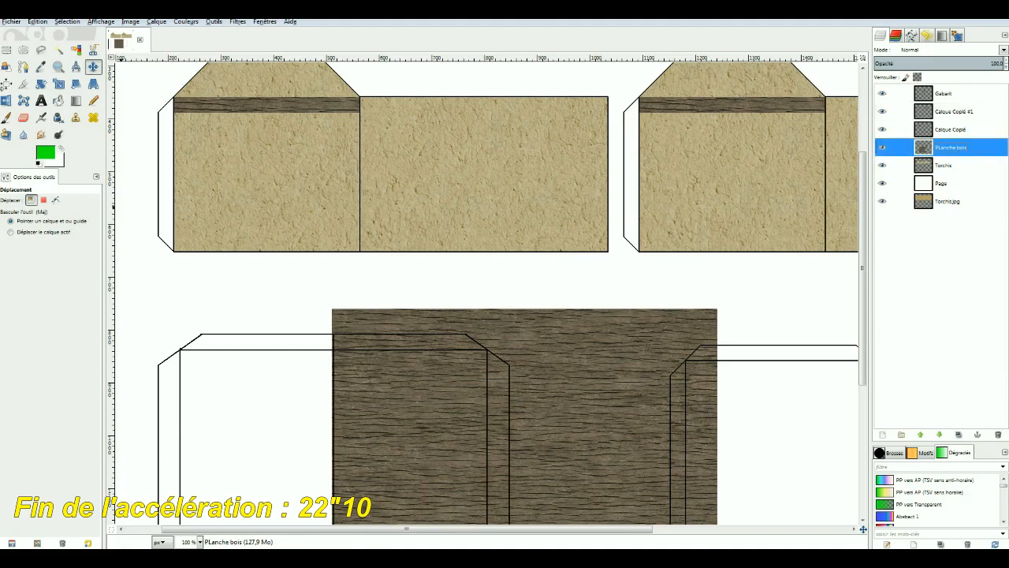
left_click(6, 50)
left_click_drag(325, 369, 659, 387)
key("ctrl+c")
key("ctrl+v")
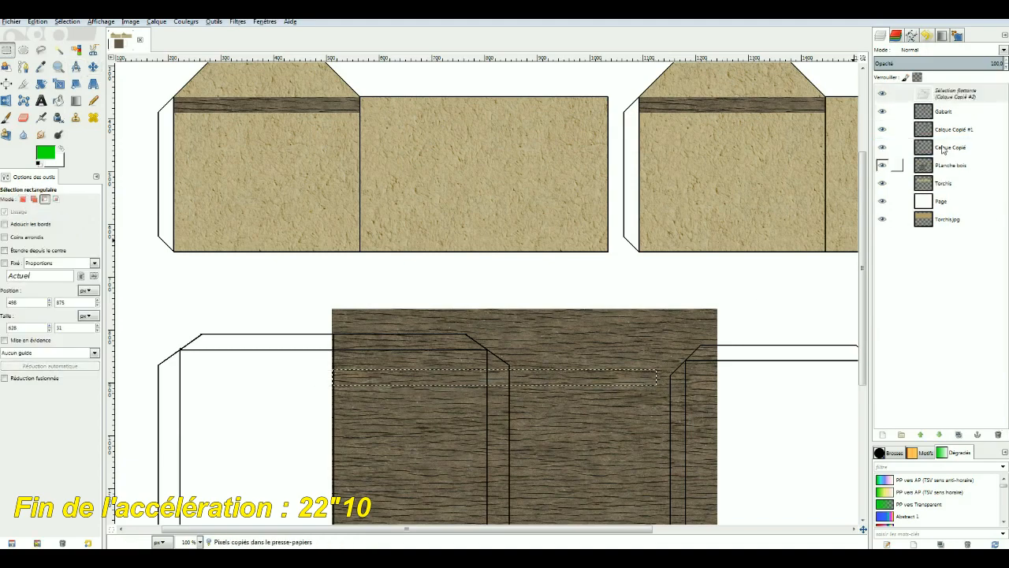
key("shift+ctrl+n")
left_click(93, 67)
mouse_move(452, 374)
left_mouse_down()
mouse_move(476, 257)
mouse_move(451, 100)
left_mouse_up()
- Delete the part of the new beam that overhangs the first long wall's right outline
left_click(6, 50)
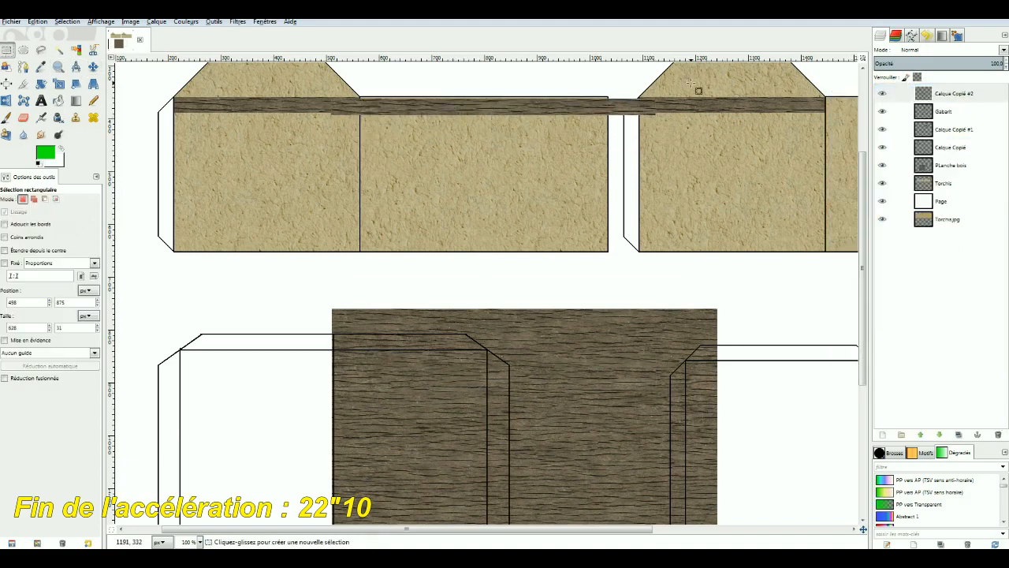
left_click_drag(669, 80, 606, 154)
key("ctrl+z")
scroll(606, 154, "up", 2)
scroll(617, 180, "up", 1)
left_click_drag(742, 106, 610, 239)
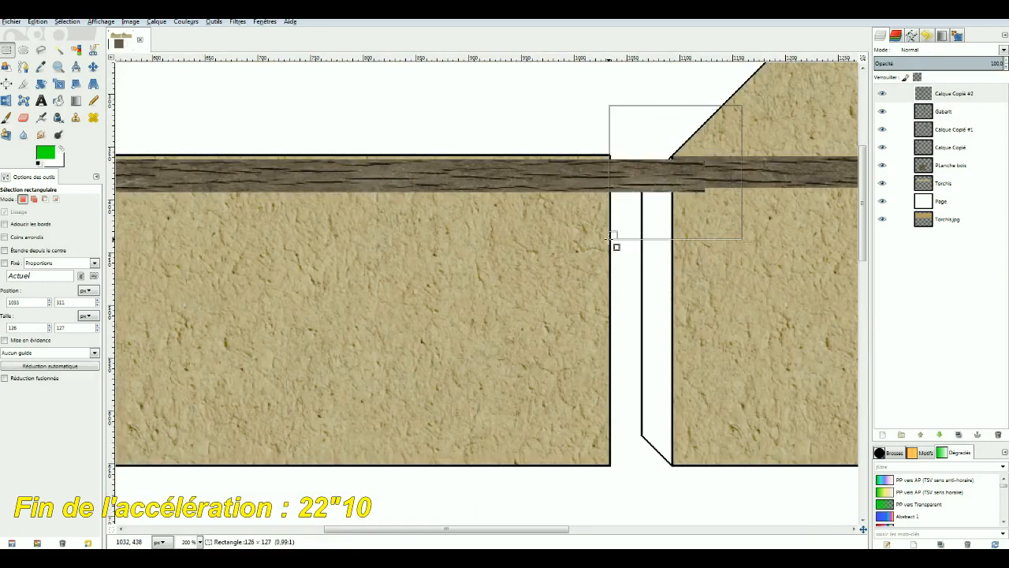
key("Delete")
- Delete the beam's left overhang at the fold line with the gable and align its upper edge with the long wall's top line
left_click_drag(510, 529, 409, 529)
left_click_drag(301, 125, 417, 218)
key("Delete")
left_click(429, 231)
key("ctrl+z")
key("ctrl+z")
key("Delete")
left_click(401, 231)
left_click(93, 67)
left_click_drag(443, 183, 442, 179)
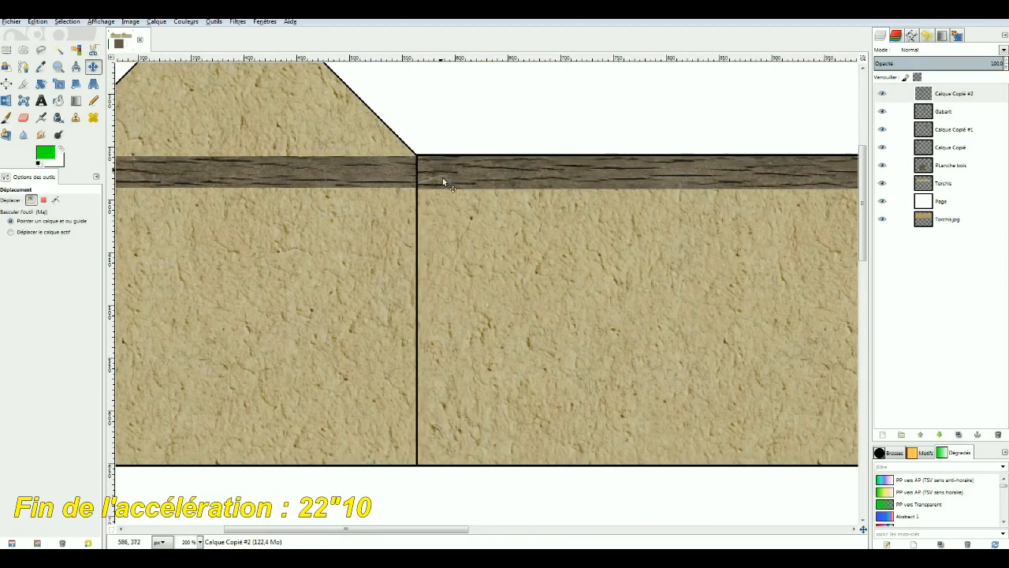
- Copy a strip of about 707 × 32 px from PLanche bois and paste it as a new layer
left_click_drag(452, 529, 563, 531)
key("minus")
key("minus")
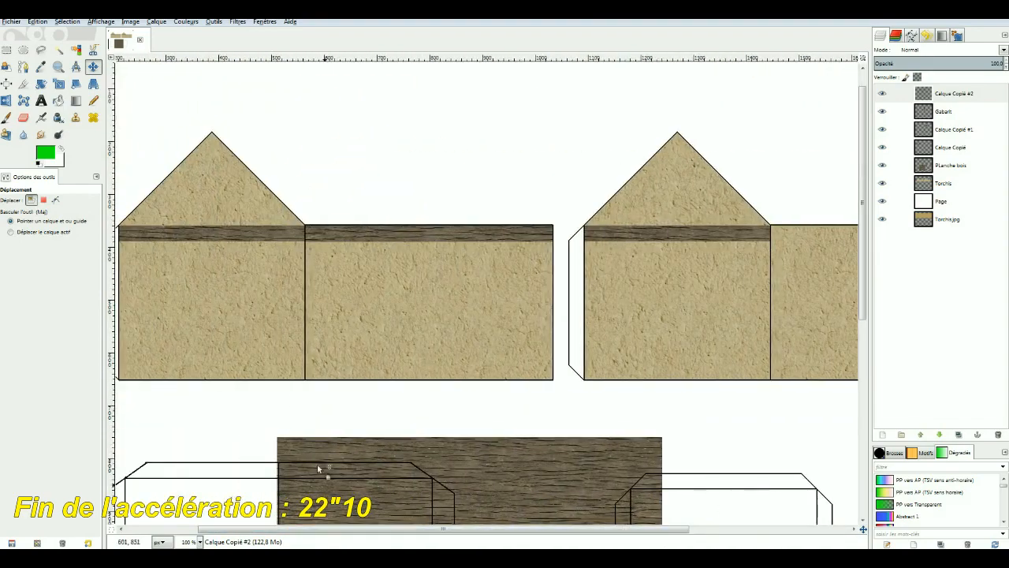
left_click(9, 50)
left_click_drag(862, 308, 863, 426)
left_click_drag(359, 372, 733, 388)
left_click(955, 167)
key("ctrl+c")
key("ctrl+v")
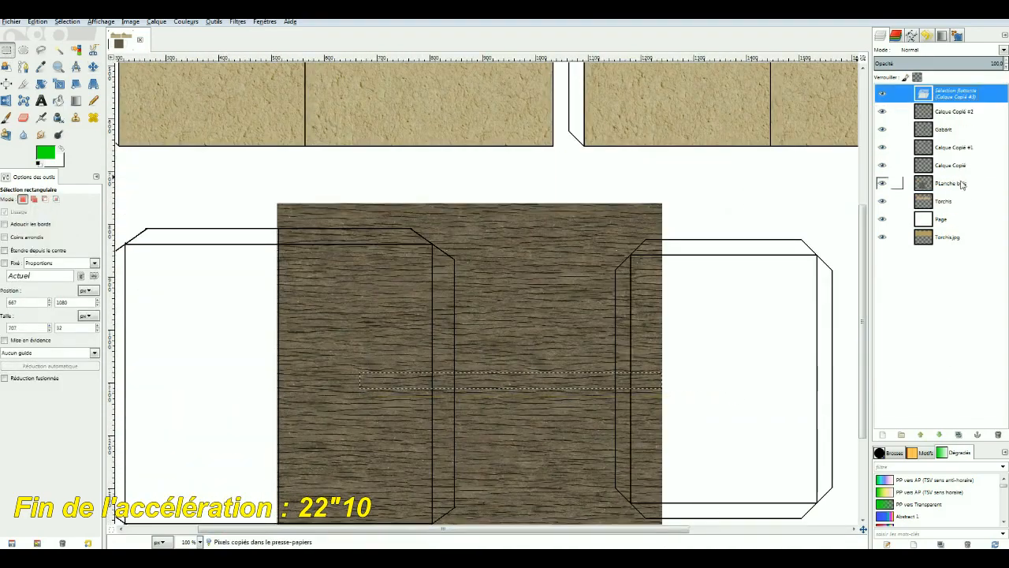
right_click(948, 93)
left_click(934, 115)
- Lower the two newest beam layers beneath the Gabarit layer
left_click(959, 112)
left_click(939, 434)
left_click(958, 94)
left_click(939, 435)
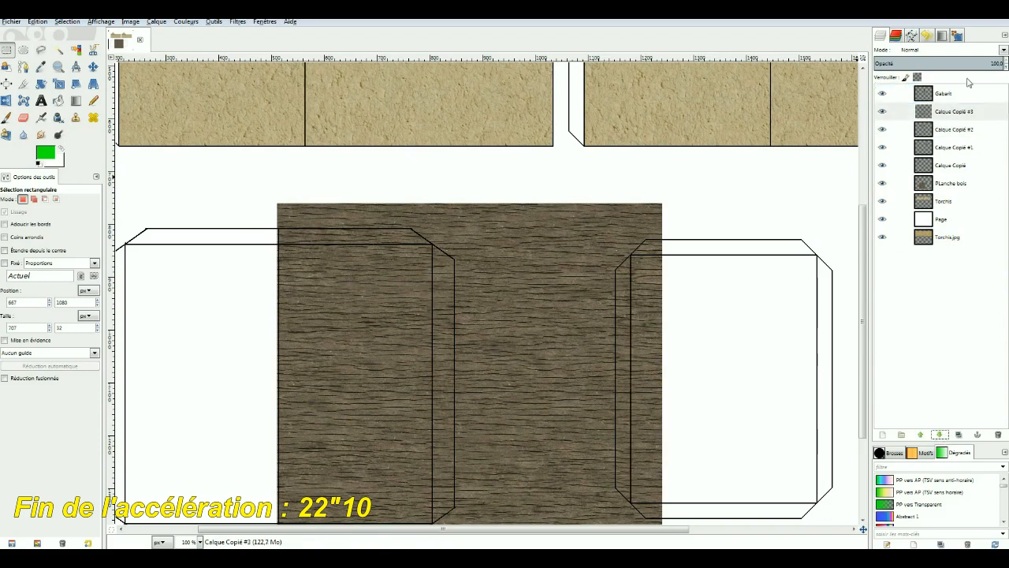
- Move the newest beam strip across the top of the second long wall, aligning its upper edge with the wall's top line
left_click(958, 111)
left_click(93, 67)
left_click_drag(471, 375, 680, 151)
left_click_drag(862, 292, 862, 221)
left_click_drag(504, 529, 663, 529)
left_click_drag(552, 296, 736, 140)
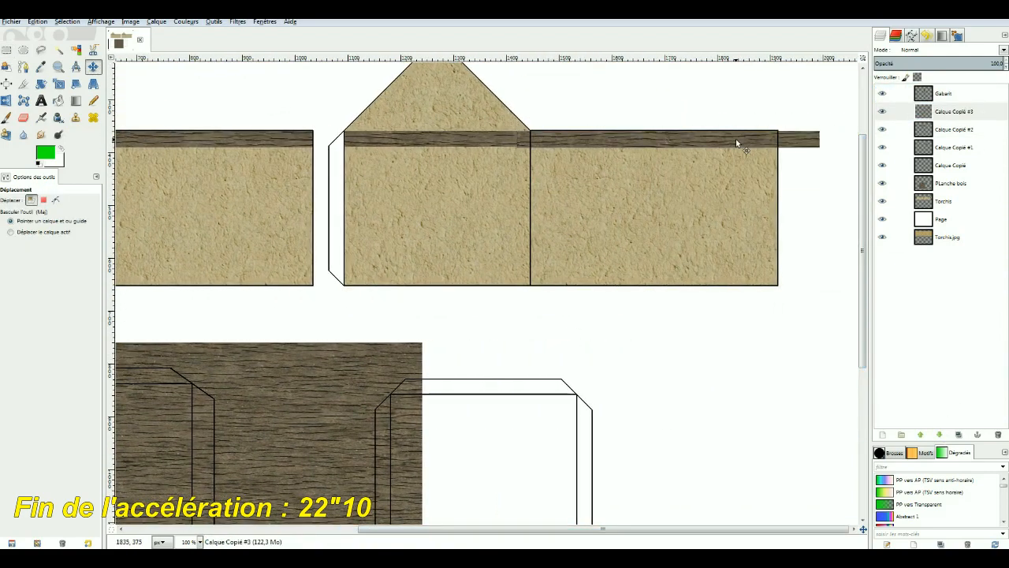
scroll(730, 141, "up", 2)
left_click_drag(503, 151, 503, 149)
- Delete both beam ends that overhang the second long wall's vertical outlines and clear the selection
left_click(6, 49)
left_click_drag(268, 104, 335, 173)
key("Delete")
left_click_drag(684, 529, 727, 529)
left_click_drag(801, 104, 697, 171)
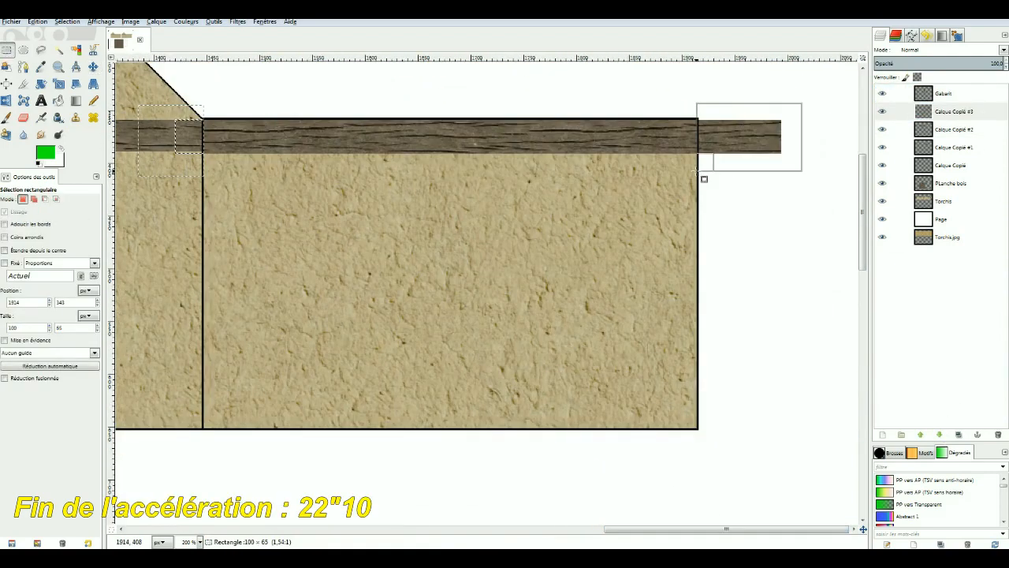
key("Delete")
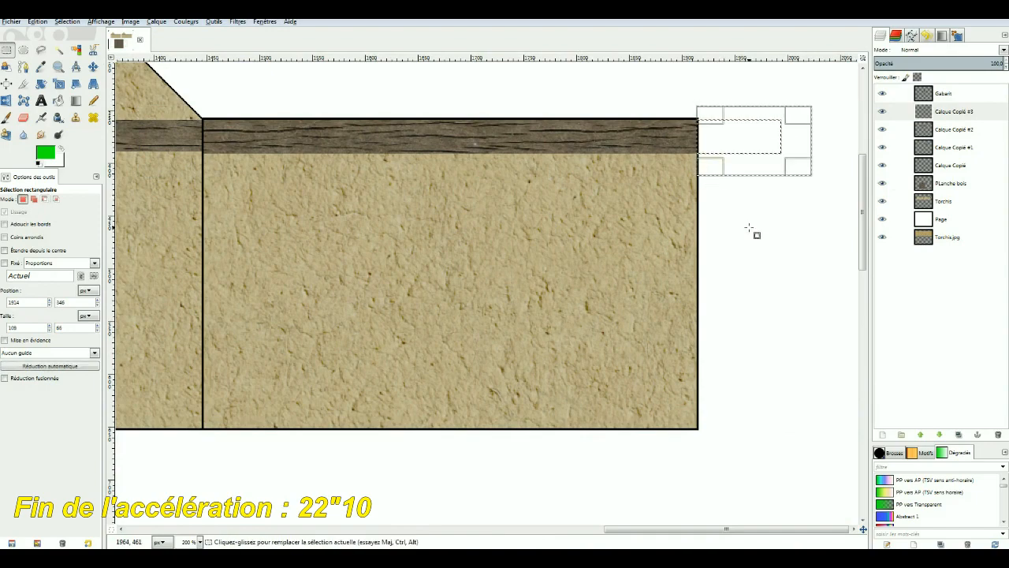
left_click(750, 229)
- Merge the four upper beam layers down into the single Calque Copié layer
left_click_drag(676, 529, 252, 534)
scroll(476, 406, "down", 2)
left_click_drag(862, 275, 867, 420)
left_click(945, 184)
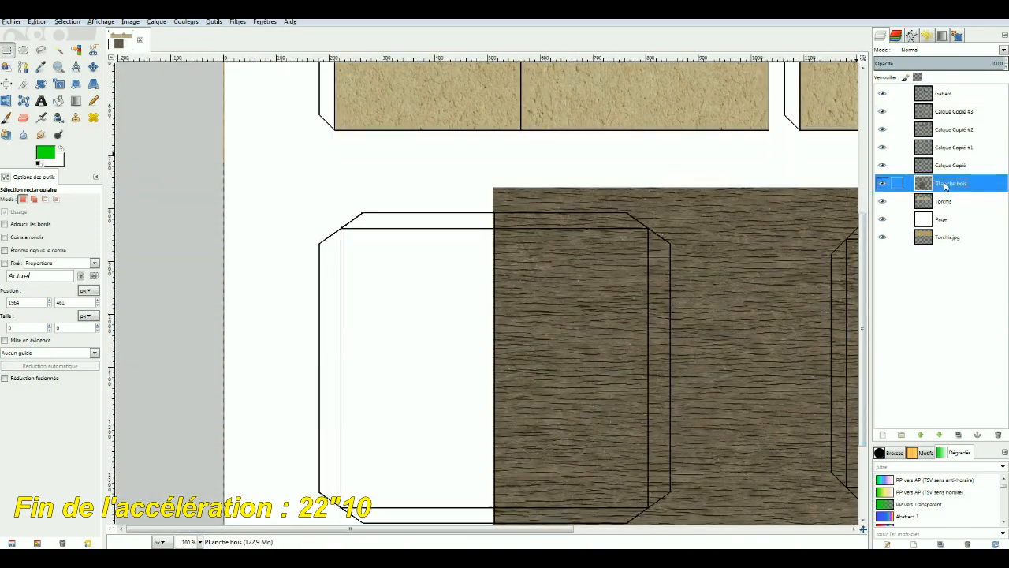
left_click_drag(347, 529, 448, 529)
right_click(952, 111)
left_click(883, 190)
right_click(966, 111)
left_click(894, 190)
right_click(965, 111)
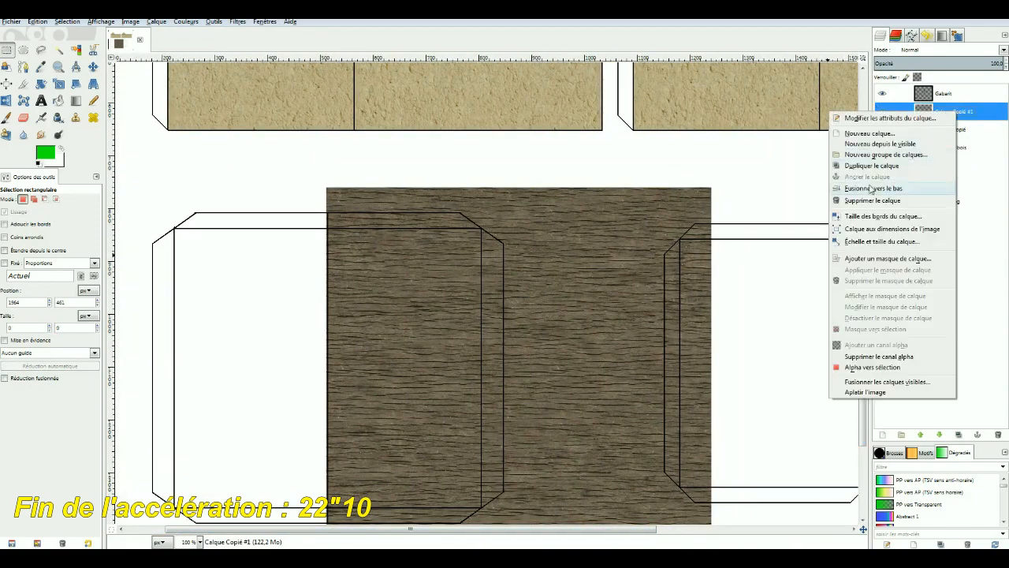
left_click(876, 189)
- Copy a long strip selection of about 870 × 25 px from PLanche bois and paste it as a new layer
left_click(950, 130)
left_click_drag(372, 316, 505, 347)
left_click_drag(307, 280, 741, 306)
left_click_drag(319, 325, 778, 339)
key("ctrl+c")
key("ctrl+v")
right_click(954, 93)
left_click(895, 118)
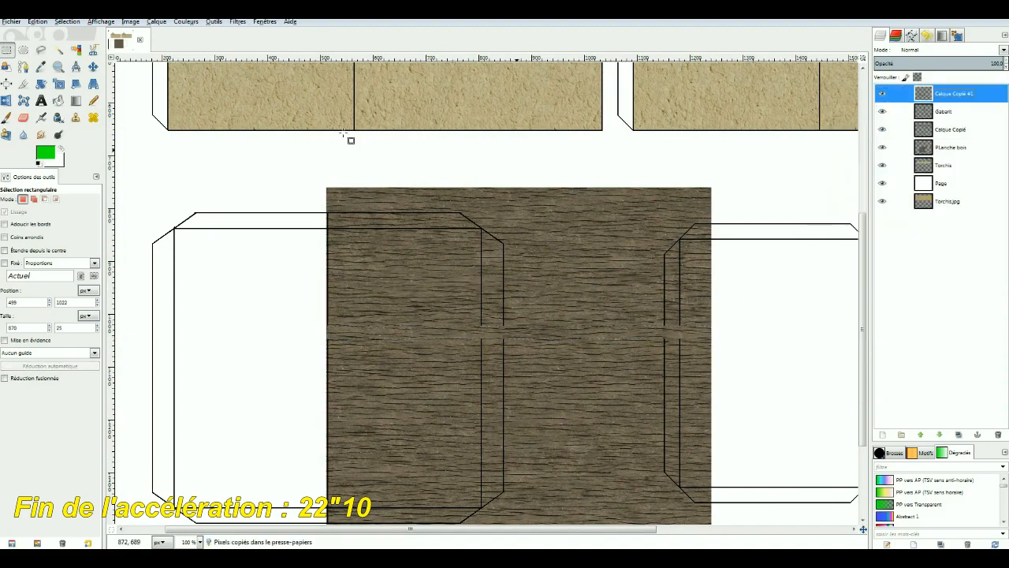
- Move the new strip along the base of the first gable and long wall, starting at the gable's left outline
left_click(93, 67)
left_click(954, 93)
left_click_drag(558, 305, 524, 325)
left_click_drag(692, 332, 534, 124)
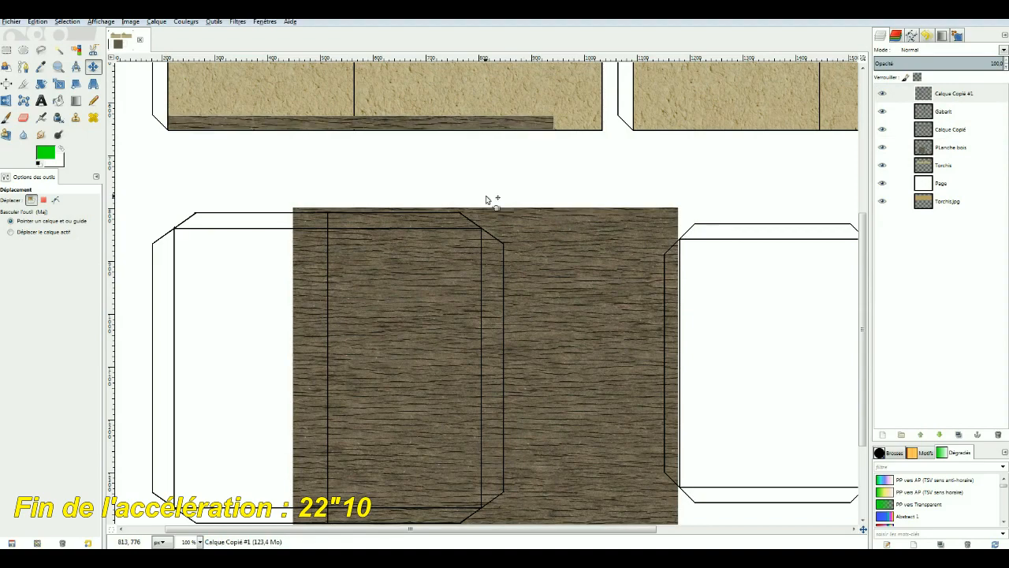
- Delete a thin vertical sliver of the base beam along the fold line between the first gable and long wall
key("r")
scroll(379, 300, "up", 3)
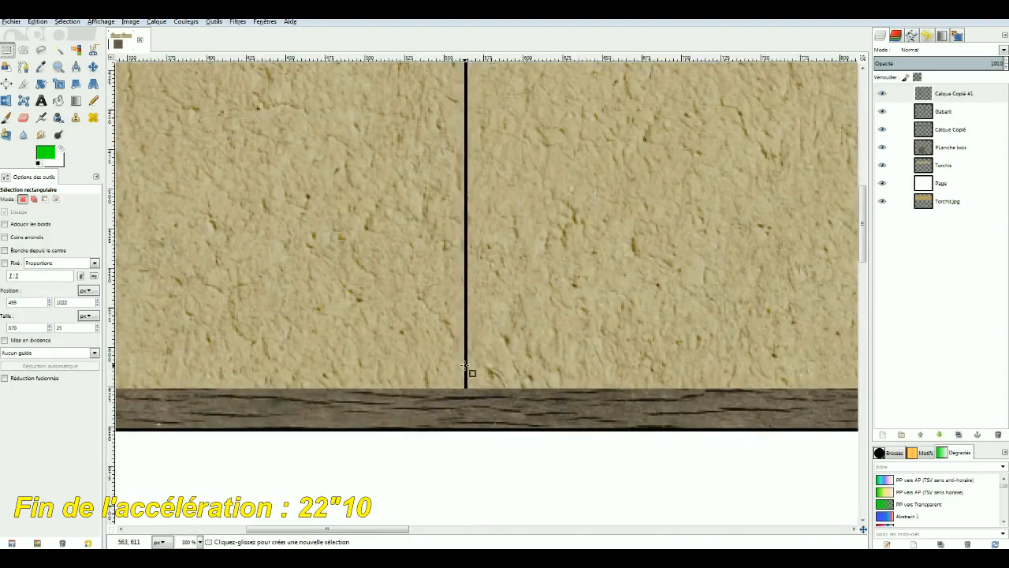
left_click_drag(465, 364, 467, 451)
left_click(466, 508)
- Copy a short strip of about 214 × 26 px from PLanche bois and paste it as a new layer
scroll(467, 509, "down", 2)
scroll(526, 484, "down", 2)
mouse_move(305, 405)
left_mouse_down()
mouse_move(683, 431)
mouse_move(601, 432)
left_mouse_up()
left_click(950, 148)
right_click(499, 424)
key("Escape")
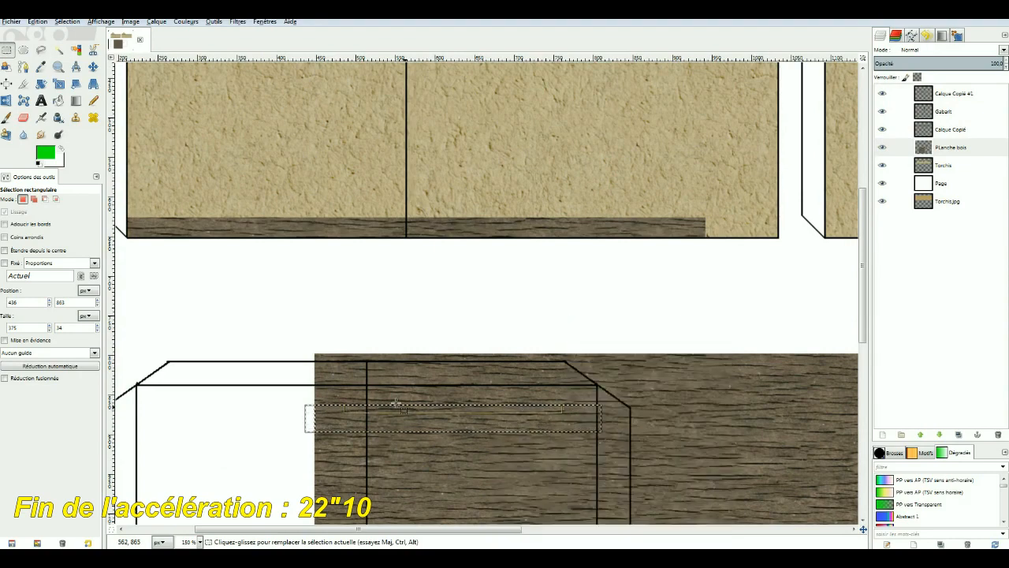
left_click_drag(520, 417, 690, 438)
key("ctrl+c")
key("ctrl+v")
right_click(954, 95)
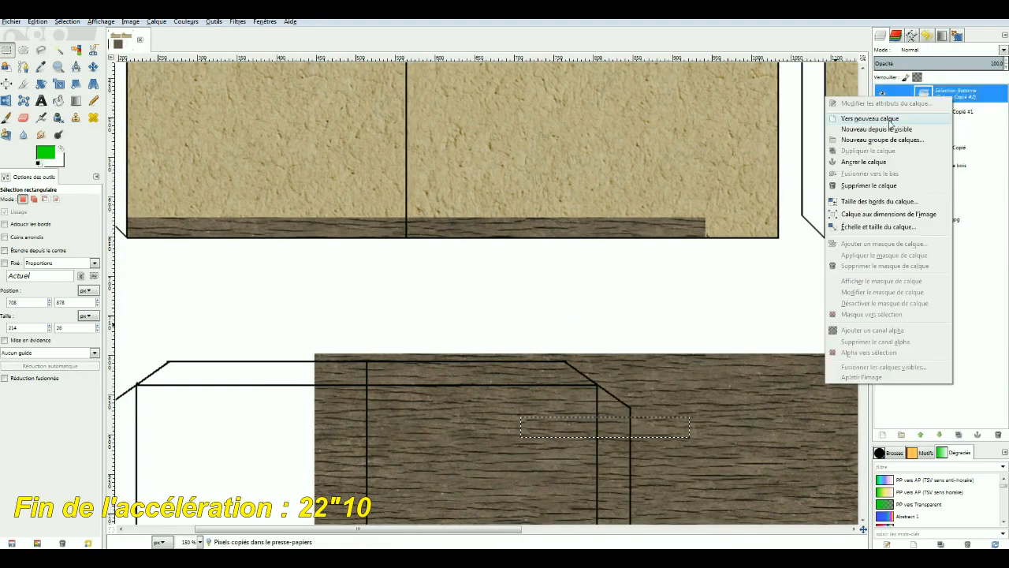
left_click(889, 119)
- Move the short strip to the right end of the first long wall's base to complete the beam
left_click(92, 68)
left_click_drag(523, 421, 611, 221)
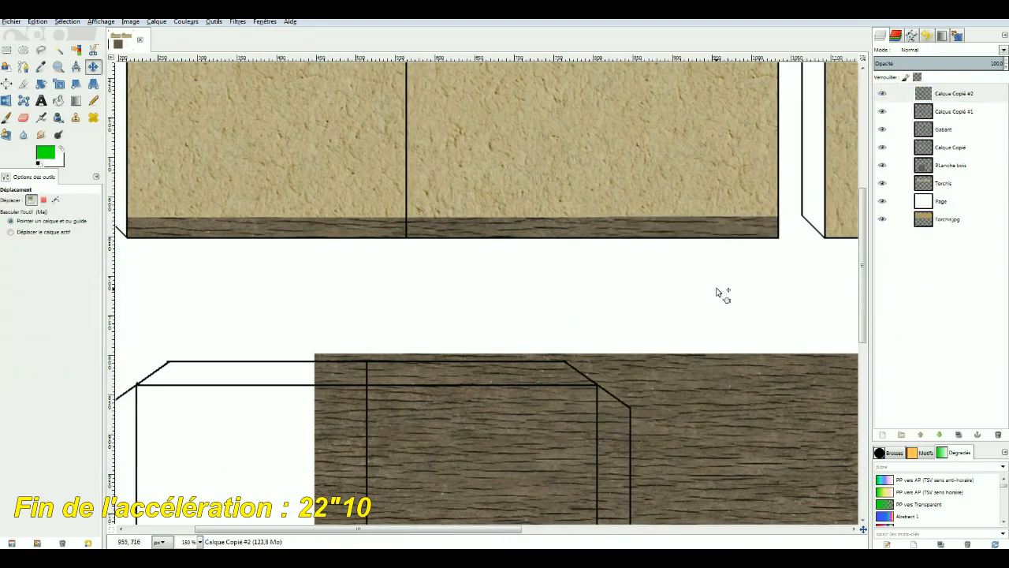
left_click(23, 118)
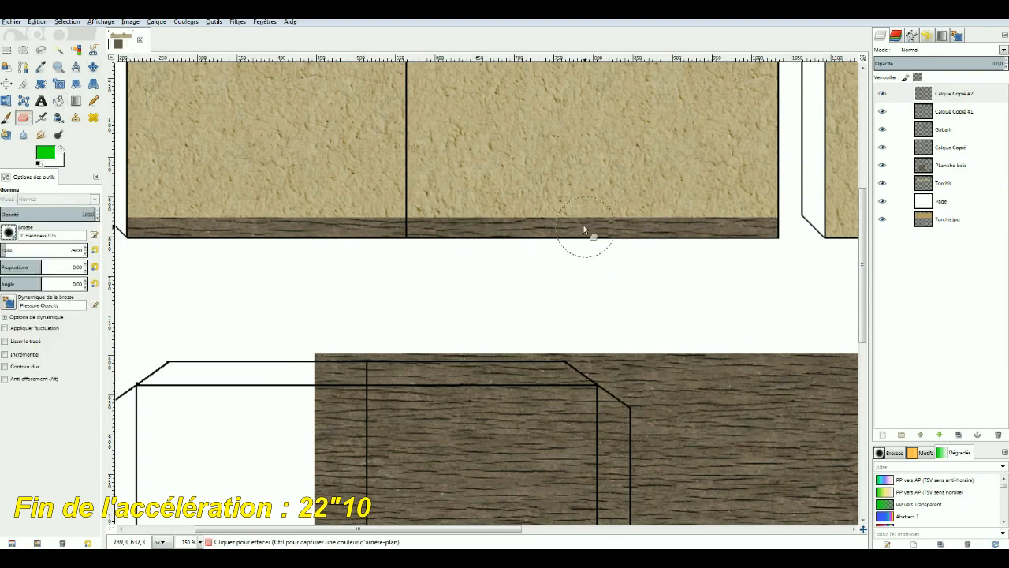
- Merge both base beam strips into the Calque Copié layer beneath the Gabarit layer
right_click(943, 93)
left_click(889, 171)
left_click(939, 435)
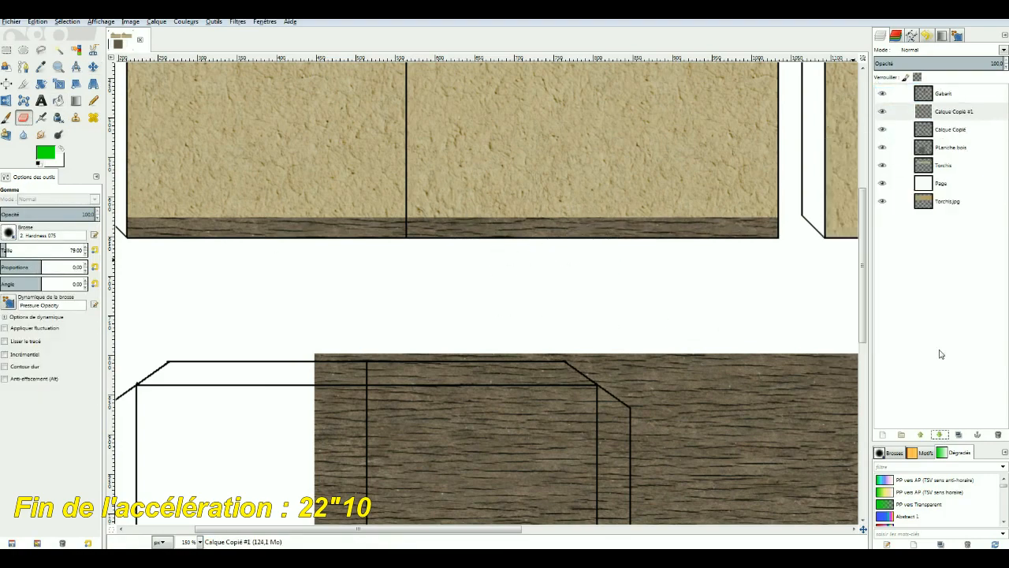
right_click(943, 111)
left_click(861, 189)
- Copy a strip of about 821 × 27 px from the wood texture and paste it as a new layer
key("r")
key("1")
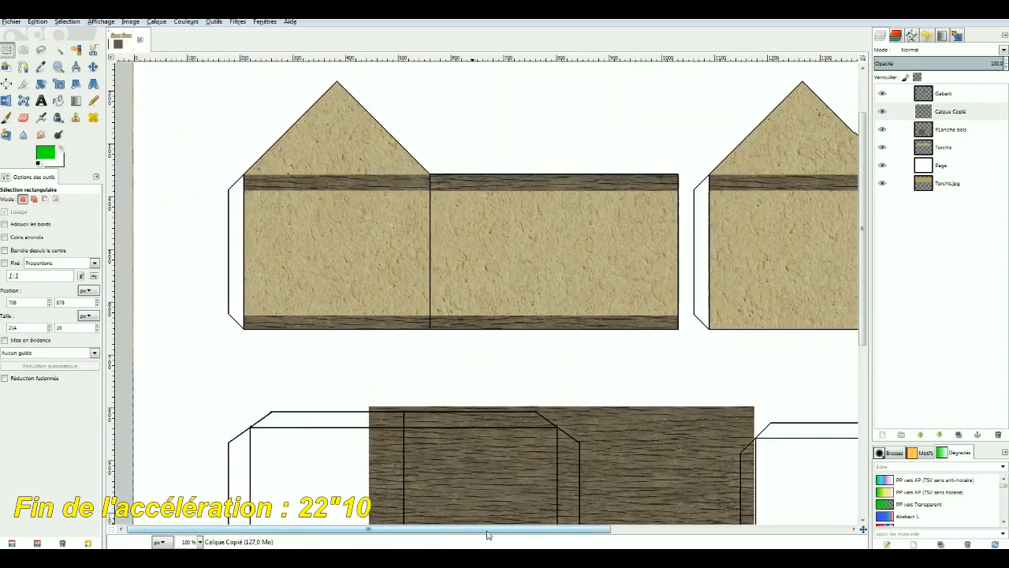
key("ctrl+c")
key("ctrl+v")
key("ctrl+shift+n")
- Set the Move tool to move the active layer and place the strip along the base of the second gable and long wall
key("m")
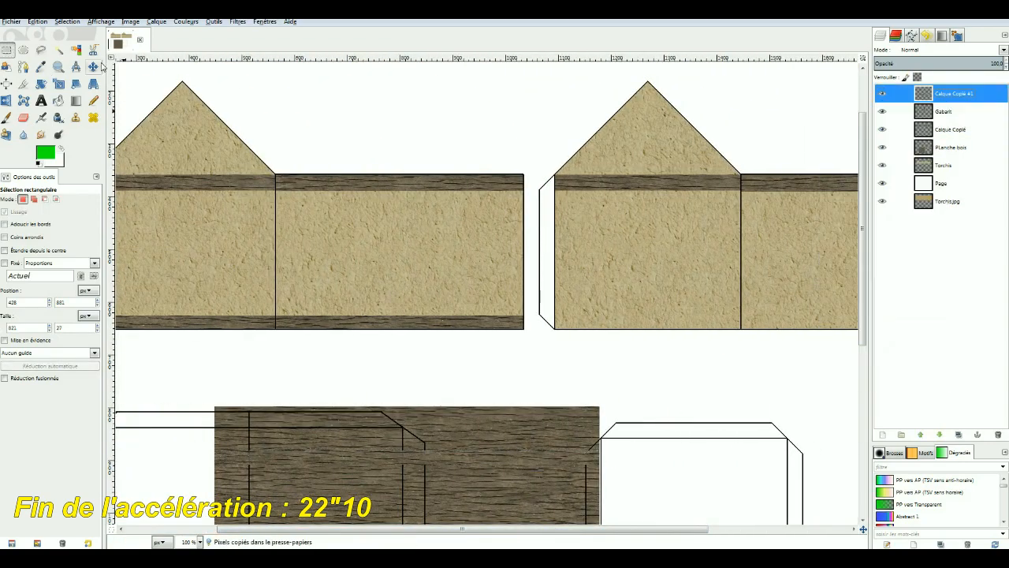
left_click(952, 93)
left_click(41, 232)
left_click_drag(339, 430, 674, 297)
key("2")
left_click_drag(551, 530, 684, 529)
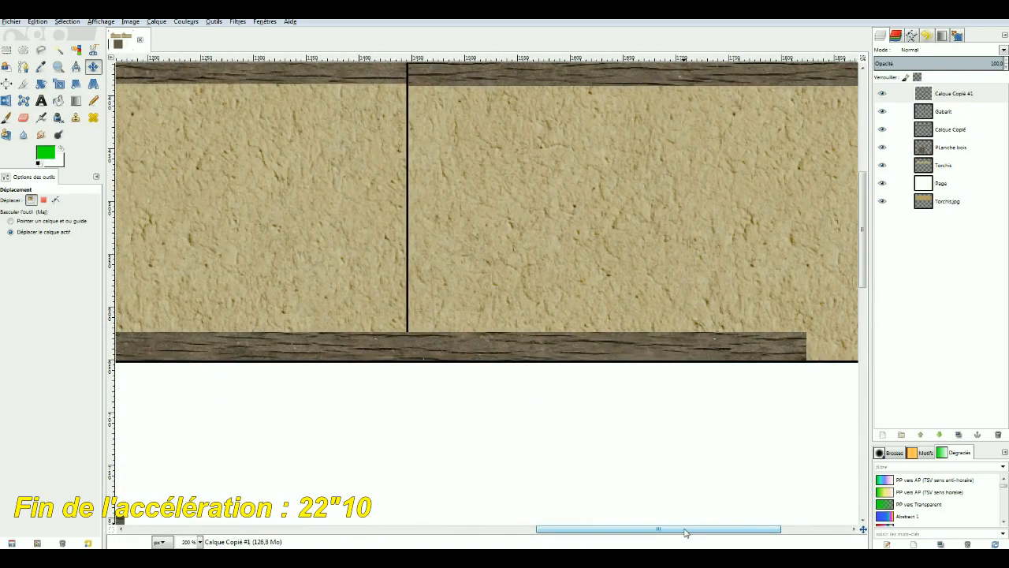
- Copy a short strip of about 213 × 31 px from the wood texture and paste it as a new layer
key("1")
key("r")
key("ctrl+c")
key("ctrl+v")
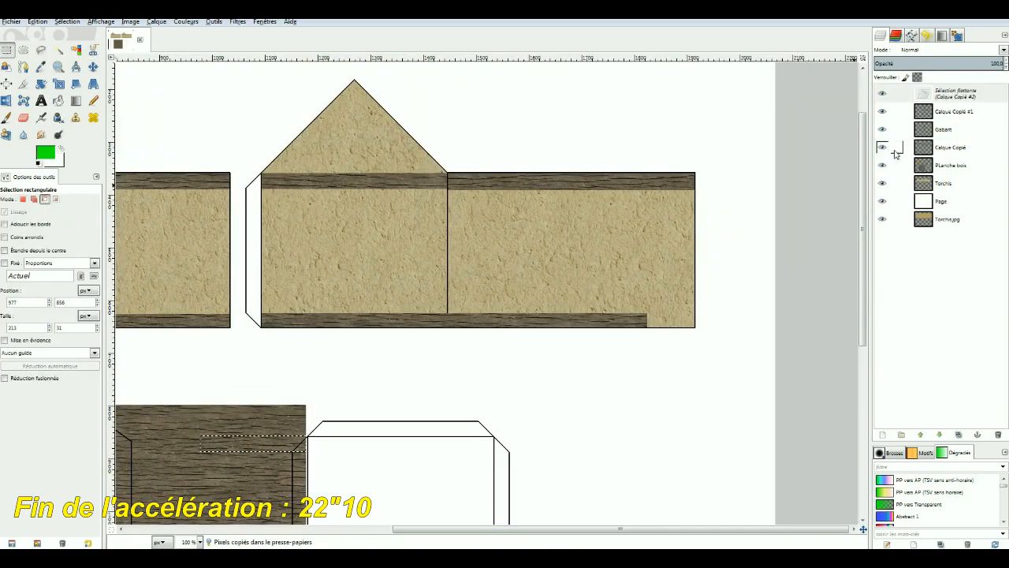
key("ctrl+shift+n")
- Move the short strip to the right end of the second long wall's base and nudge it into line with the bottom outline
left_click(93, 67)
left_click_drag(240, 416, 627, 291)
scroll(627, 291, "up", 3)
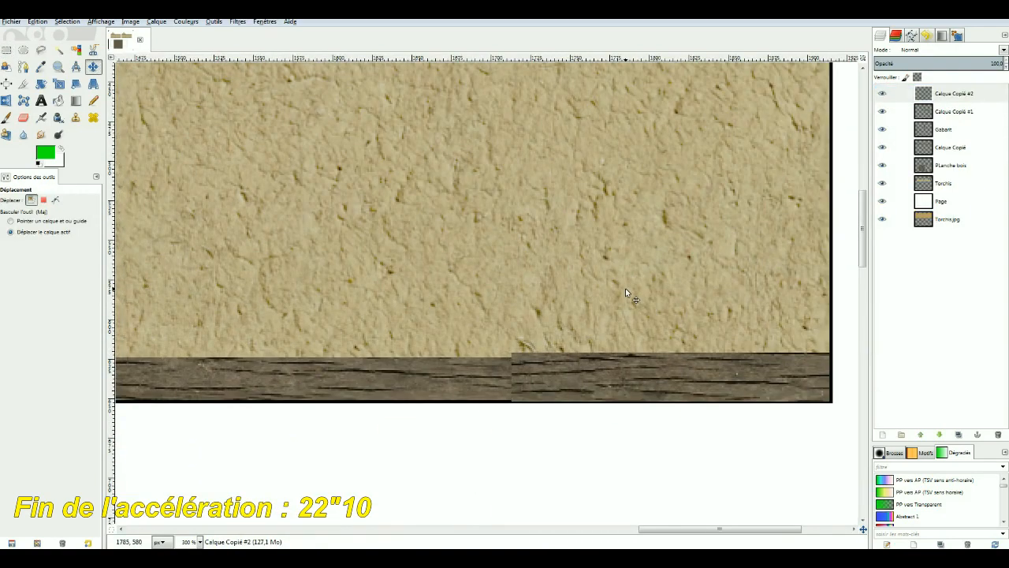
key("Up")
key("Up")
key("Down")
- Delete the short strip's upper edge that rises above the adjoining base beam and clear the selection
key("shift+e")
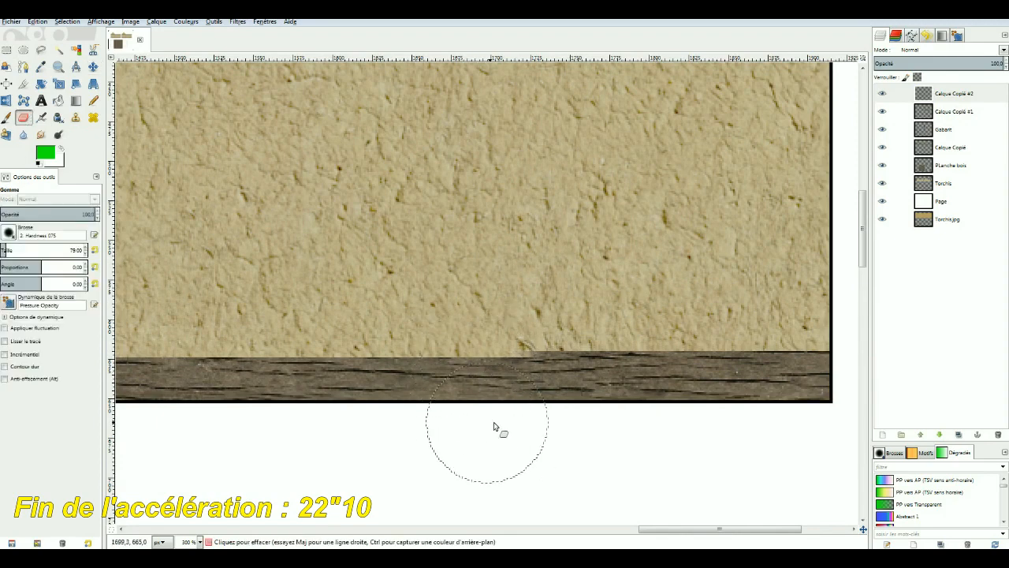
left_click(6, 49)
left_click_drag(403, 210, 858, 357)
key("Delete")
left_click(846, 465)
- Merge the second wall's two base strips, place them below Gabarit and merge them into Calque Copié
right_click(939, 93)
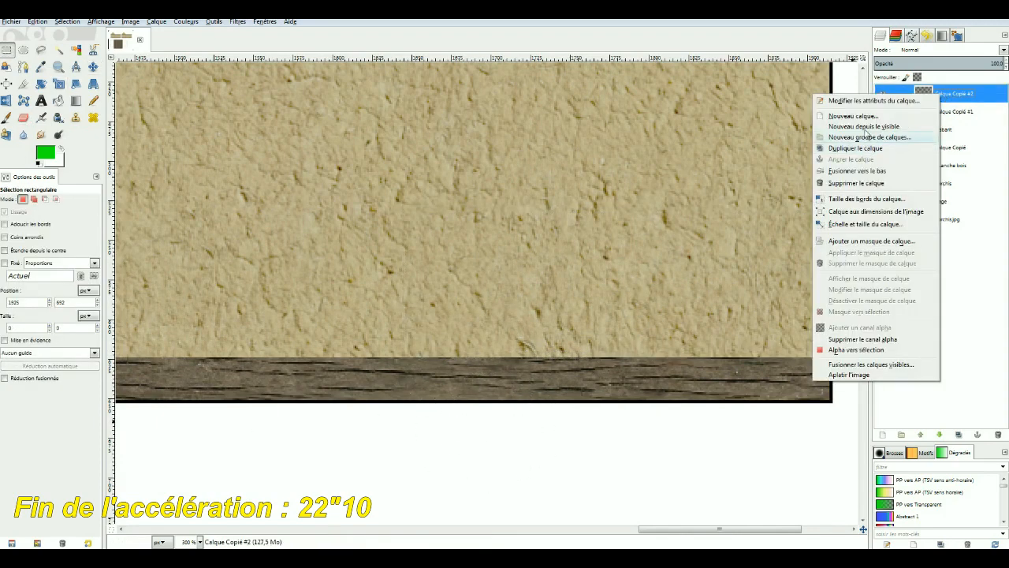
left_click(898, 172)
left_click_drag(946, 94, 948, 120)
right_click(949, 115)
left_click(855, 191)
- Copy a strip of about 474 × 26 px from PLanche bois and paste it as a new layer
left_click(955, 130)
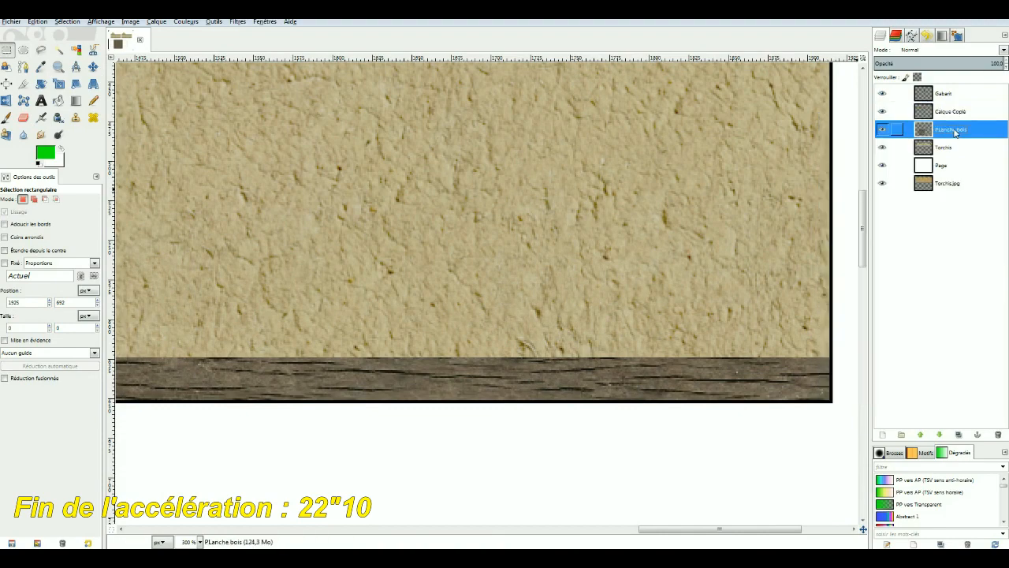
scroll(600, 293, "down", 2)
left_click_drag(615, 529, 216, 516)
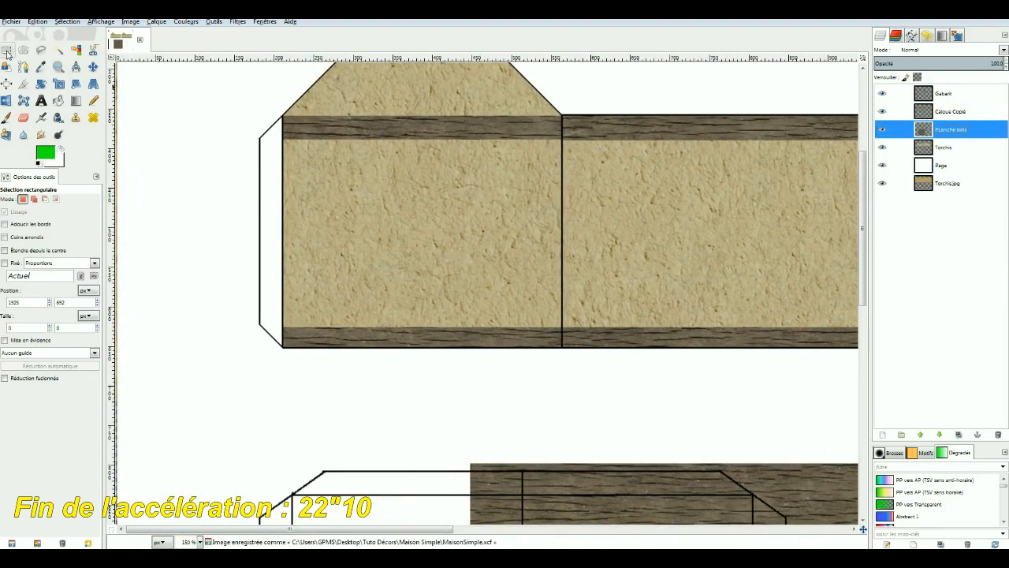
scroll(455, 416, "down", 3)
left_click_drag(450, 410, 823, 431)
key("ctrl+c")
key("ctrl+v")
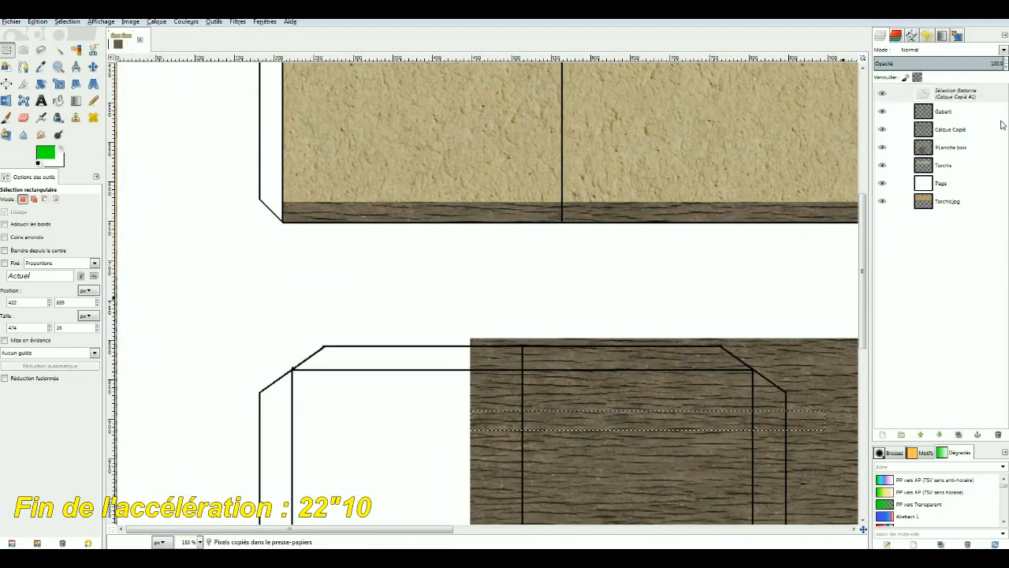
right_click(946, 95)
left_click(870, 117)
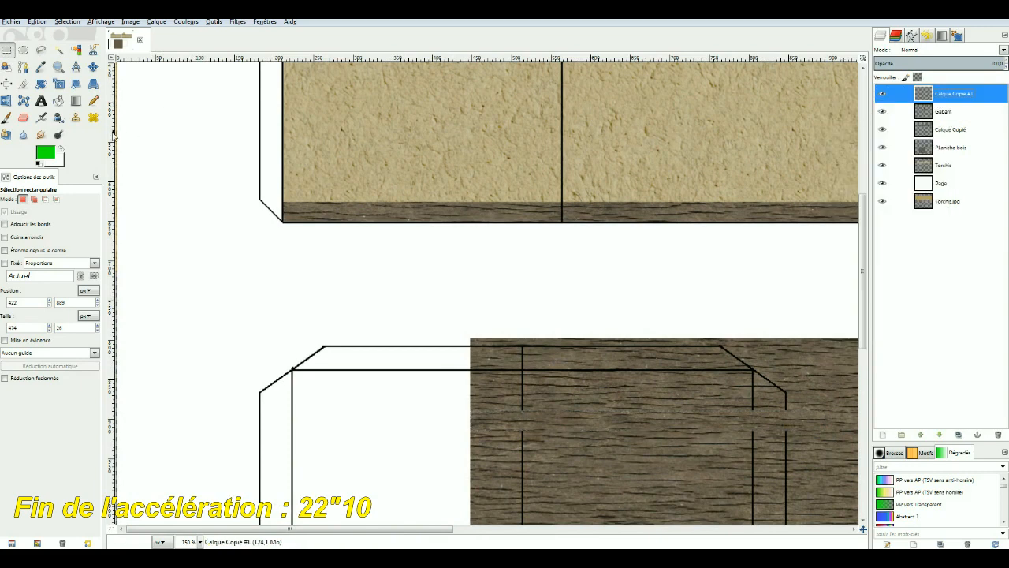
- Move the new strip into the blank area just below the first gable and long wall
key("m")
left_click_drag(650, 469, 418, 223)
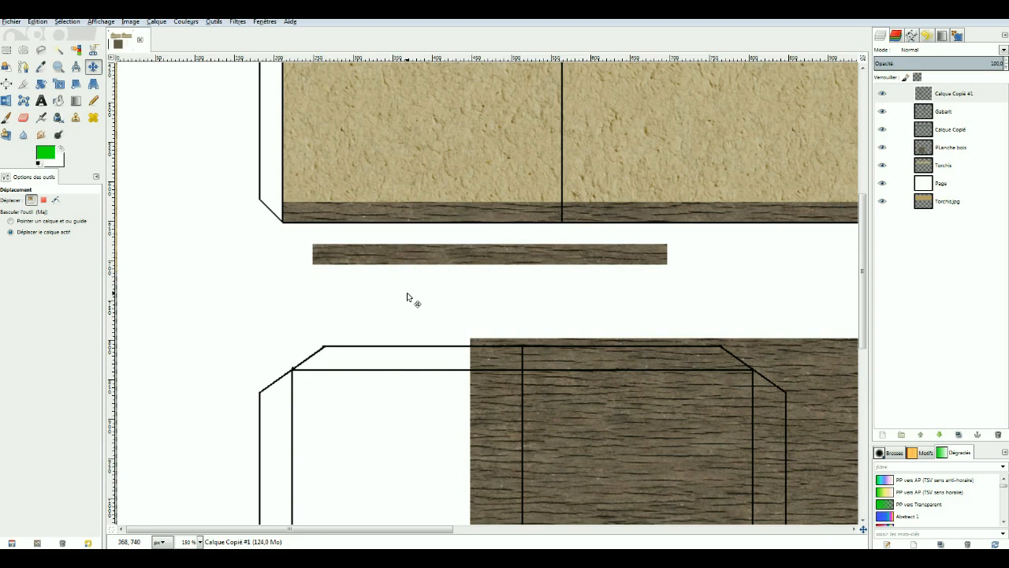
scroll(605, 277, "up", 4)
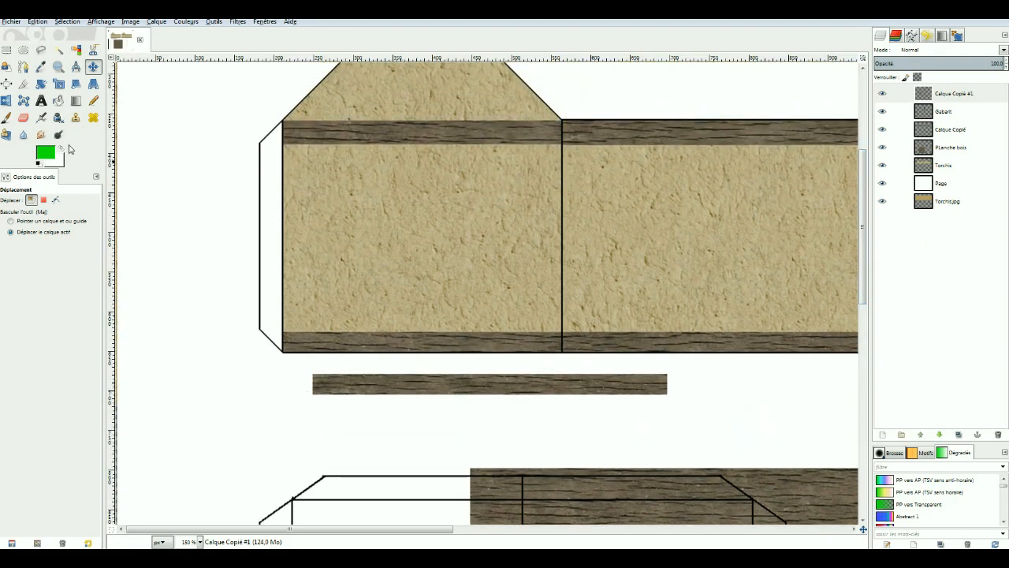
left_click(41, 84)
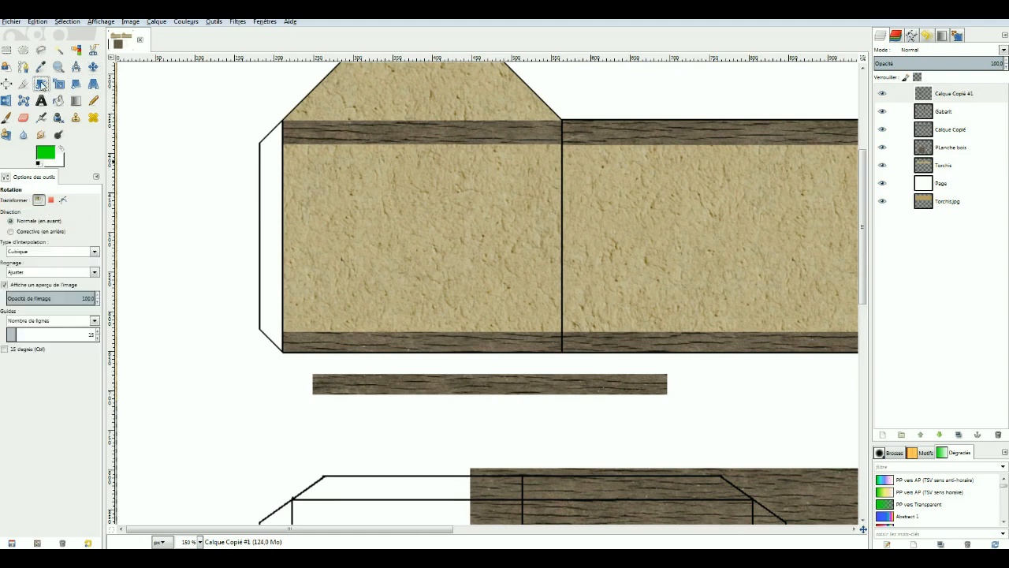
left_click(403, 388)
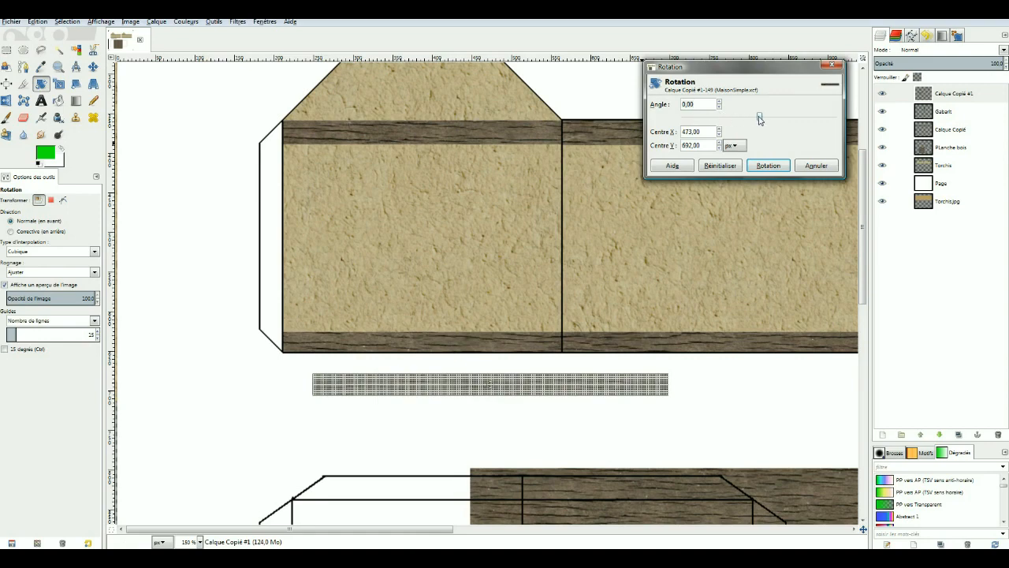
left_click_drag(760, 118, 720, 112)
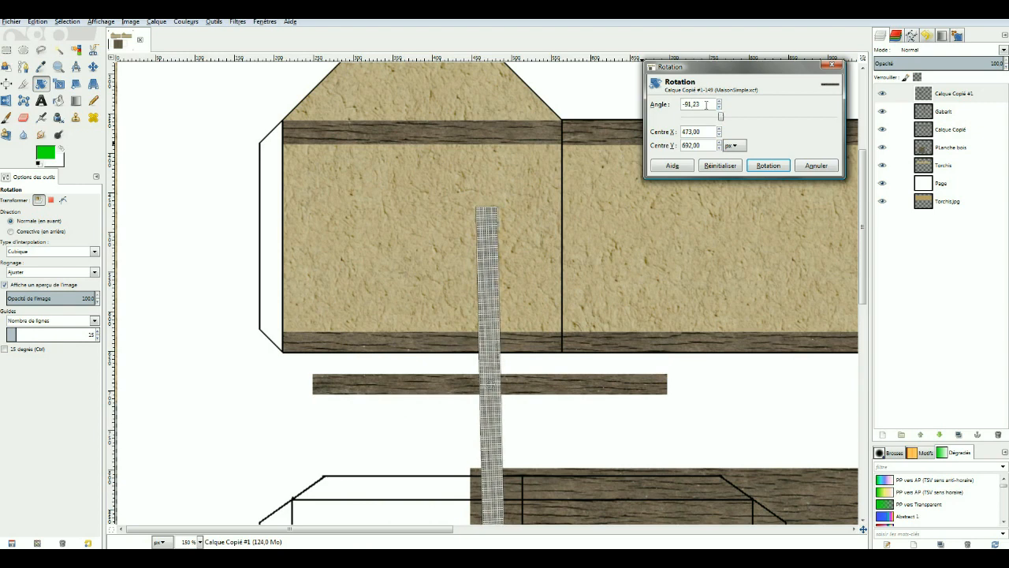
left_click(761, 169)
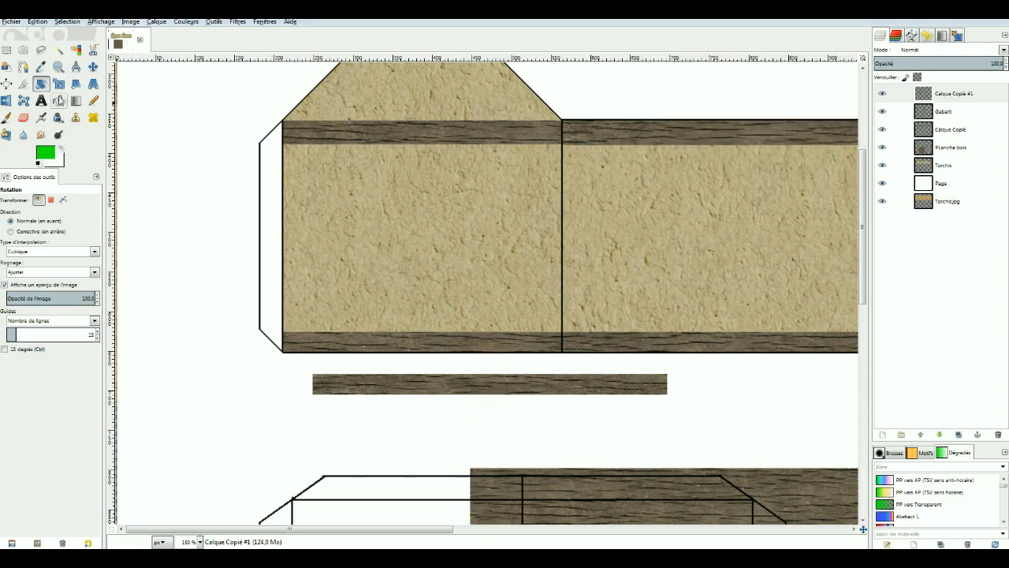
left_click(473, 392)
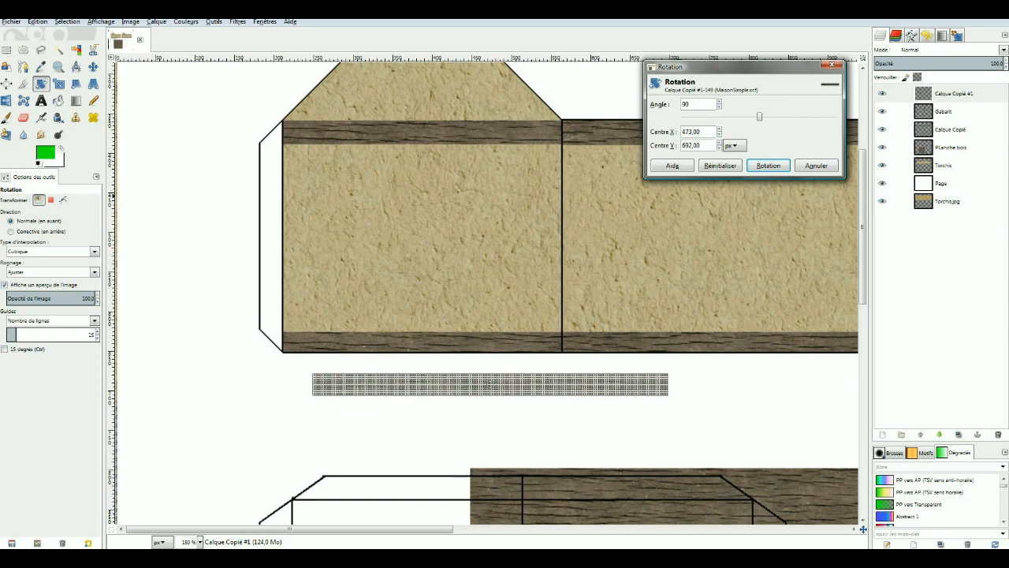
left_click(769, 166)
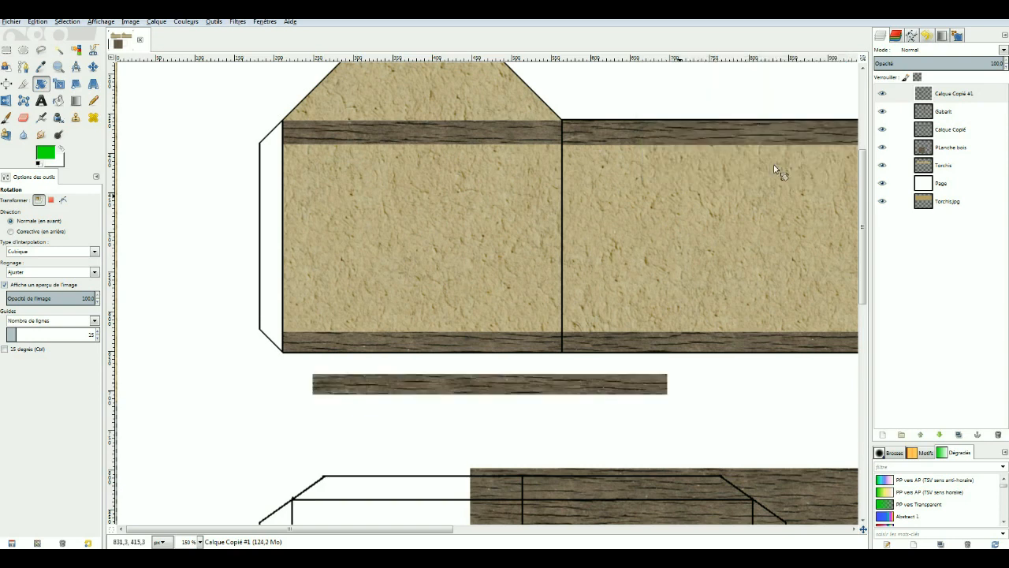
- Rotate the loose horizontal wood strip on Calque Copié #1 by 90° so that it stands vertically
left_click(450, 387)
left_click(719, 102)
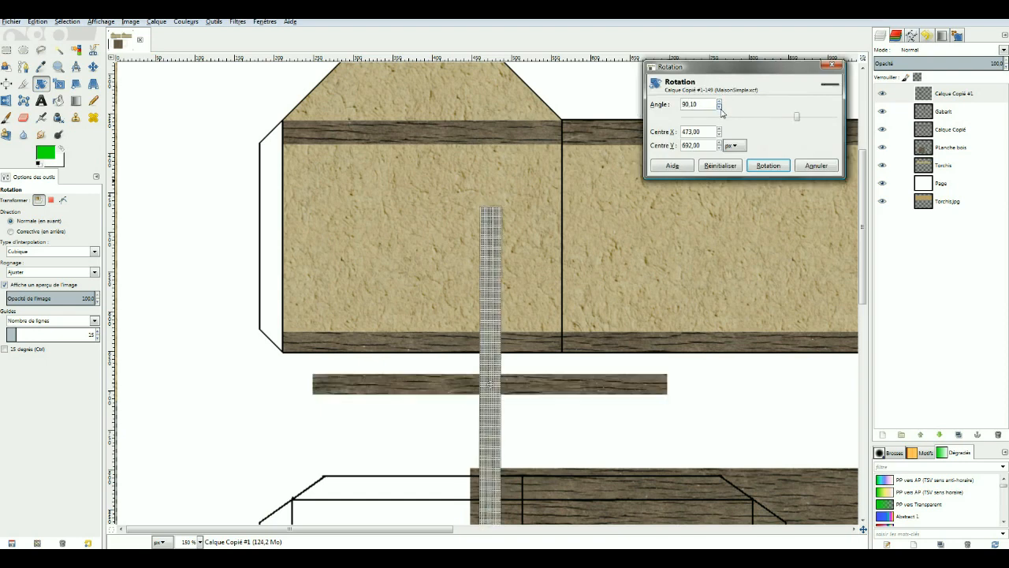
left_click(719, 108)
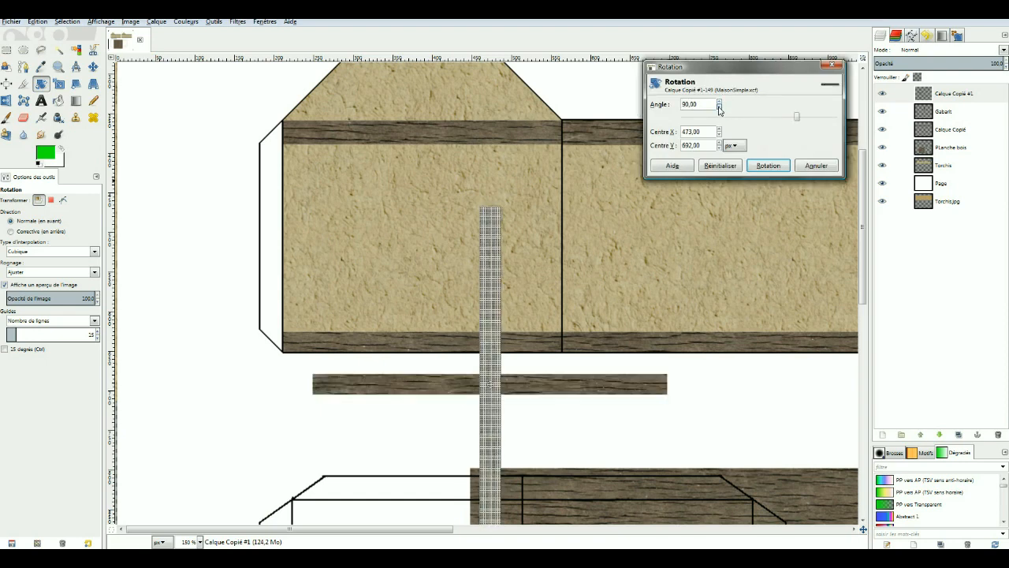
left_click(763, 167)
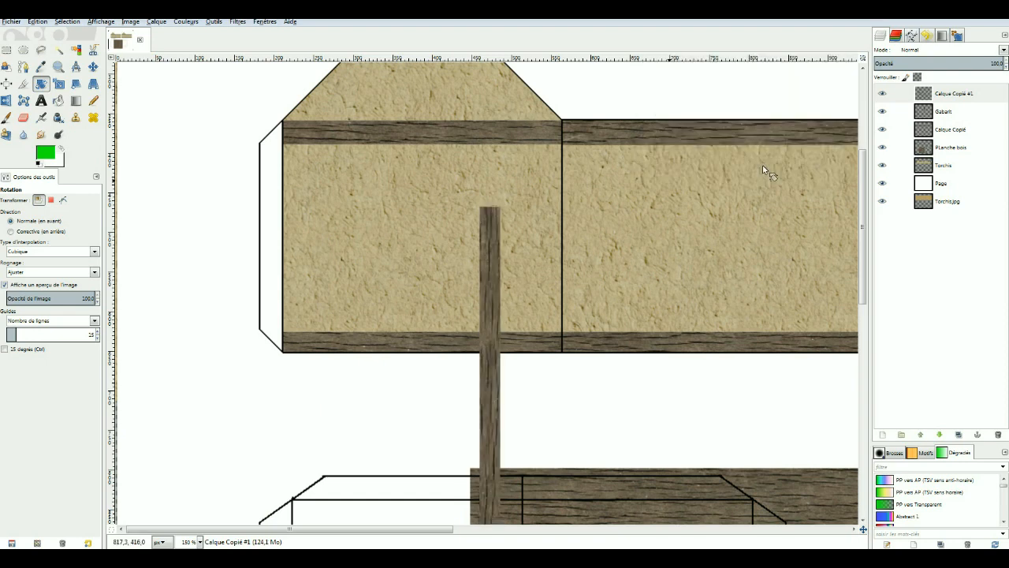
- Move the vertical strip onto the first wall, flush with the wall's left outline and starting just under the upper beam
left_click(93, 66)
left_click_drag(496, 253, 299, 187)
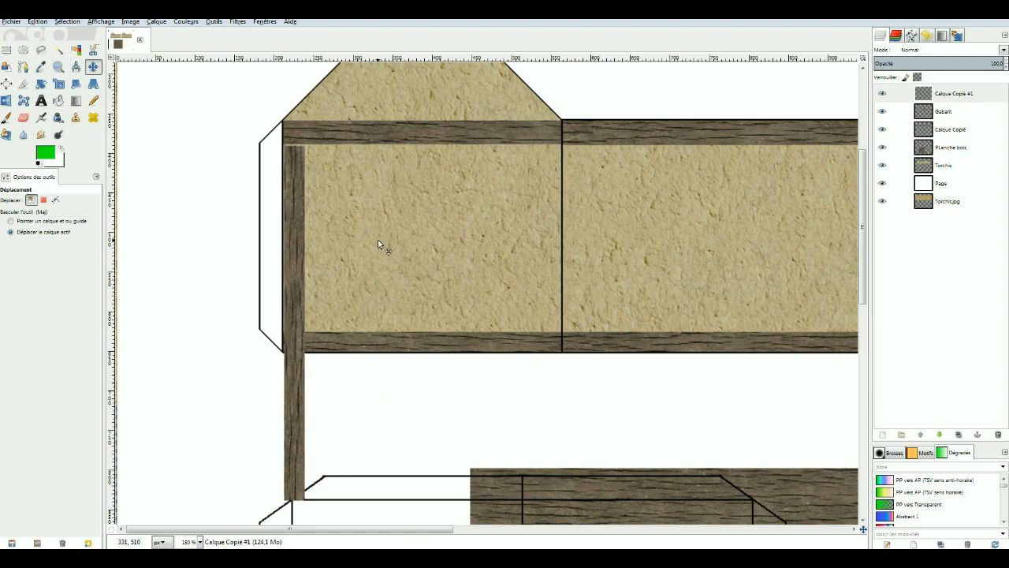
scroll(378, 241, "up", 2)
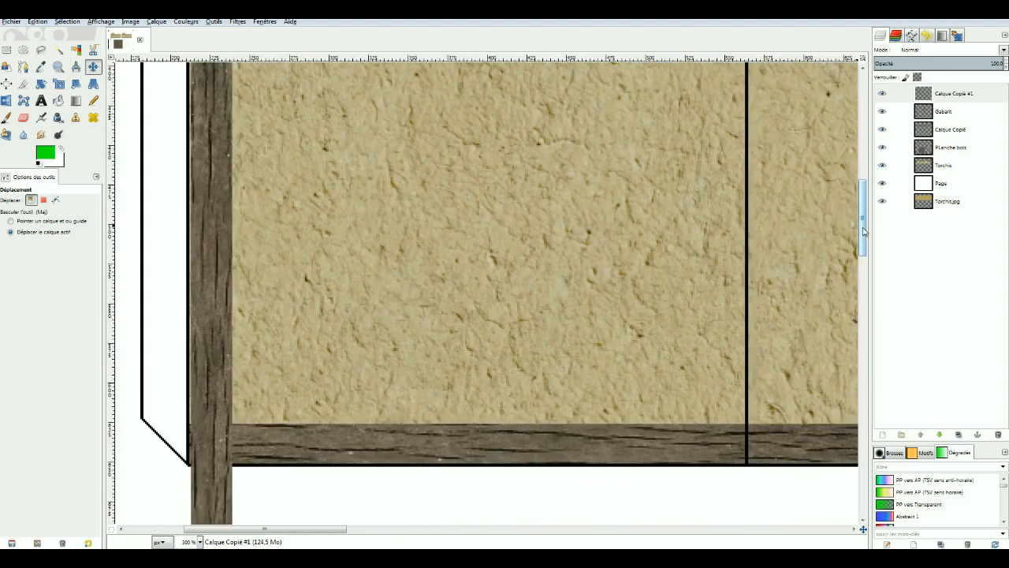
scroll(859, 229, "up", 5)
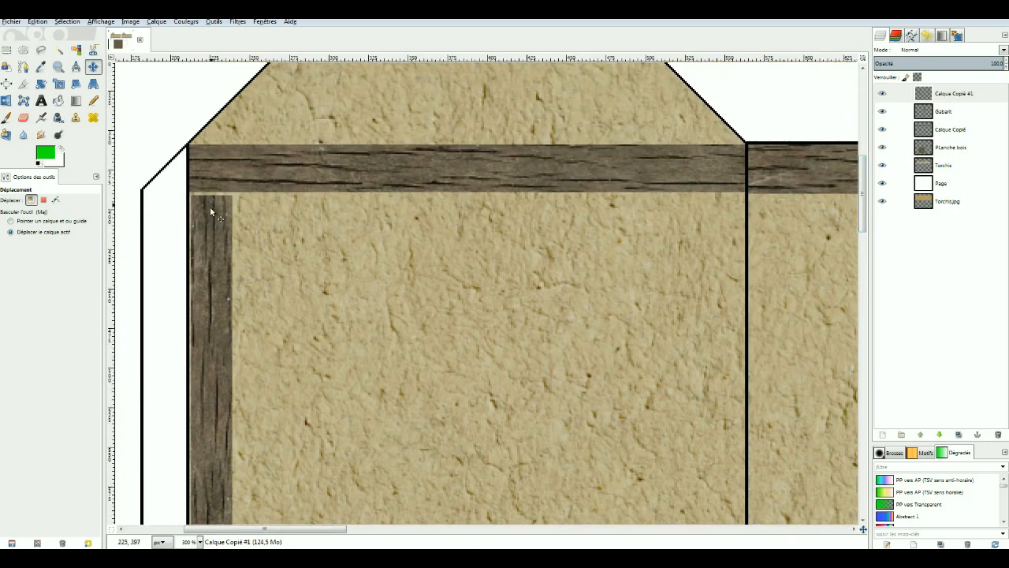
left_click_drag(209, 204, 211, 211)
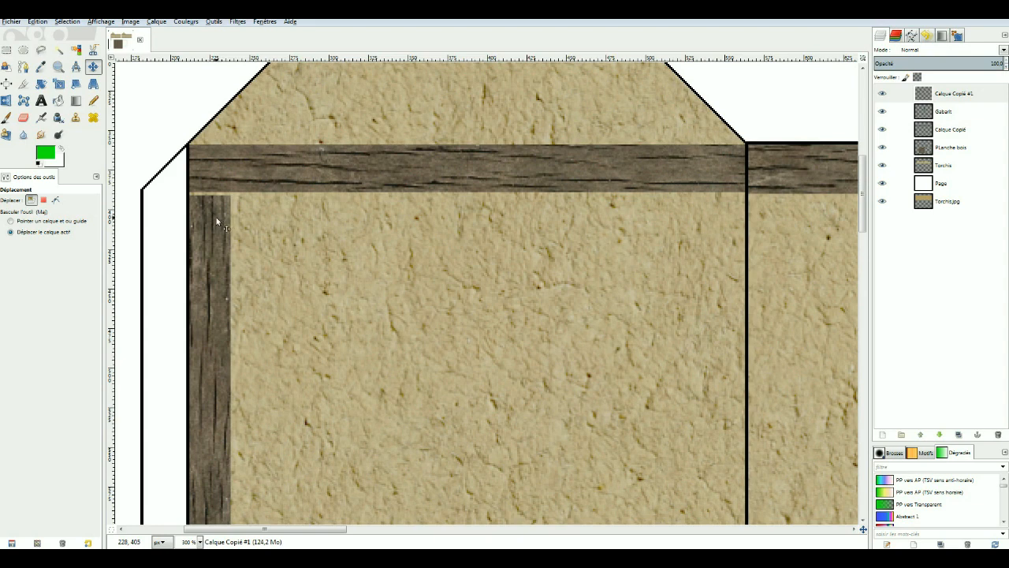
- Nudge the vertical strip up and down until only a hairline gap separates its top end from the upper beam
key("Up")
key("Up")
key("Down")
scroll(255, 229, "down", 1)
scroll(255, 229, "down", 1)
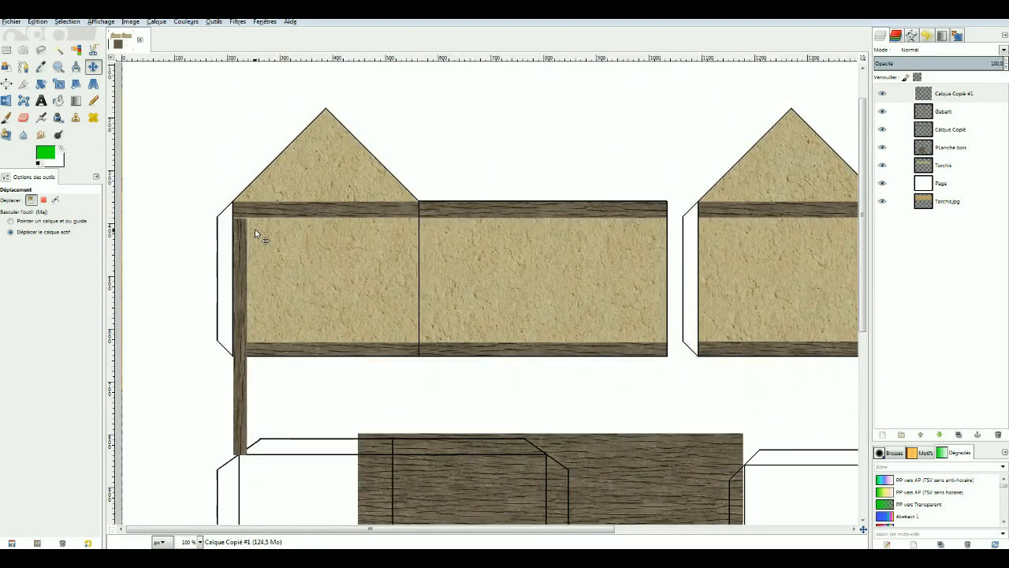
scroll(260, 231, "up", 3)
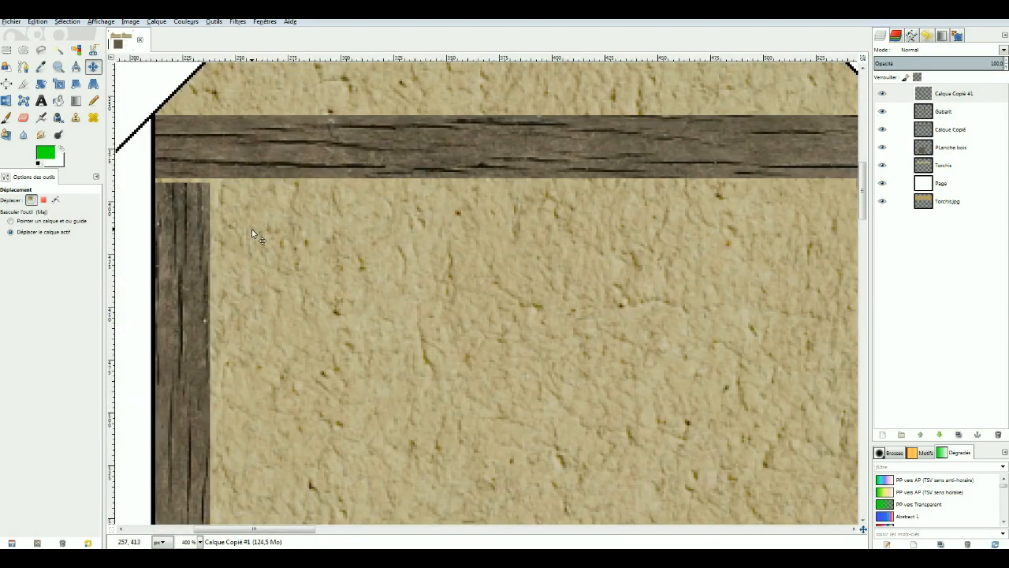
key("Up")
key("Up")
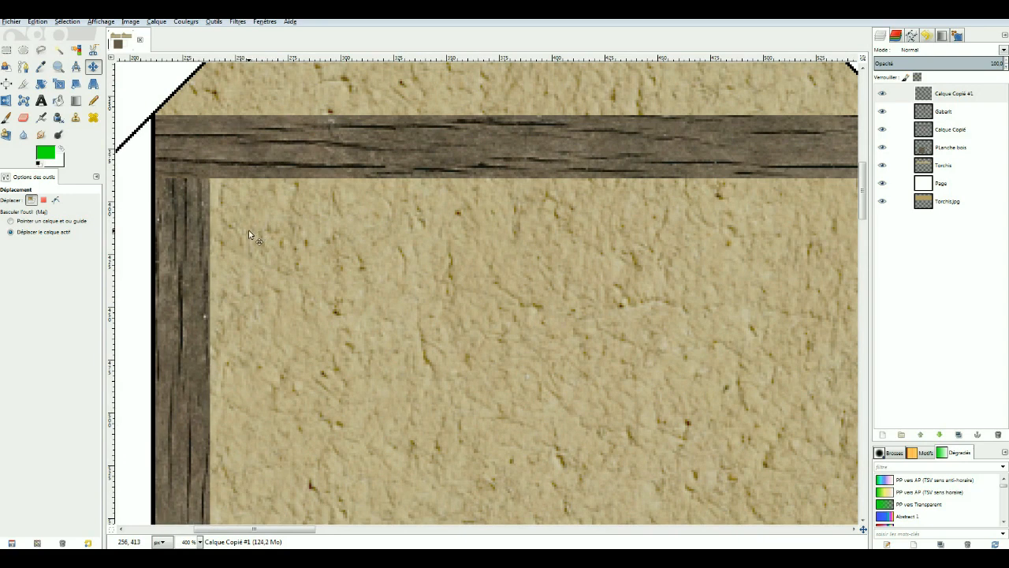
key("Down")
key("Down")
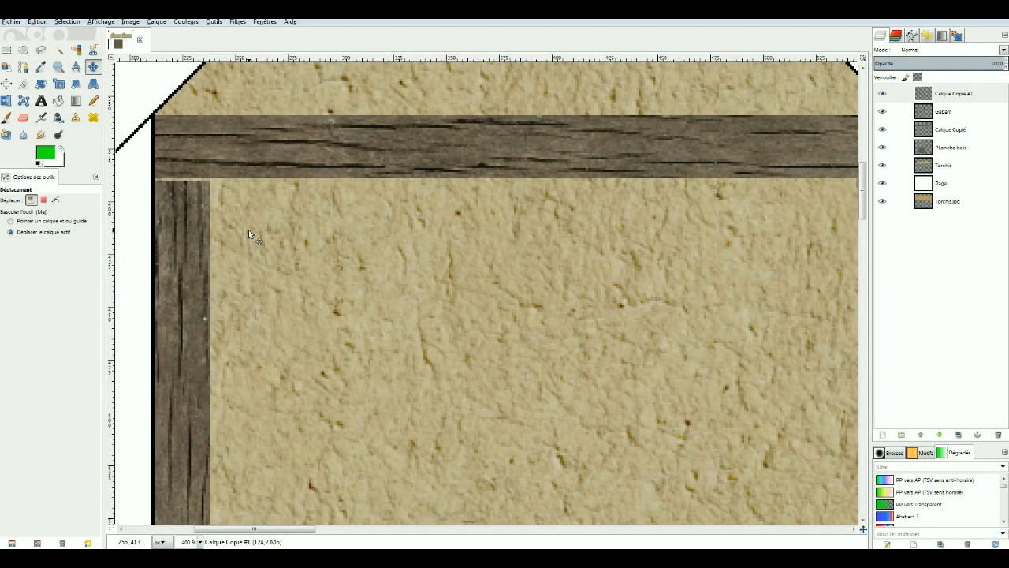
- Delete the part of the vertical strip from just above the base beam downwards, using a rectangular selection of about 80 × 234 px, and clear the selection
left_click_drag(863, 213, 851, 268)
scroll(439, 337, "down", 5)
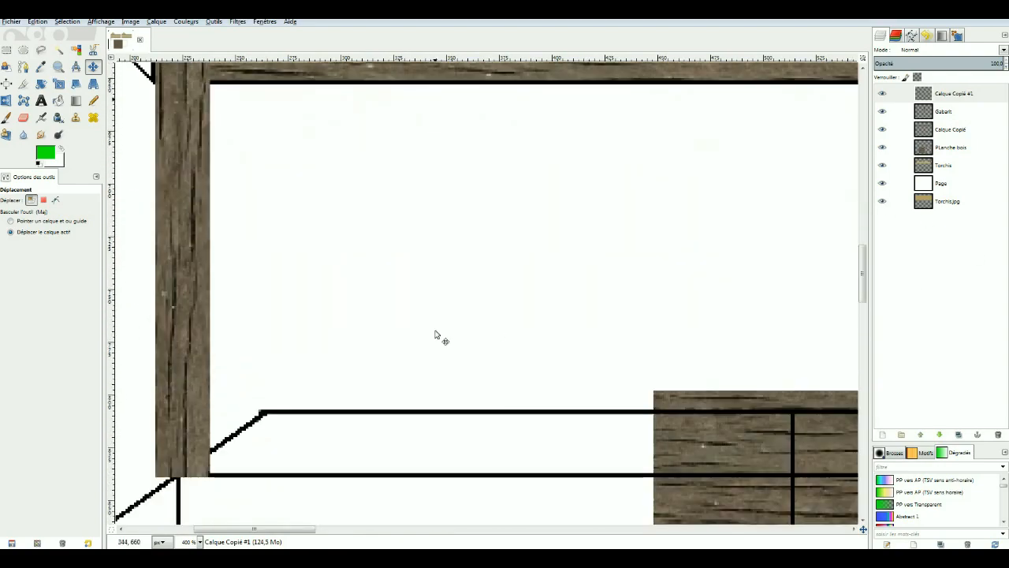
left_click(7, 50)
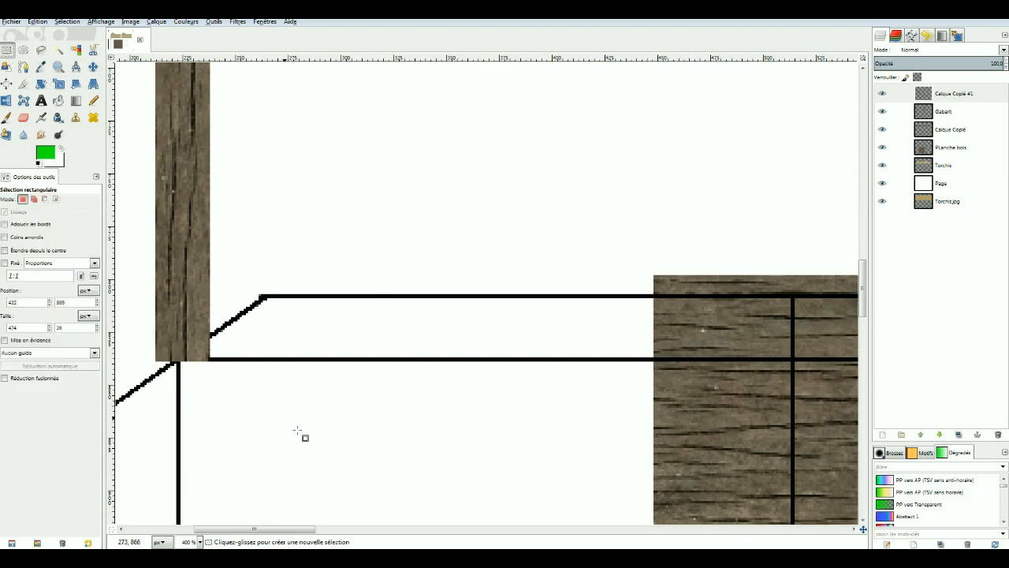
left_click_drag(301, 400, 140, 108)
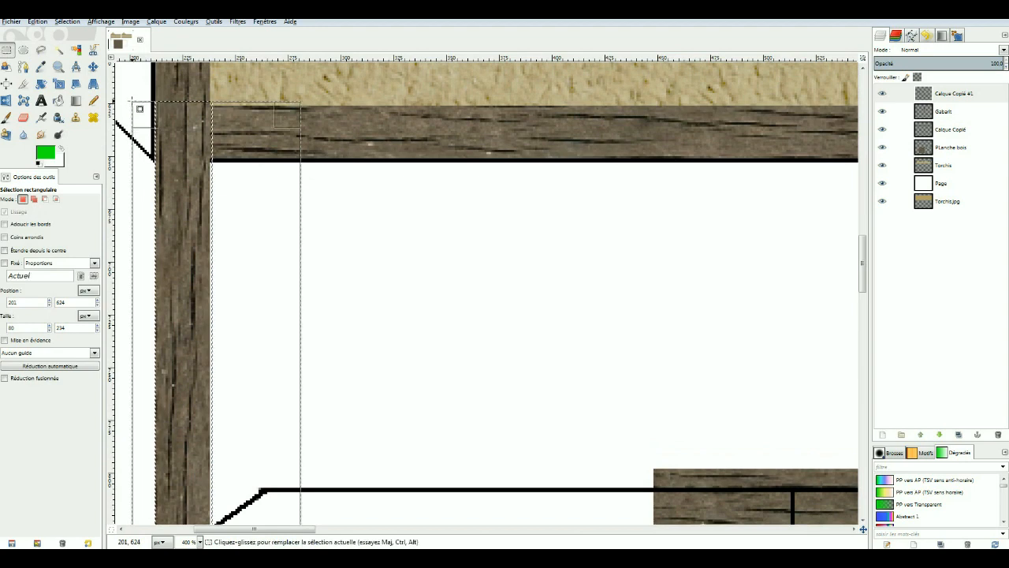
key("Delete")
left_click(440, 211)
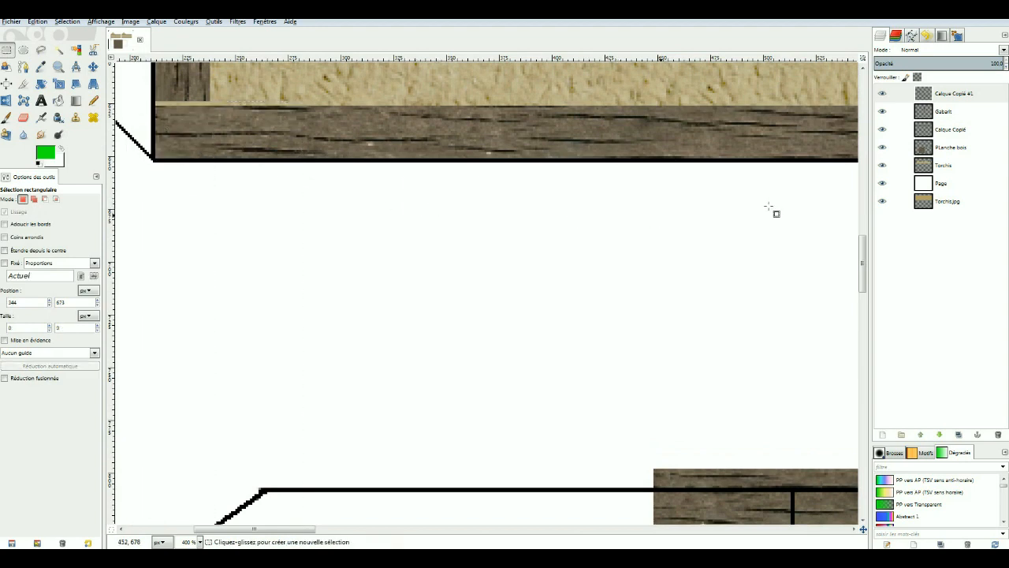
- Place the trimmed strip's layer, Calque Copié #1, below Gabarit and merge it down into Calque Copié
left_click_drag(862, 262, 871, 237)
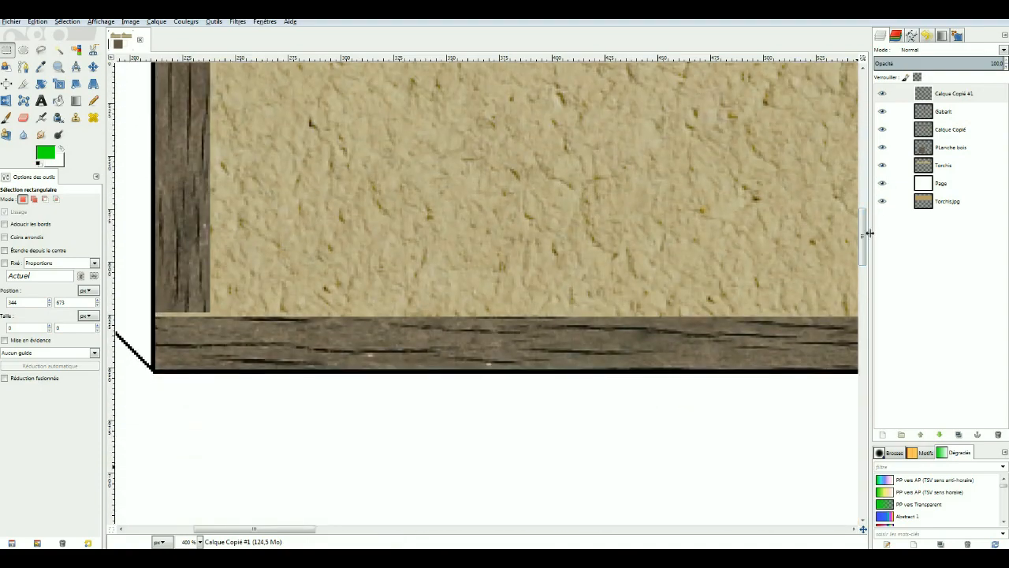
key("minus")
key("minus")
key("minus")
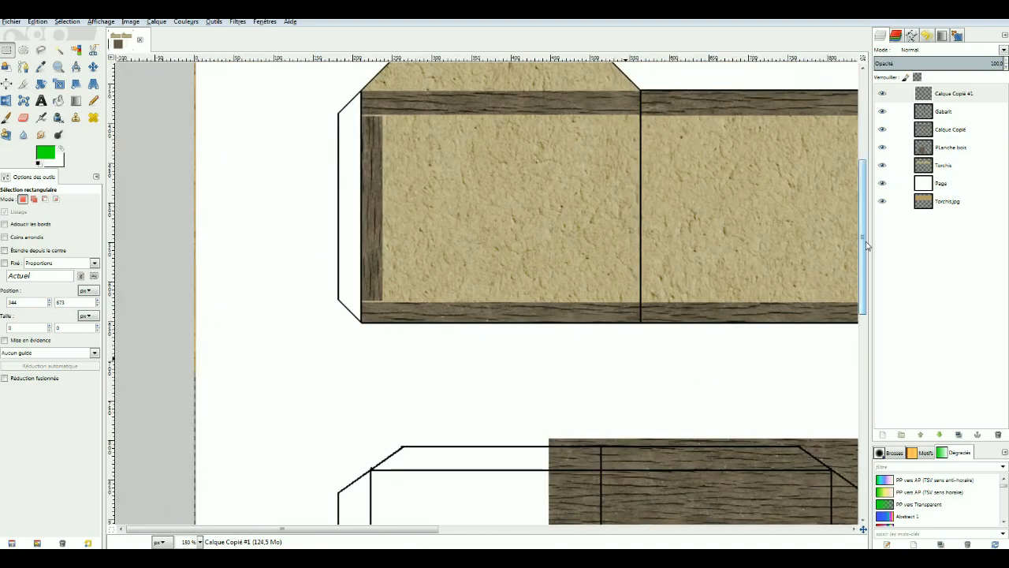
scroll(450, 536, "right", 4)
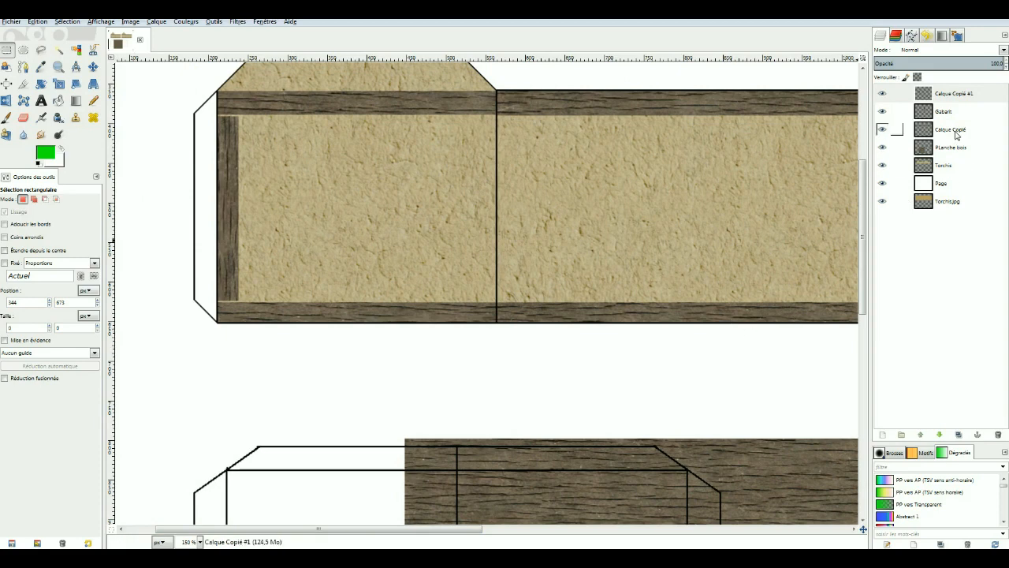
left_click(952, 96)
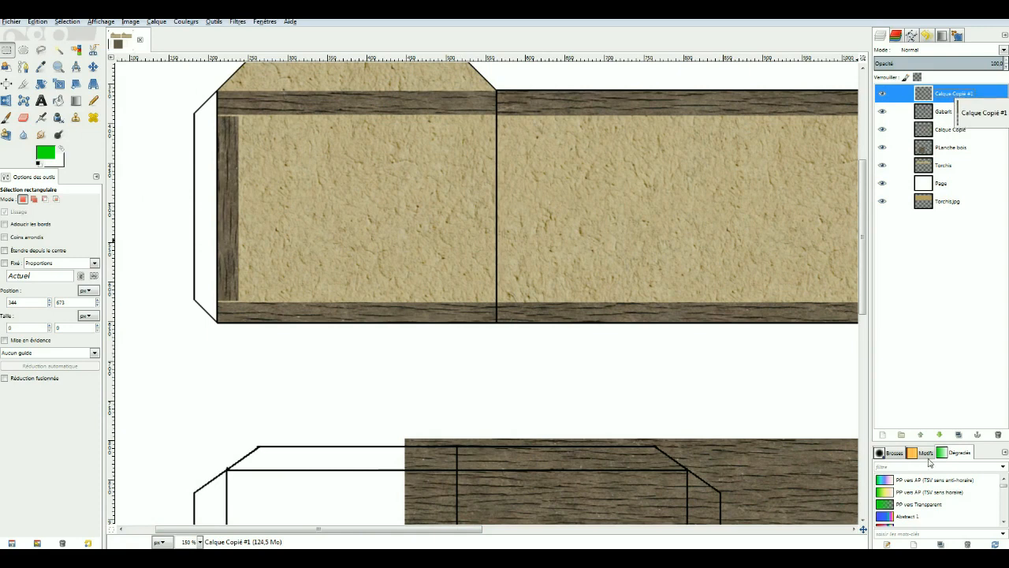
left_click(939, 435)
right_click(942, 117)
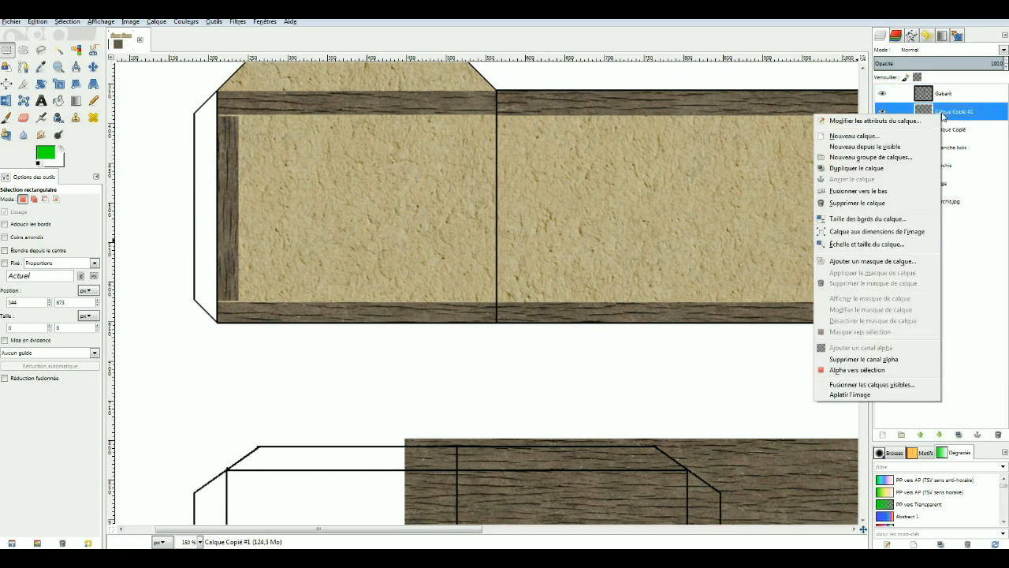
left_click(851, 191)
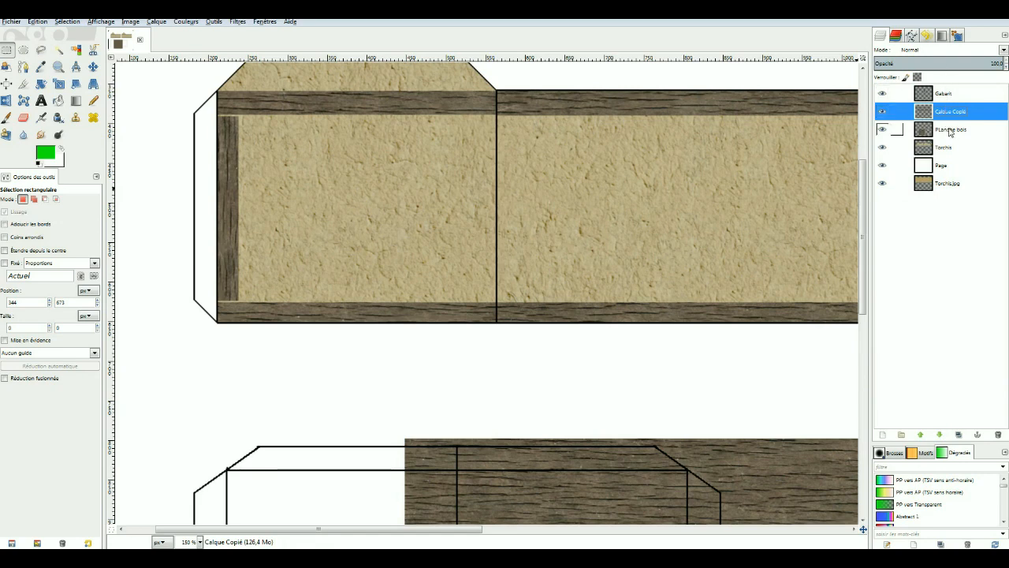
- Rotate the PLanche bois layer by 90° and move it up and left to just below the first long wall
left_click(950, 131)
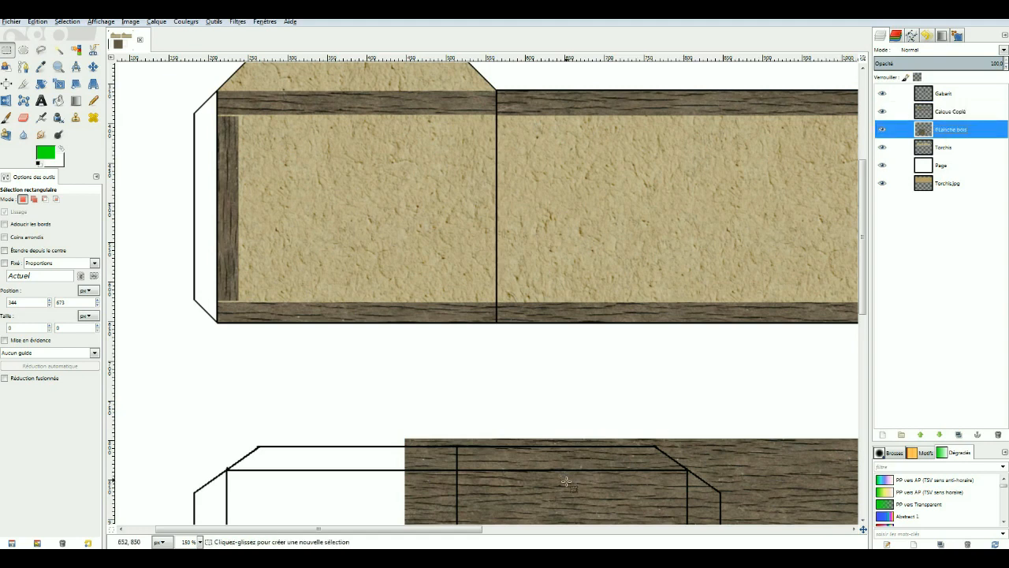
left_click(41, 84)
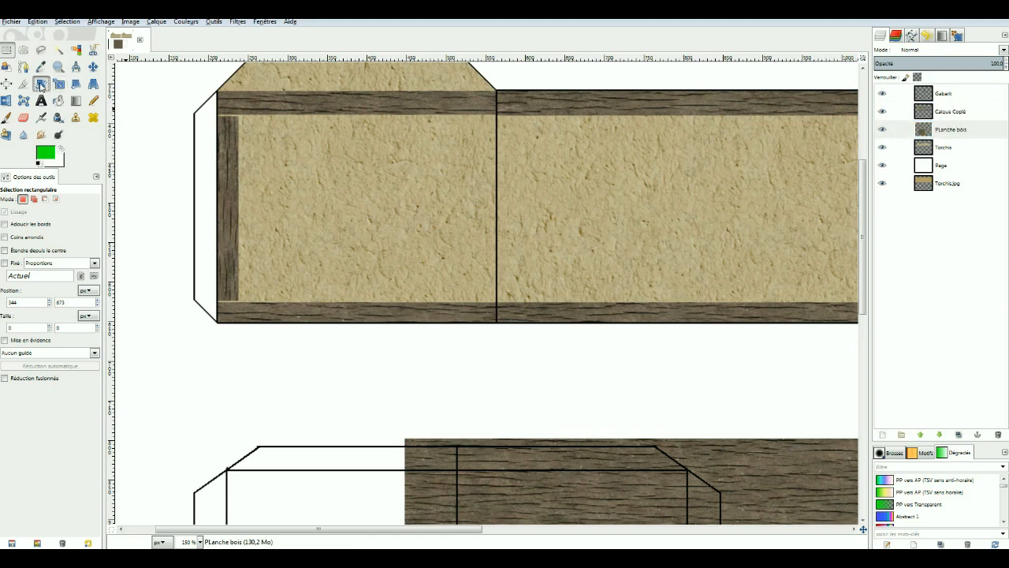
left_click(484, 489)
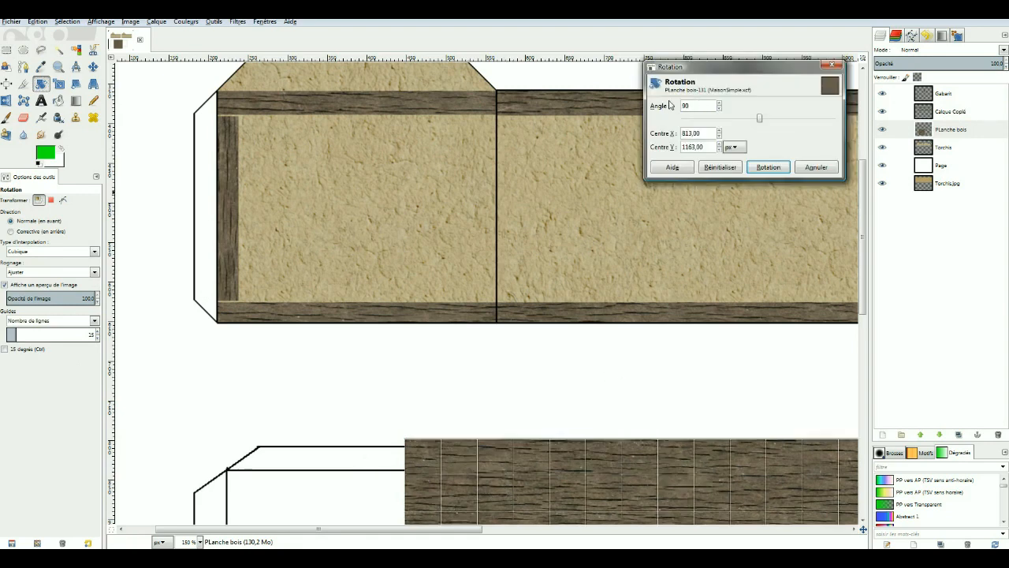
left_click(719, 104)
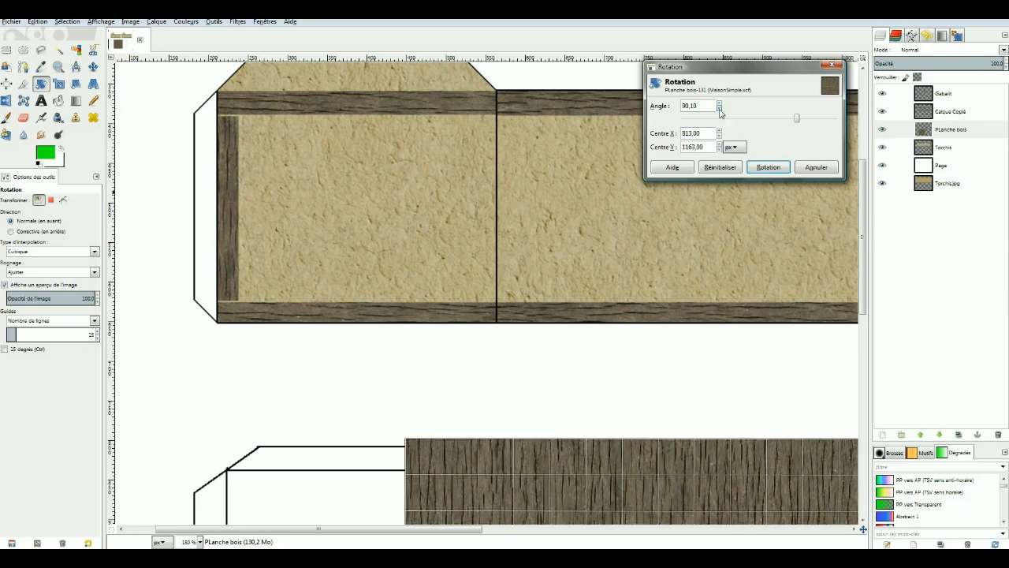
left_click(719, 109)
left_click(765, 169)
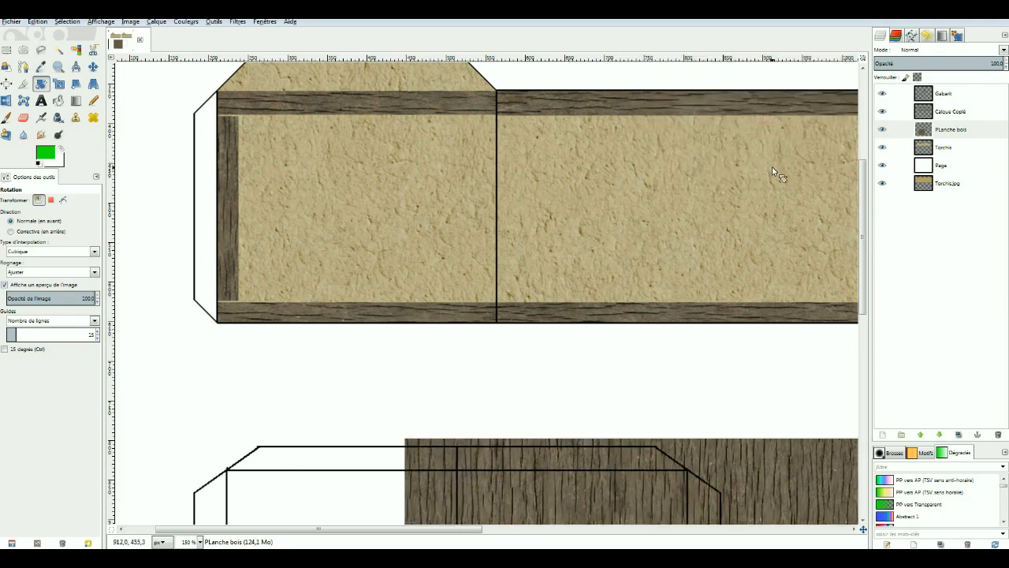
left_click(93, 67)
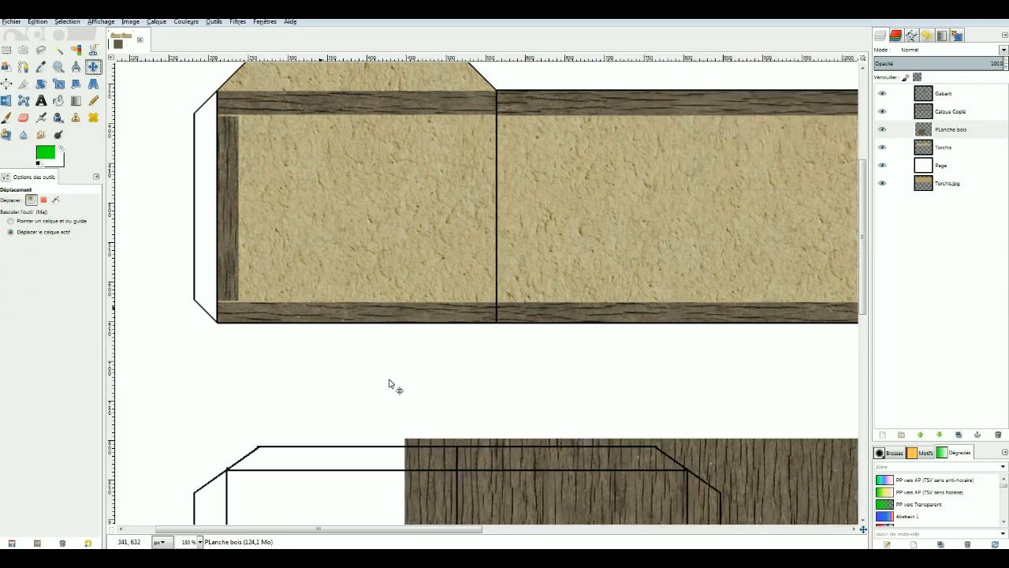
left_click_drag(546, 487, 460, 398)
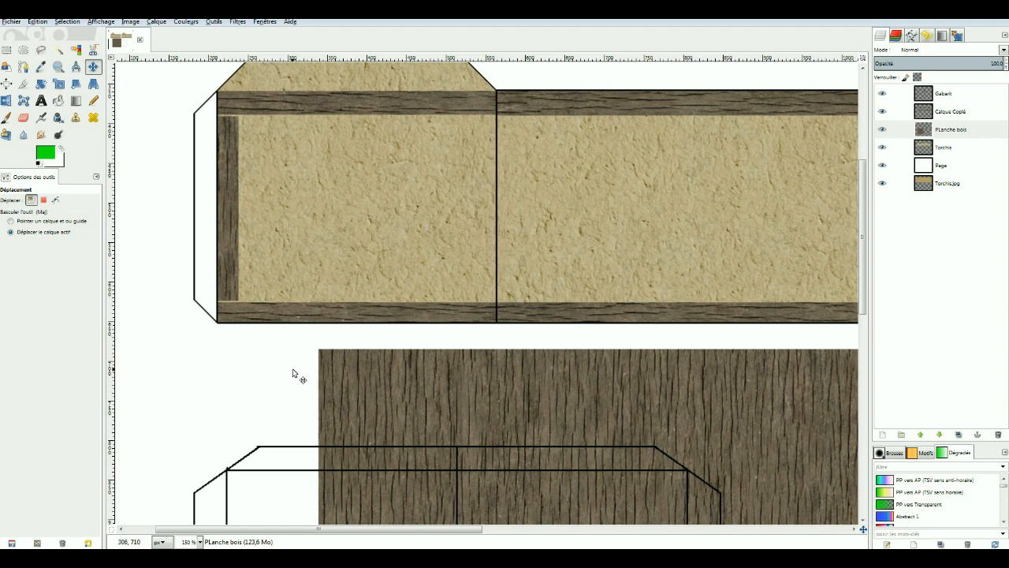
- Select a narrow vertical strip of about 23 × 408 px on PLanche bois and copy it
left_click(6, 50)
scroll(800, 318, "down", 2)
left_click_drag(545, 221, 606, 376)
key("ctrl+c")
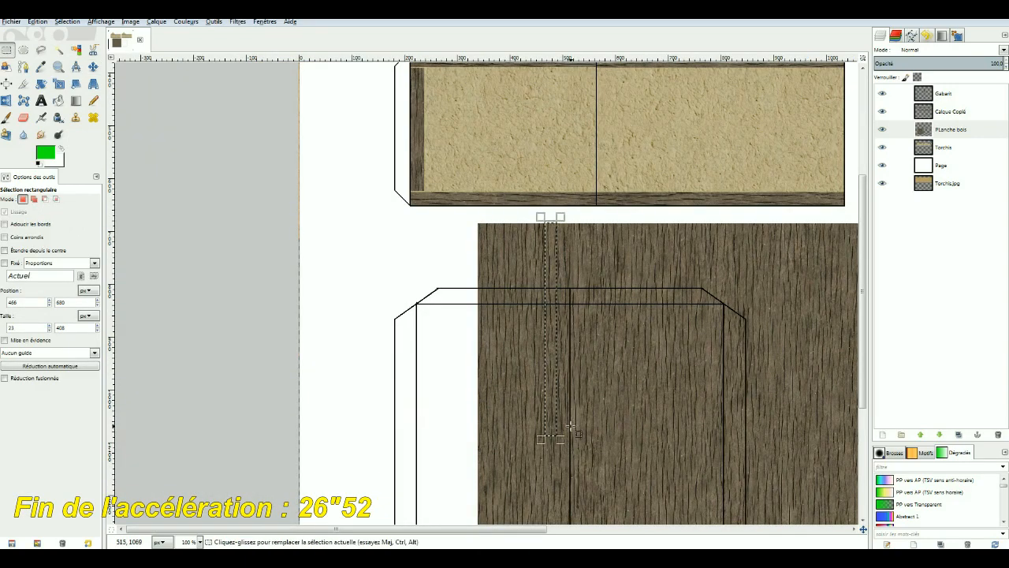
- Paste the strip as a new layer at the right end of the first gable wall and trim its lower end at the base beam
key("ctrl+v")
key("shift+ctrl+n")
key("m")
left_click_drag(551, 264, 588, 113)
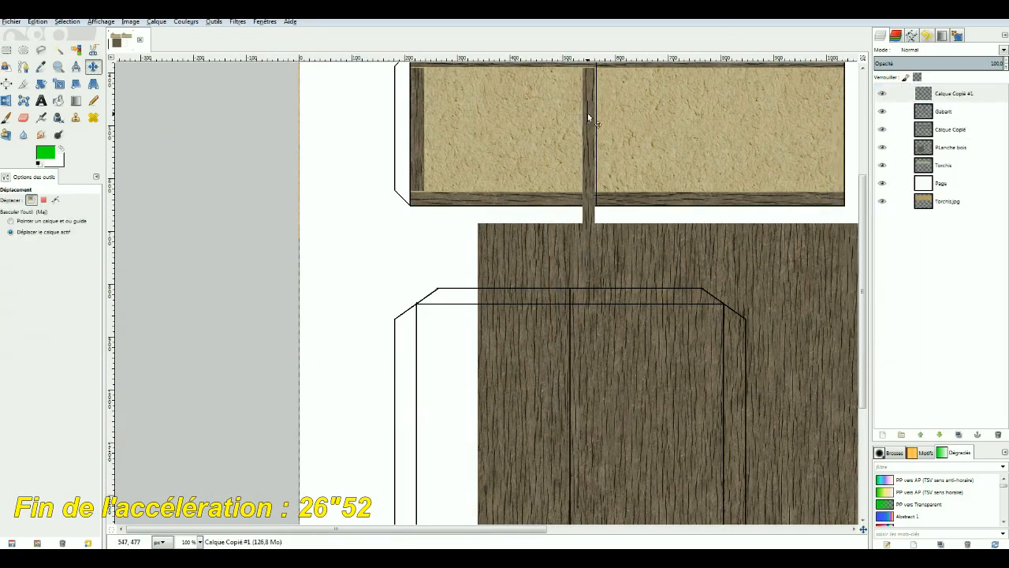
scroll(587, 113, "up", 1)
key("r")
scroll(869, 246, "down", 2)
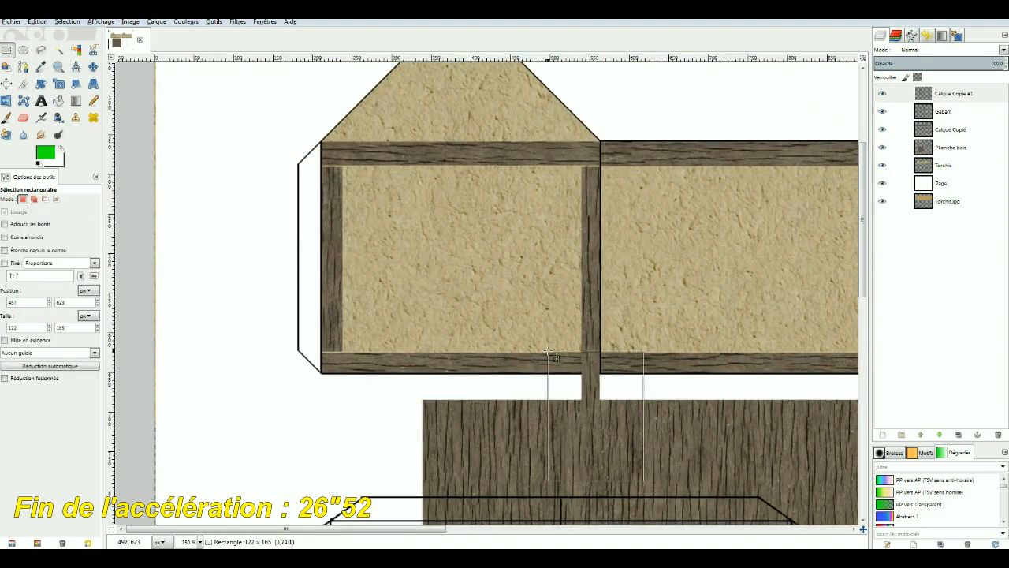
- Select a narrow vertical strip of about 17 × 339 px on the PLanche bois layer and copy it
scroll(545, 345, "down", 4)
left_click_drag(597, 242, 613, 516)
left_click_drag(506, 235, 522, 511)
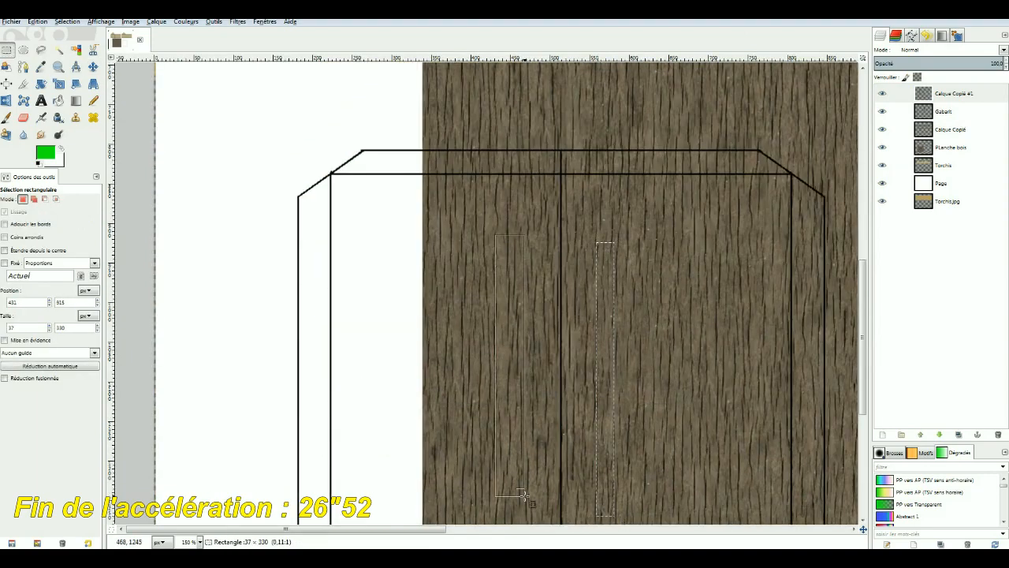
key("ctrl+c")
left_click(950, 147)
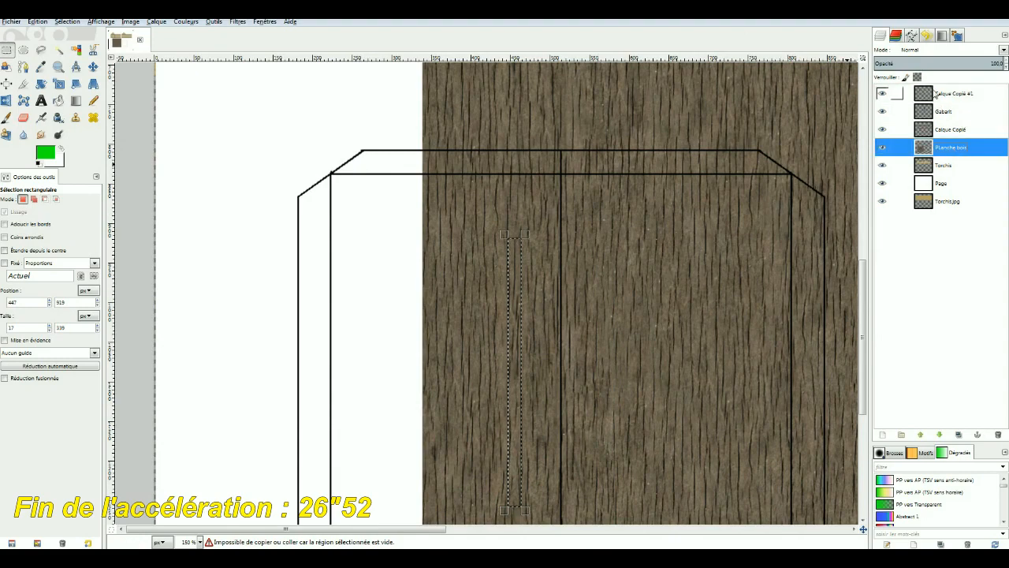
key("ctrl+c")
- Paste the narrow strip as a new layer and move it to the right end of the first long wall
key("ctrl+v")
right_click(938, 94)
left_click(891, 113)
left_click(93, 67)
left_click_drag(863, 280, 876, 163)
left_click_drag(509, 505, 785, 108)
left_click_drag(431, 530, 588, 531)
left_click_drag(409, 325, 581, 302)
- Delete the strip's part from the base beam downwards, using a rectangular selection of about 150 × 151 px
key("r")
left_click_drag(652, 468, 534, 351)
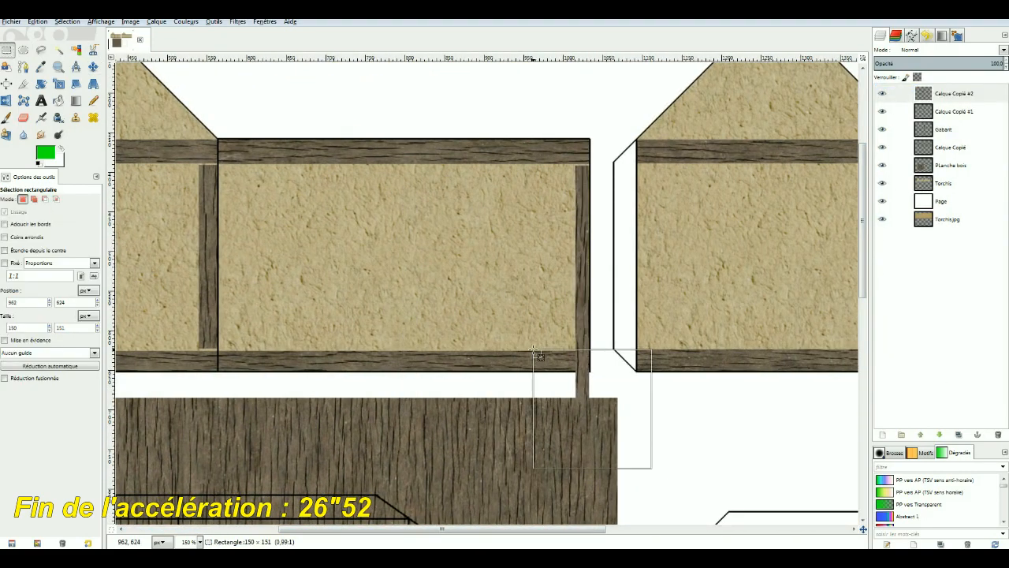
key("Delete")
- Try to narrow the Calque Copié #1 strip with a selection of about 50 × 349 px, and delete the Calque Copié #2 layer
left_click_drag(162, 126, 207, 404)
left_click(954, 112)
scroll(668, 164, "left", 6)
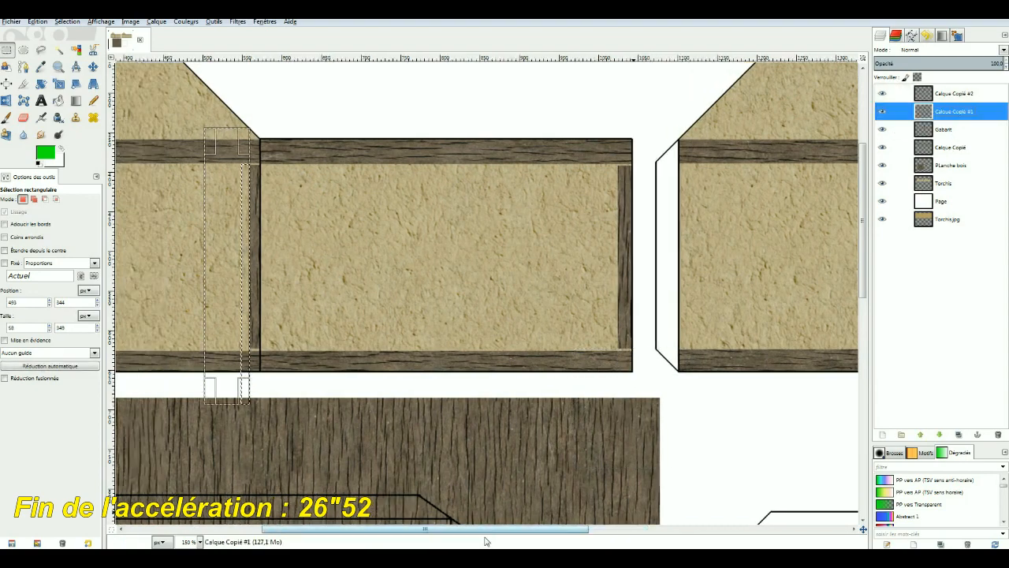
scroll(668, 163, "right", 4)
left_click(954, 93)
left_click(998, 434)
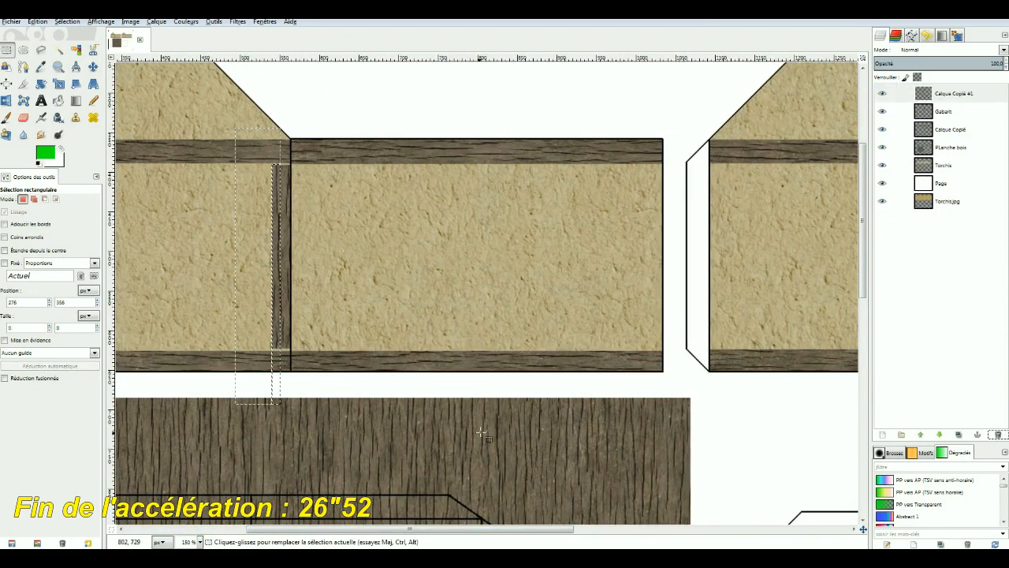
- Select a wider vertical strip of about 28 × 412 px on the PLanche bois layer and copy it
scroll(485, 410, "down", 1)
left_click(514, 273)
left_click_drag(514, 273, 536, 532)
left_click(950, 148)
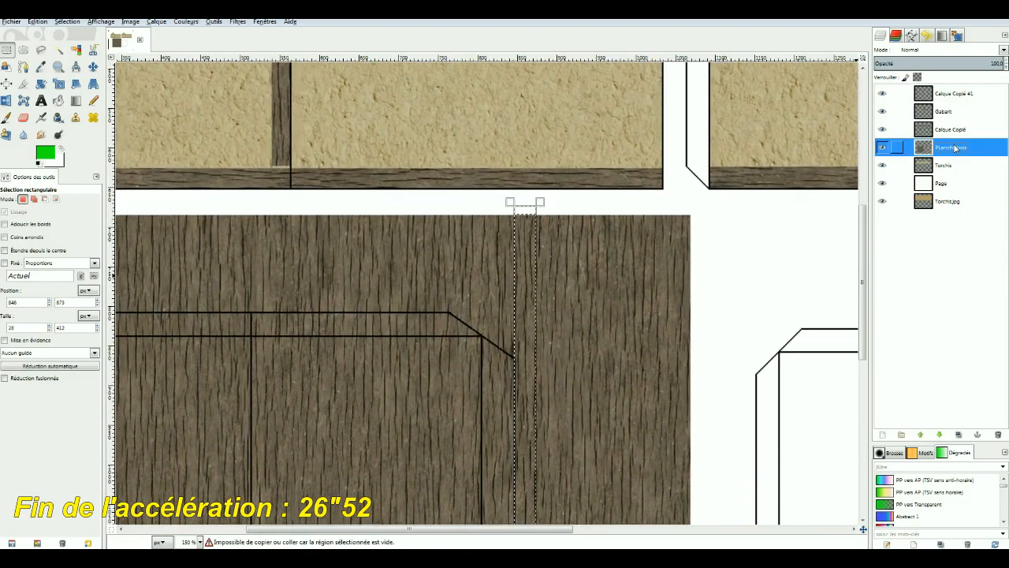
key("ctrl+c")
- Paste the wider strip as a new layer and align it with the right edge of the first long wall
key("ctrl+v")
right_click(975, 94)
left_click(906, 112)
left_click(93, 67)
scroll(655, 328, "up", 5)
left_click_drag(520, 486, 645, 265)
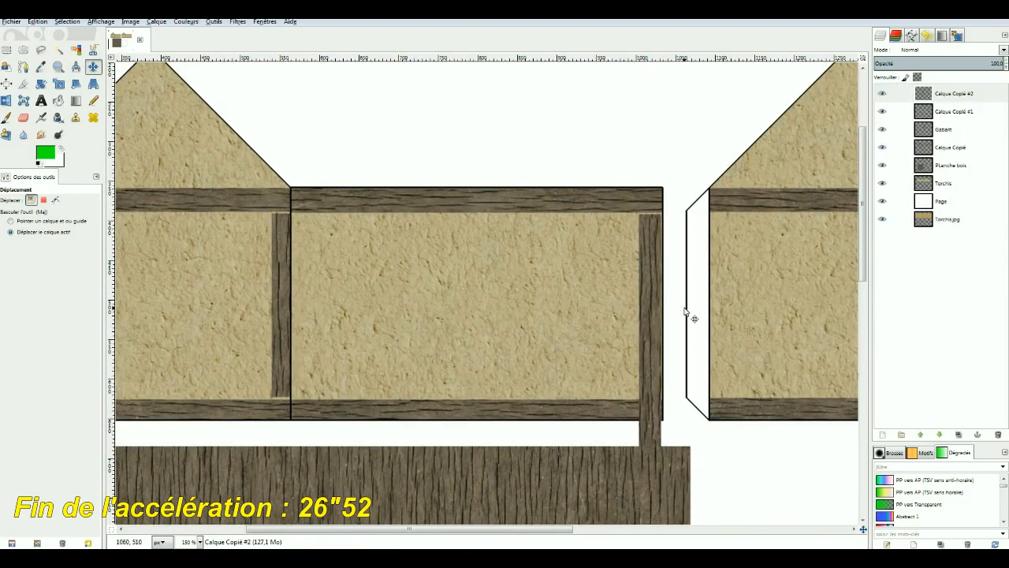
- Trim the strip's lower end at the base beam with a selection of about 148 × 218 px, and narrow the strip on its inner side
key("r")
scroll(686, 316, "down", 3)
left_click_drag(601, 306, 717, 478)
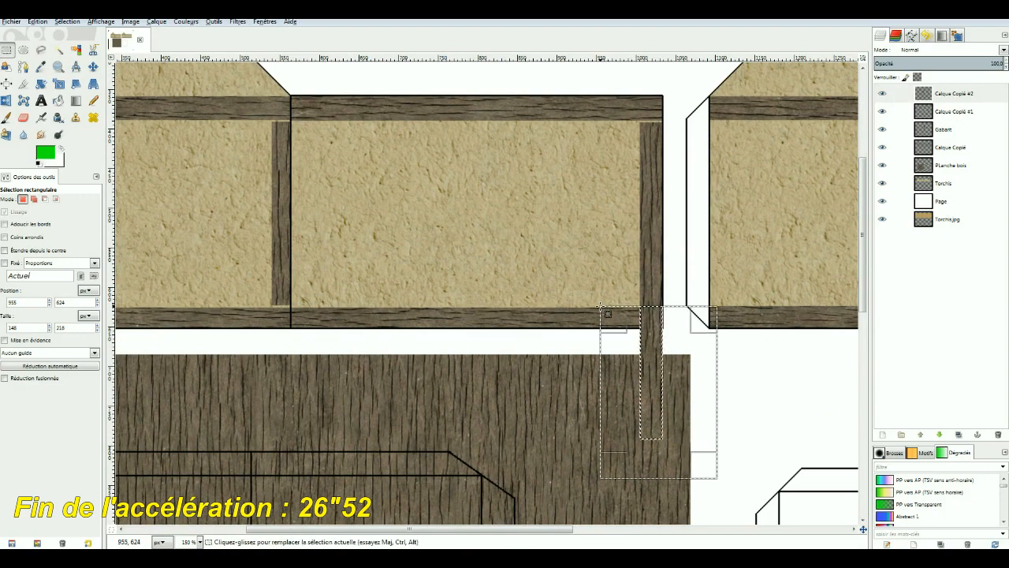
key("Delete")
left_click(717, 404)
- Merge Calque Copié #2 into Calque Copié #1, place it below Gabarit and merge it down into Calque Copié
left_click_drag(410, 528, 541, 528)
right_click(962, 94)
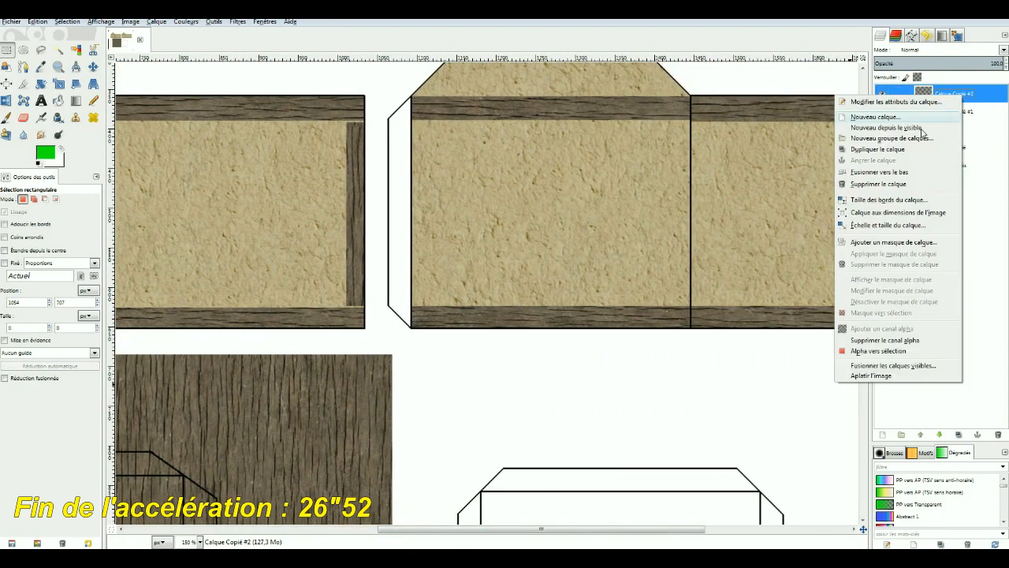
left_click(899, 172)
left_click_drag(954, 94, 948, 115)
right_click(946, 112)
left_click(899, 190)
- Select another tall, narrow vertical strip on the PLanche bois layer and copy it
left_click(952, 130)
scroll(630, 331, "down", 6)
left_click_drag(401, 529, 321, 530)
left_click_drag(322, 188, 349, 507)
key("ctrl+c")
- Paste the copied strip as a new layer and align it with the left edge of the second gable wall
key("ctrl+v")
left_click(883, 435)
key("m")
left_click_drag(342, 304, 755, 221)
scroll(754, 315, "up", 6)
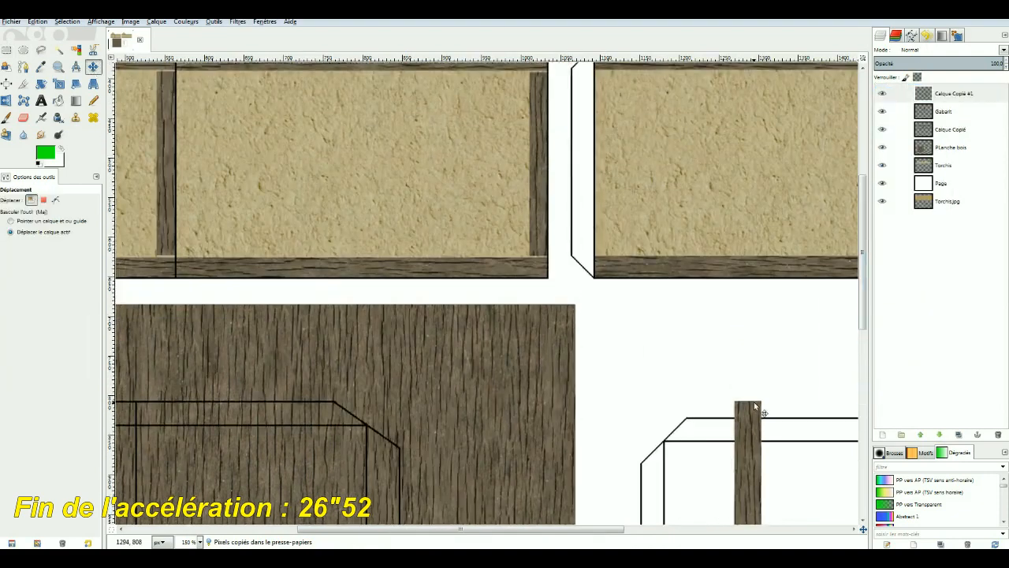
left_click_drag(755, 406, 686, 145)
- Delete the strip's overhang from the second gable wall's base beam downwards, using a rectangular selection of about 230 × 189 px
key("r")
left_click_drag(668, 403, 484, 270)
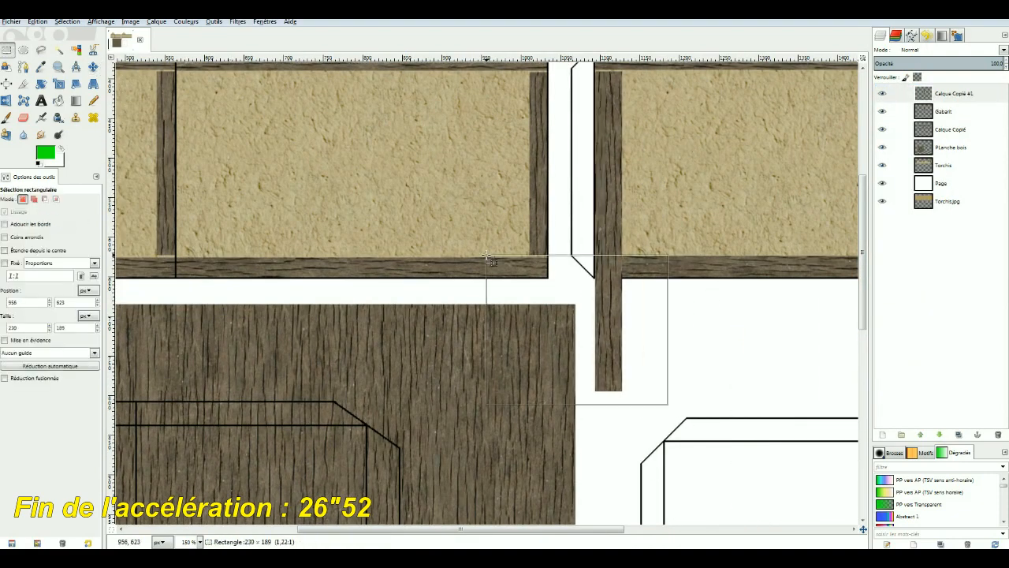
key("Delete")
left_click_drag(691, 339, 581, 254)
key("Delete")
- Narrow the strip by deleting its right side with a selection of about 118 × 290 px, and clear the selection
left_click(653, 79)
left_click_drag(703, 291, 610, 64)
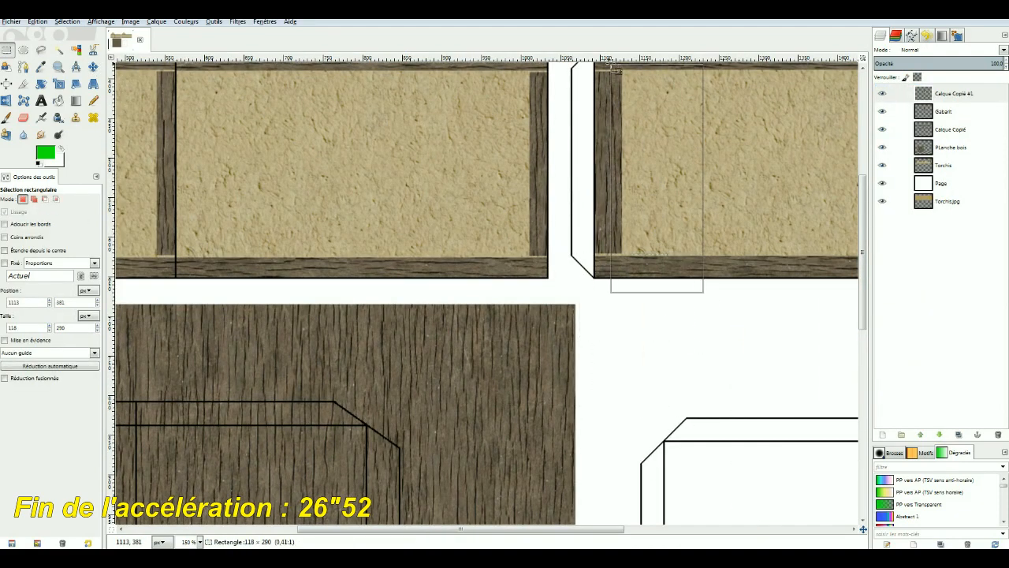
key("Delete")
left_click(652, 353)
- Select a vertical strip running down from the upper edge of the PLanche bois layer and copy it
left_click_drag(585, 530, 783, 530)
left_click_drag(863, 312, 863, 398)
scroll(773, 521, "down", 1)
left_click_drag(771, 529, 595, 529)
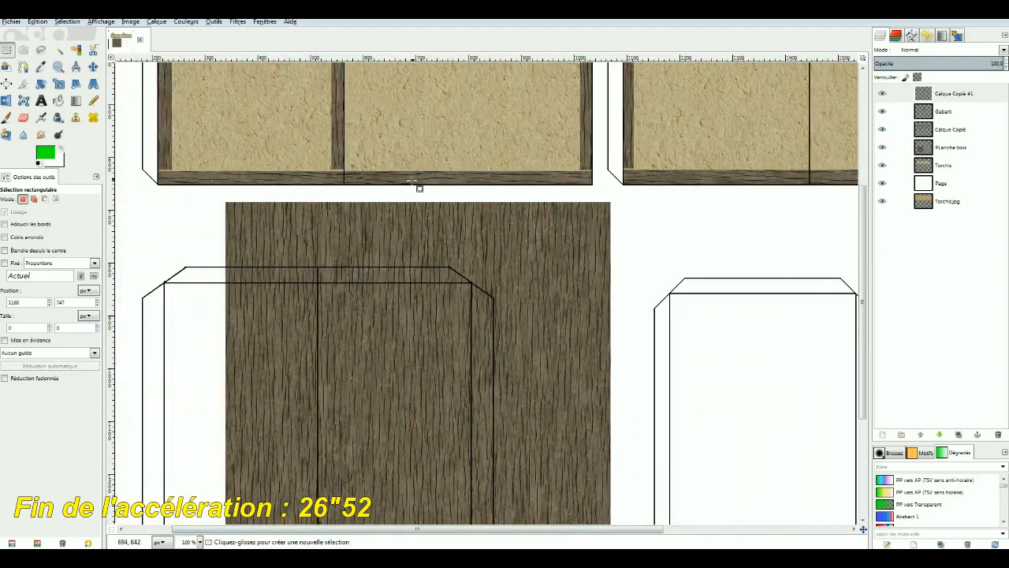
left_click_drag(384, 196, 400, 521)
left_click(971, 145)
key("ctrl+c")
- Paste the strip as a new layer and align it with the right edge of the second gable wall
key("ctrl+v")
right_click(977, 91)
left_click(907, 111)
left_click(93, 67)
left_click_drag(392, 276, 770, 255)
left_click_drag(862, 315, 863, 184)
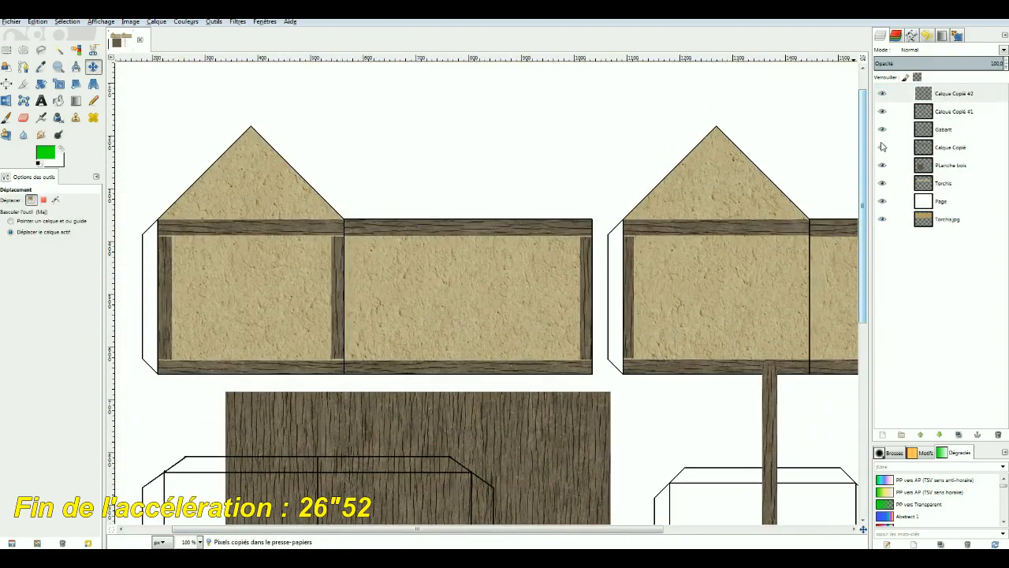
left_click_drag(661, 482, 681, 349)
scroll(757, 386, "up", 2)
left_click_drag(616, 210, 621, 209)
key("Right")
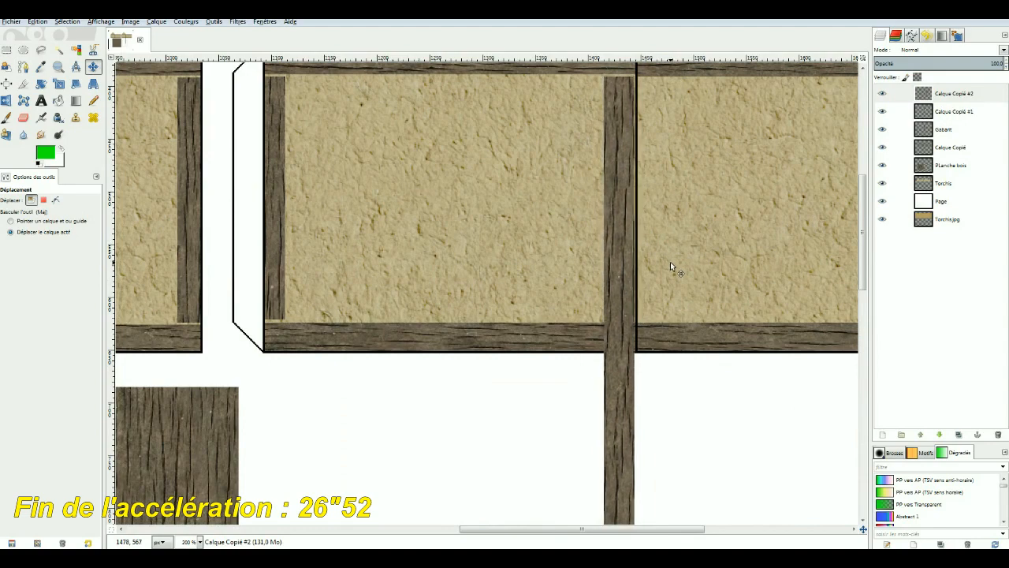
key("Right")
- Cut the strip's overhang from the base beam downwards, using a rectangular selection of about 152 × 511 px
left_click(7, 49)
left_click_drag(863, 287, 864, 379)
left_click_drag(683, 470, 522, 121)
key("ctrl+x")
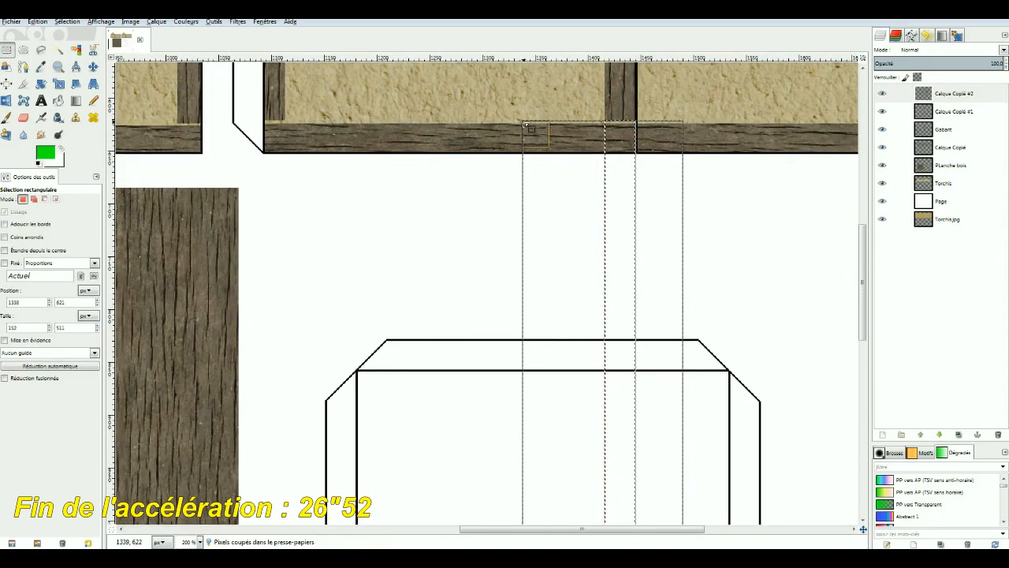
- Paste the cut piece as a new layer and align it with the left edge of the second long wall
key("ctrl+v")
right_click(977, 92)
left_click(906, 112)
left_click(93, 67)
left_click_drag(631, 252, 777, 176)
left_click_drag(863, 276, 863, 201)
left_click_drag(691, 351, 649, 206)
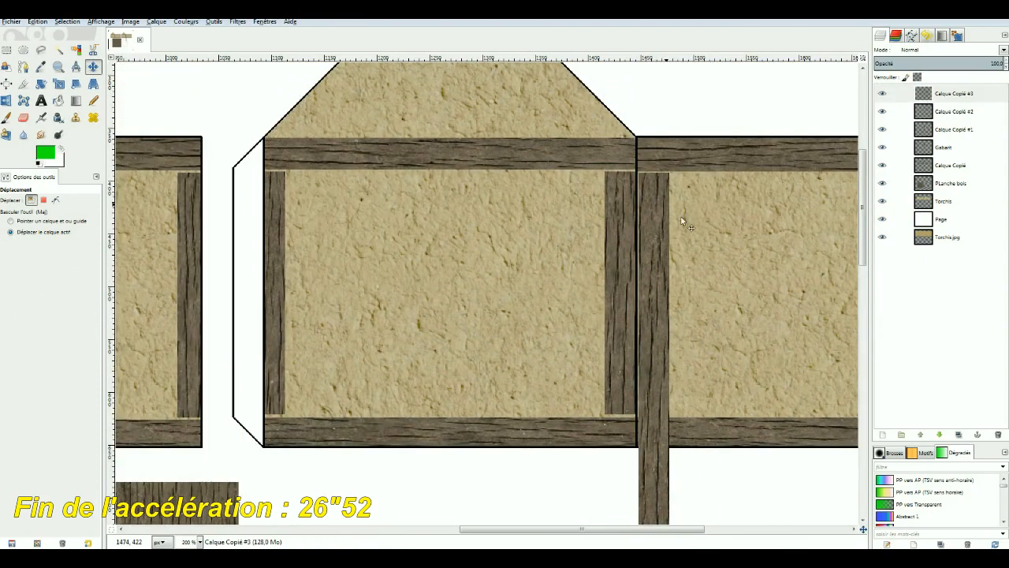
key("Up")
key("Left")
- Cut the overhang of the Calque Copié #3 strip from the base beam downwards, using a selection of about 147 × 292 px
scroll(853, 250, "down", 5)
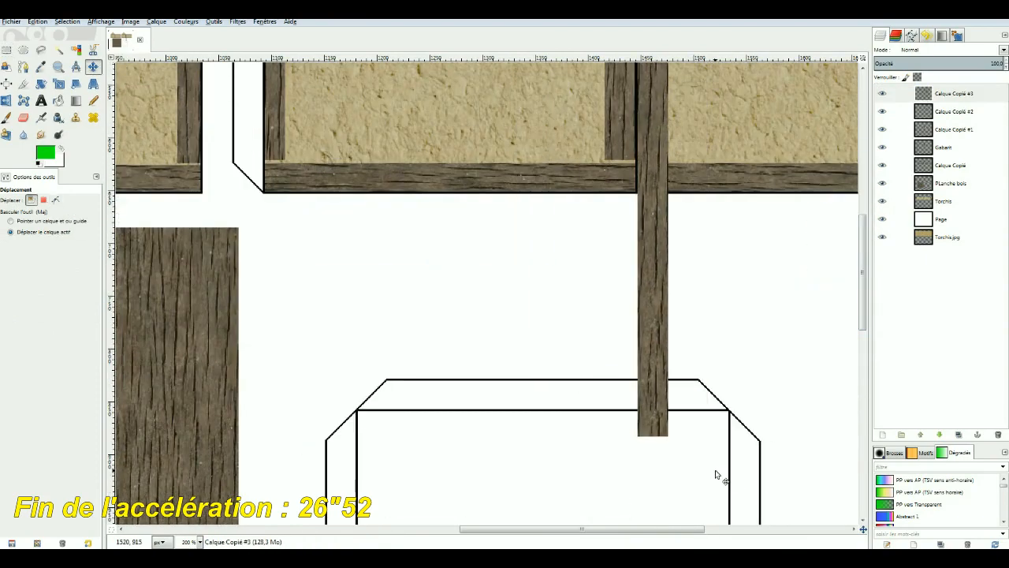
key("r")
left_click_drag(711, 467, 557, 160)
key("ctrl+x")
- Paste the remaining cut piece as a new layer and align it with the right edge of the second long wall
key("ctrl+v")
right_click(977, 92)
left_click(907, 112)
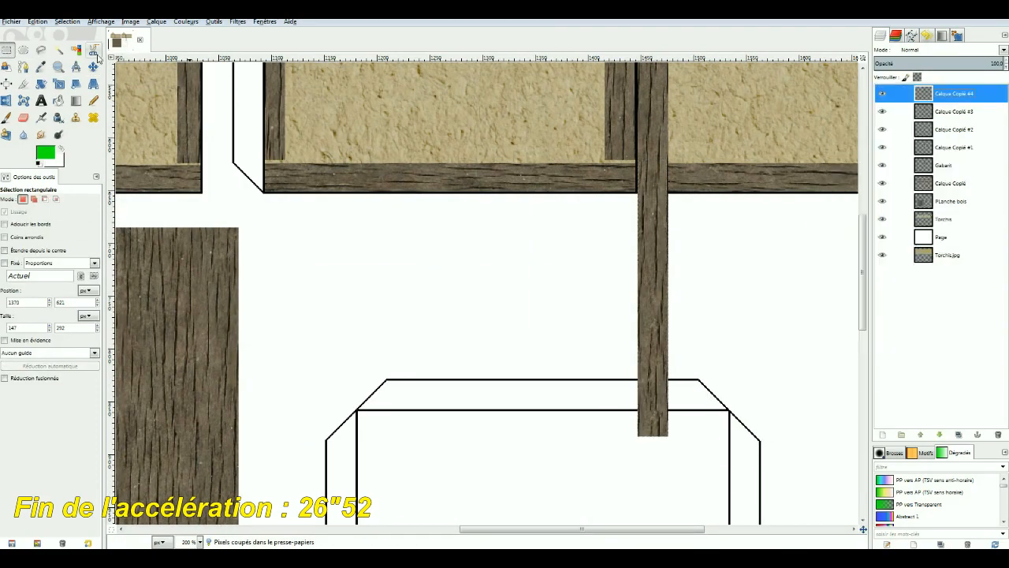
left_click(93, 67)
left_click_drag(581, 529, 637, 529)
left_click_drag(493, 364, 659, 354)
left_click_drag(862, 272, 863, 237)
left_click_drag(680, 334, 802, 125)
left_click_drag(750, 529, 819, 530)
scroll(671, 395, "up", 1)
left_click_drag(574, 317, 737, 311)
key("Left")
- Trim the upper end of the Calque Copié #3 strip just below the top beam and clear the selection
key("r")
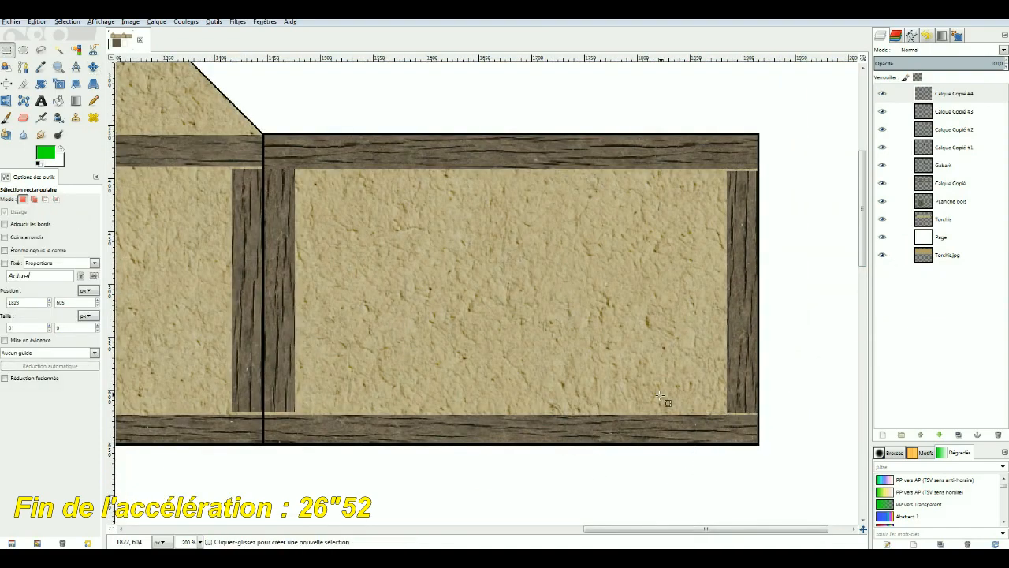
left_click_drag(334, 119, 190, 170)
left_click(882, 112)
left_click(882, 112)
left_click(964, 112)
left_click(538, 103)
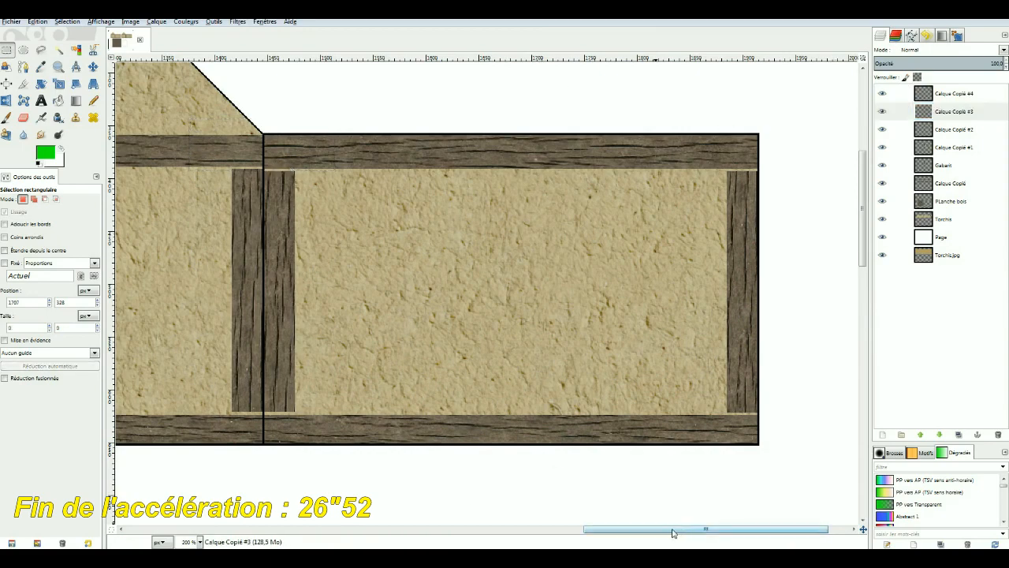
- Save the image and delete the left side of the Calque Copié #2 strip to narrow it
left_click_drag(674, 531, 516, 530)
key("ctrl+s")
left_click(882, 147)
left_click(882, 148)
left_click(950, 130)
left_click_drag(713, 482, 659, 135)
key("Delete")
- Delete the right side of the Calque Copié #3 strip to narrow it, and clear the selection
left_click(950, 112)
left_click_drag(809, 109, 752, 455)
key("Delete")
left_click(697, 490)
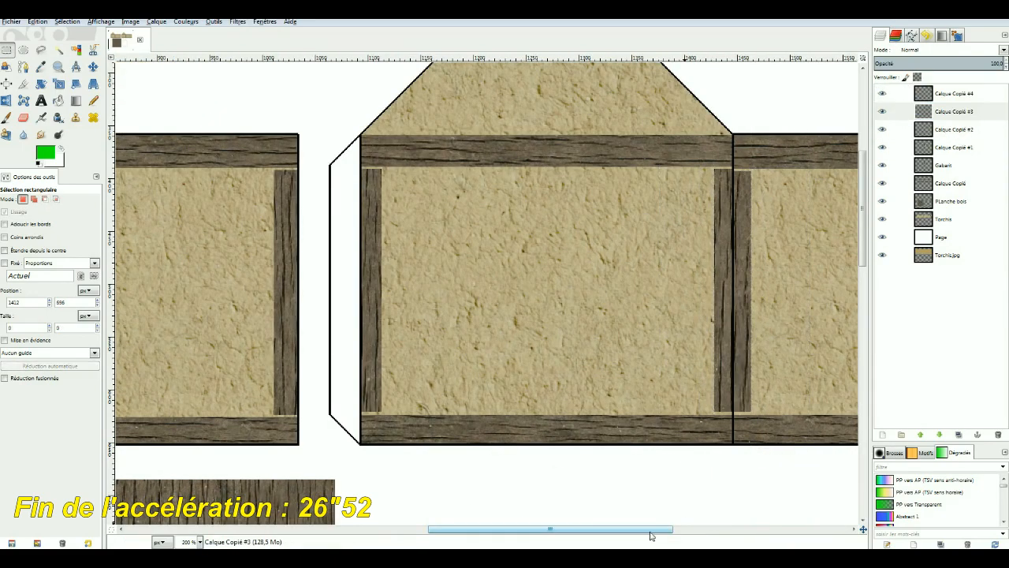
- Narrow the Calque Copié #4 strip by deleting its left side with a selection of about 44 × 326 px, and clear the selection
left_click_drag(651, 531, 808, 531)
left_click(907, 94)
left_click_drag(683, 99, 739, 450)
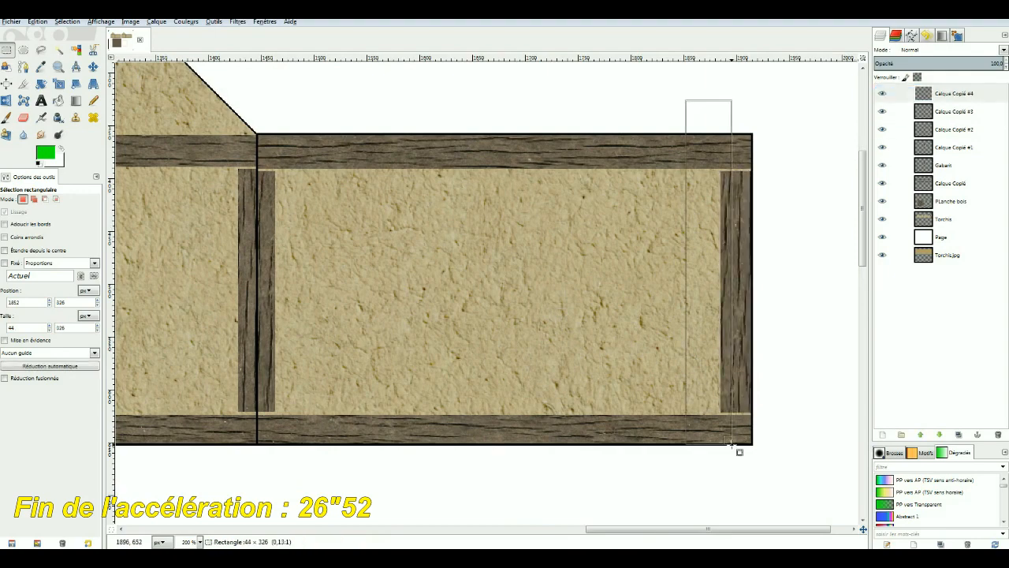
key("Delete")
left_click(781, 446)
- Merge the four strip layers, Calque Copié #4 to Calque Copié #1, into a single layer
right_click(951, 94)
left_click(868, 170)
right_click(950, 93)
left_click(867, 170)
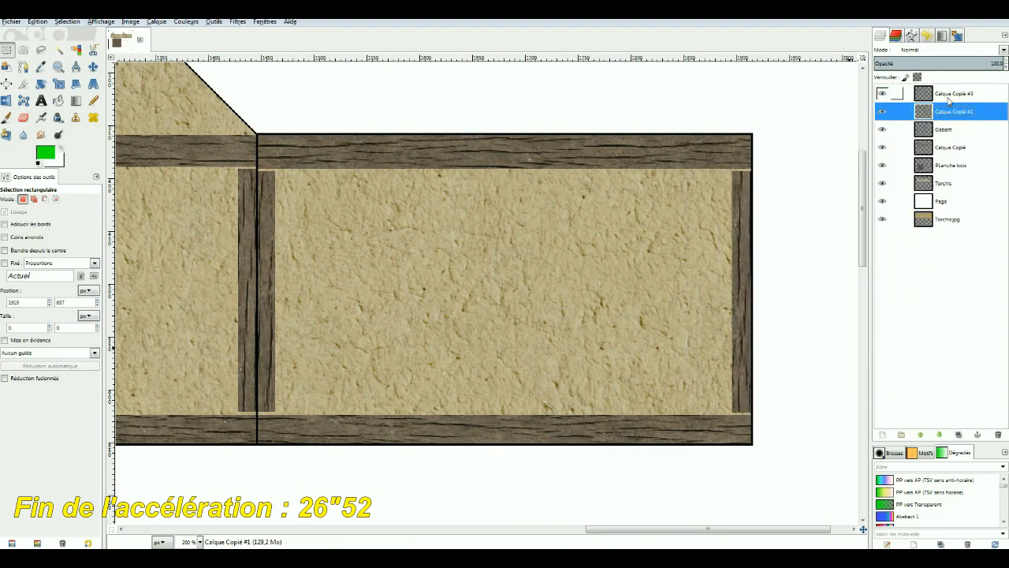
right_click(951, 93)
left_click(867, 170)
- Place the merged strip layer below Gabarit and merge it down into Calque Copié
left_click_drag(956, 130, 956, 128)
right_click(951, 111)
left_click(867, 186)
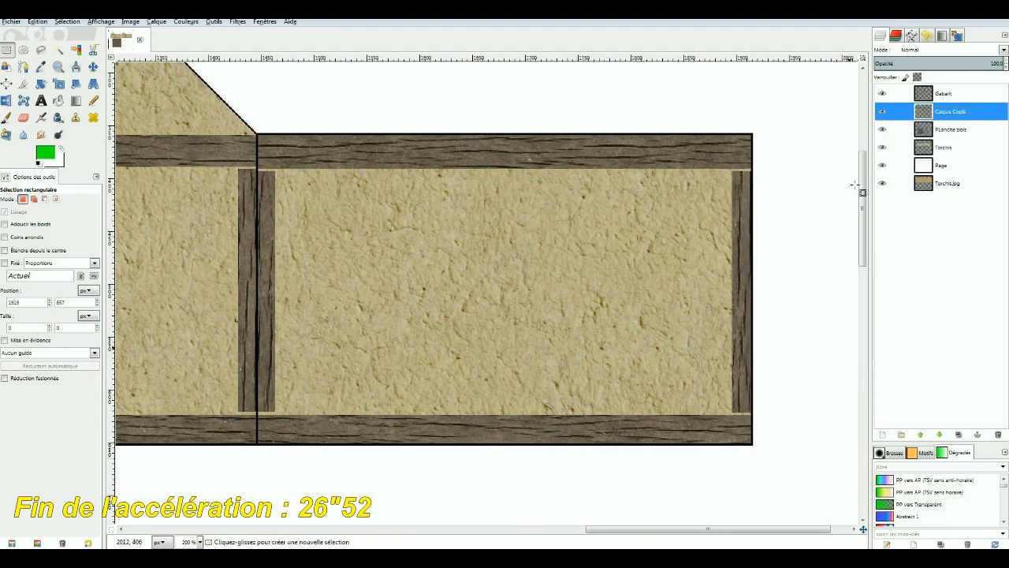
- Save the image and copy a vertical strip of about 48 × 484 px from the PLanche bois layer
key("Page_Down")
key("ctrl+s")
left_click_drag(862, 259, 862, 344)
left_click_drag(812, 529, 485, 529)
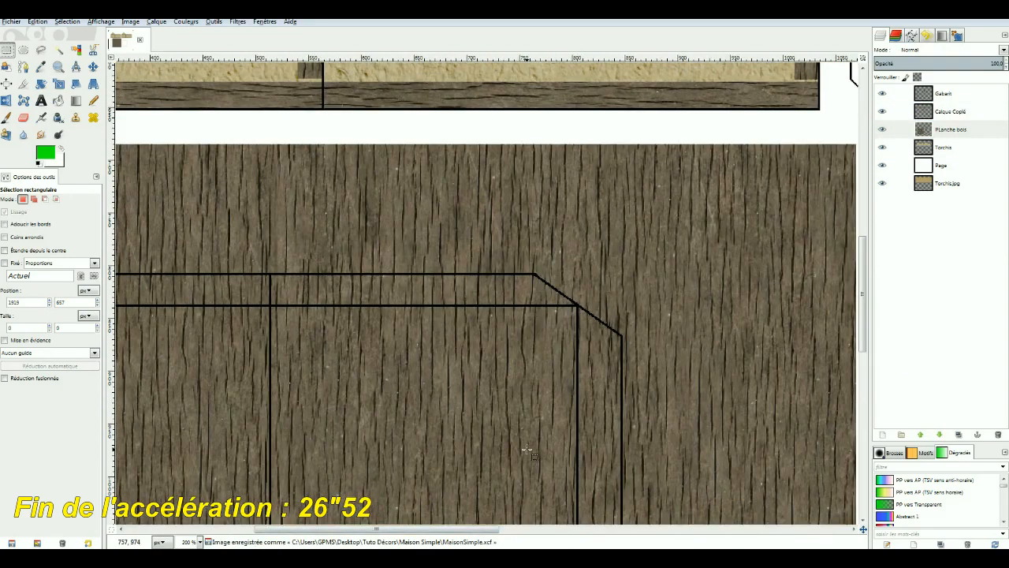
scroll(339, 277, "down", 3)
left_click_drag(290, 230, 303, 389)
key("ctrl+c")
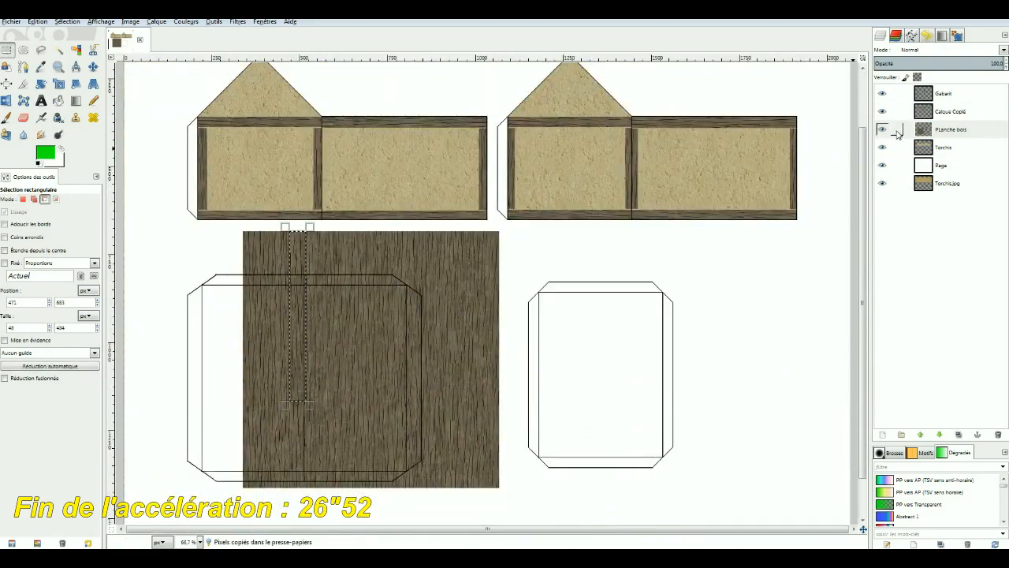
- Paste the copied wood strip as a new layer and move it over the first gable wall
key("ctrl+v")
right_click(951, 93)
left_click(878, 118)
key("m")
left_click_drag(227, 223, 199, 82)
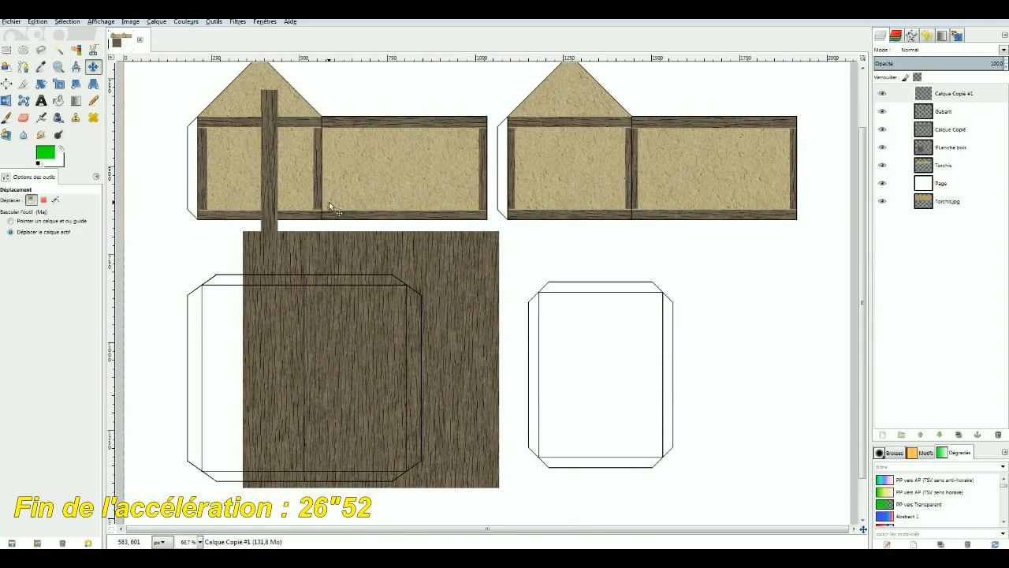
scroll(328, 202, "up", 1)
scroll(377, 400, "up", 2)
scroll(378, 399, "down", 1)
left_click_drag(378, 399, 283, 385)
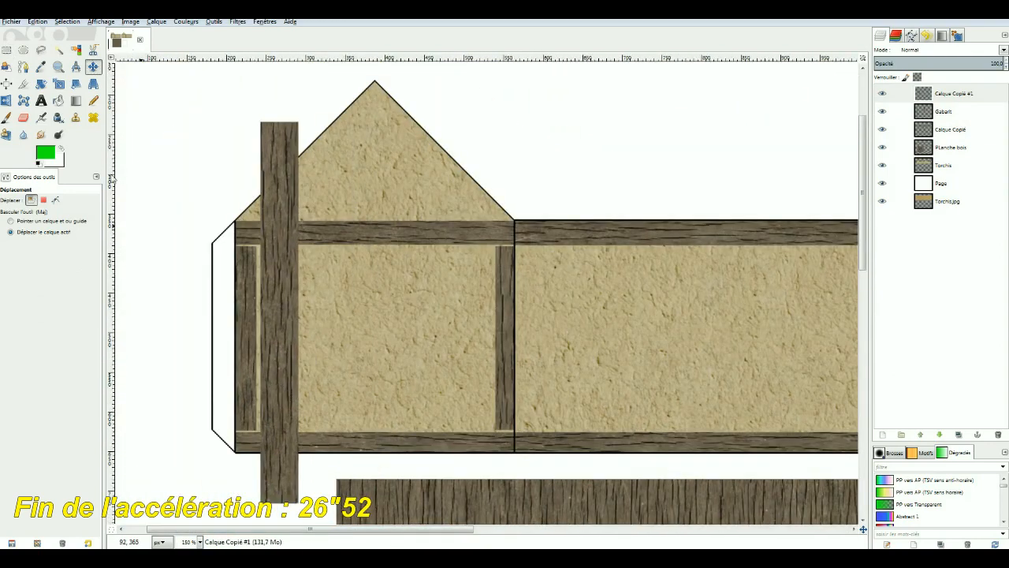
- Rotate the Calque Copié #1 strip by 45.10° and place it along the first gable's left slope
key("shift+r")
left_click(279, 166)
type("45")
key("Tab")
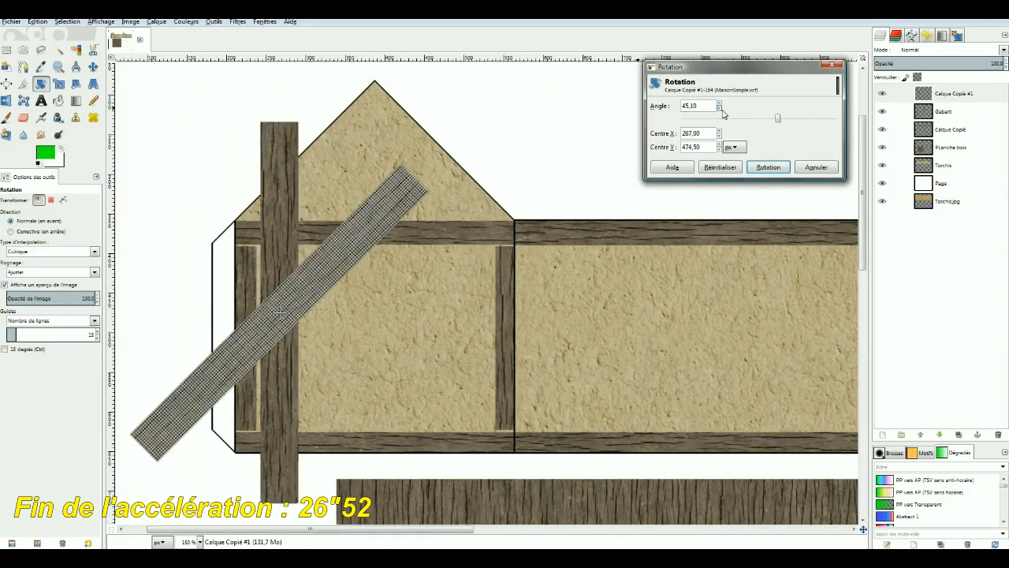
left_click(768, 167)
key("m")
left_click_drag(314, 335, 327, 161)
- Trim the sloped beam by deleting its overhang below the gable base and everything right of the apex, and clear the selection
scroll(520, 251, "up", 1)
scroll(463, 530, "left", 3)
scroll(348, 422, "up", 1)
scroll(350, 425, "up", 1)
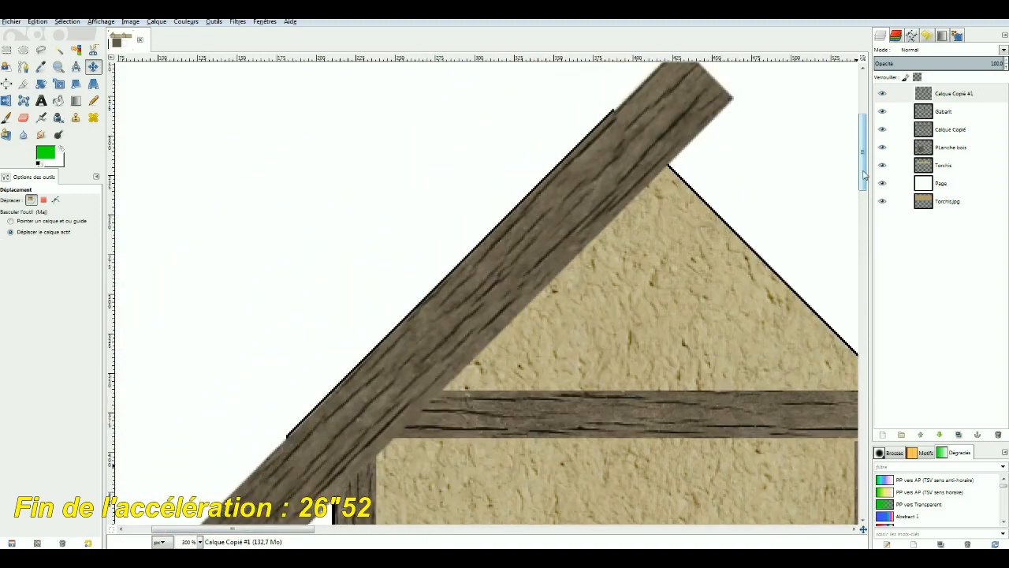
key("r")
scroll(125, 432, "down", 4)
left_click_drag(120, 430, 660, 164)
key("Delete")
left_click(687, 165)
scroll(688, 165, "up", 2)
scroll(765, 107, "up", 1)
left_click_drag(785, 122, 611, 383)
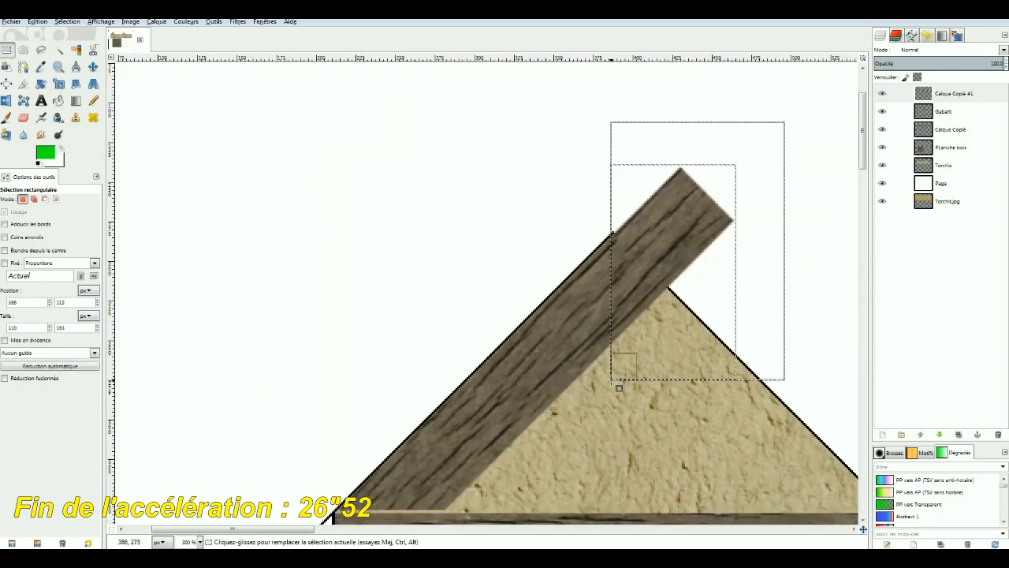
key("Delete")
left_click(537, 183)
- Narrow the left sloped beam by deleting its inner side with a freehand selection parallel to the slope, and clear the selection
left_click(41, 50)
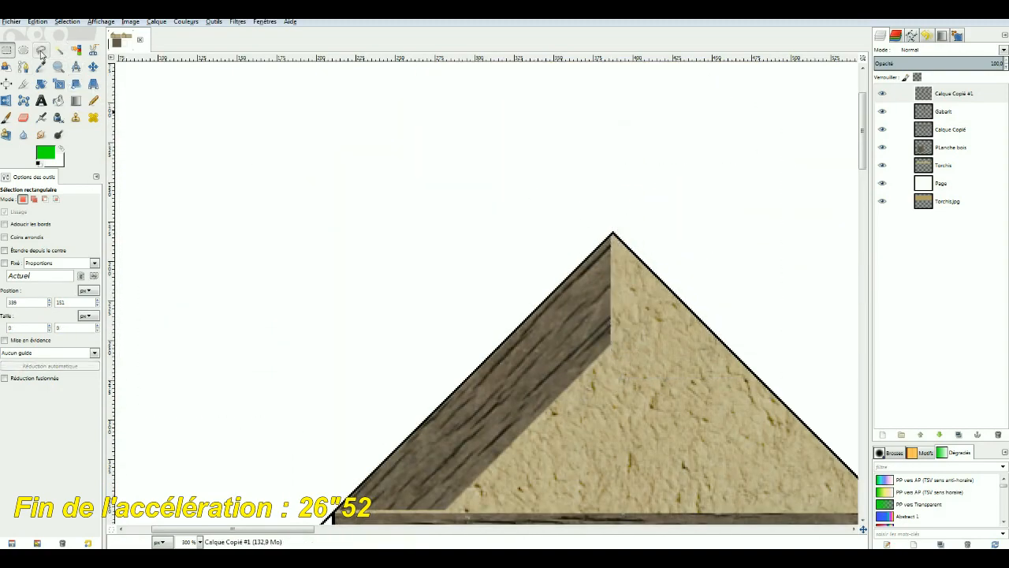
left_click(612, 276)
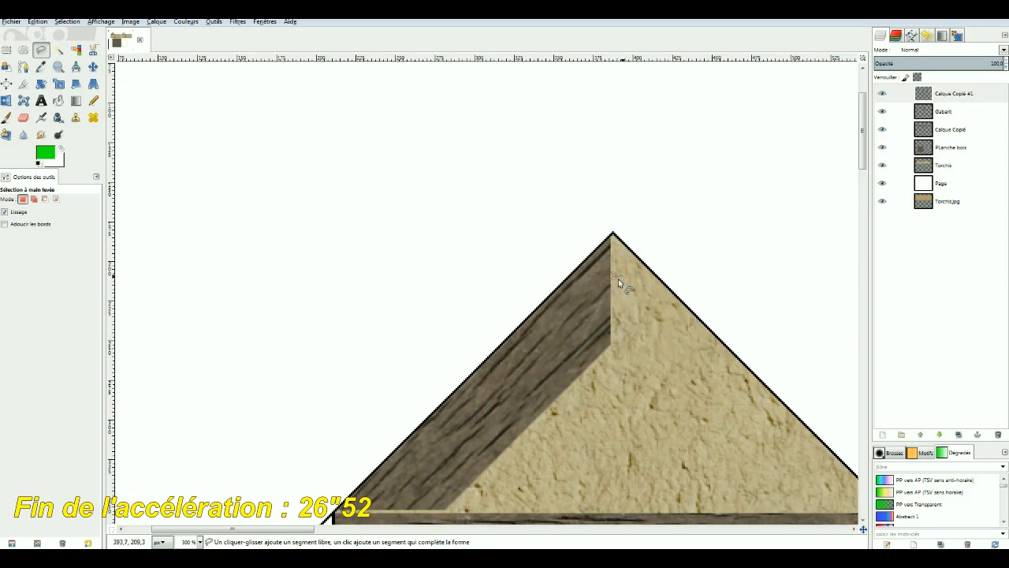
mouse_move(380, 520)
left_mouse_down()
mouse_move(612, 430)
mouse_move(616, 275)
left_mouse_up()
key("Delete")
left_click(6, 50)
left_click(630, 350)
- Copy another vertical strip from the PLanche bois layer and paste it as a new layer
scroll(622, 339, "down", 20)
mouse_move(522, 198)
left_mouse_down()
mouse_move(566, 345)
mouse_move(599, 337)
mouse_move(601, 320)
left_mouse_up()
scroll(583, 343, "down", 11)
left_click(951, 147)
key("ctrl+c")
key("ctrl+v")
right_click(946, 94)
left_click(938, 115)
- Rotate the Calque Copié #2 strip to the opposite diagonal and place it along the first gable's right slope
left_click(93, 67)
left_click_drag(561, 258, 484, 356)
left_click(41, 84)
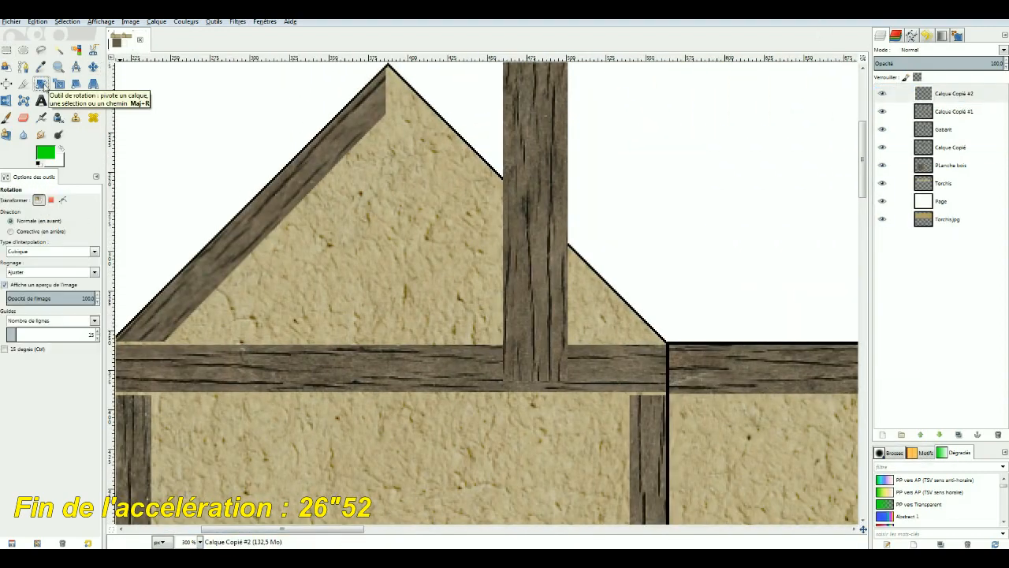
left_click(709, 124)
left_click(769, 168)
key("m")
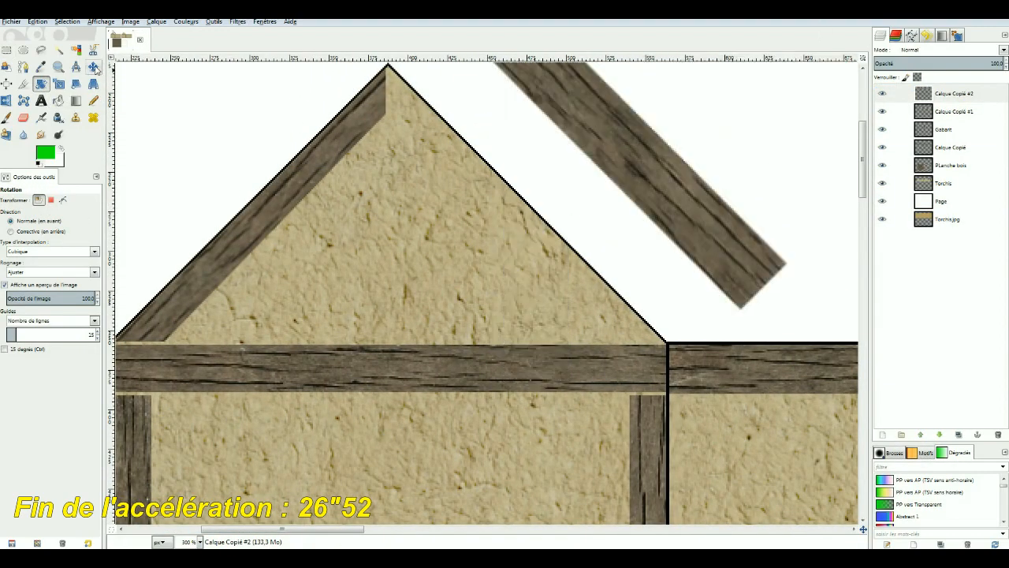
mouse_move(532, 112)
left_mouse_down()
mouse_move(627, 349)
mouse_move(604, 326)
left_mouse_up()
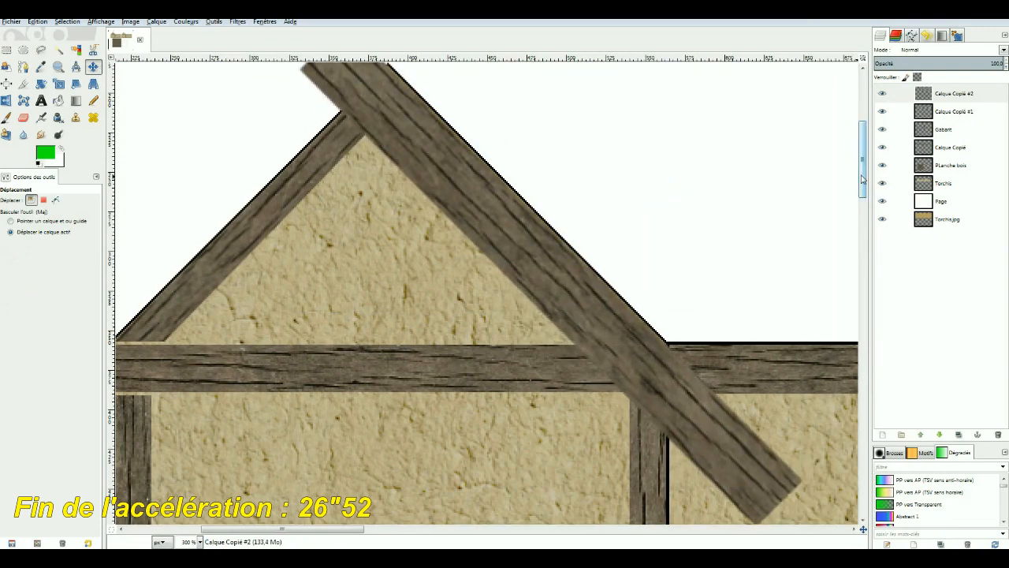
- Trim the right sloped beam by deleting its parts left of the apex and below the gable base, and clear the selection
key("r")
scroll(232, 165, "up", 4)
left_click_drag(285, 118, 387, 335)
key("Delete")
left_click(830, 189)
scroll(830, 237, "down", 4)
mouse_move(826, 473)
left_mouse_down()
mouse_move(462, 269)
mouse_move(467, 258)
left_mouse_up()
key("Delete")
left_click(728, 165)
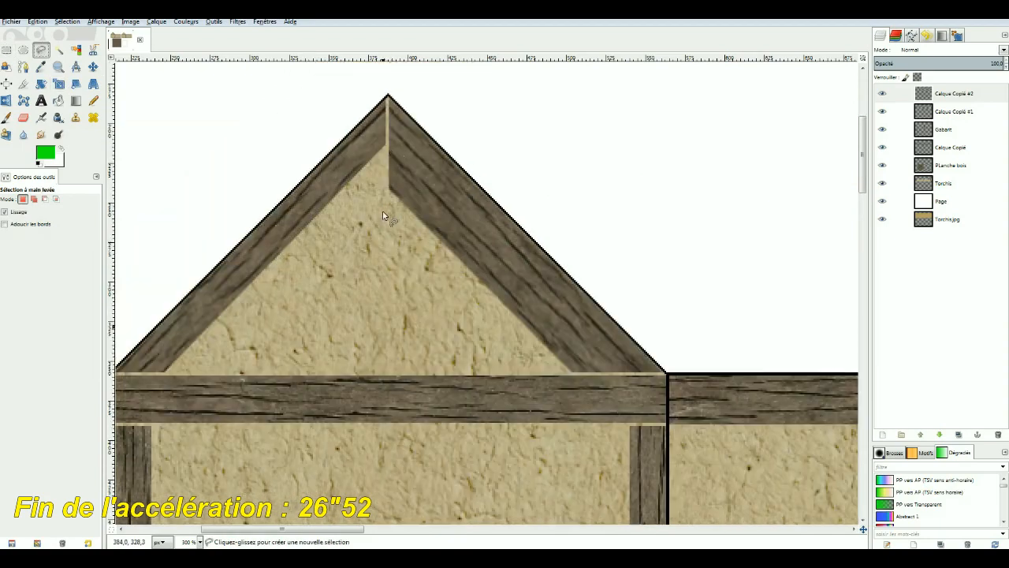
- Narrow the right sloped beam with a freehand selection along its inner side and merge it down into Calque Copié #1
left_click(41, 49)
scroll(382, 211, "up", 3)
left_click(387, 144)
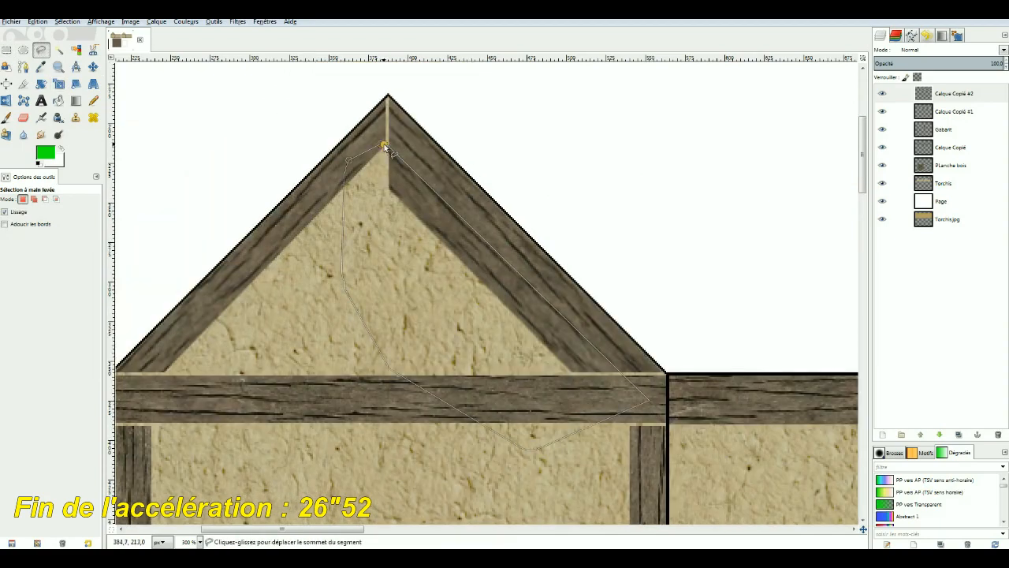
key("r")
right_click(830, 96)
left_click(871, 184)
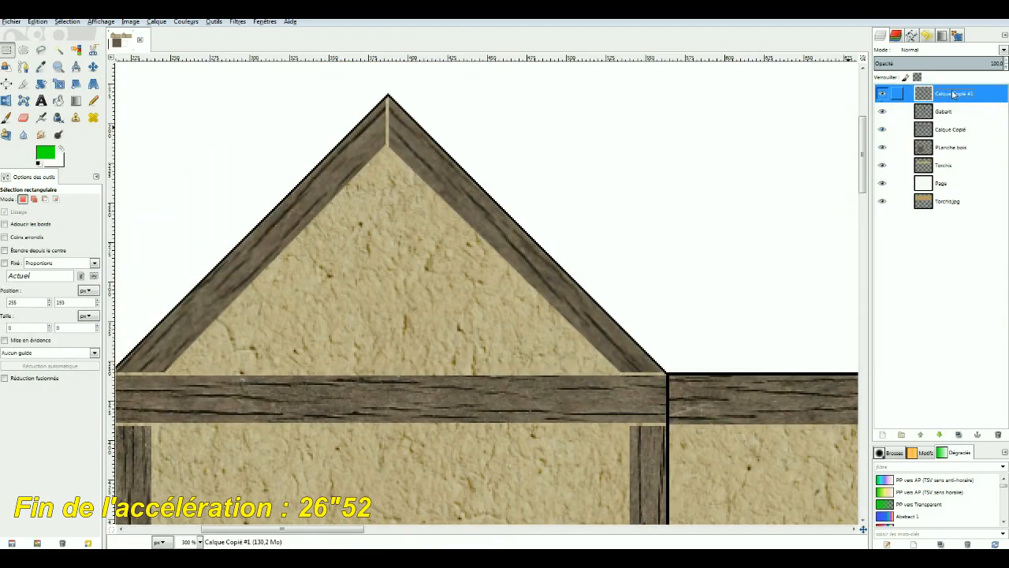
- Duplicate the Calque Copié #1 gable beams, offset the copy beside the original and flip it horizontally
right_click(987, 96)
left_click(906, 132)
key("m")
left_click_drag(442, 182, 652, 172)
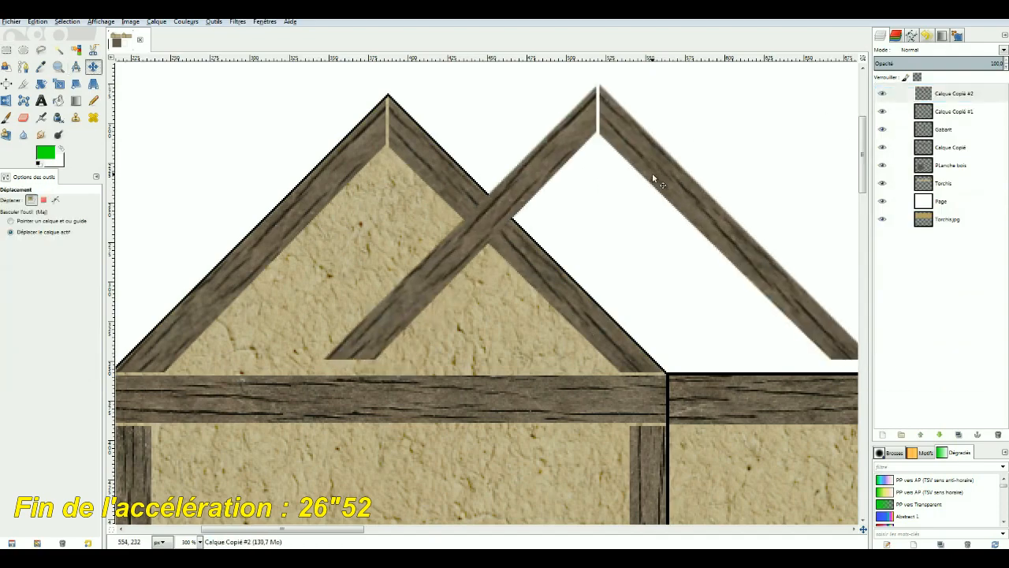
left_click(156, 21)
mouse_move(213, 148)
left_click(351, 147)
- Fit the duplicated gable beams exactly onto the second gable and merge them down into Calque Copié #1
left_click_drag(438, 208, 654, 221)
scroll(656, 228, "down", 3)
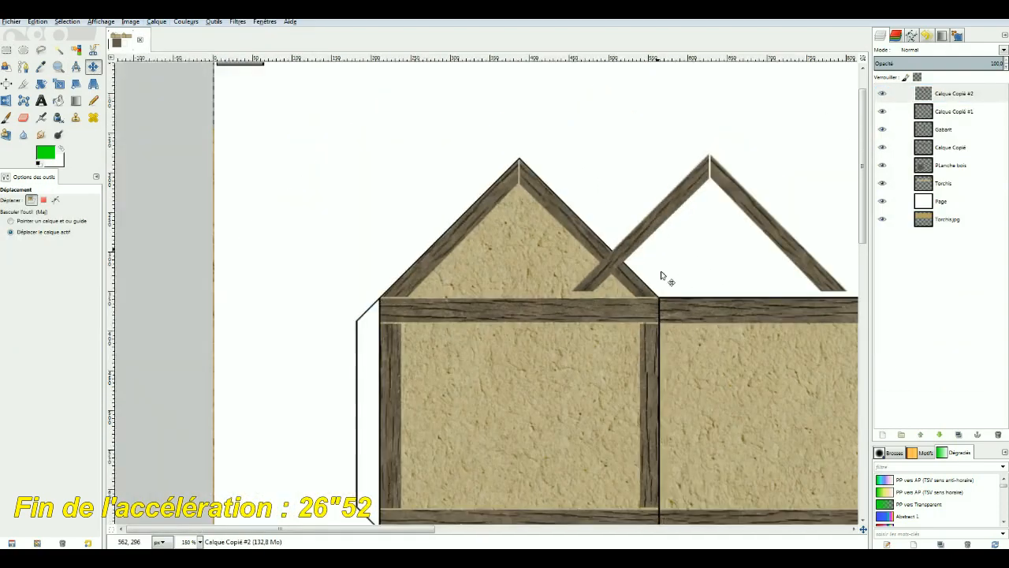
scroll(631, 270, "right", 6)
left_click_drag(345, 265, 581, 290)
scroll(660, 282, "up", 3)
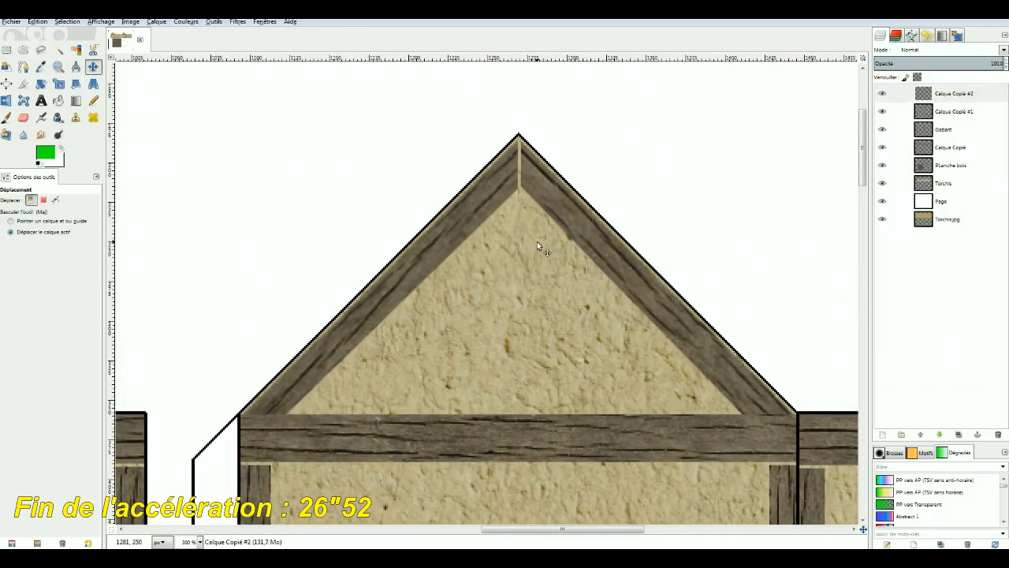
key("Right")
key("Down")
key("Up")
right_click(974, 94)
left_click(891, 149)
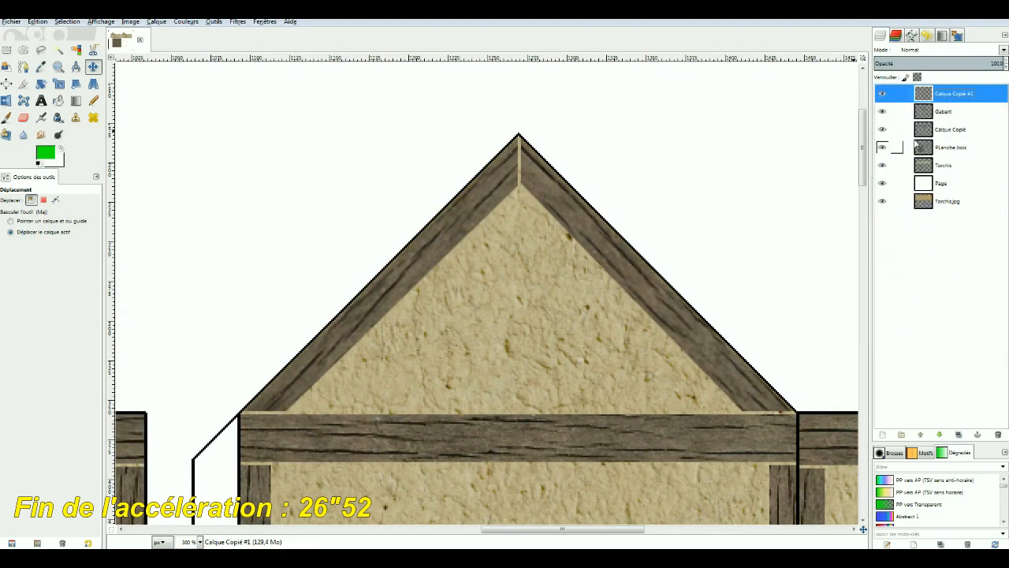
- Lower the Calque Copié #1 layer below Gabarit and merge it down into the Calque Copié layer
left_click(939, 435)
right_click(959, 112)
left_click(828, 203)
- Examine the beams across all the wall panels and gables, and look up the horizontal mirror option among the layer transforms
scroll(684, 515, "down", 4)
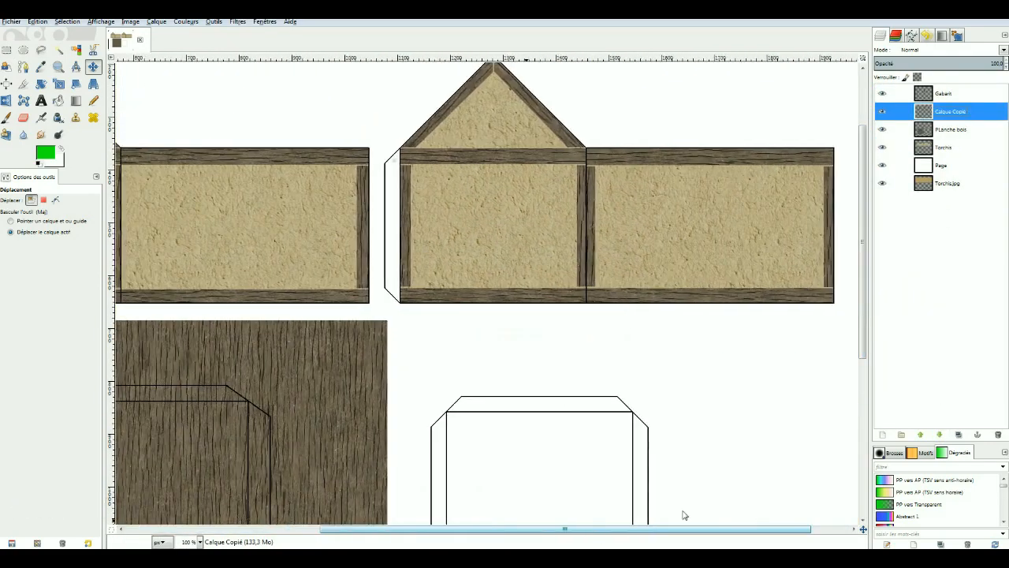
left_click_drag(684, 515, 647, 504)
scroll(659, 442, "up", 1)
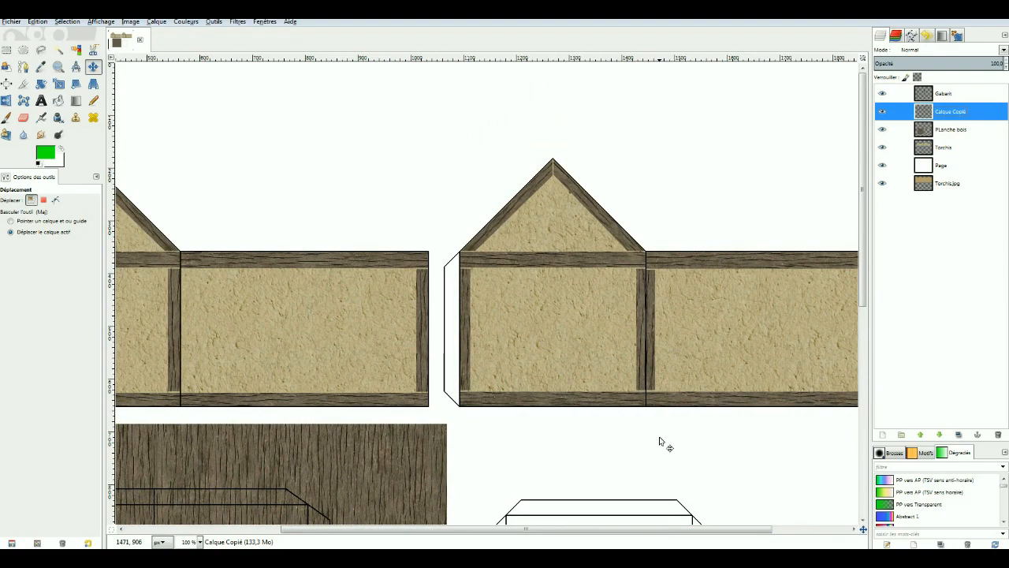
left_click_drag(591, 526, 485, 536)
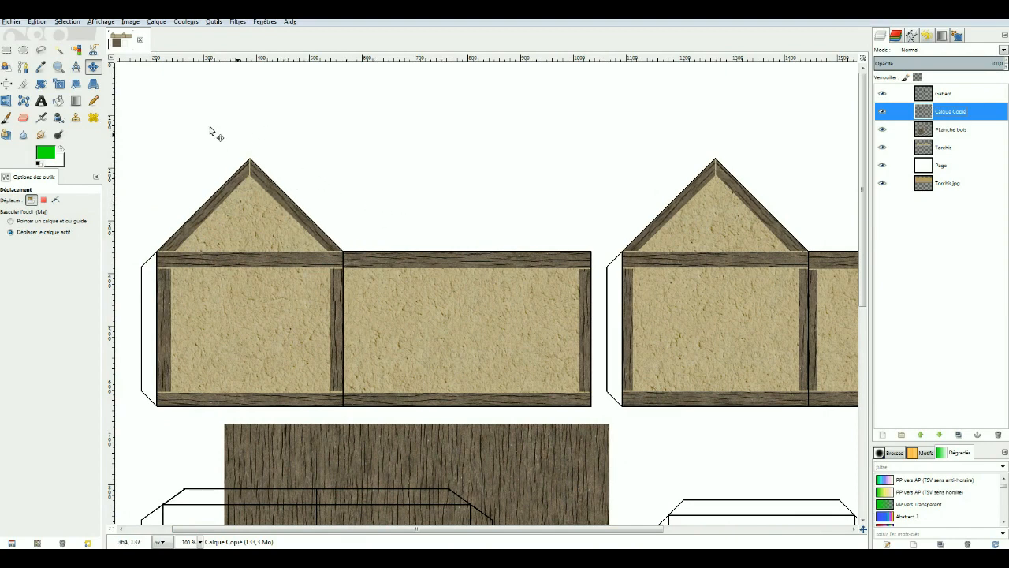
left_click(156, 22)
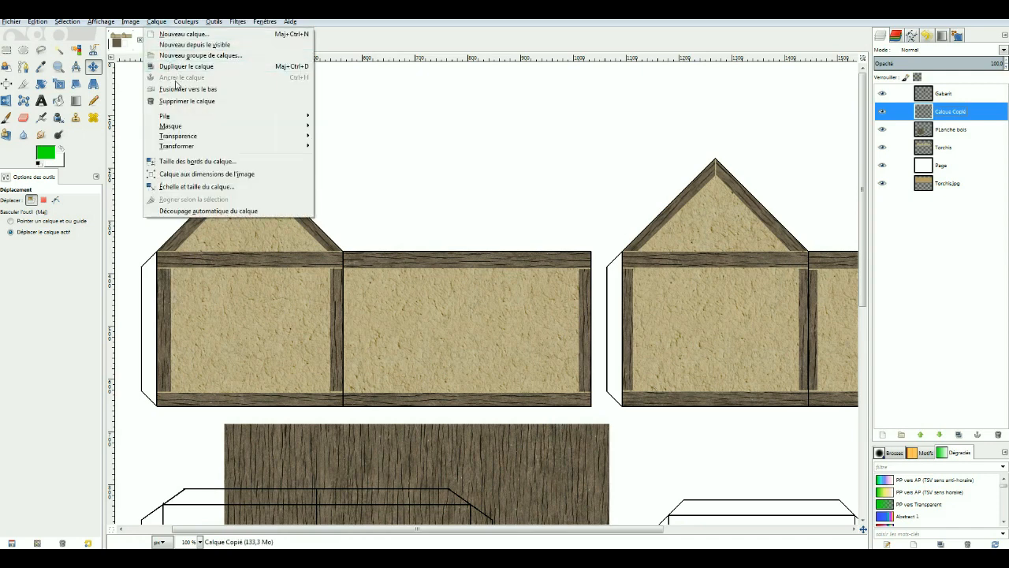
mouse_move(194, 150)
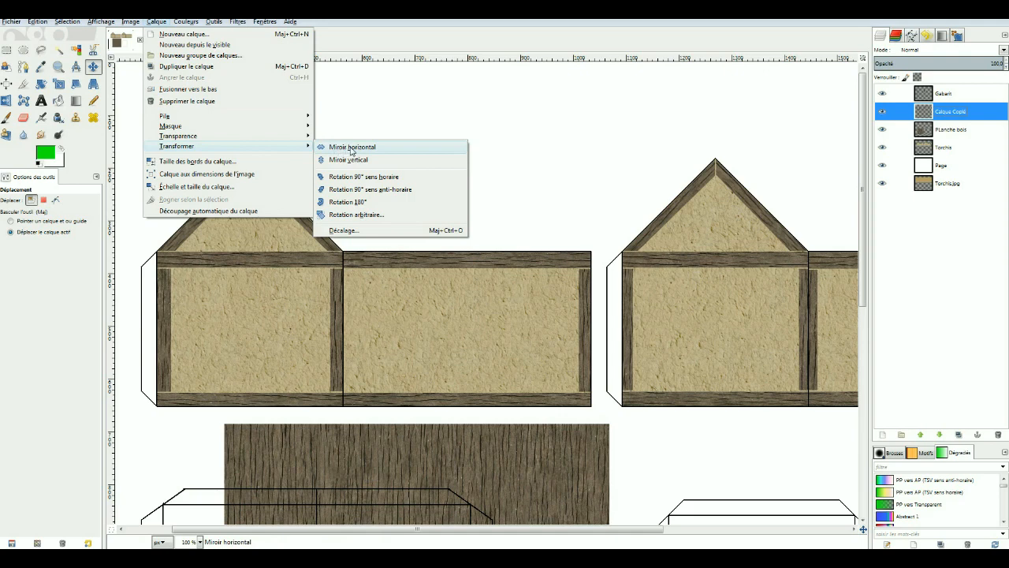
left_click(448, 33)
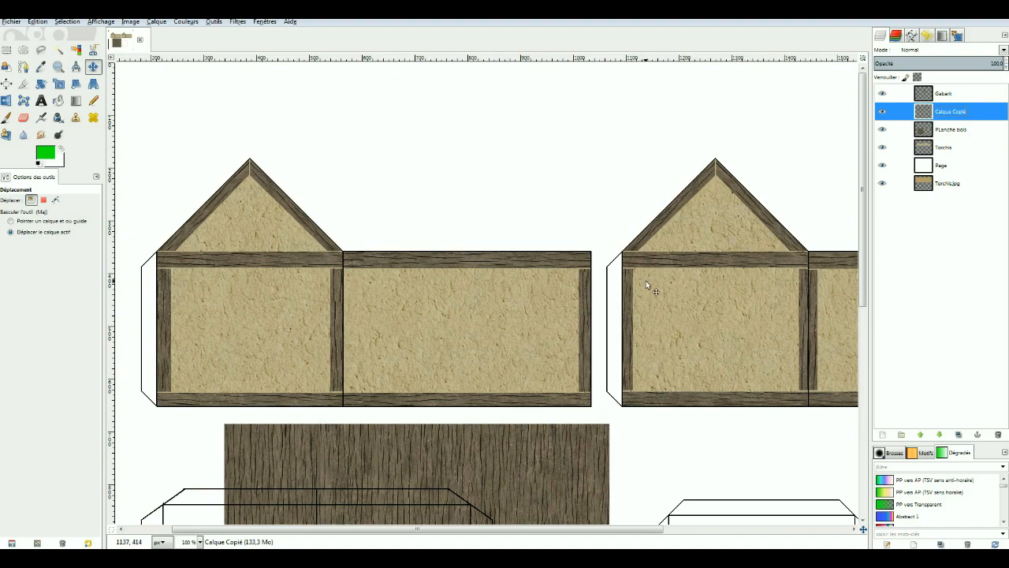
mouse_move(624, 529)
left_mouse_down()
mouse_move(815, 531)
mouse_move(565, 537)
left_mouse_up()
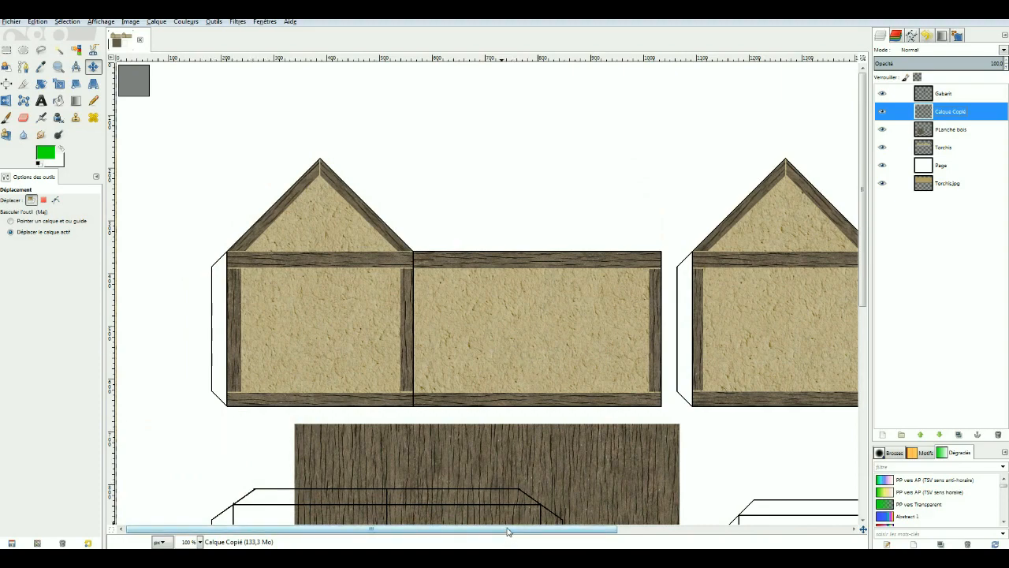
left_click_drag(529, 531, 696, 531)
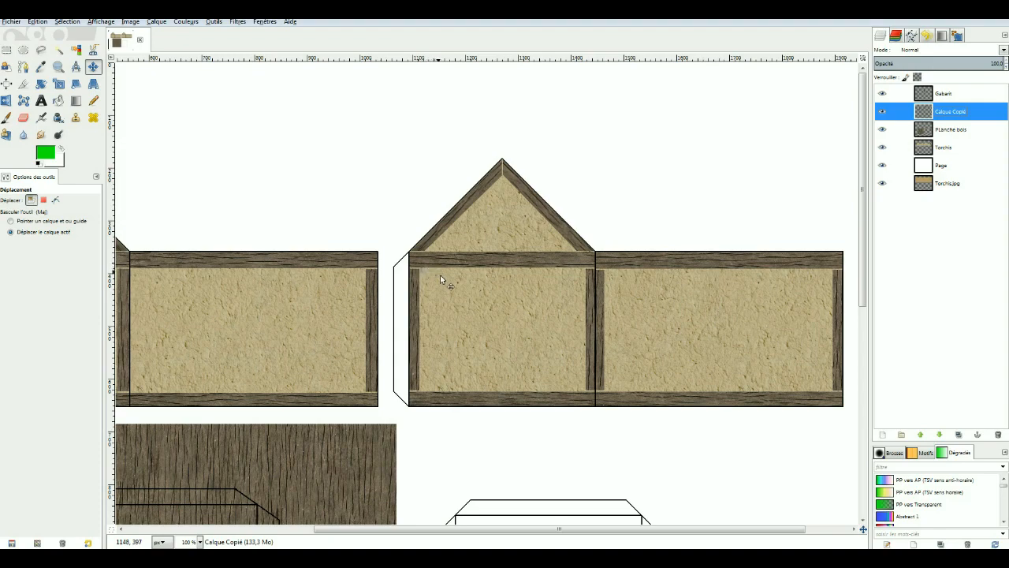
left_click_drag(568, 530, 377, 530)
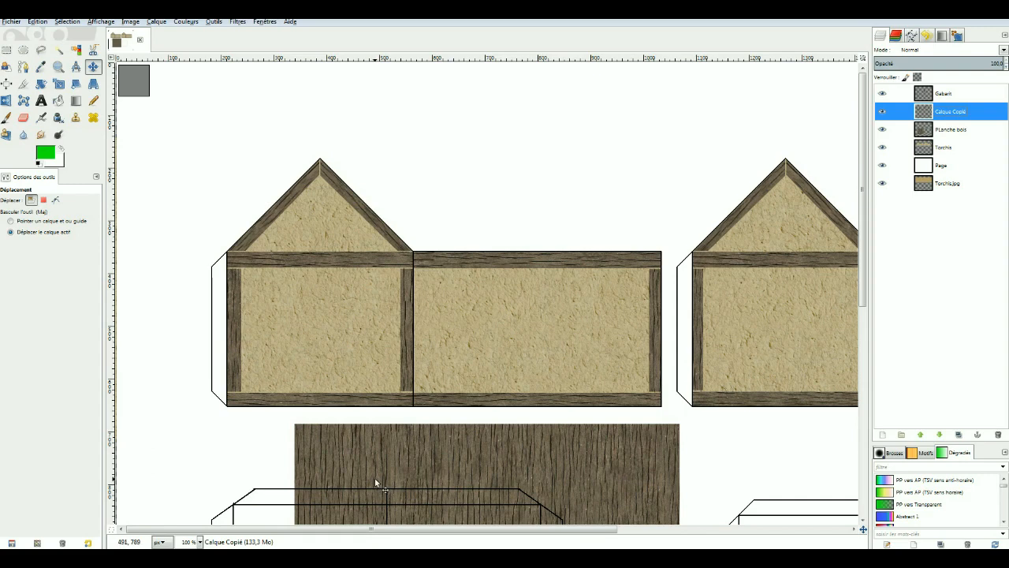
- Save the image and hide the PLanche bois layer, checking the Calque Copié layer's content by toggling its visibility
key("ctrl+s")
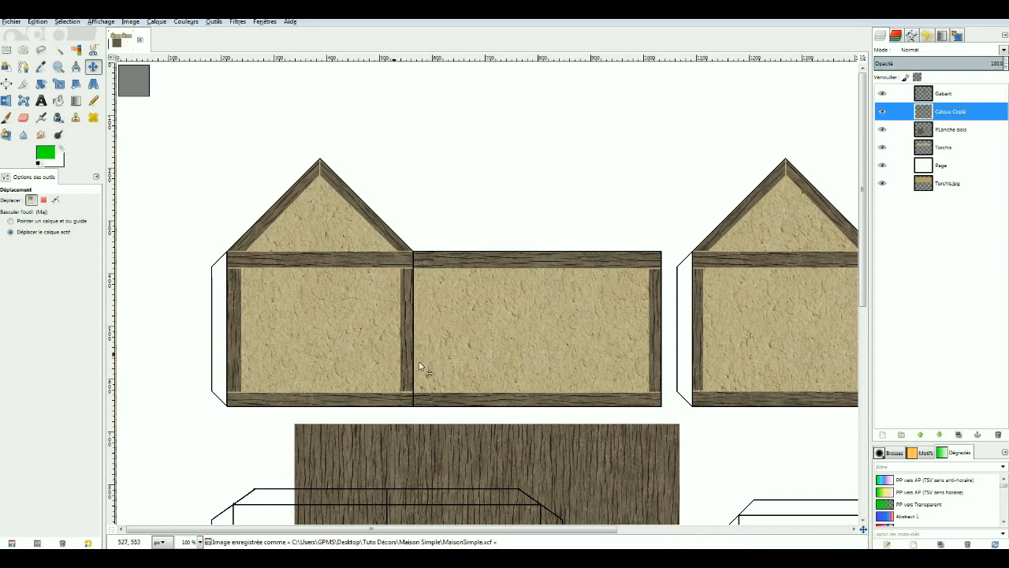
left_click(882, 130)
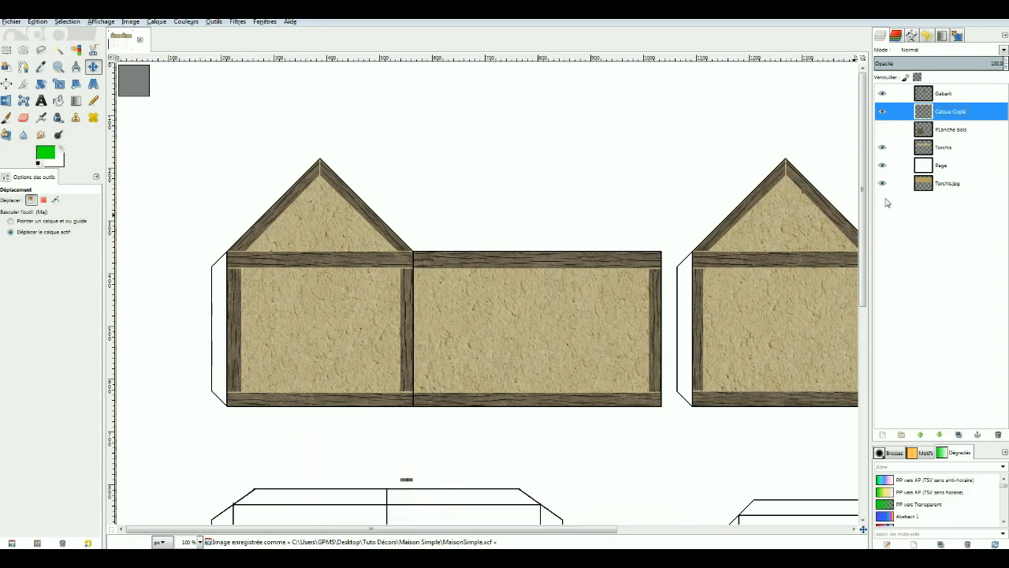
left_click(883, 112)
left_click(883, 113)
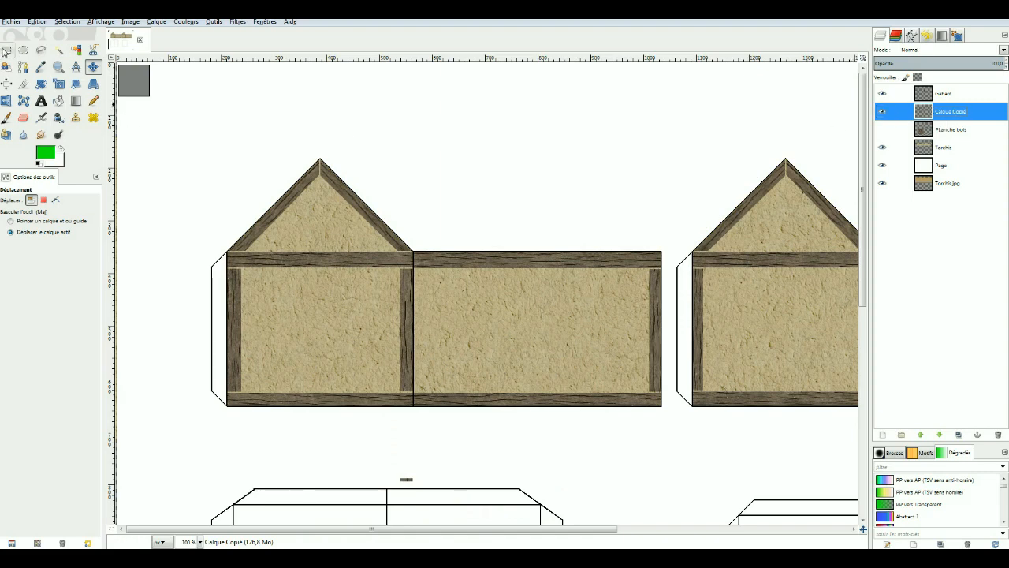
- Delete the stray wood fragment near the roof template's upper edge from the Calque Copié layer and clear the selection
left_click(6, 49)
left_click_drag(357, 450, 438, 494)
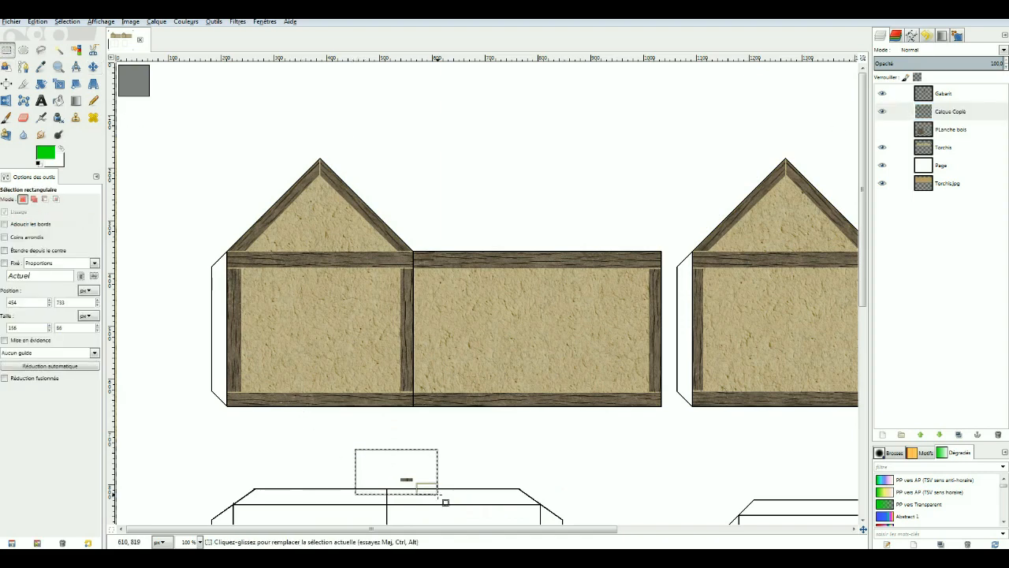
left_click(555, 453)
- Rename the Calque Copié layer as Poutres
left_click(951, 113)
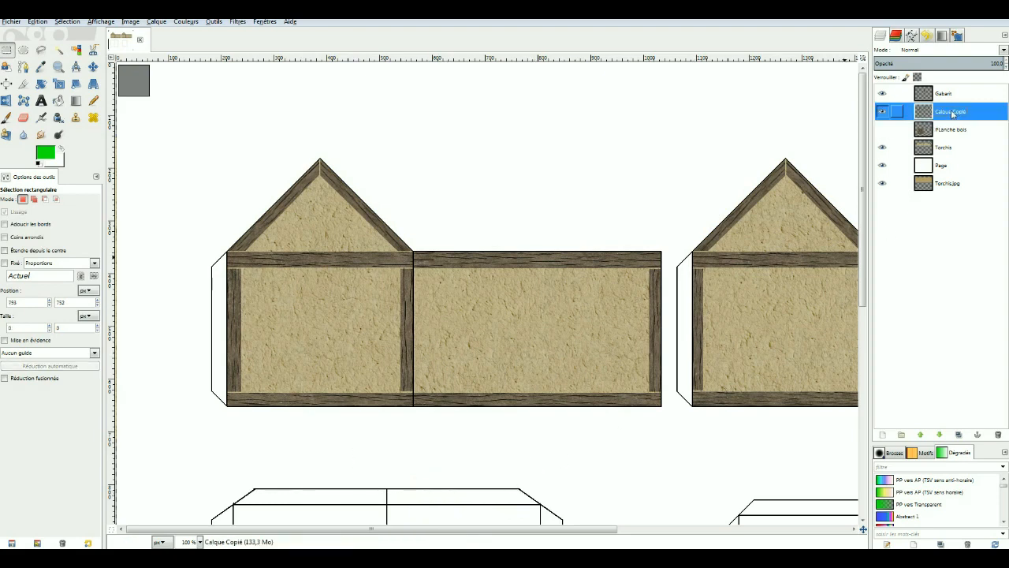
double_click(945, 114)
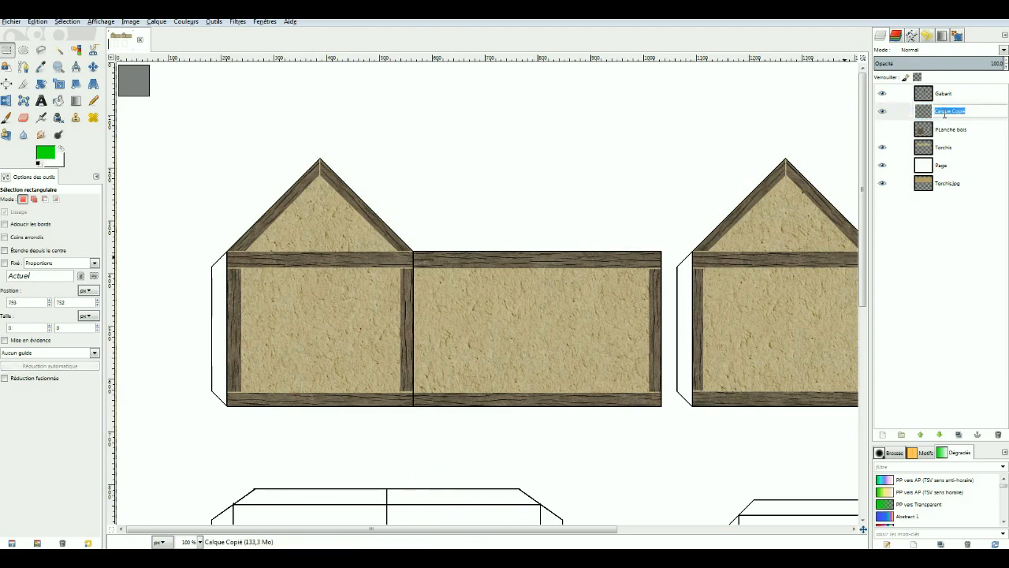
type("Poutres")
key("Return")
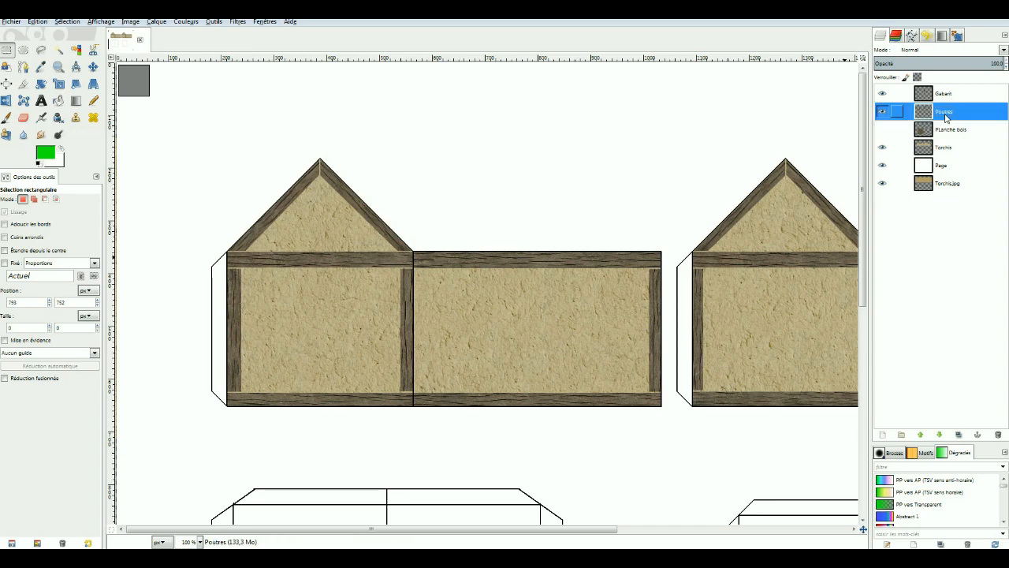
- Export the image over the existing TX-MaisonSimple.jpg in the Maison Simple folder
left_click(11, 21)
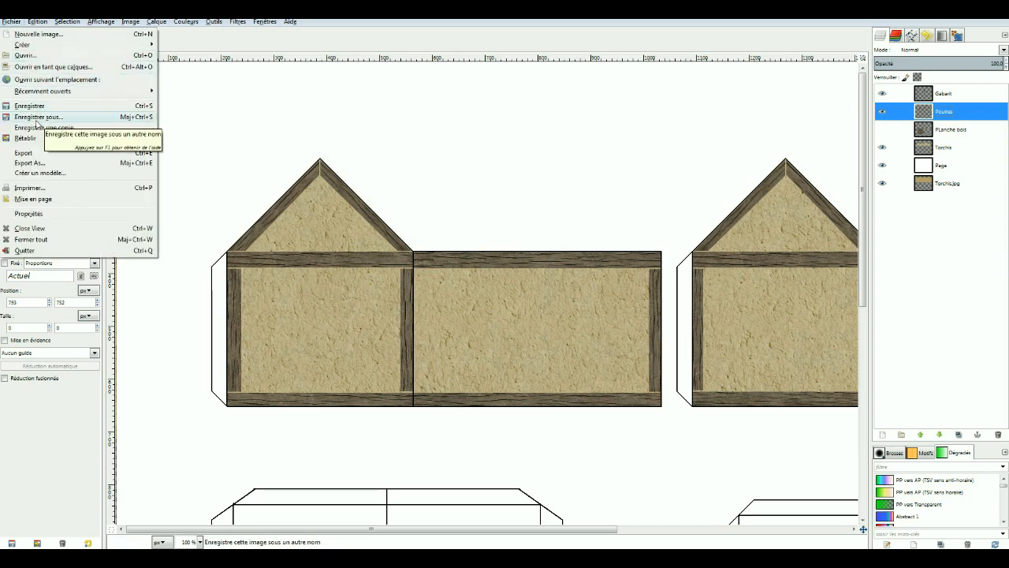
left_click(32, 163)
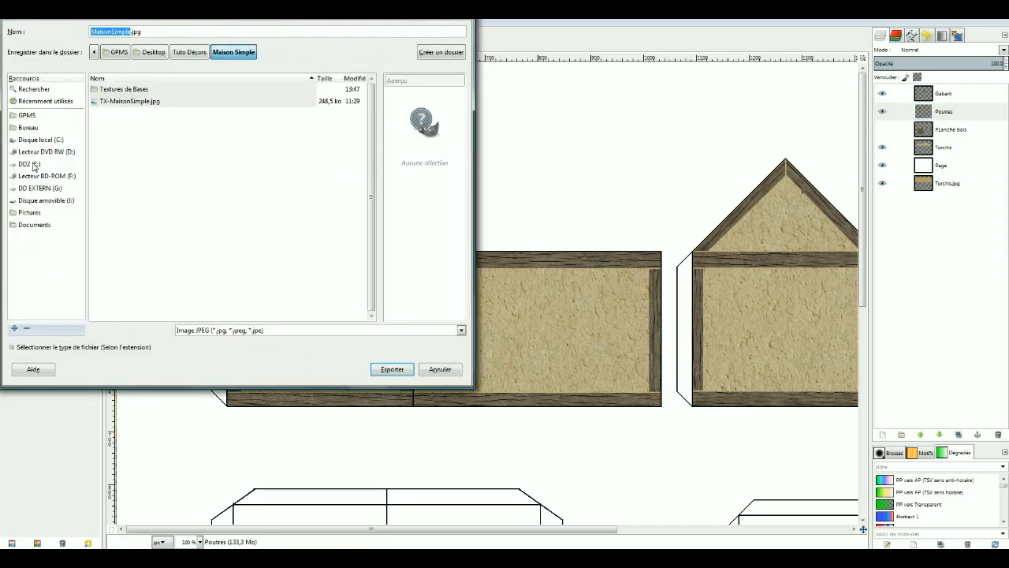
left_click(118, 104)
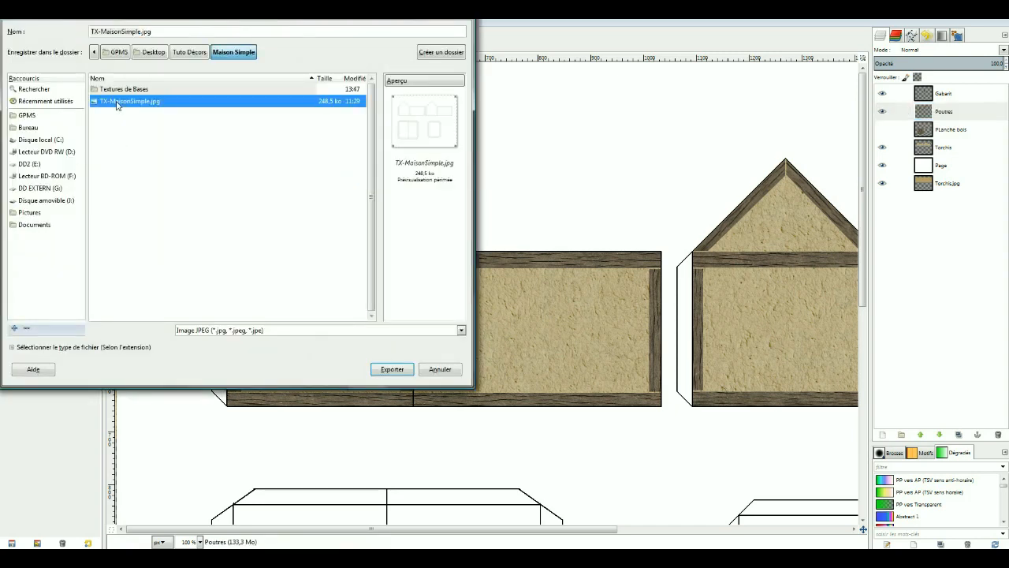
left_click(391, 369)
left_click(271, 242)
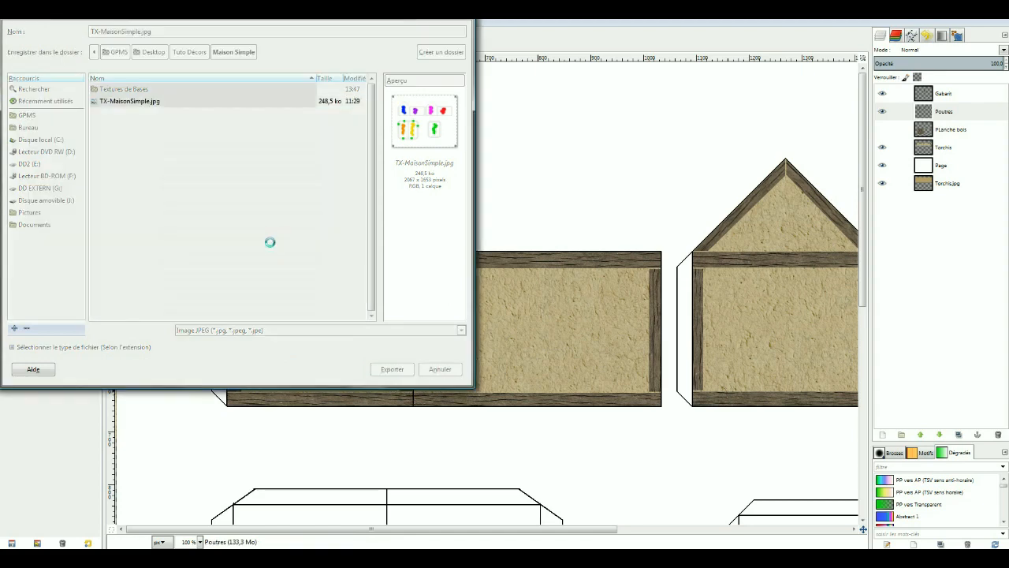
left_click_drag(536, 252, 544, 252)
left_click(506, 351)
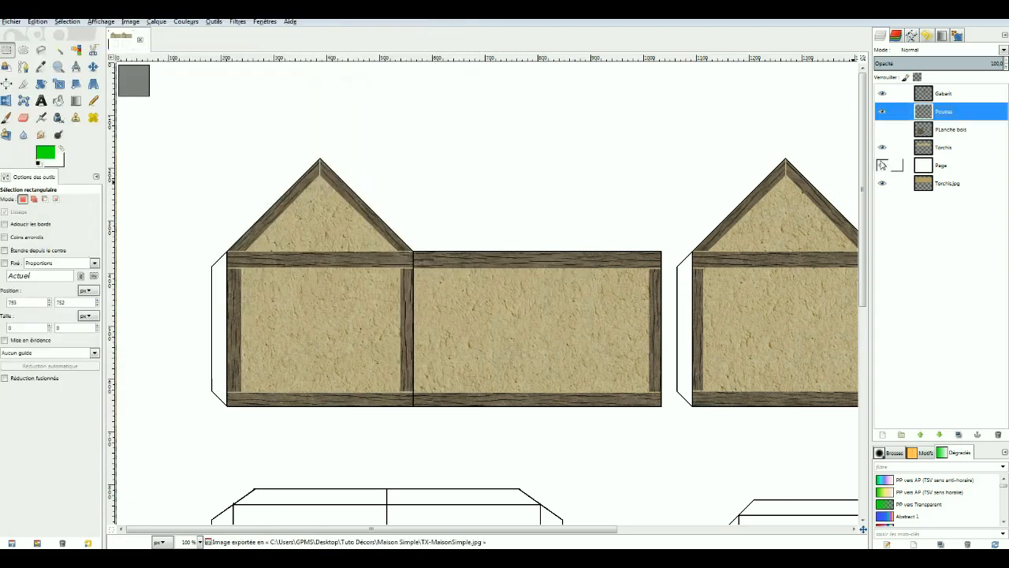
- Switch to Metasequoia and examine the beam texture on the house model's walls from several angles
left_click(882, 165)
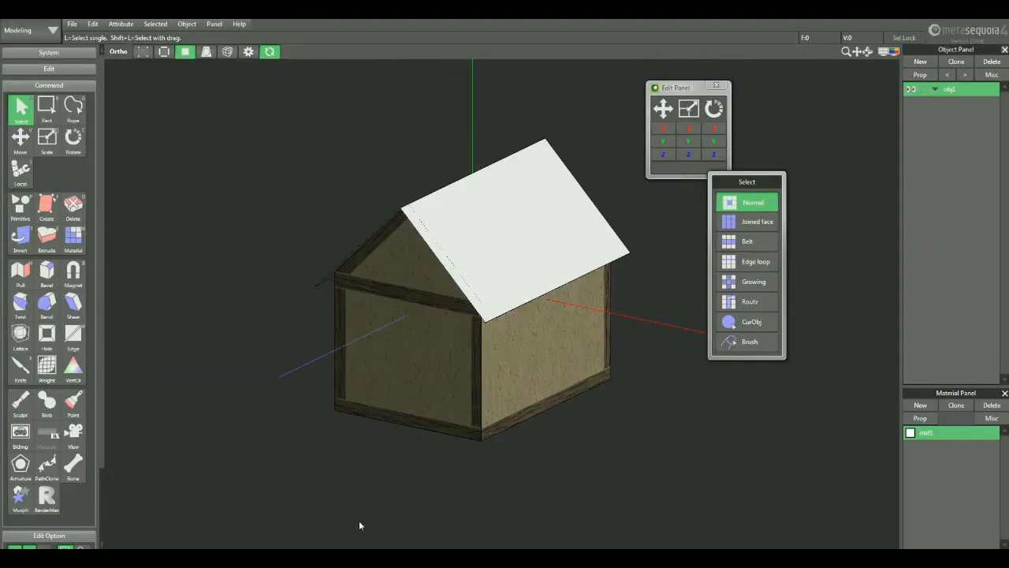
left_click_drag(567, 448, 749, 431)
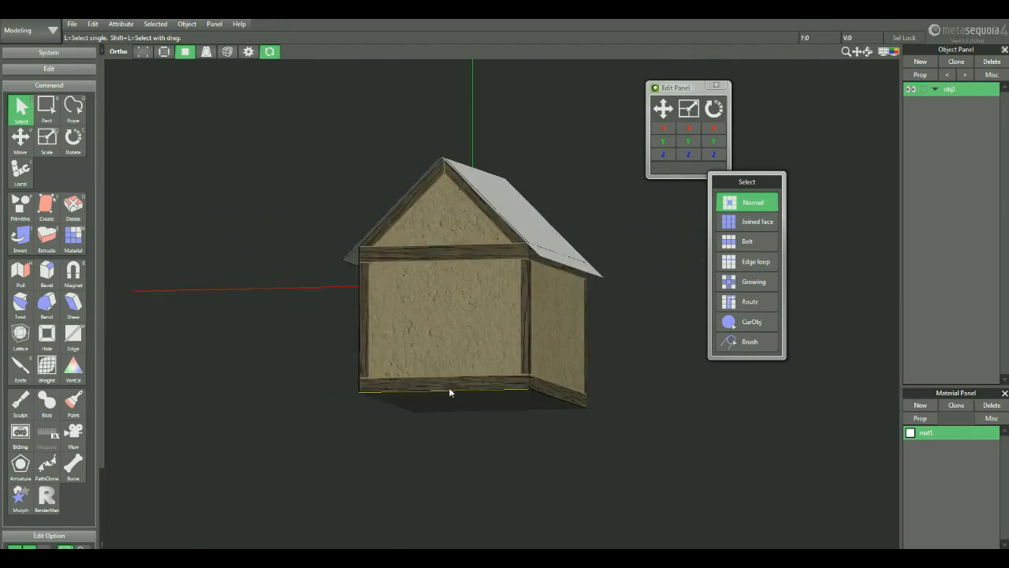
left_click_drag(449, 392, 472, 355)
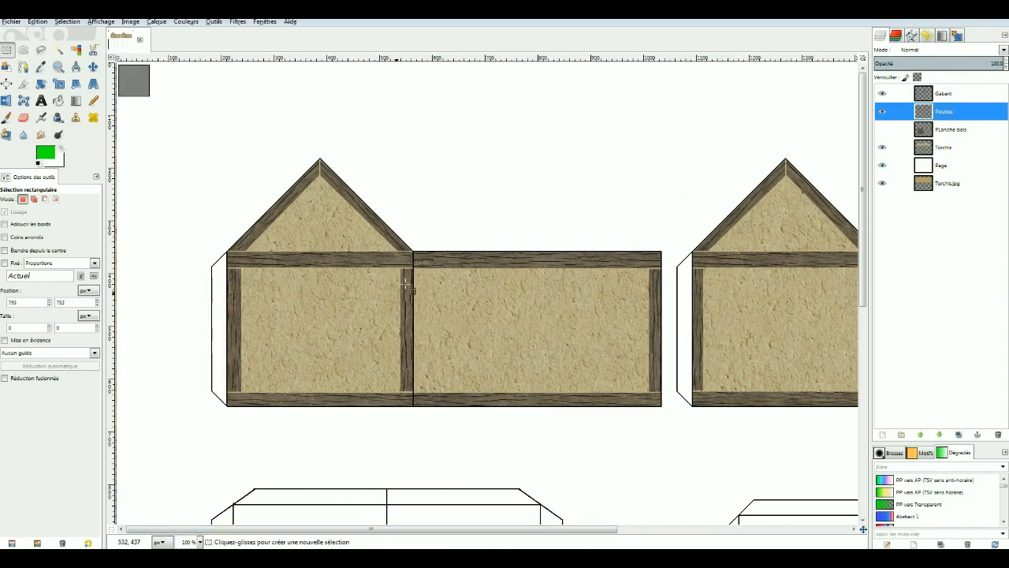
- Switch back to GIMP, select the PLanche bois layer and make it visible again
mouse_move(549, 529)
left_mouse_down()
mouse_move(725, 531)
mouse_move(563, 534)
left_mouse_up()
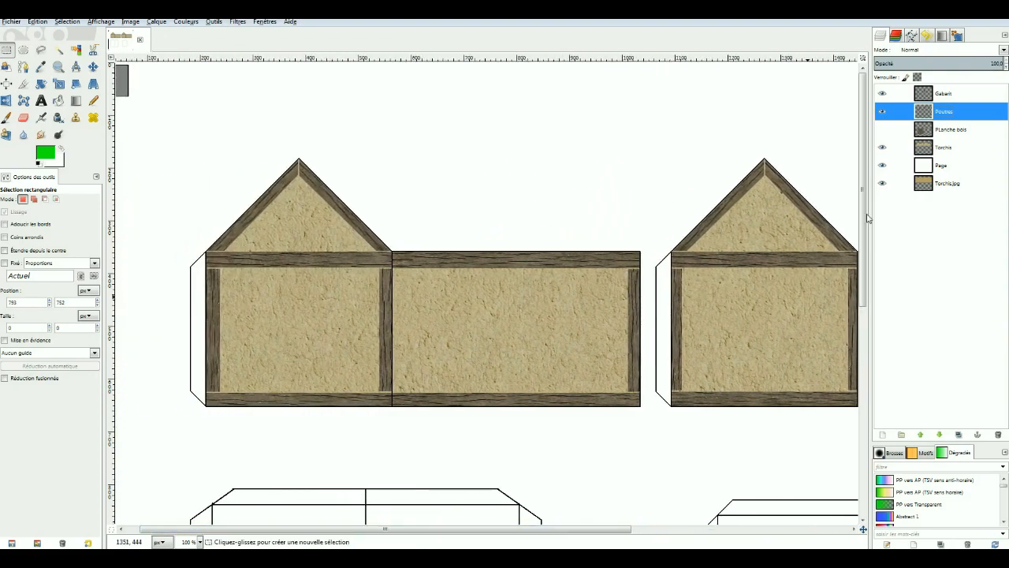
left_click(950, 129)
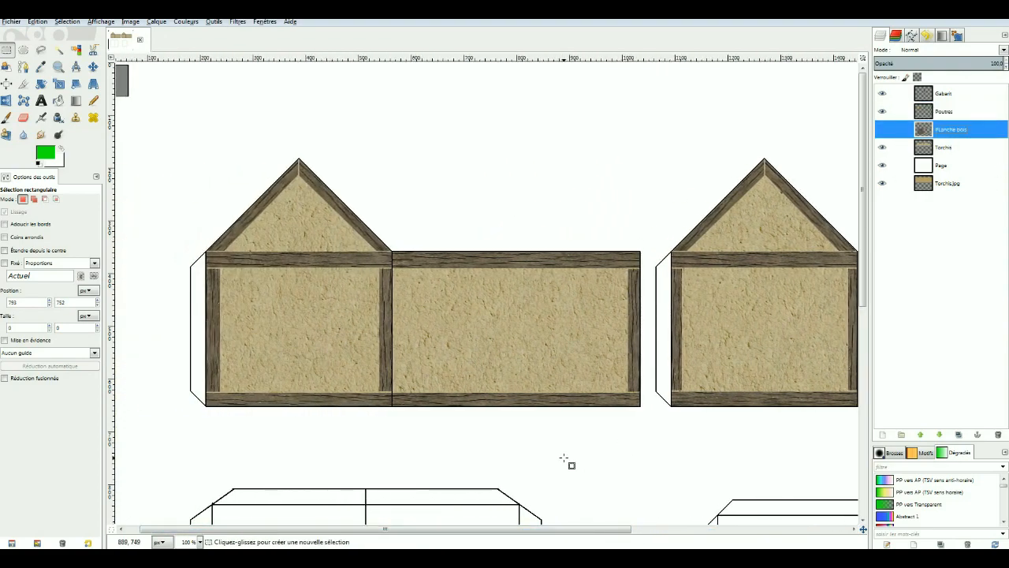
scroll(570, 465, "down", 5)
left_click(883, 131)
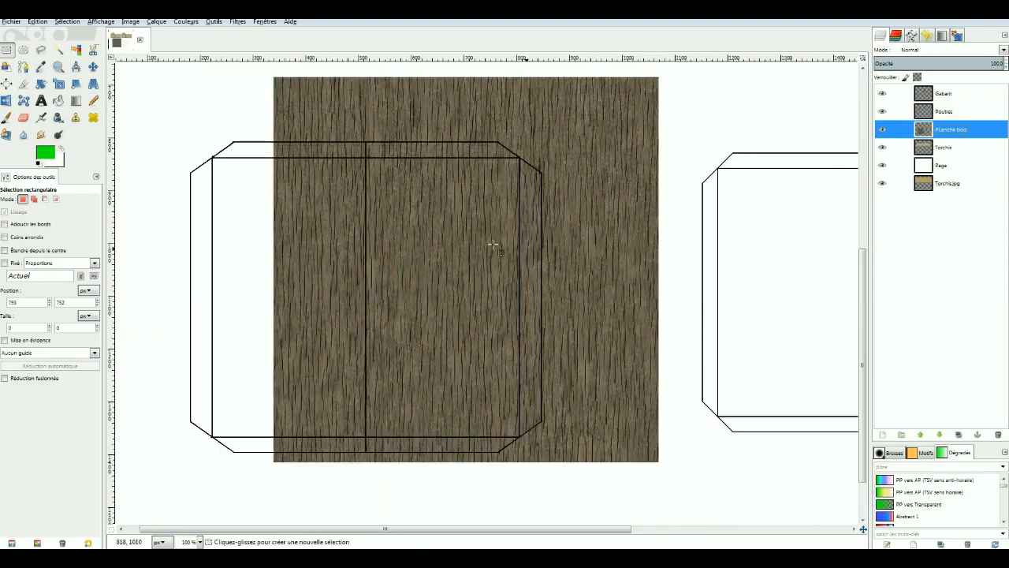
- Copy a vertical strip of about 31 by 412 px from the wood texture and paste it as a new layer
left_click_drag(558, 157, 576, 375)
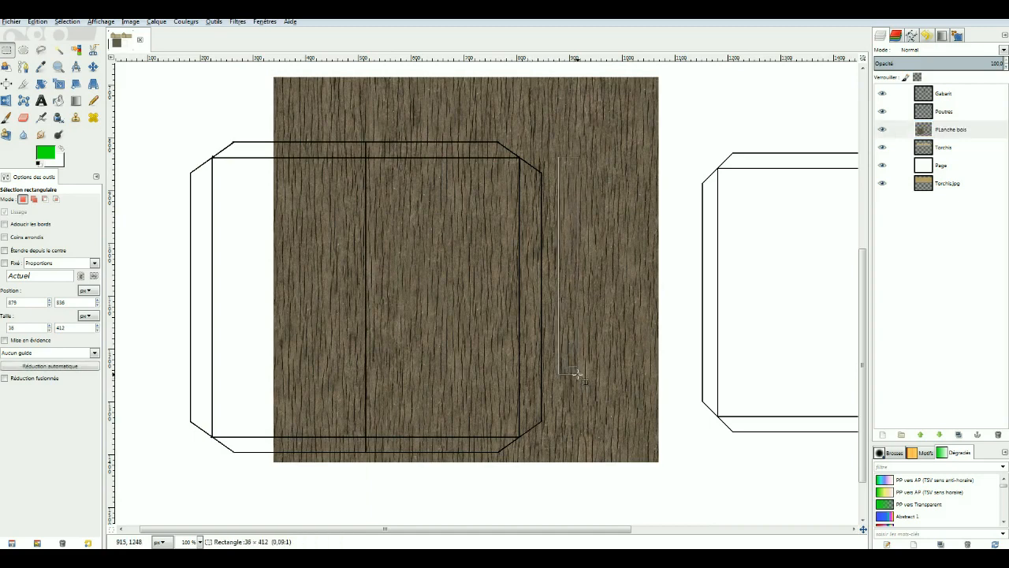
key("ctrl+c")
key("ctrl+v")
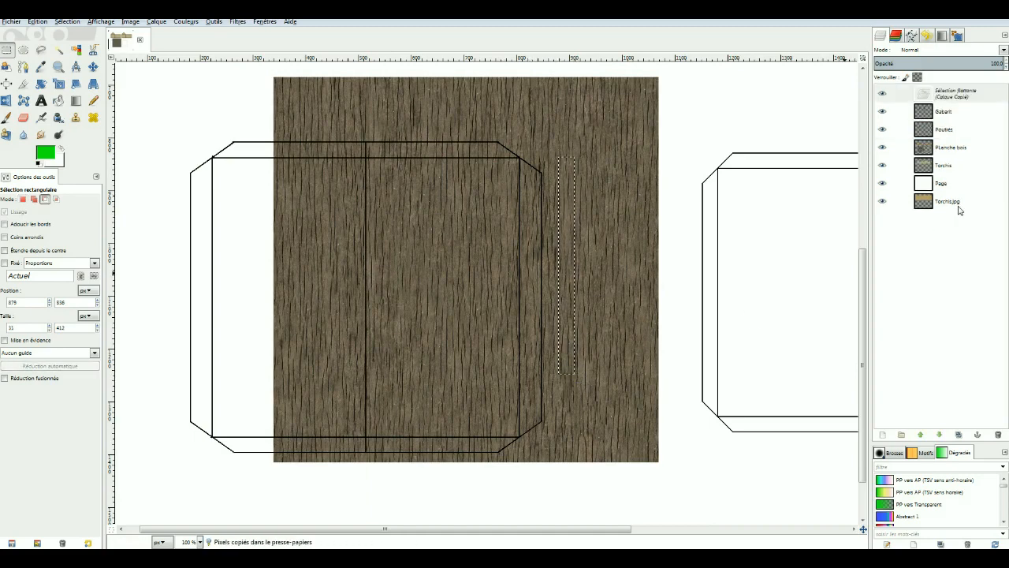
right_click(948, 97)
left_click(872, 119)
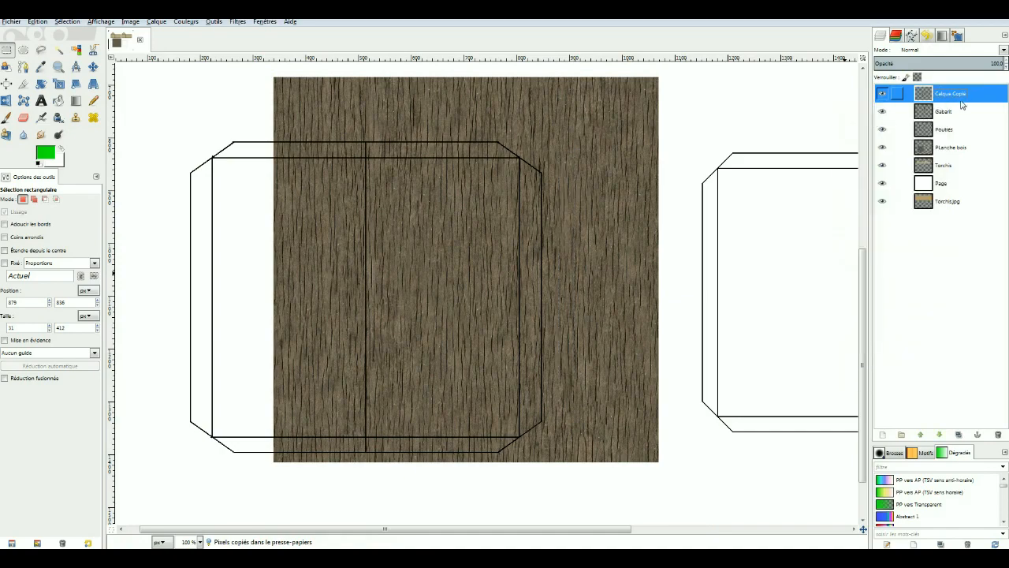
- Place the copied wood strip vertically on the first long wall panel, flush against the fold line beside the gable wall
scroll(863, 268, "up", 5)
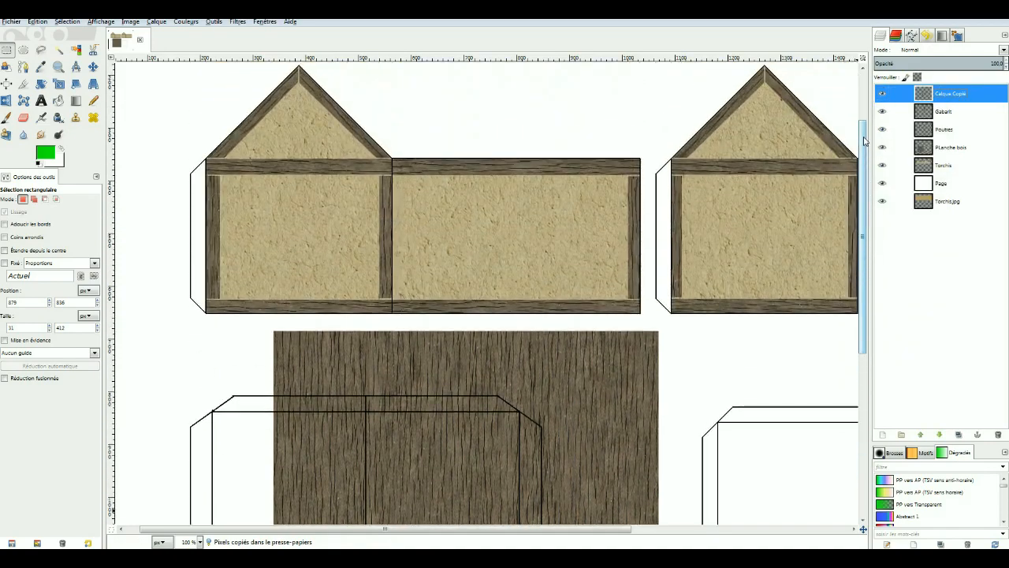
left_click(94, 67)
left_click_drag(480, 424, 317, 197)
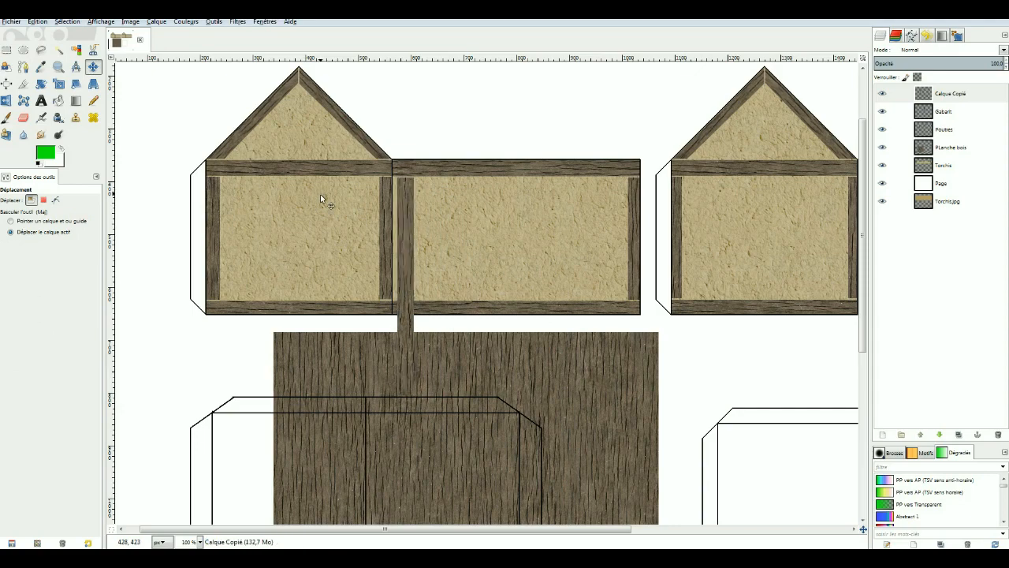
scroll(320, 195, "up", 1)
scroll(339, 221, "up", 1)
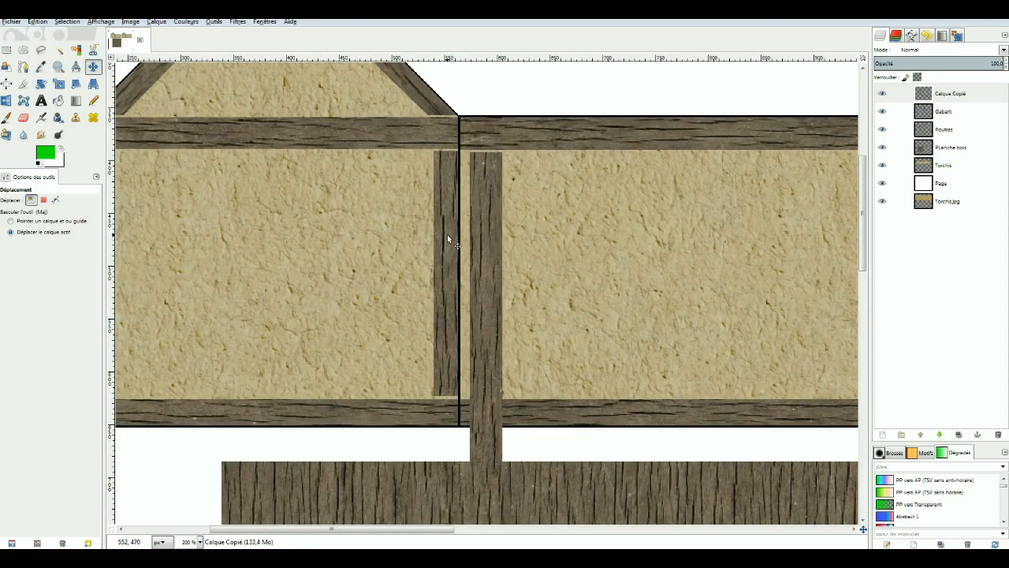
key("Left")
key("Left")
key("Left")
key("Left")
key("Left")
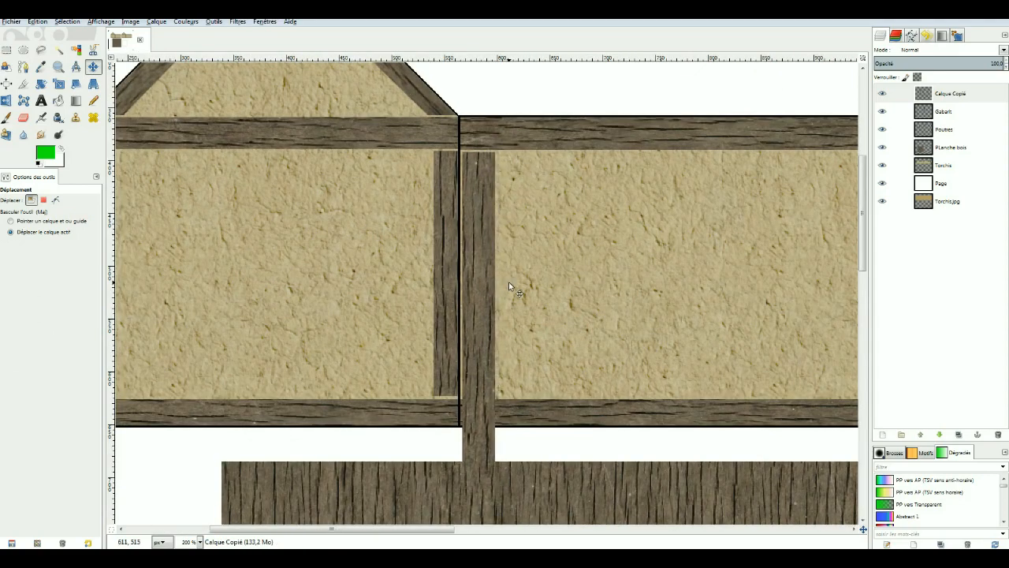
key("Left")
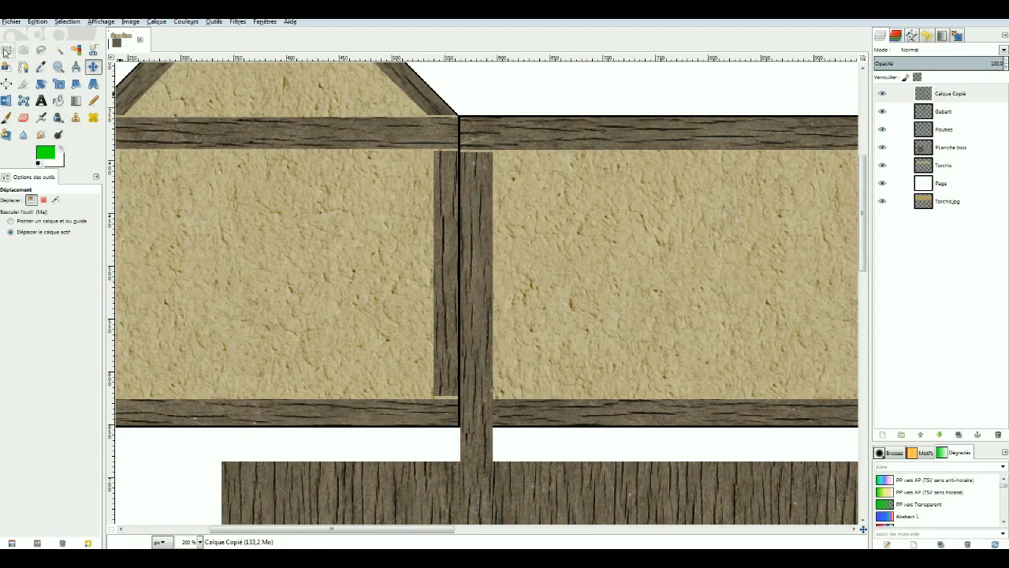
- Trim off the part of the copied wood strip that extends below the top edge of the wall's bottom beam
left_click(6, 52)
left_click_drag(862, 267, 864, 289)
left_click_drag(536, 517, 383, 310)
key("Return")
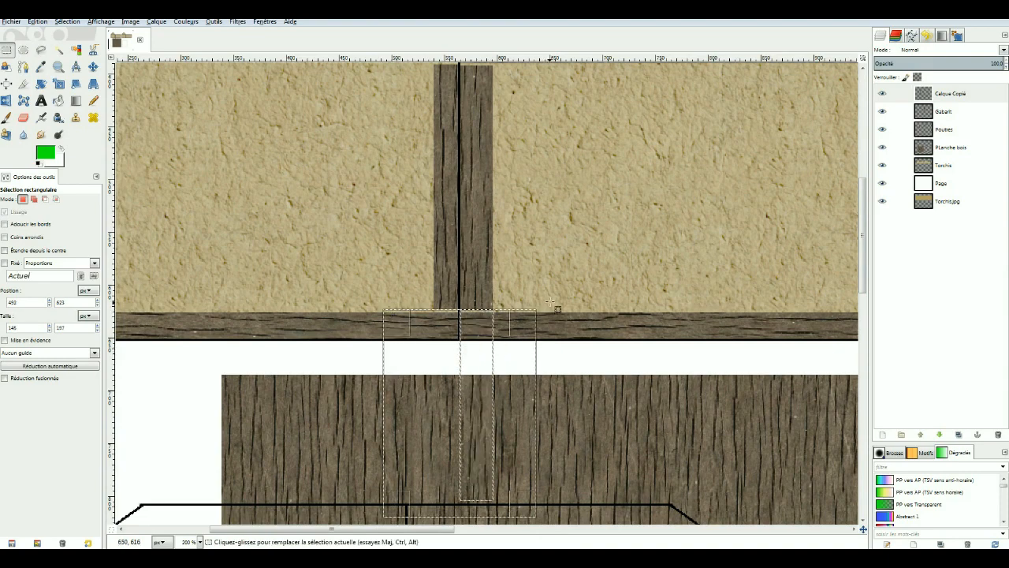
left_click(550, 302)
scroll(631, 286, "up", 3)
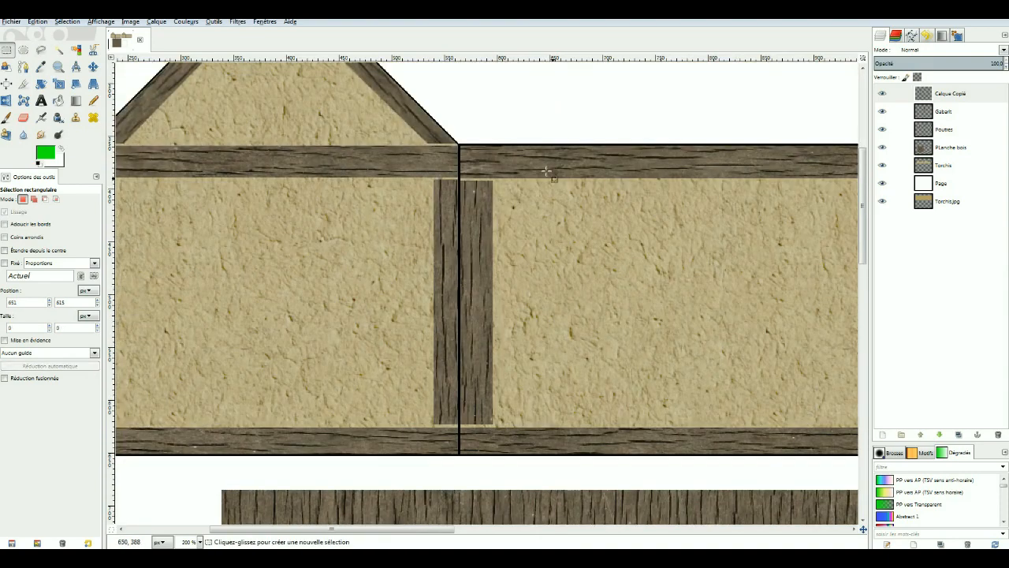
- Narrow the vertical strip by deleting a rectangle of about 47 by 280 px along its side facing the long wall
left_click_drag(533, 155, 484, 451)
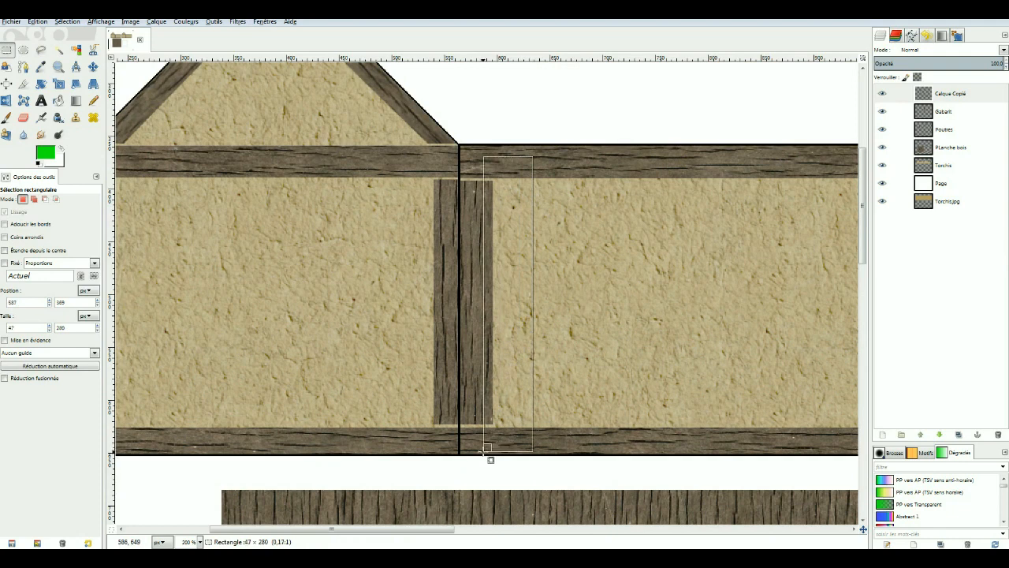
key("Delete")
left_click(585, 372)
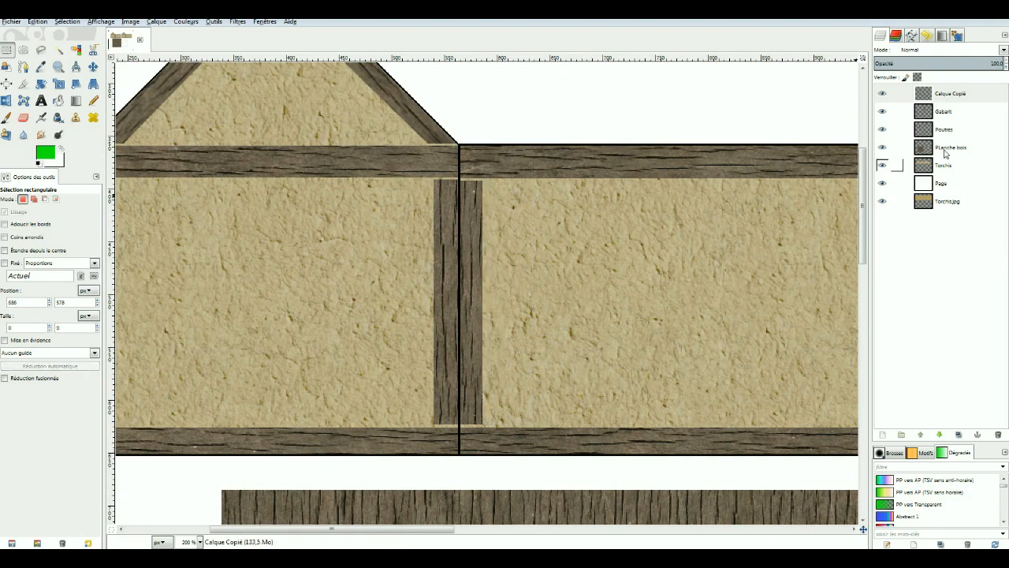
- Lower the Calque Copié layer below Gabarit and merge it down into the Poutres layer
left_click(951, 94)
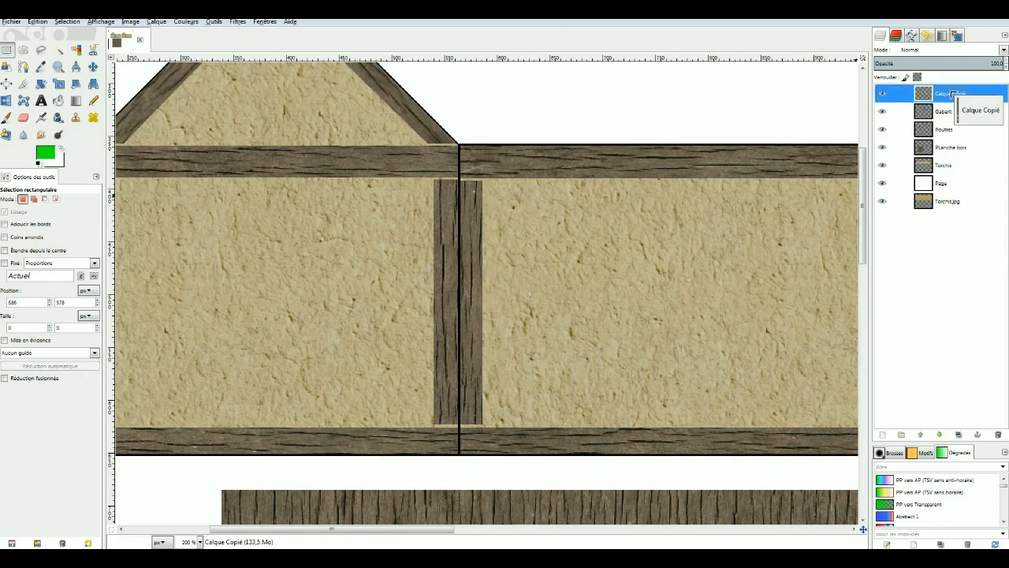
left_click(939, 435)
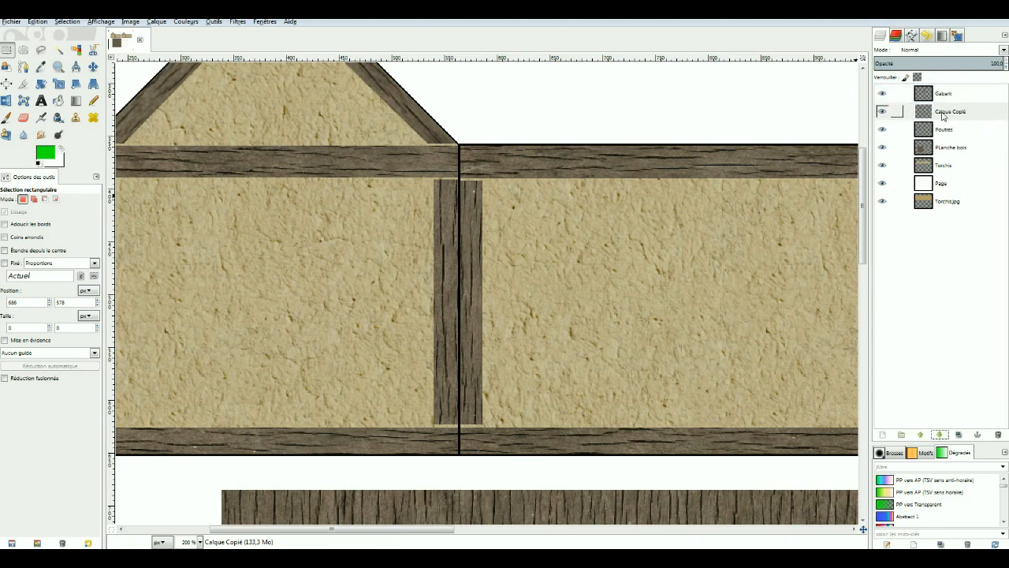
right_click(943, 116)
left_click(863, 193)
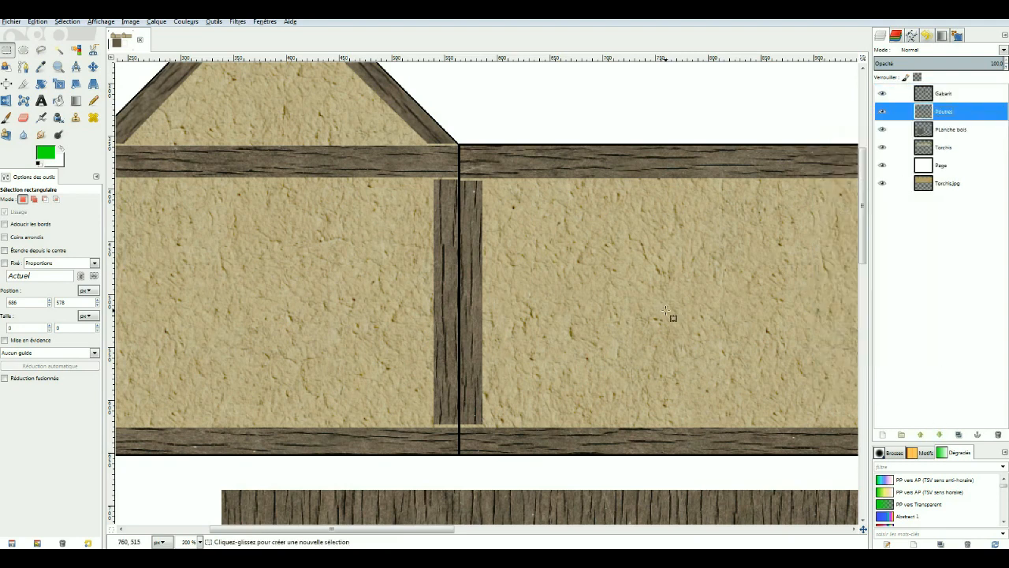
- Save the image and hide the PLanche bois layer
key("ctrl+s")
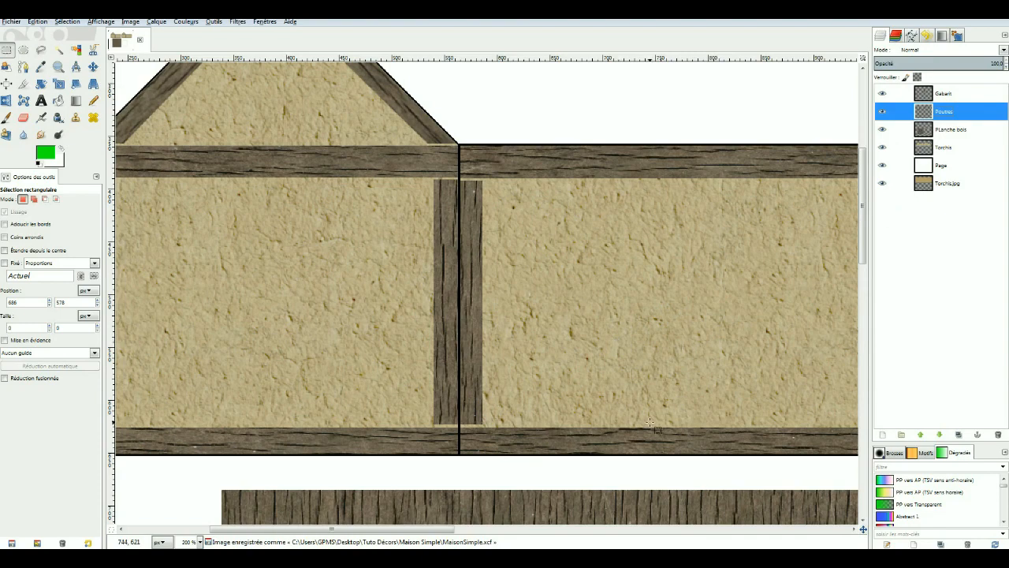
scroll(658, 428, "down", 3)
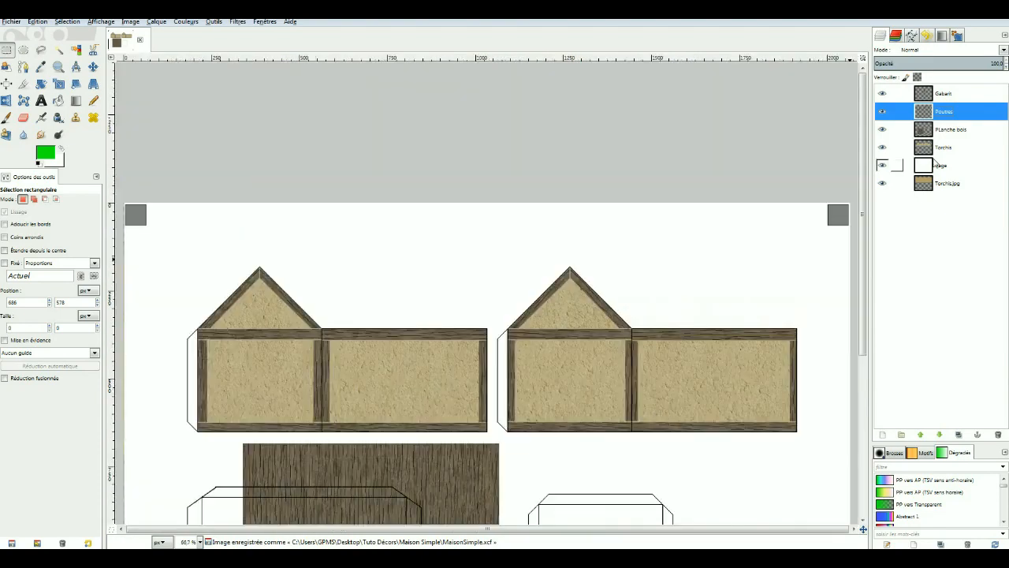
left_click(881, 129)
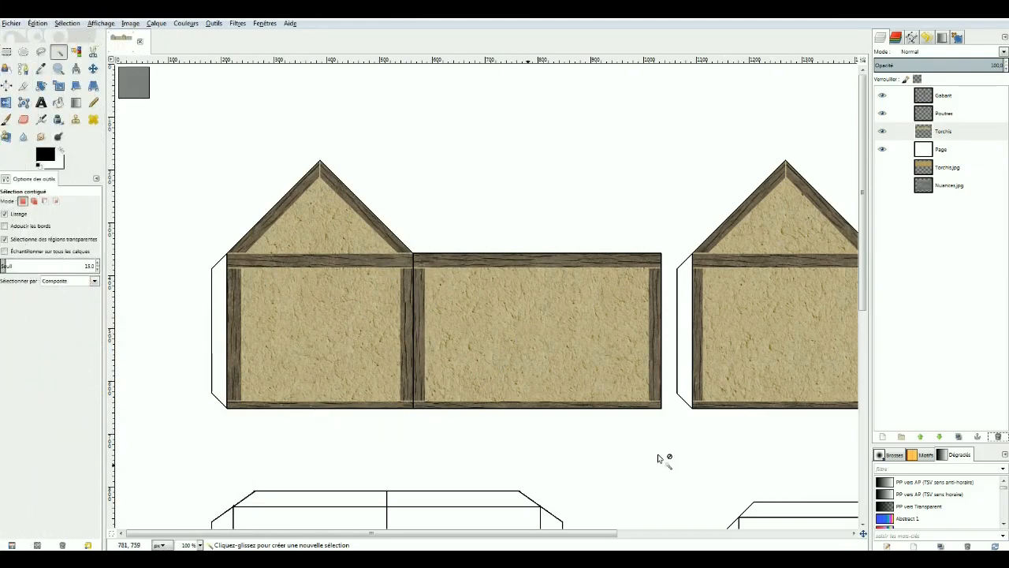
- Add a black drop shadow to the Poutres layer with X and Y offsets 0, blur radius 11 and opacity 100
scroll(864, 304, "down", 3)
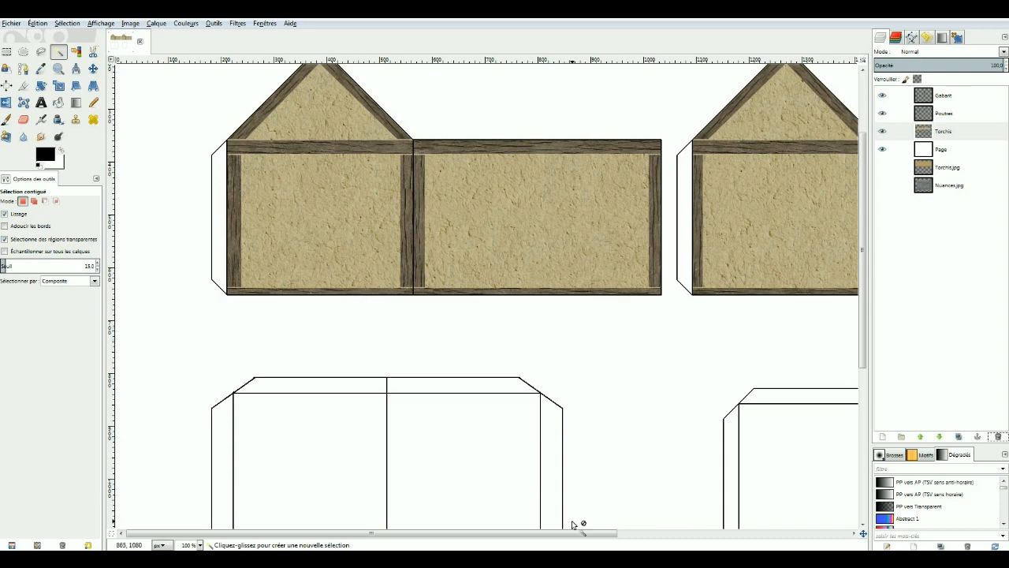
mouse_move(580, 535)
left_mouse_down()
mouse_move(721, 536)
mouse_move(584, 535)
left_mouse_up()
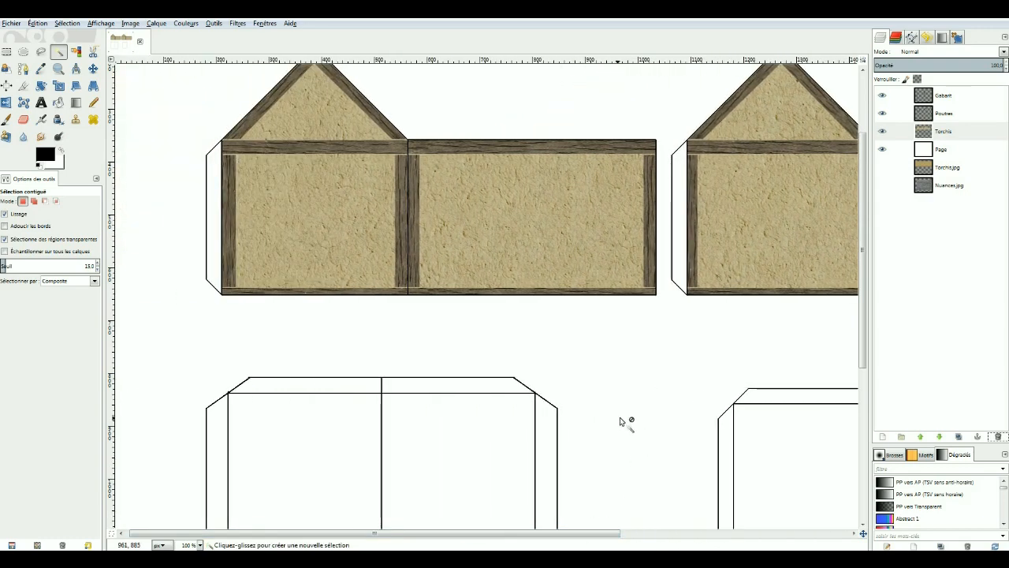
left_click(969, 118)
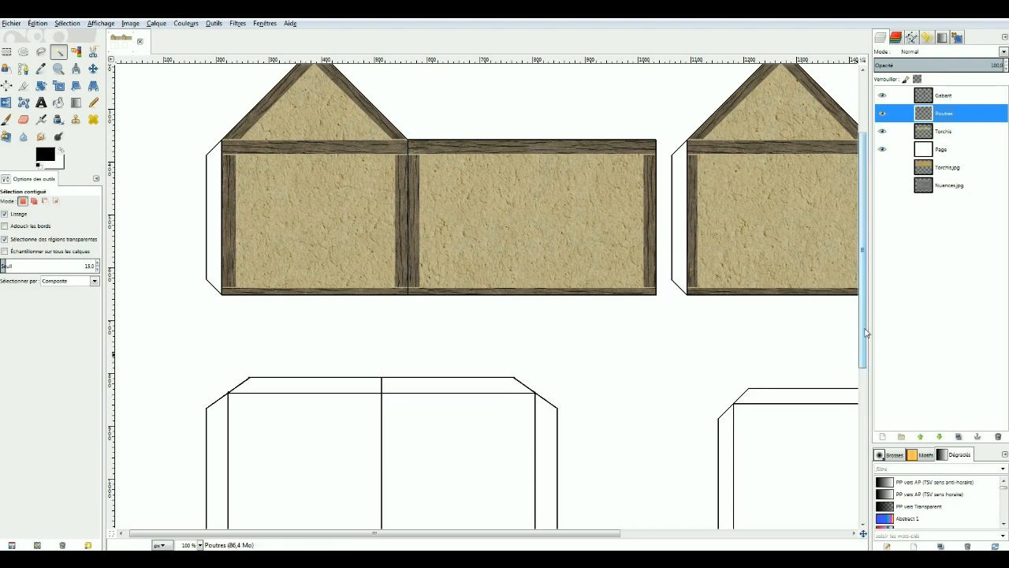
left_click_drag(863, 332, 862, 311)
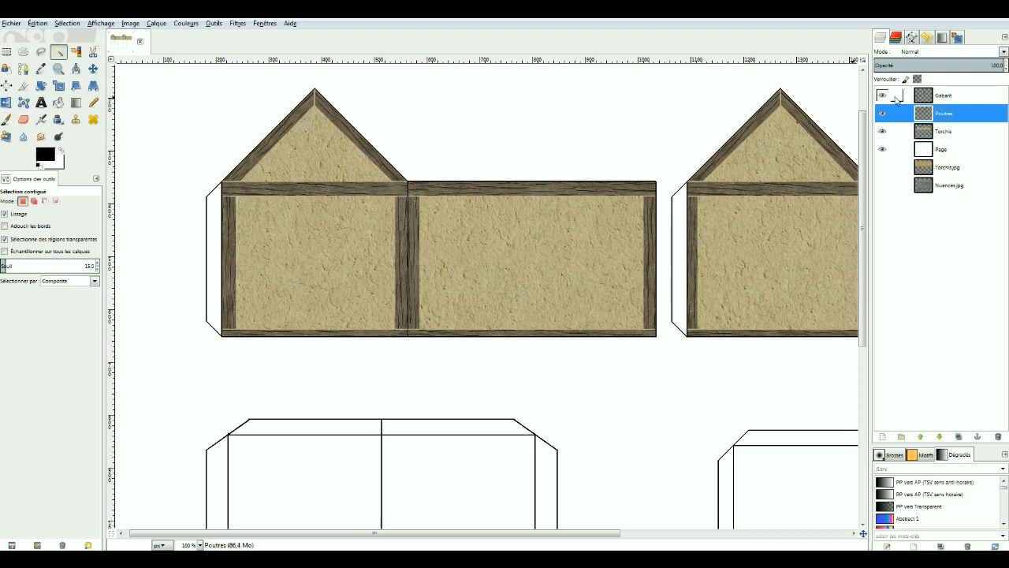
left_click(237, 23)
mouse_move(275, 118)
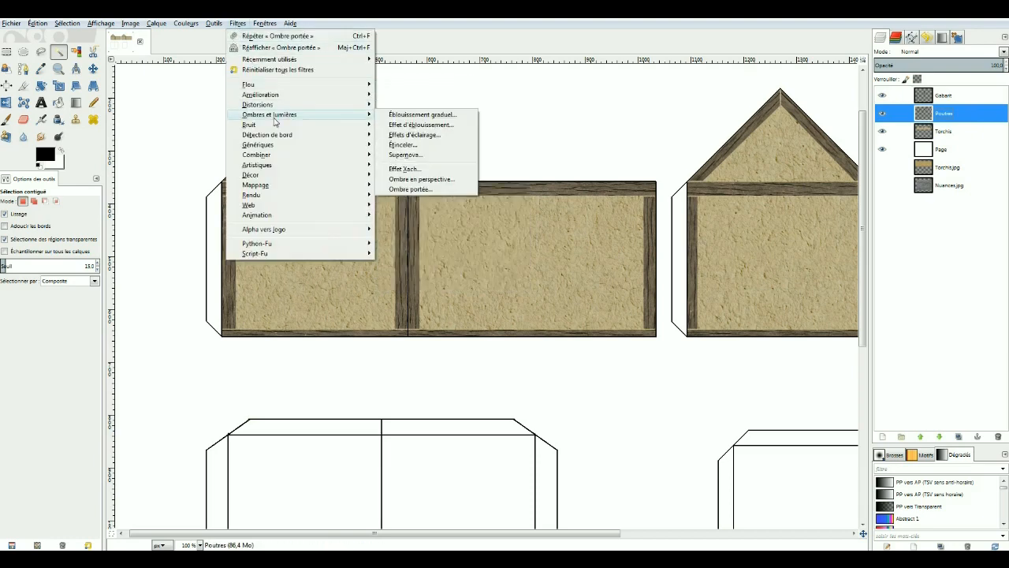
left_click(420, 194)
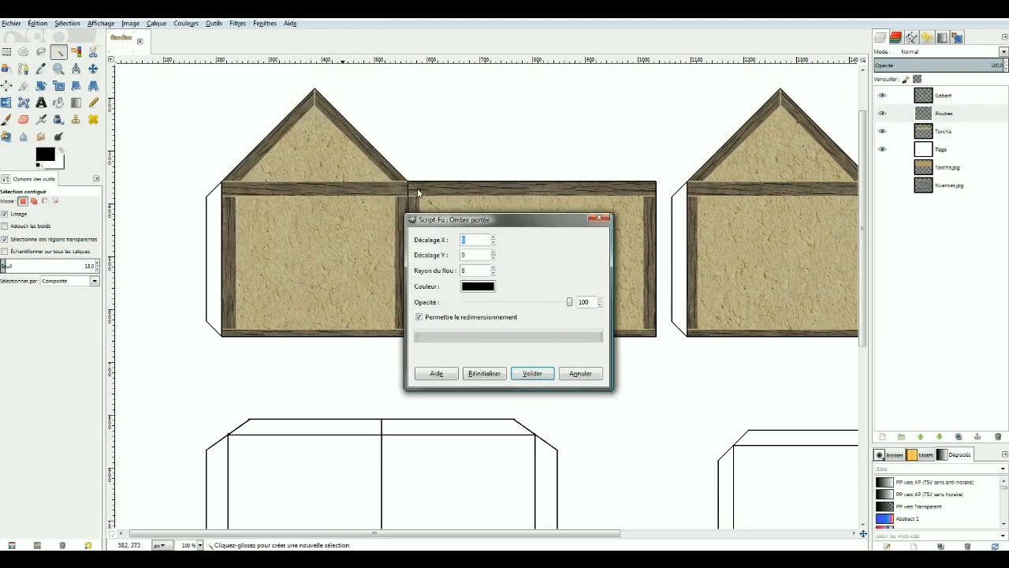
double_click(472, 268)
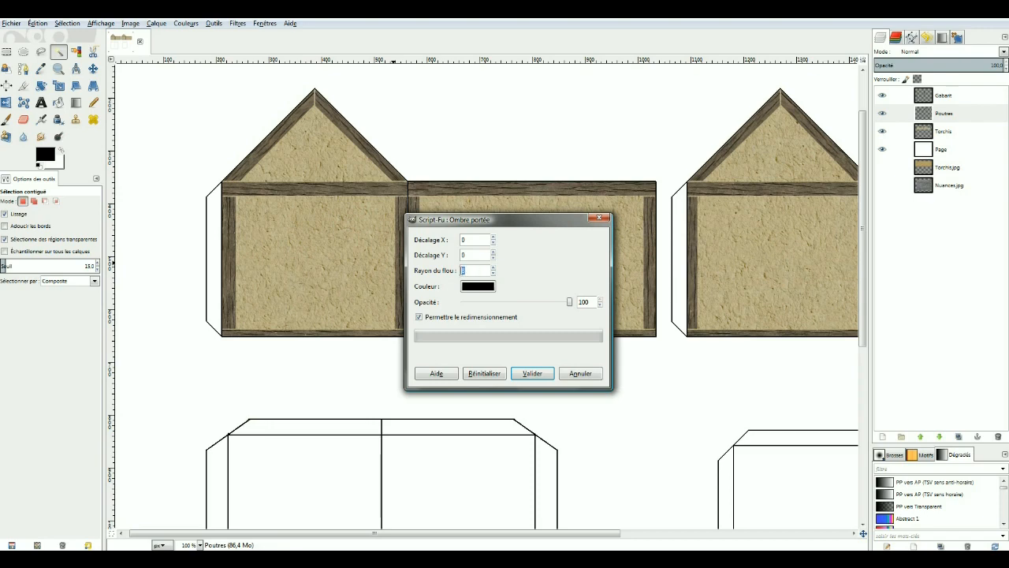
left_click(462, 269)
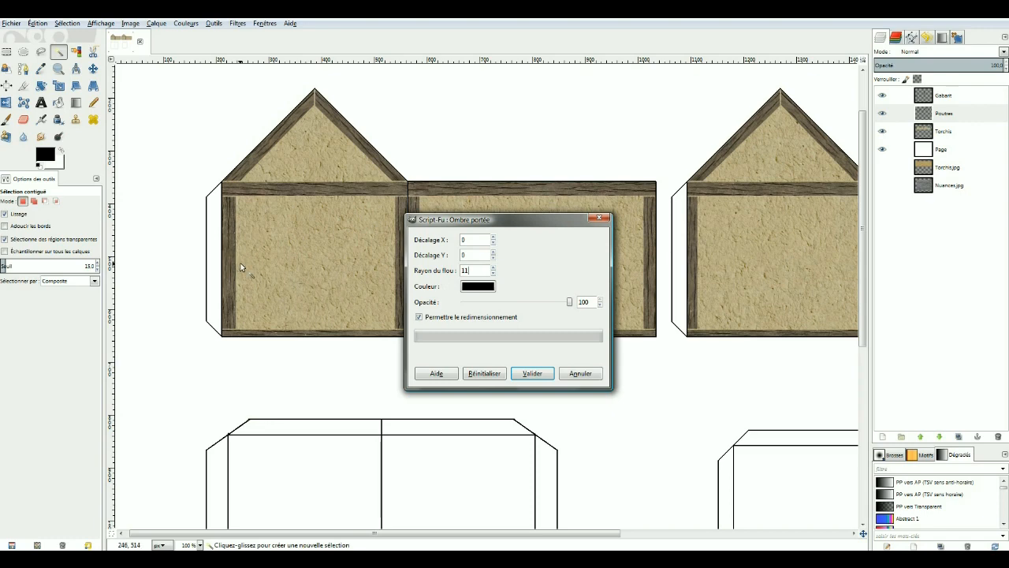
left_click(531, 375)
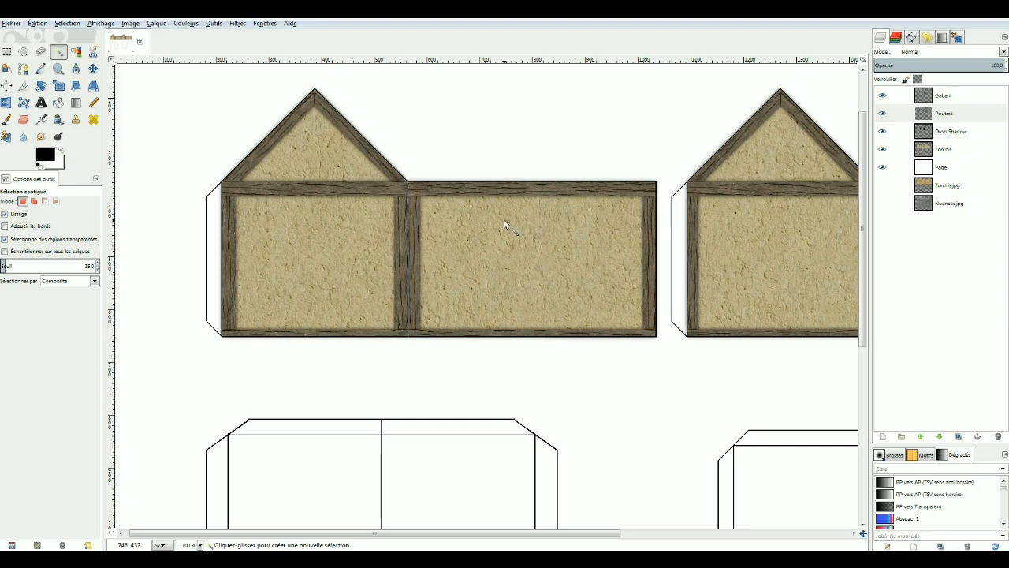
- Add a second drop shadow to the Poutres layer with the blur radius set to 8 and no offset
left_click(237, 24)
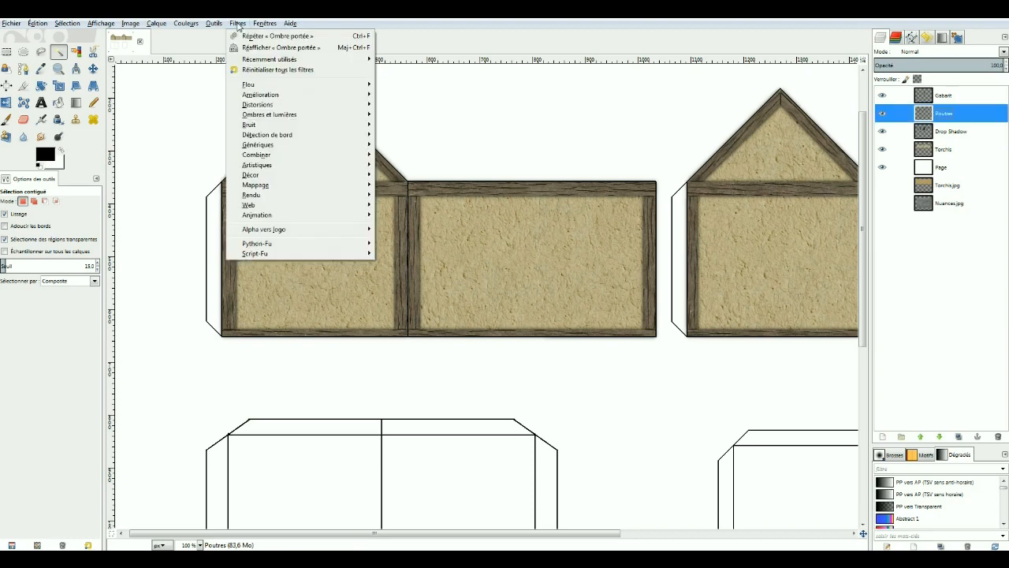
left_click(288, 48)
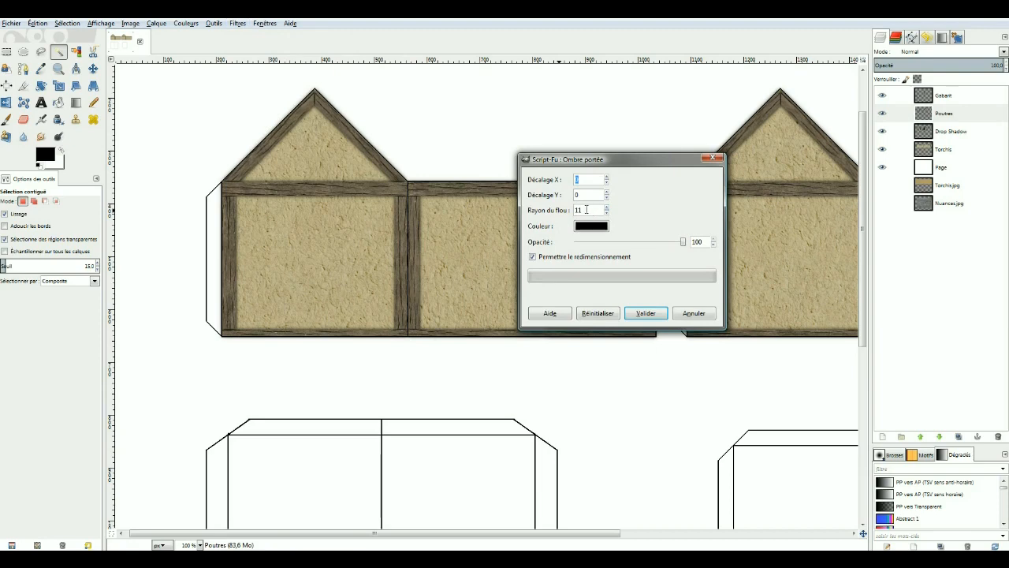
left_click_drag(586, 209, 574, 210)
type("8")
left_click(645, 314)
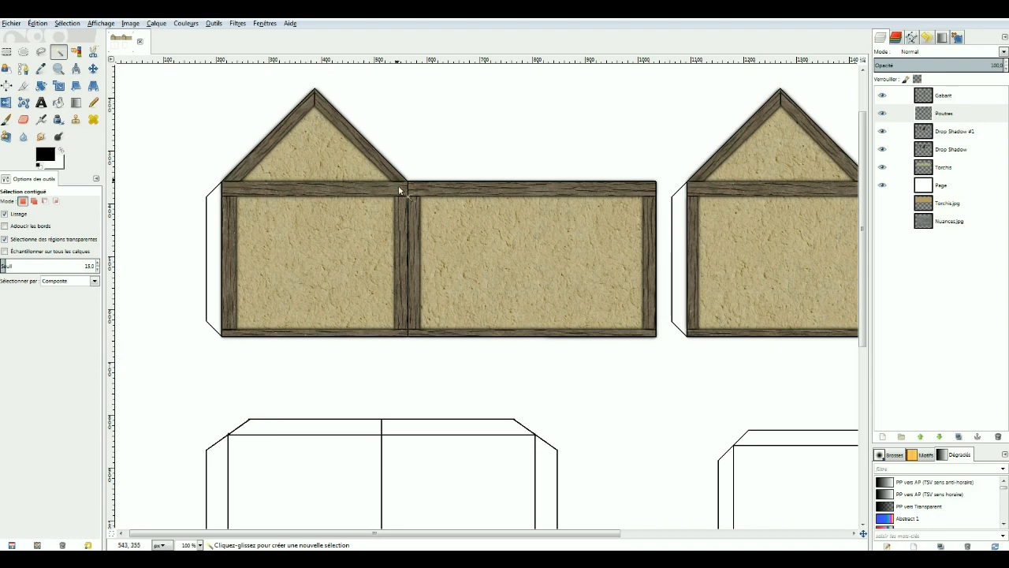
- Apply the drop shadow to the Poutres layer two more times with blur radius 8, zero offsets and opacity 100
left_click(238, 24)
left_click(257, 47)
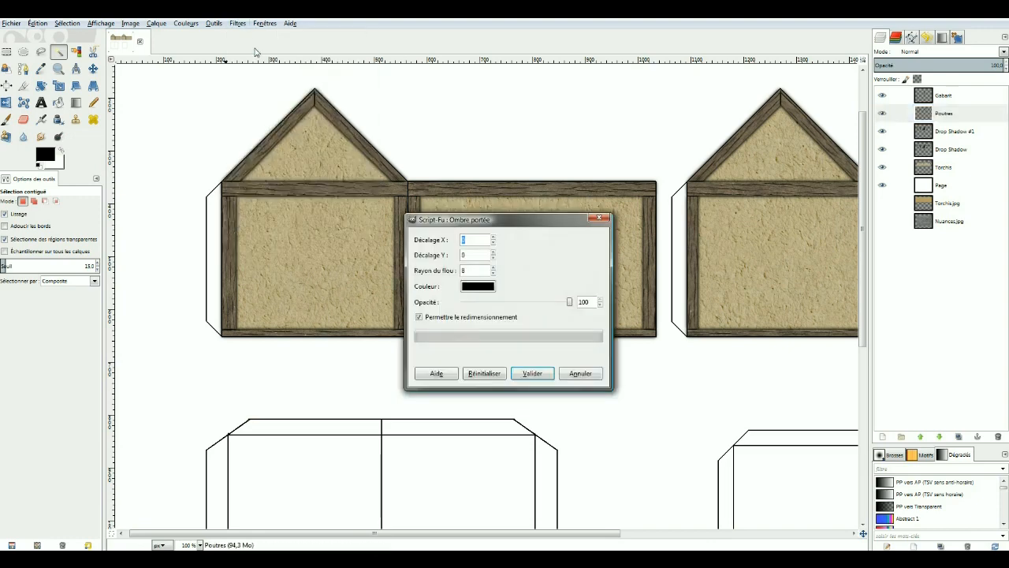
left_click(534, 375)
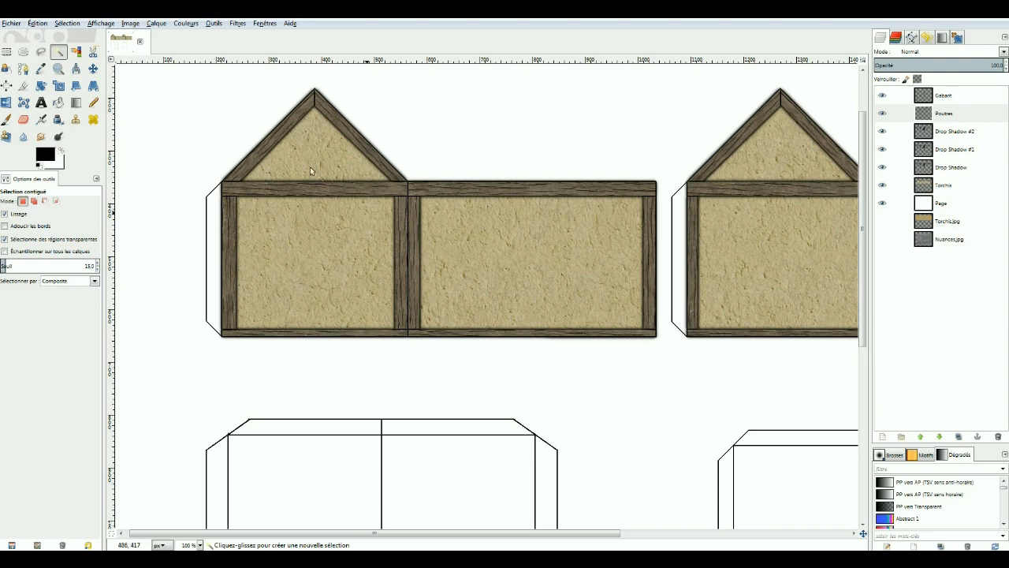
left_click(237, 23)
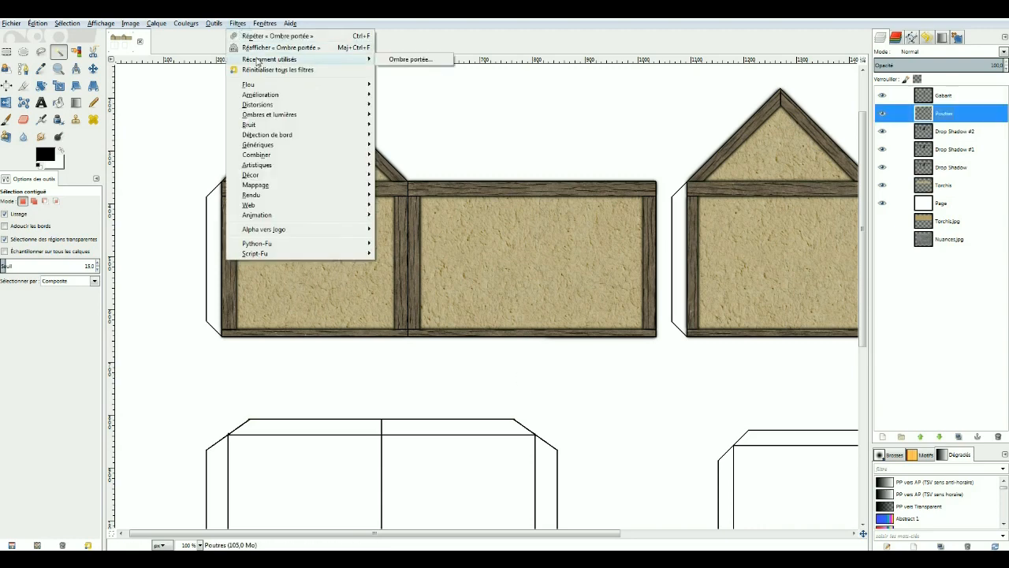
left_click(257, 49)
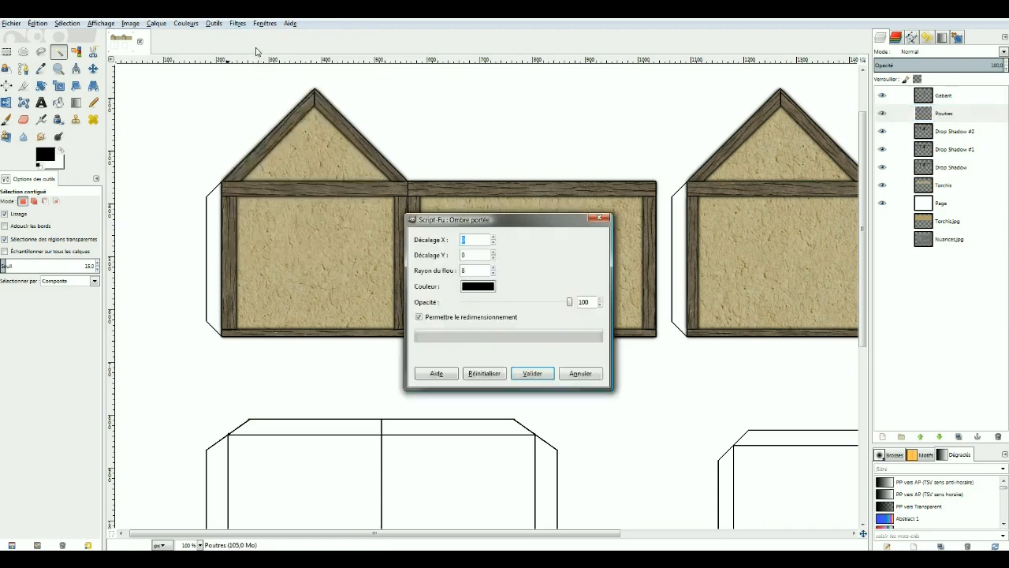
left_click(532, 374)
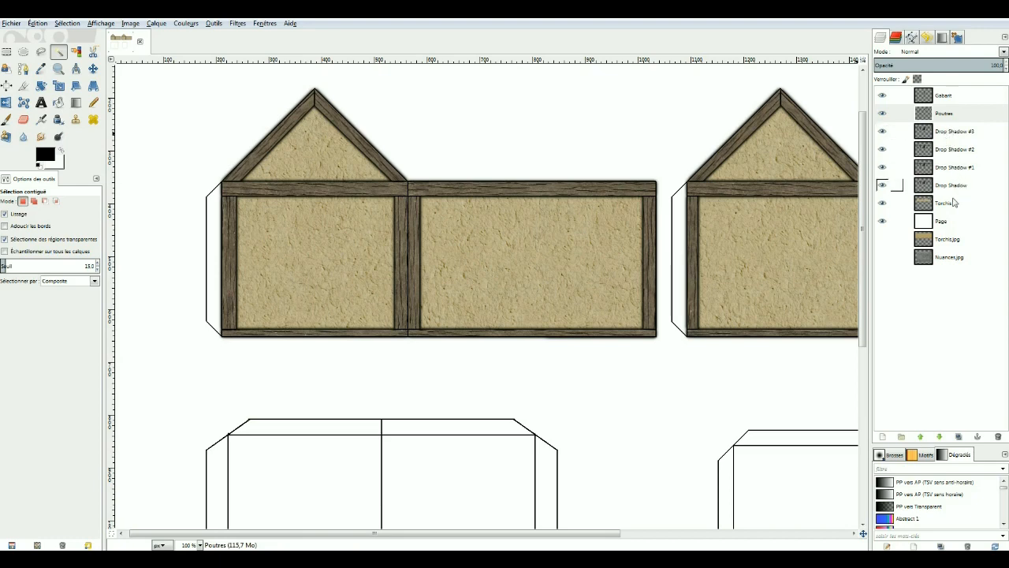
- Compare the beam shading on the walls with and without the Drop Shadow #3 layer by toggling its visibility
left_click(882, 131)
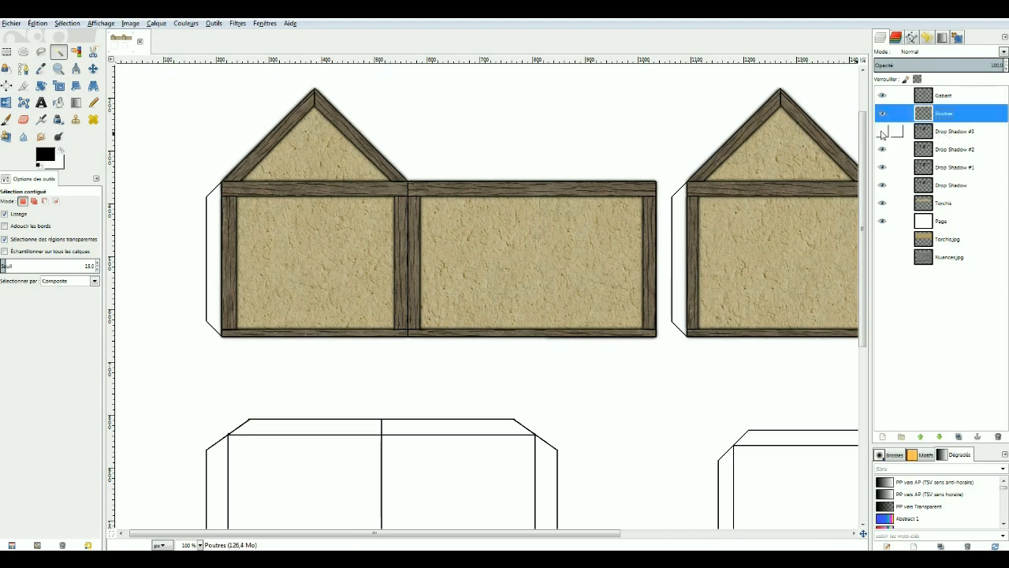
left_click(882, 132)
left_click(882, 132)
left_click(882, 132)
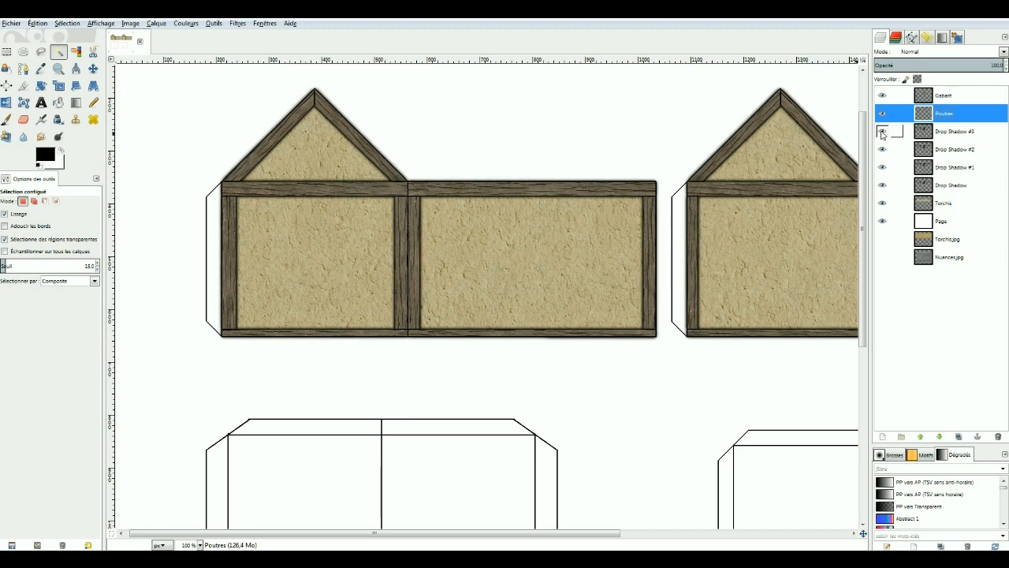
left_click(882, 131)
left_click(882, 131)
left_click(883, 132)
left_click(882, 131)
left_click(882, 132)
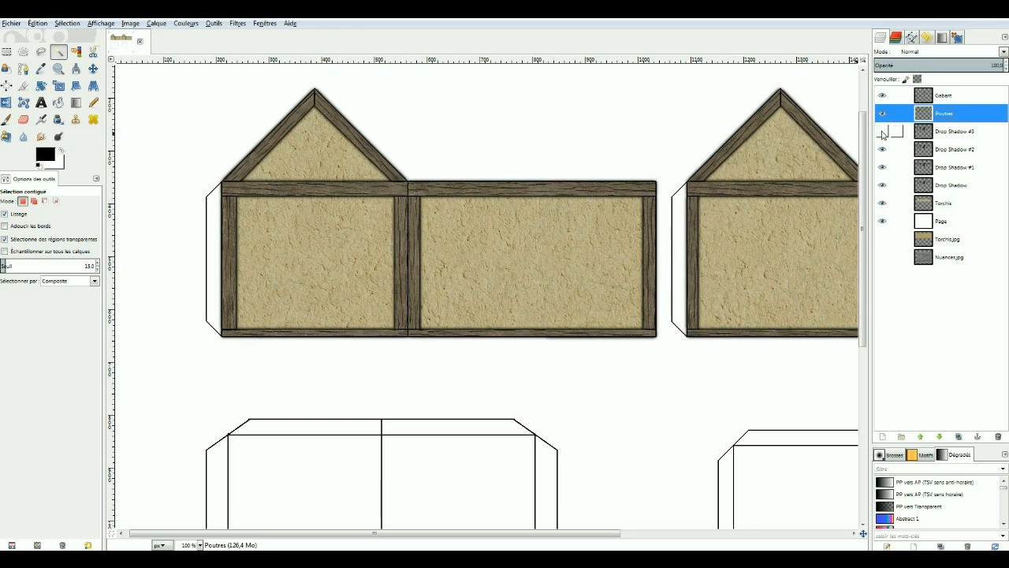
- Merge the Drop Shadow #3, #2 and #1 layers down in turn into the Drop Shadow layer
left_click(950, 131)
right_click(950, 131)
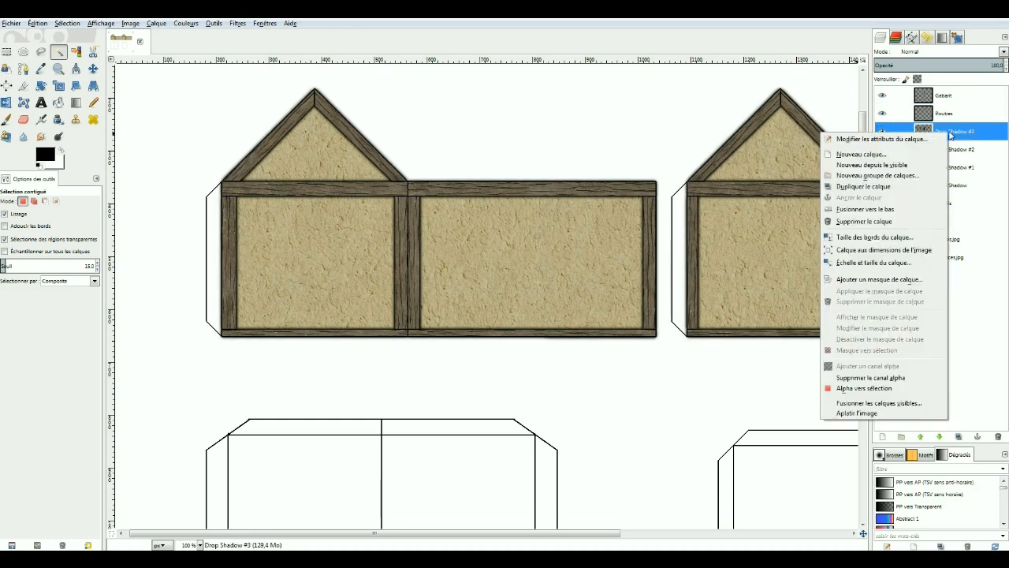
left_click(879, 221)
right_click(942, 131)
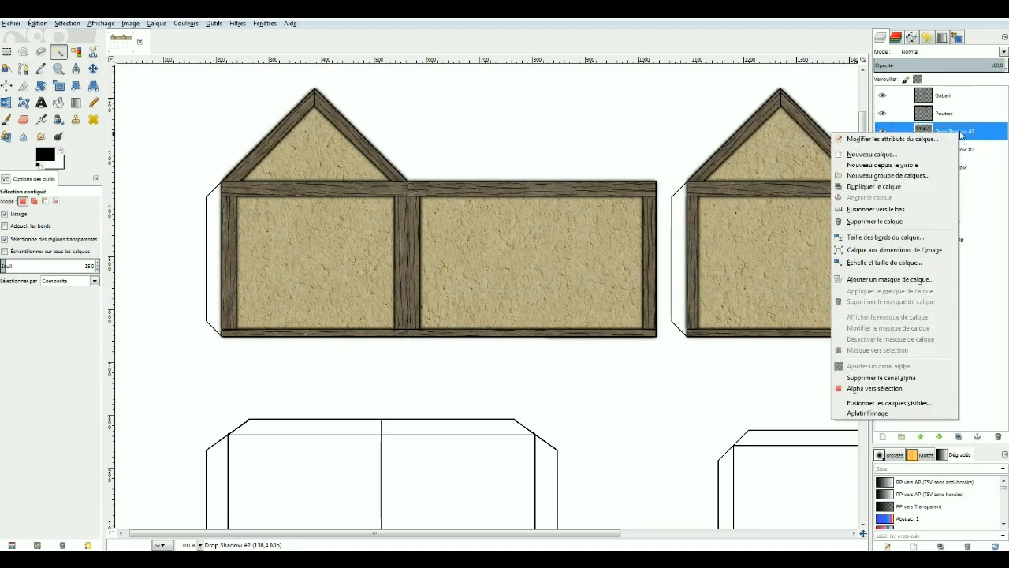
left_click(883, 217)
right_click(954, 134)
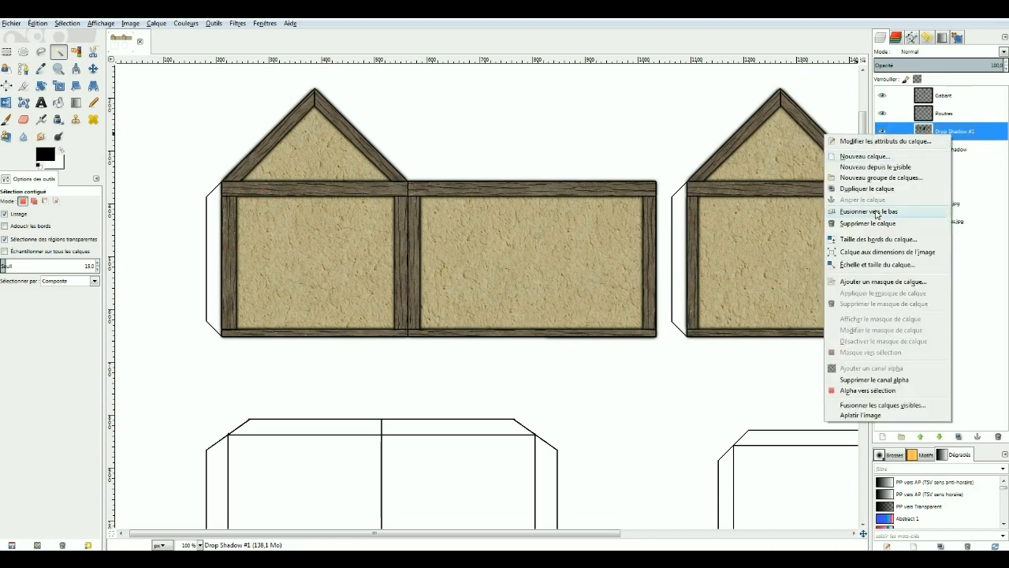
left_click(879, 217)
- Rename the merged shadow layer as Ombrage Poutres
double_click(948, 134)
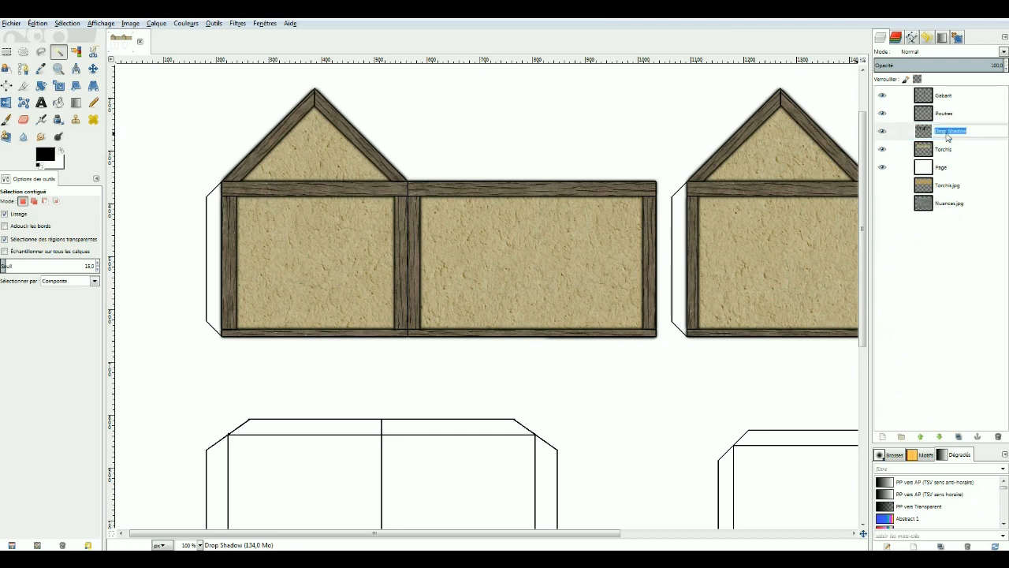
type("Ombrage Poutre")
type("s")
key("Return")
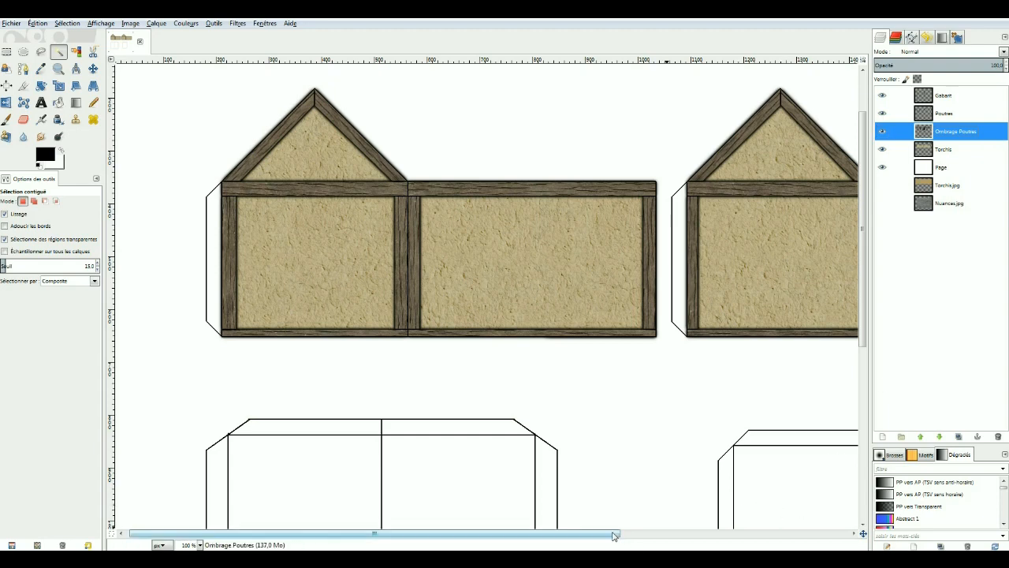
- Select the area outside the template outlines from the Gabarit layer and erase the shadow there on the Ombrage Poutres layer
left_click_drag(612, 535, 621, 536)
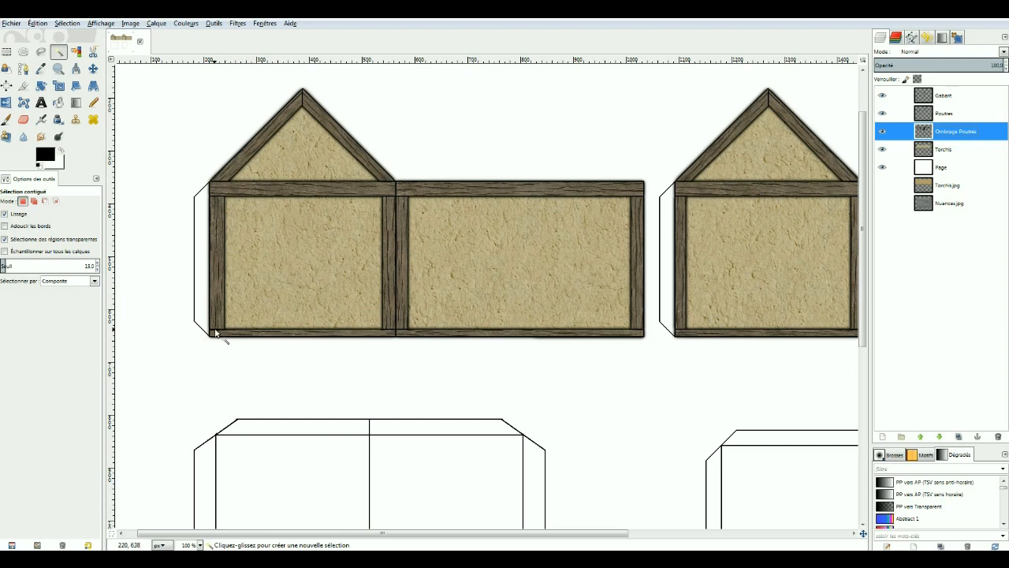
left_click(976, 96)
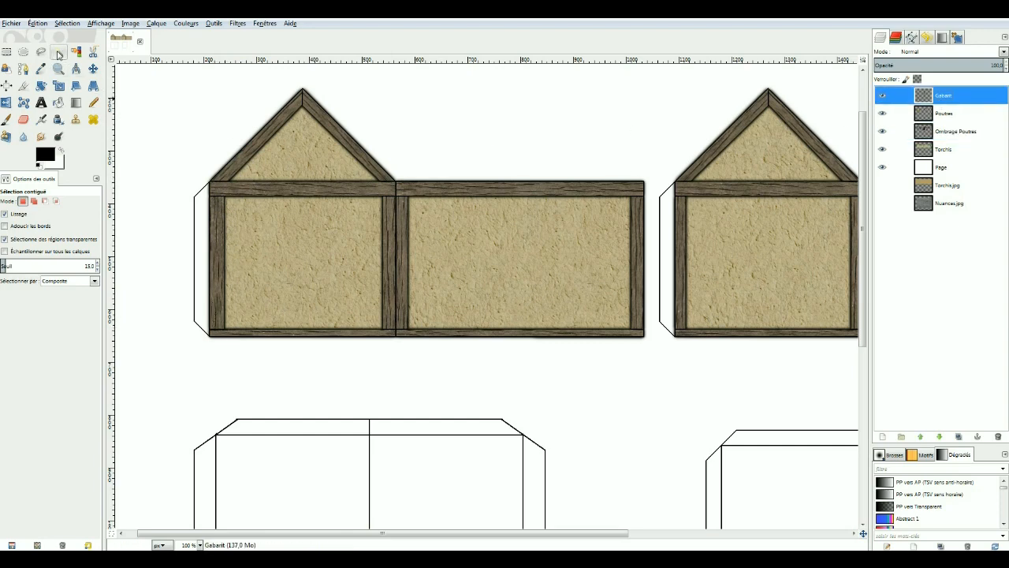
left_click(485, 123)
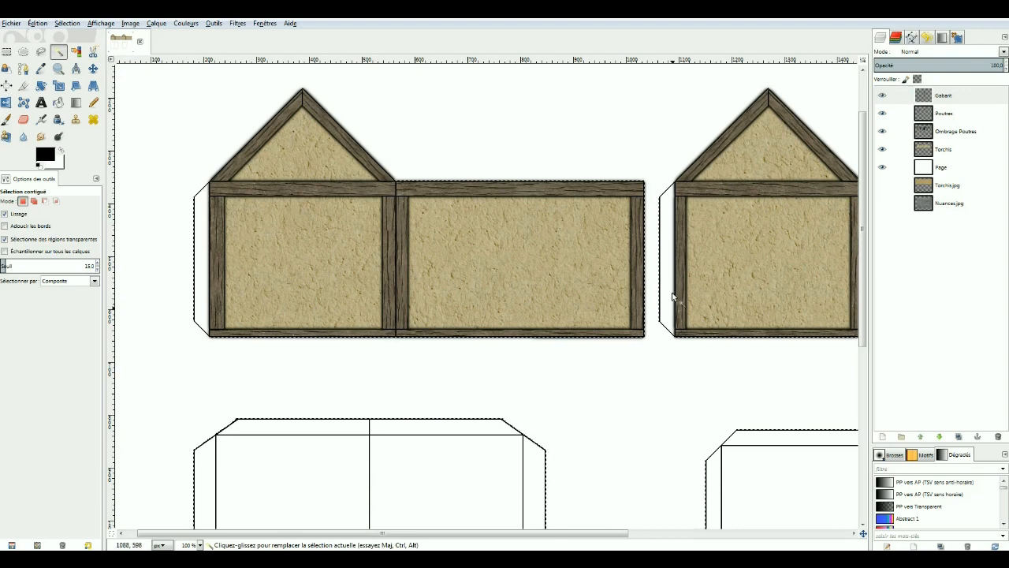
left_click(961, 134)
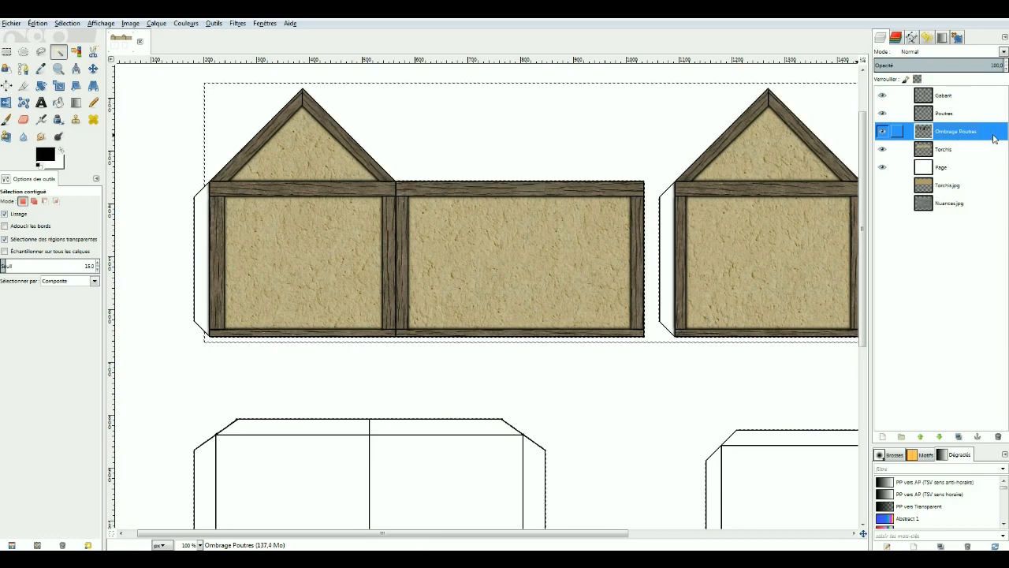
left_click(169, 125)
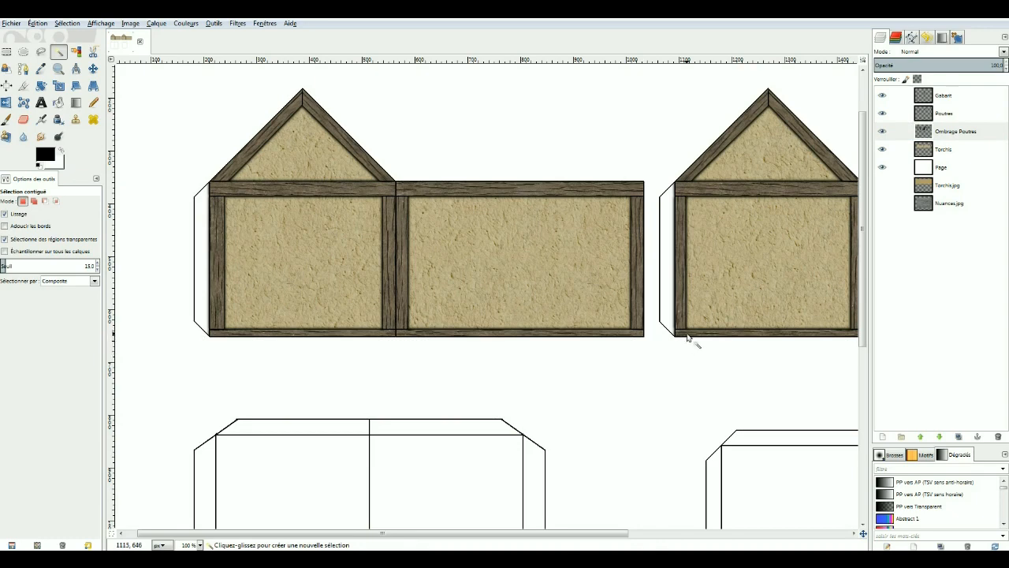
- Select the glue tabs beside both gable walls from the Gabarit layer and erase their shadow on the Ombrage Poutres layer
left_click(953, 96)
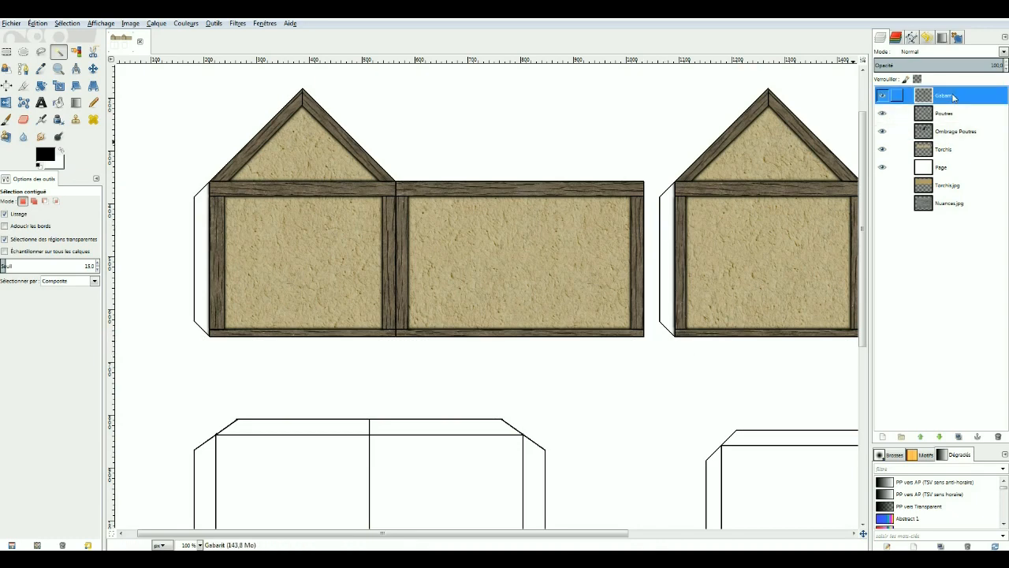
left_click(663, 231)
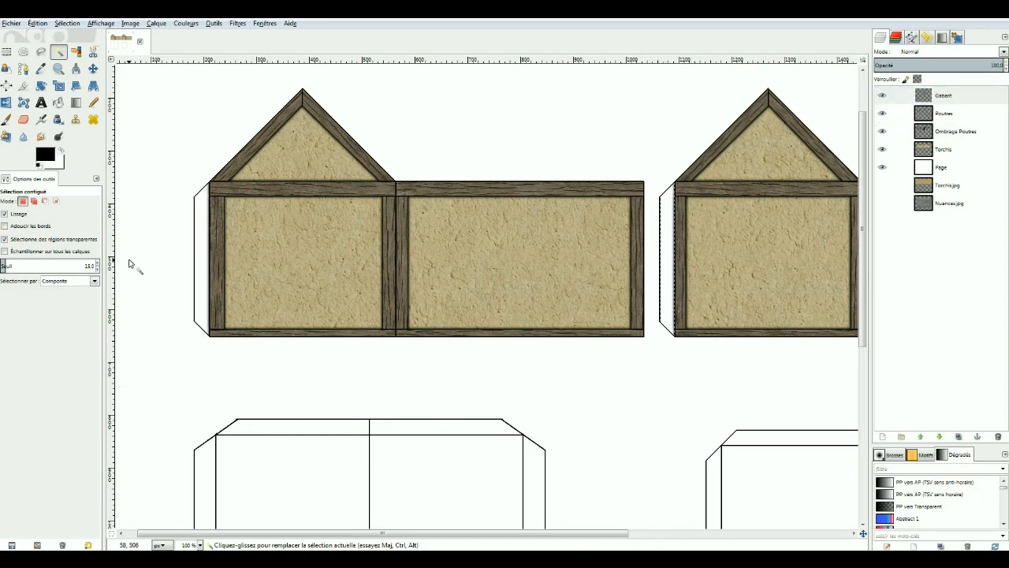
left_click(201, 249, "shift")
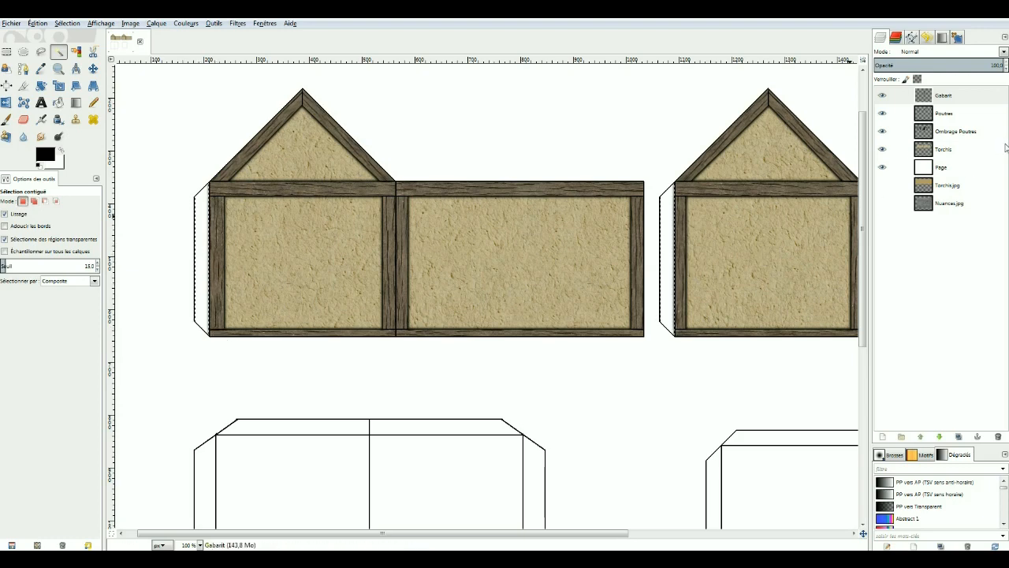
left_click(974, 134)
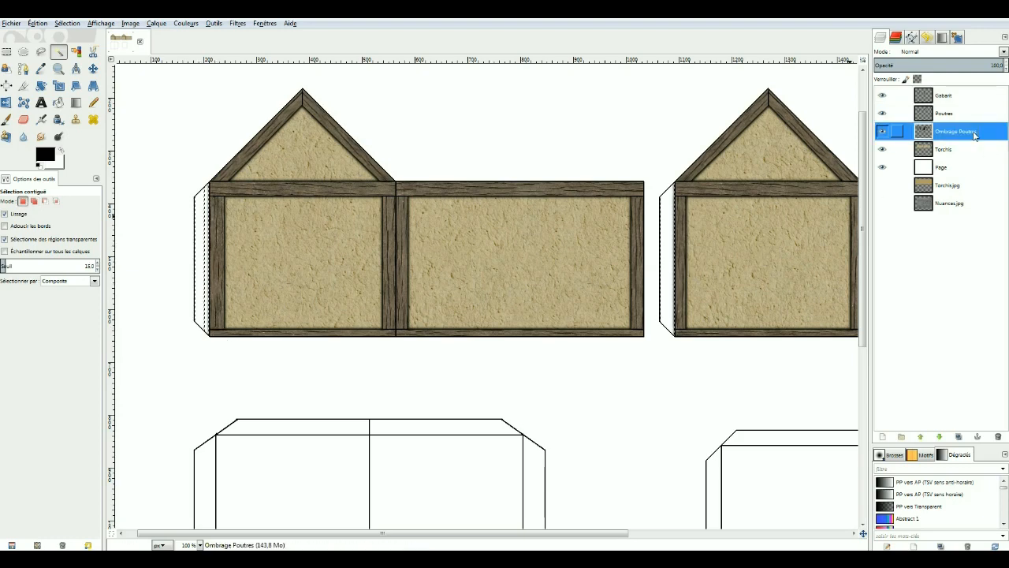
left_click(591, 109)
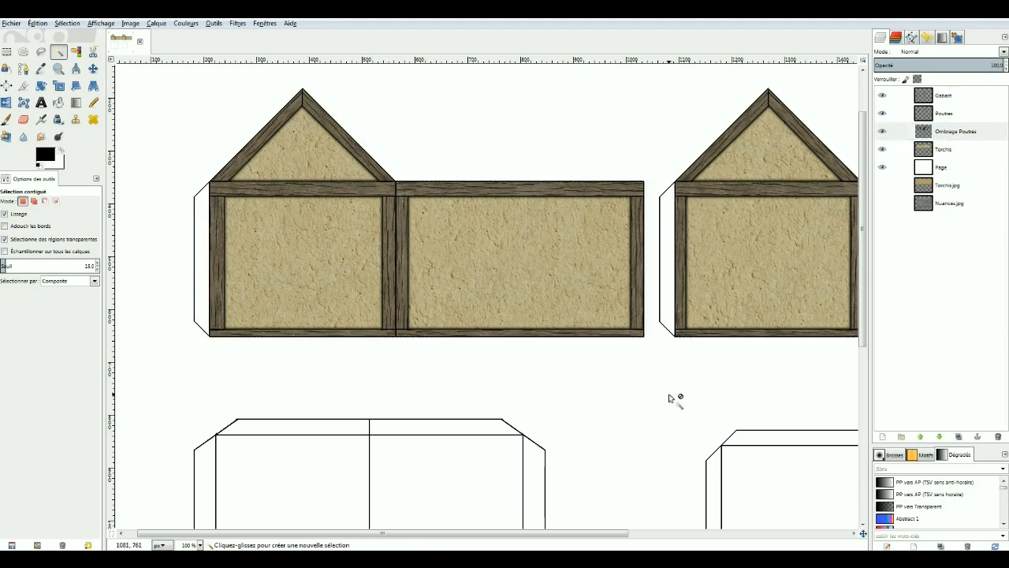
- Import Nuances.jpg from the Textures de Bases folder as a new layer directly above Torchis
mouse_move(608, 534)
left_mouse_down()
mouse_move(828, 539)
mouse_move(595, 539)
left_mouse_up()
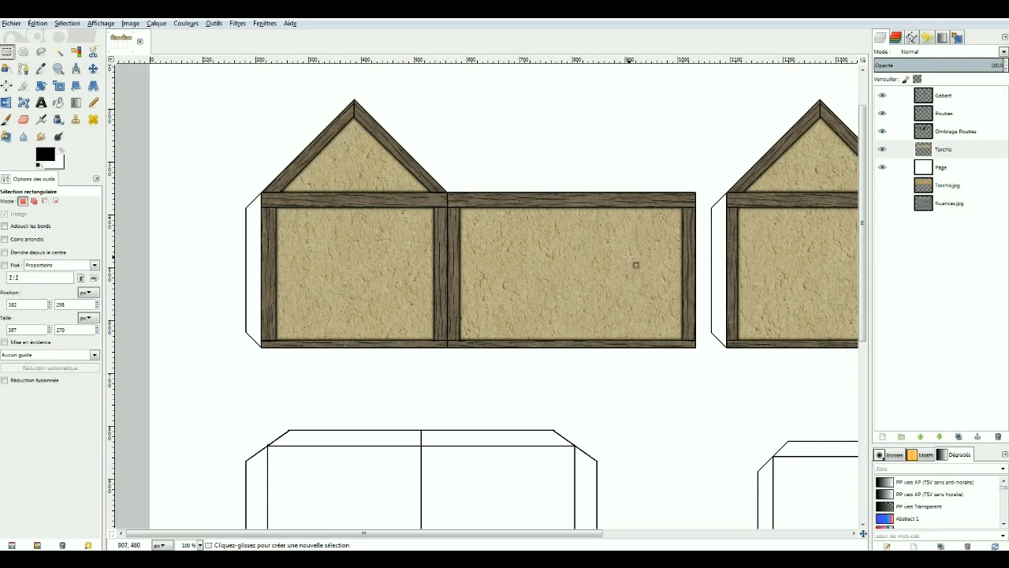
left_click(11, 24)
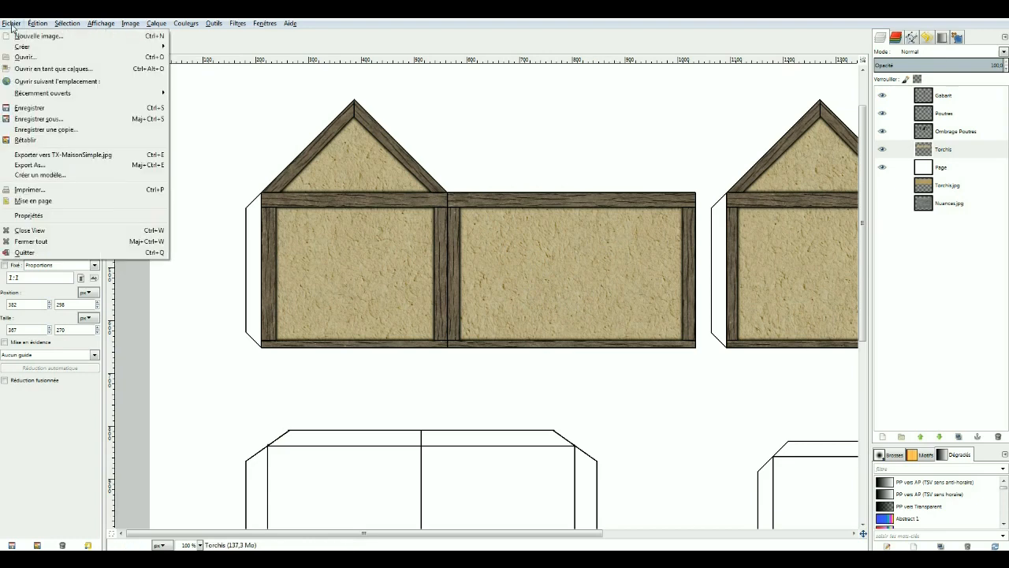
left_click(45, 71)
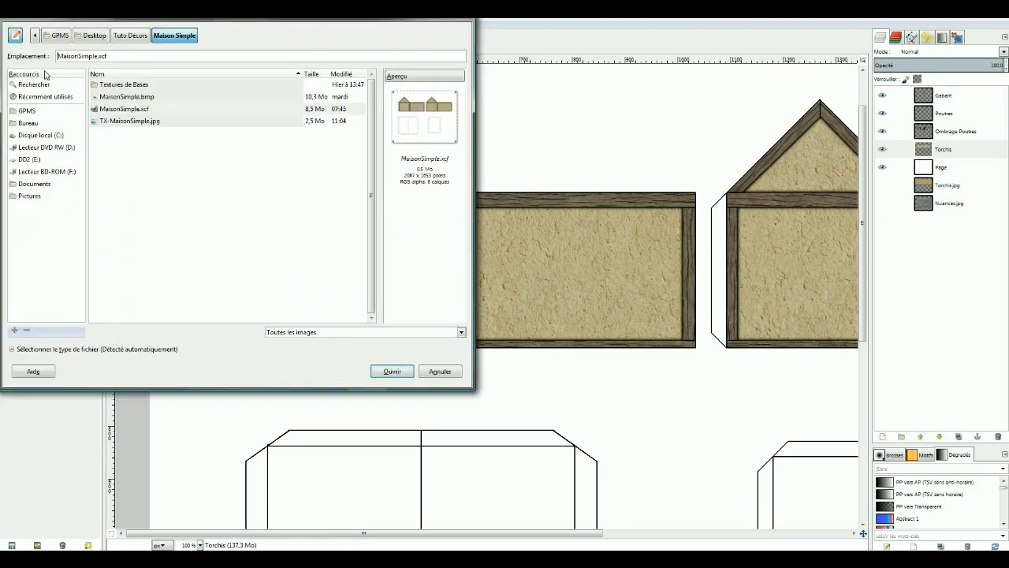
double_click(127, 85)
left_click(117, 135)
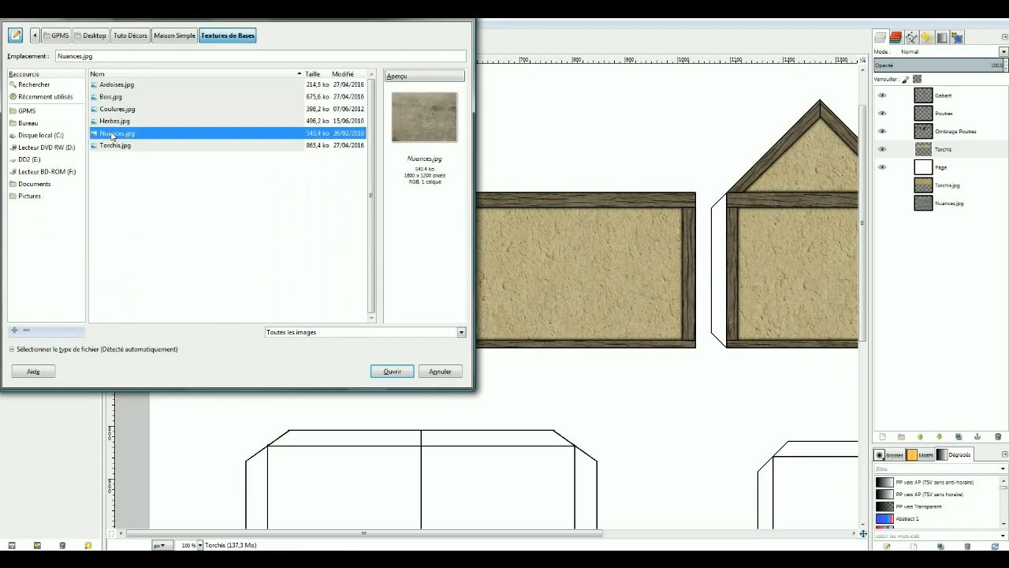
left_click(392, 371)
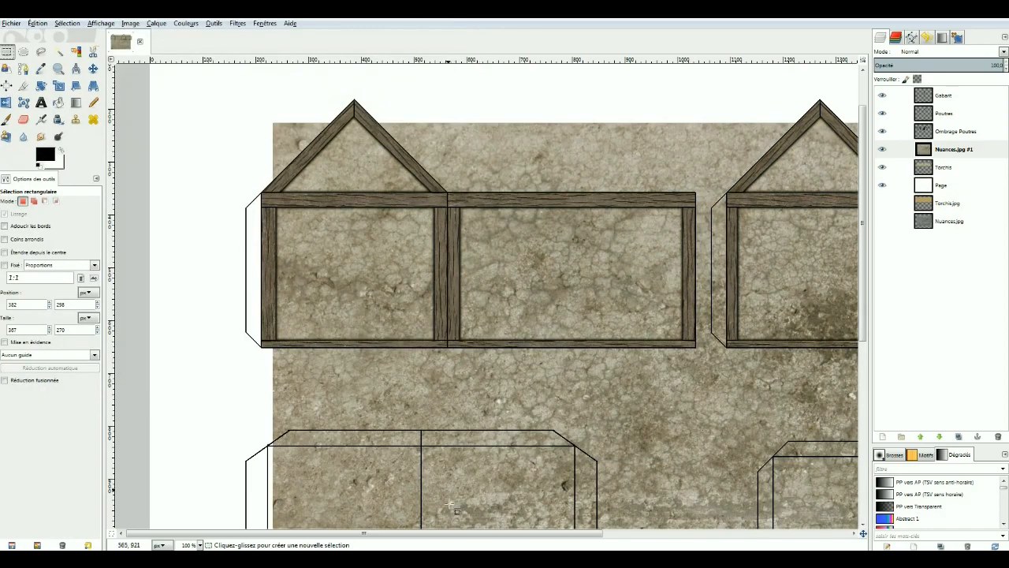
- Check how far the Nuances.jpg #1 texture covers the walls and add an alpha channel to its layer
left_click_drag(478, 535, 502, 535)
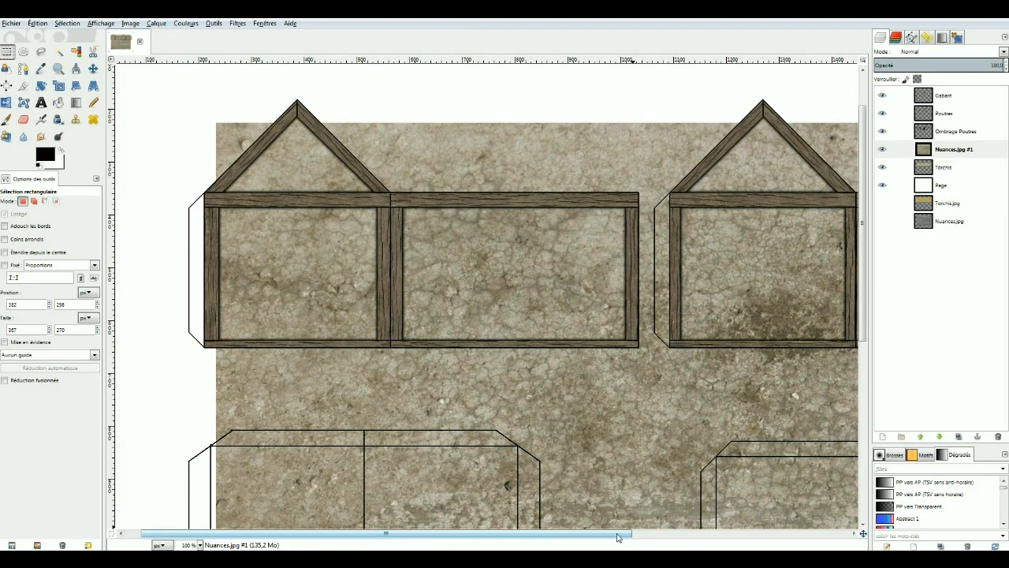
mouse_move(623, 536)
left_mouse_down()
mouse_move(763, 539)
mouse_move(633, 536)
left_mouse_up()
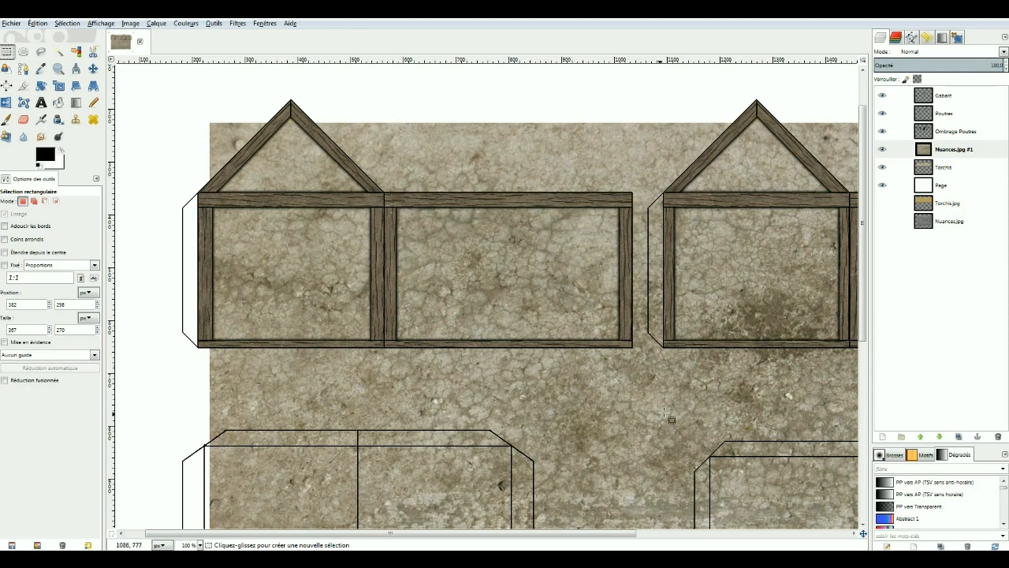
left_click_drag(631, 535, 803, 534)
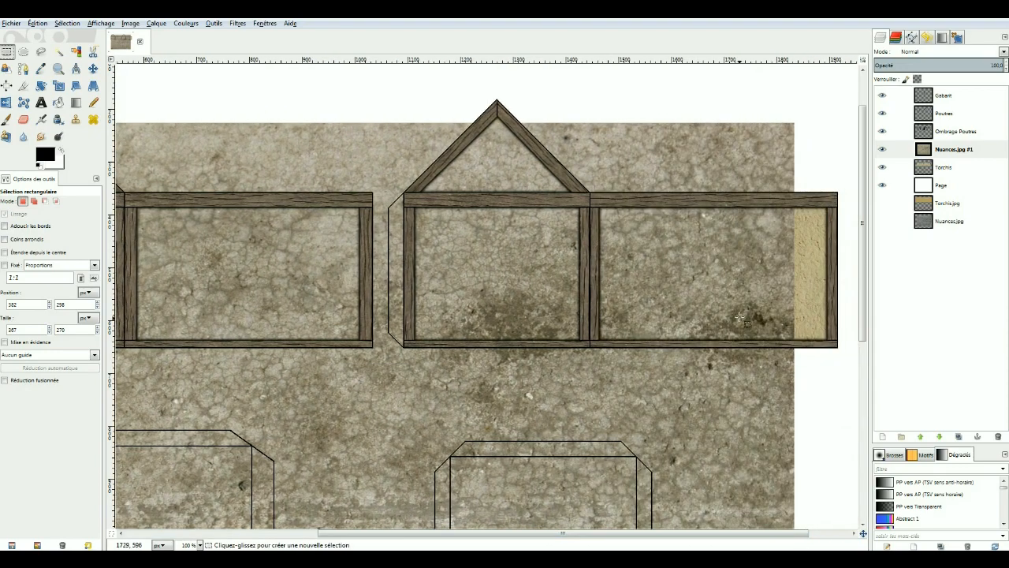
left_click_drag(581, 534, 352, 546)
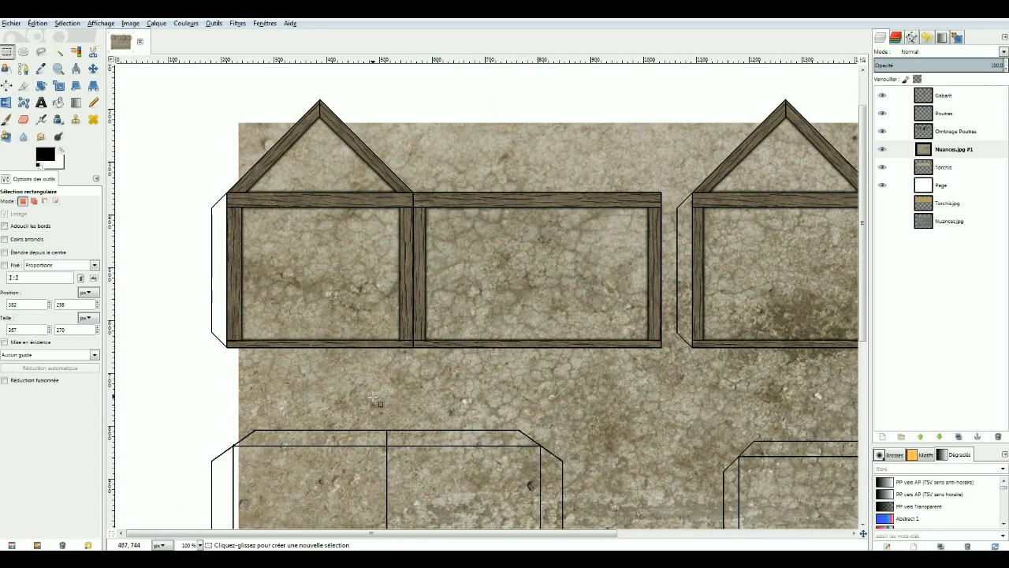
right_click(989, 152)
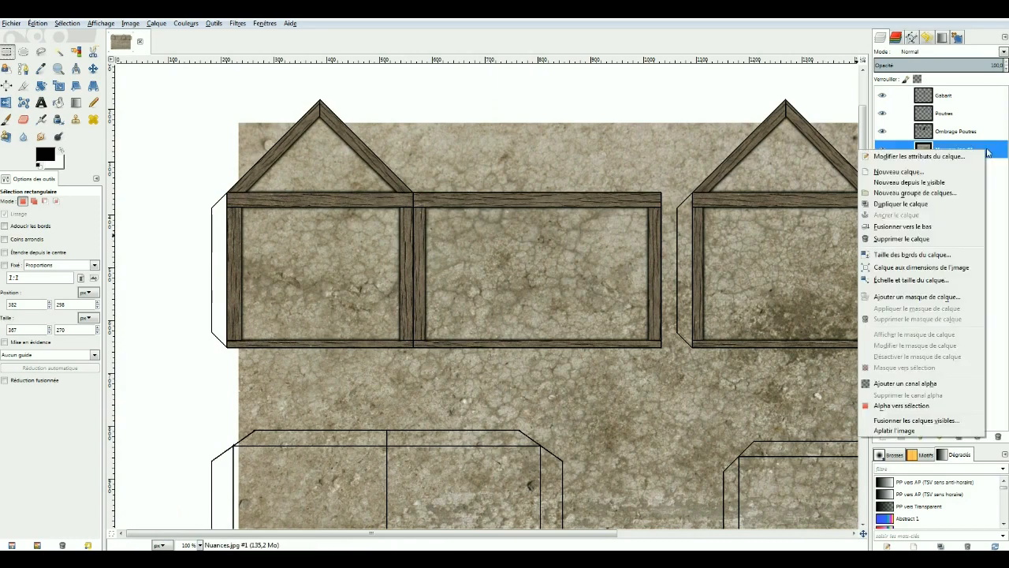
left_click(905, 383)
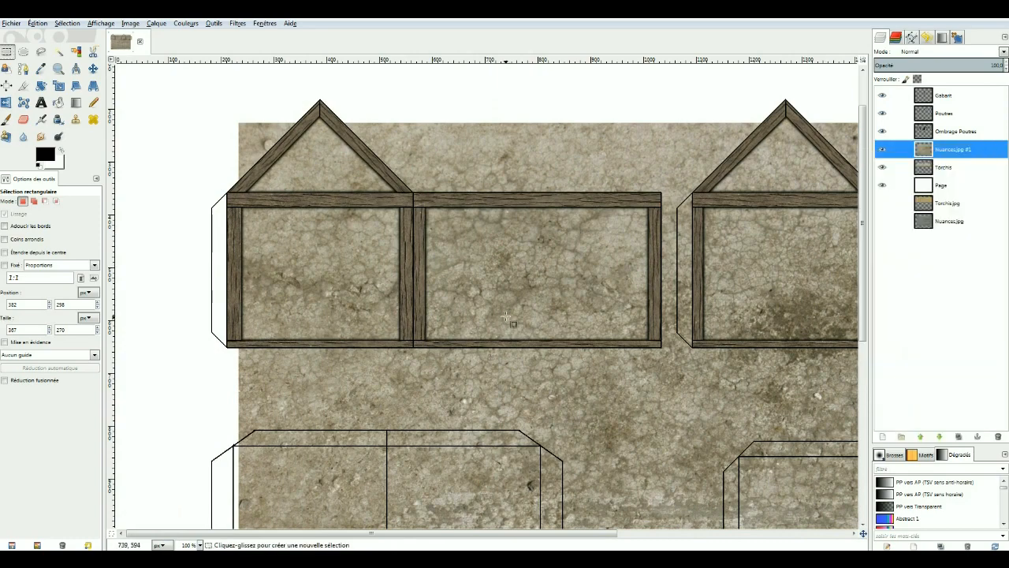
- Scale the Nuances.jpg #1 layer to 1754 x 1262 px so it covers all the walls, and check its coverage
left_click(58, 86)
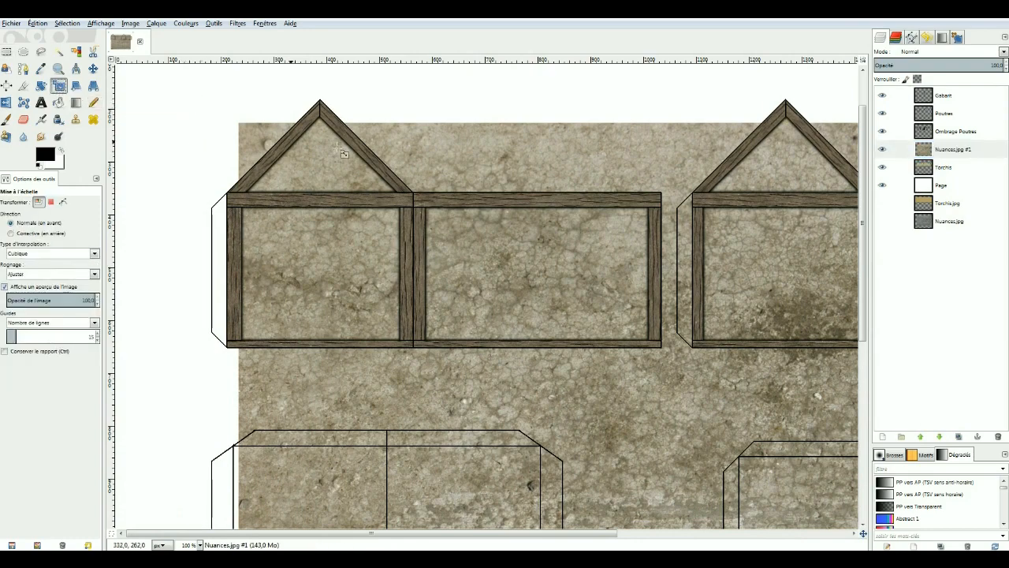
left_click(403, 146)
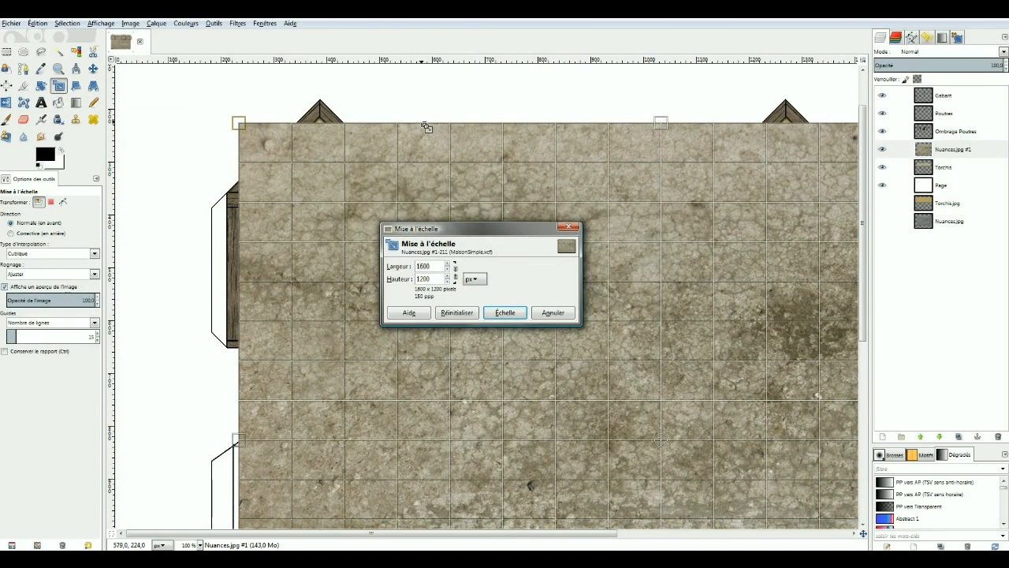
left_click_drag(425, 127, 397, 96)
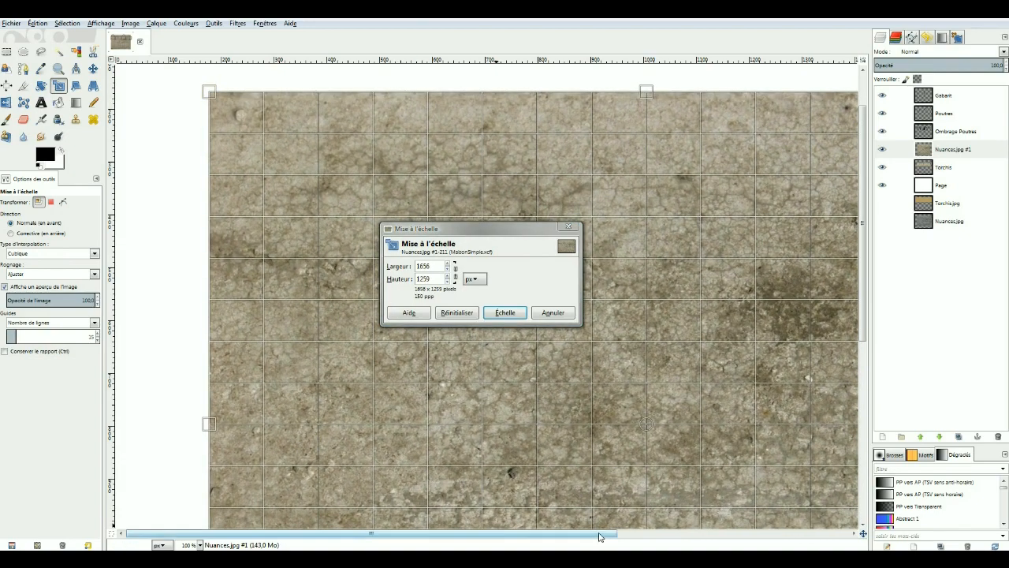
left_click_drag(600, 536, 831, 534)
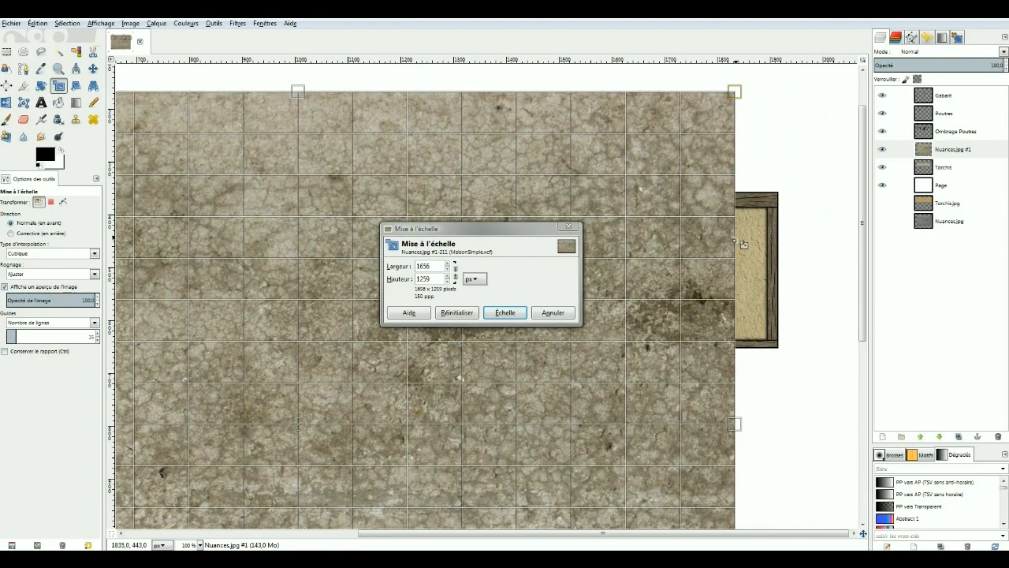
left_click_drag(742, 243, 790, 243)
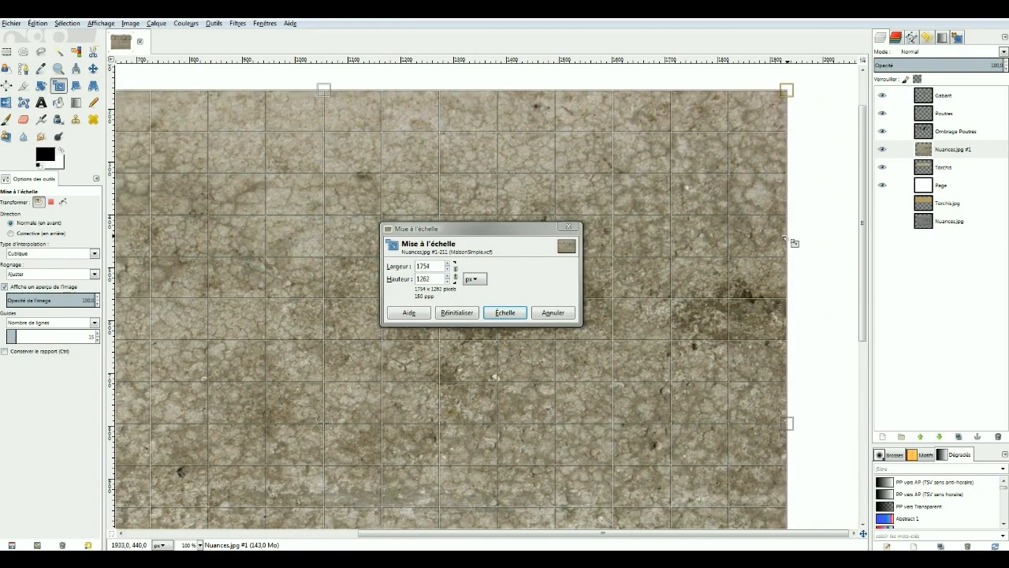
left_click(505, 313)
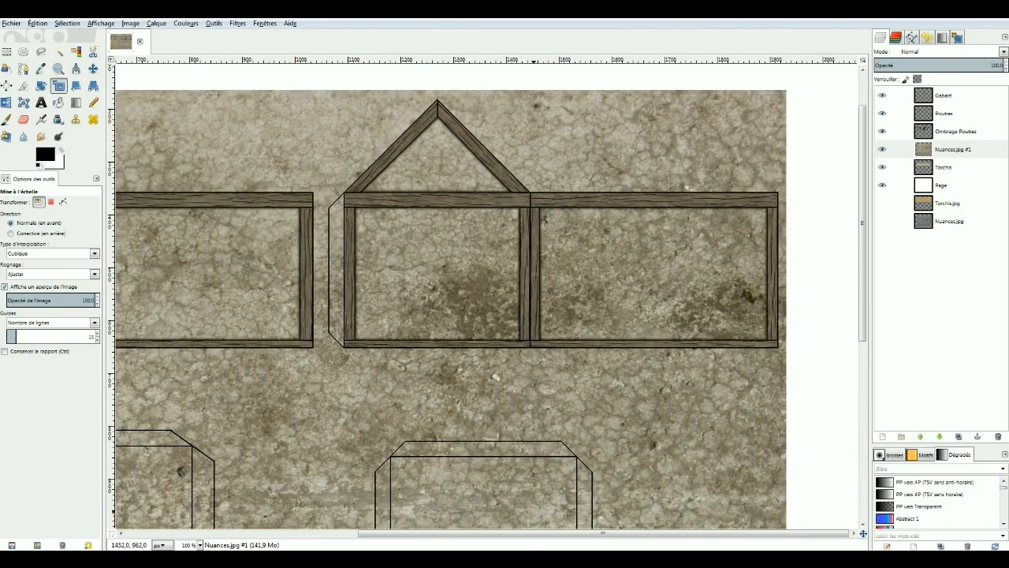
left_click_drag(524, 541, 459, 539)
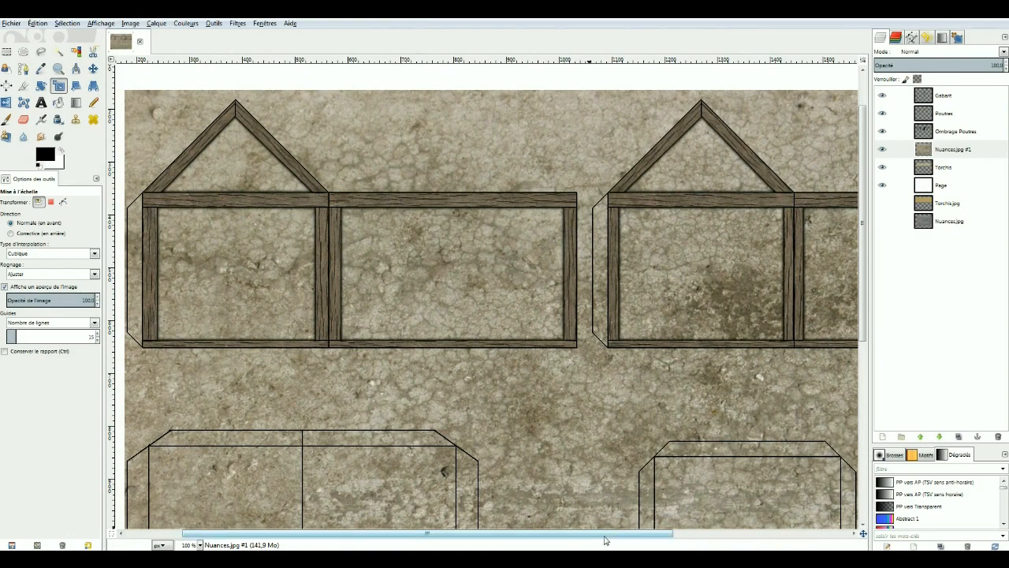
left_click_drag(604, 540, 704, 491)
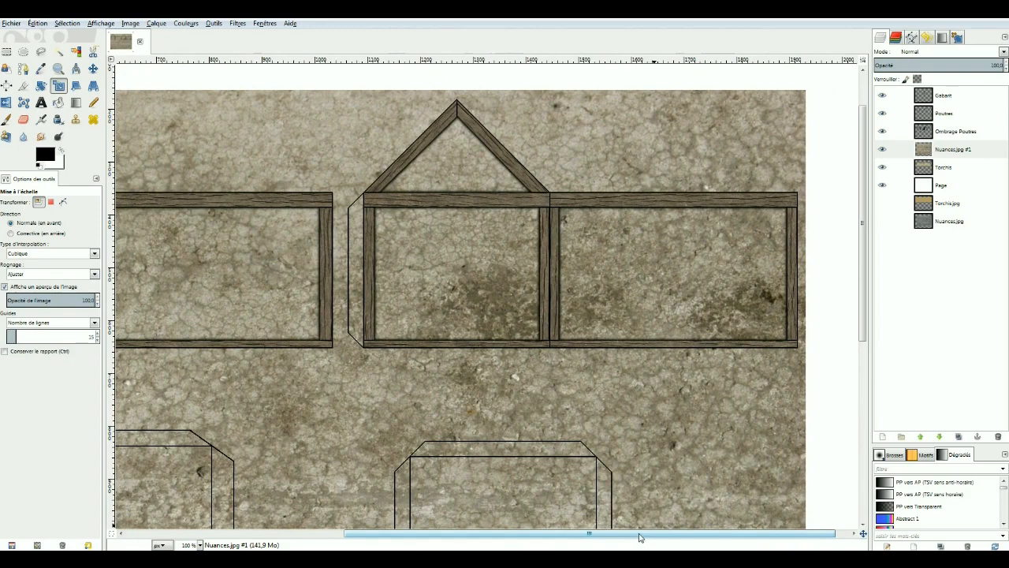
left_click_drag(639, 538, 428, 541)
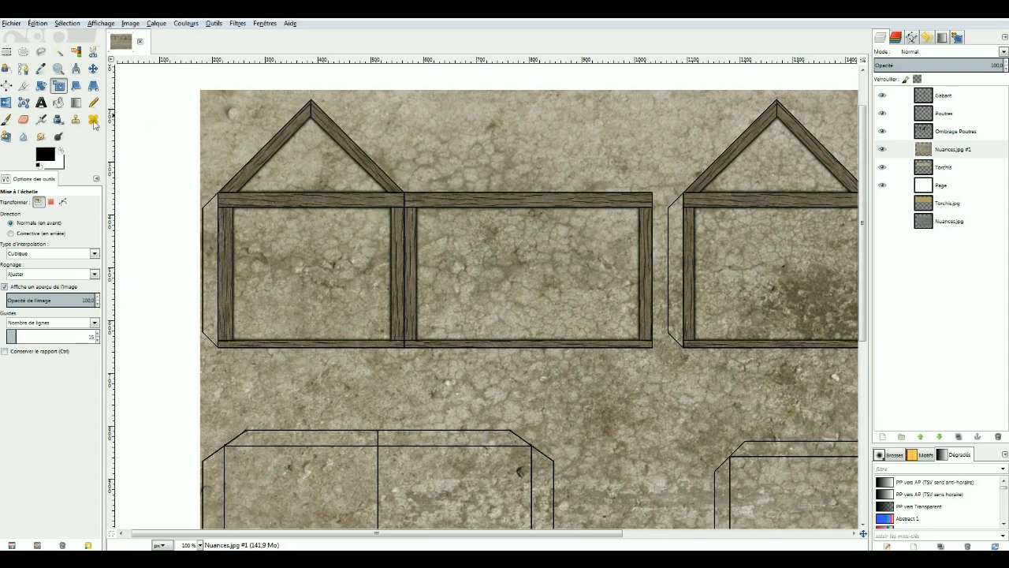
- Clone the dark cracked patch from the middle of the first gable wall into the triangular gable above it
left_click(76, 120)
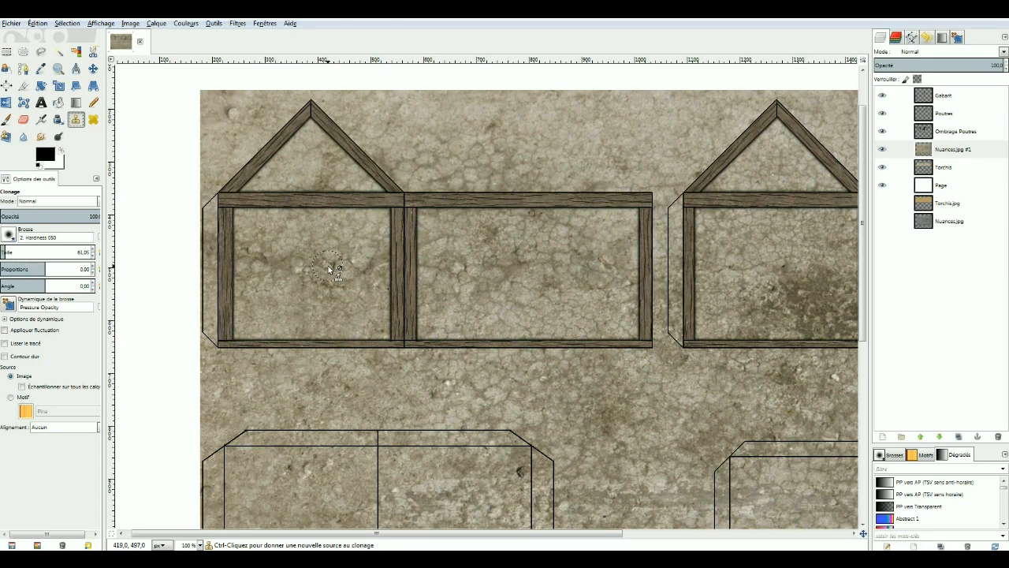
key("ctrl")
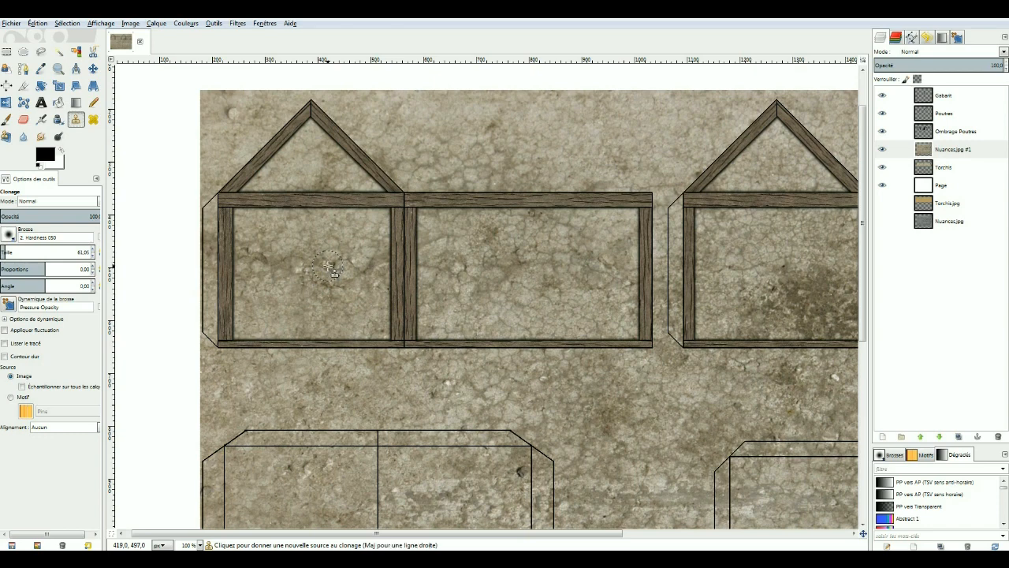
left_click(331, 269, "ctrl")
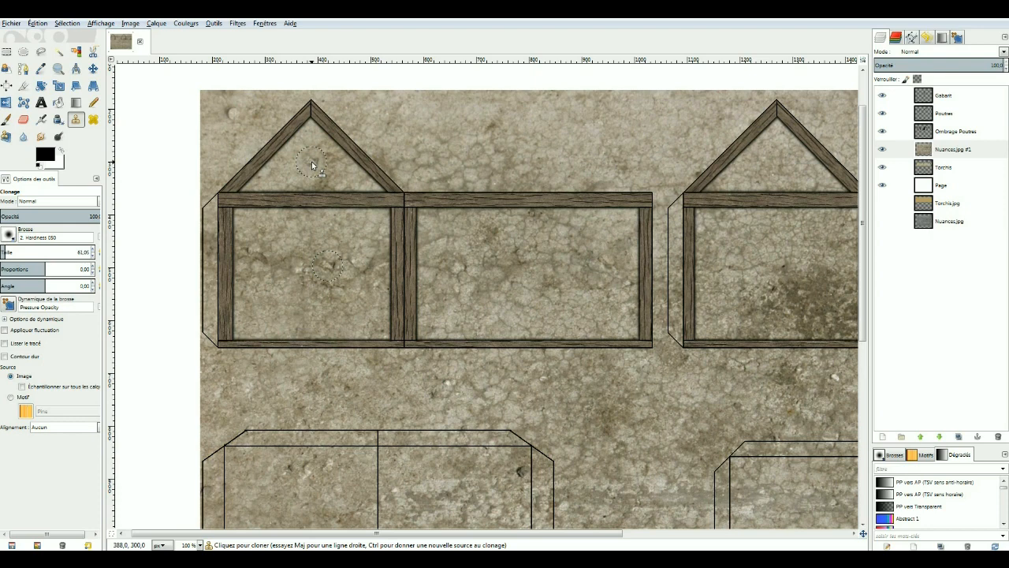
mouse_move(312, 165)
left_mouse_down()
mouse_move(302, 170)
mouse_move(326, 165)
mouse_move(307, 156)
left_mouse_up()
mouse_move(305, 156)
left_mouse_down()
mouse_move(279, 182)
mouse_move(305, 146)
mouse_move(304, 161)
mouse_move(329, 171)
mouse_move(309, 159)
mouse_move(313, 131)
mouse_move(323, 170)
left_mouse_up()
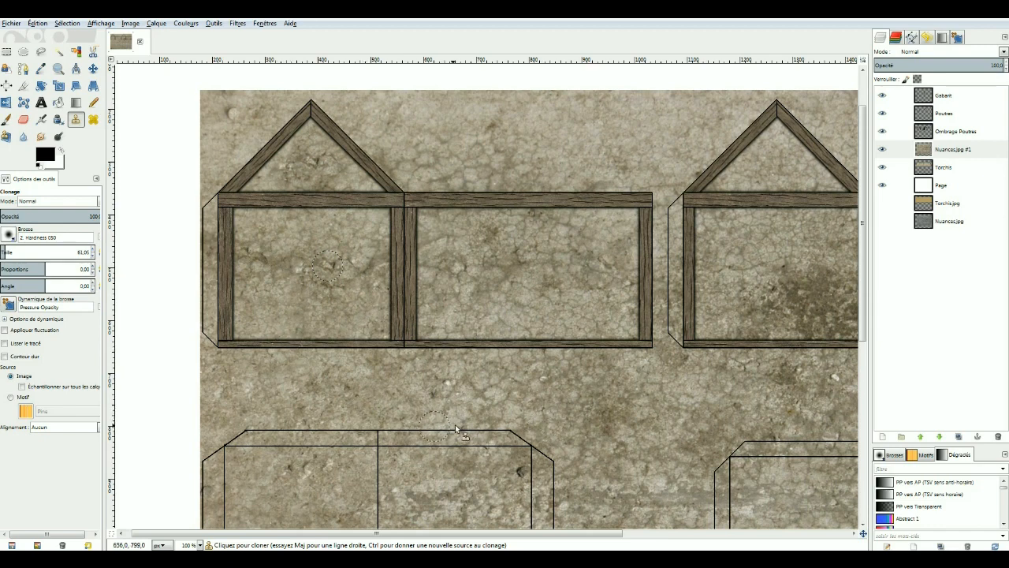
- Clone plain texture from below the walls over the dark cracked patch in the middle of the first gable wall
left_click(377, 421, "ctrl")
mouse_move(328, 270)
left_mouse_down()
mouse_move(316, 269)
mouse_move(335, 268)
mouse_move(321, 277)
left_mouse_up()
left_click(300, 271)
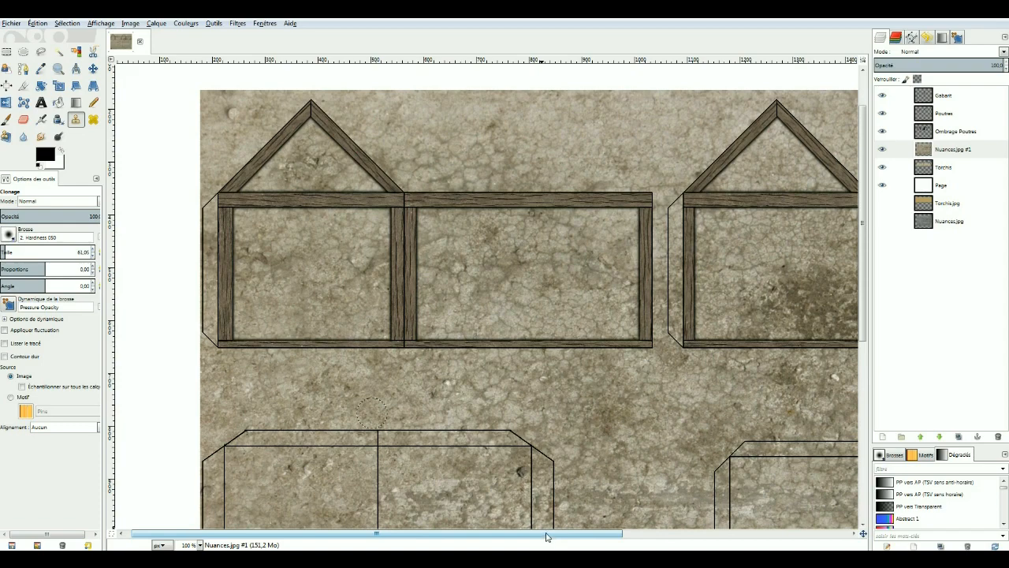
- Compare the walls with and without the Nuances.jpg #1 layer and set its blend mode to Lumière dure
scroll(547, 536, "right", 6)
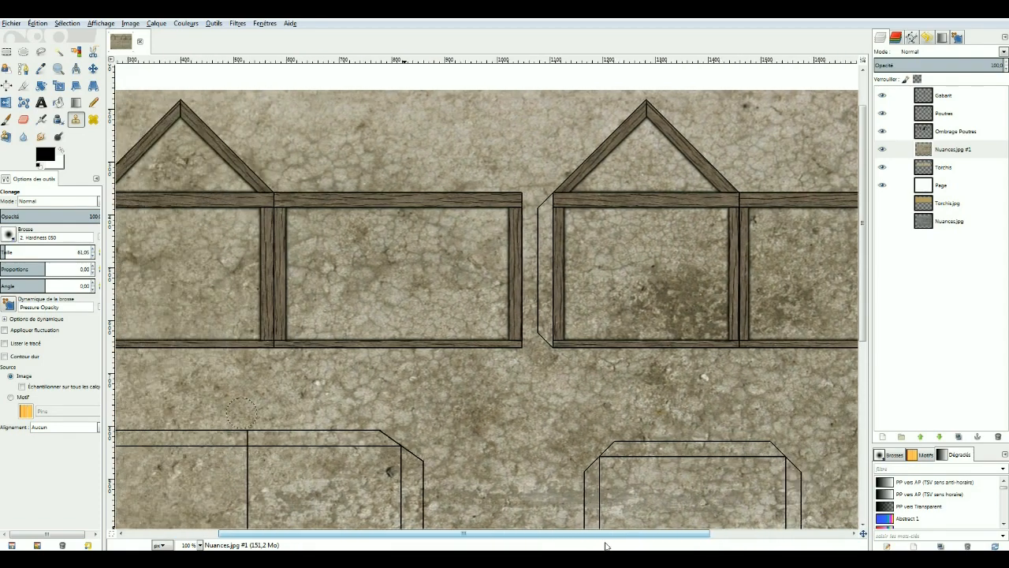
scroll(606, 536, "left", 5)
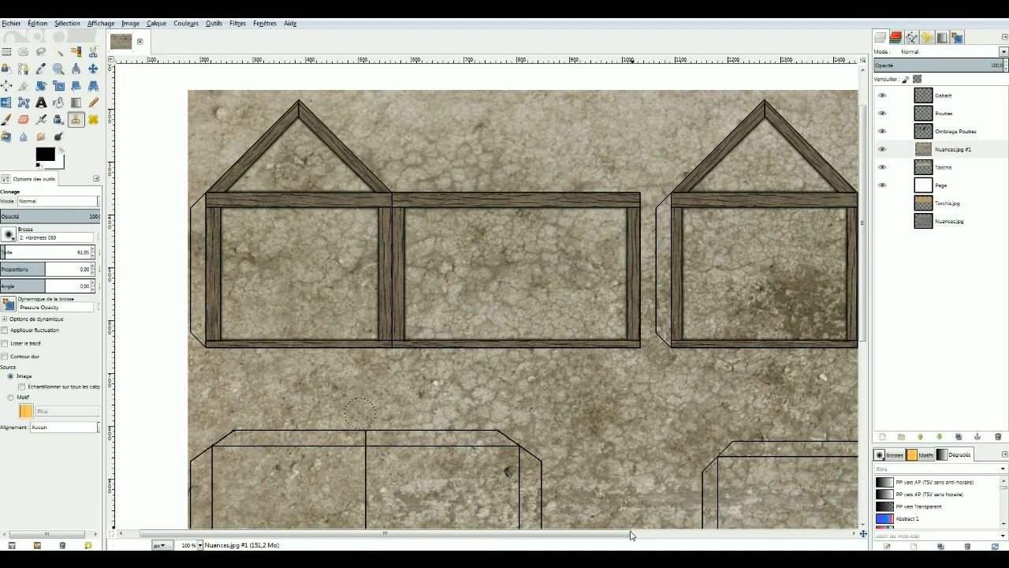
left_click(882, 149)
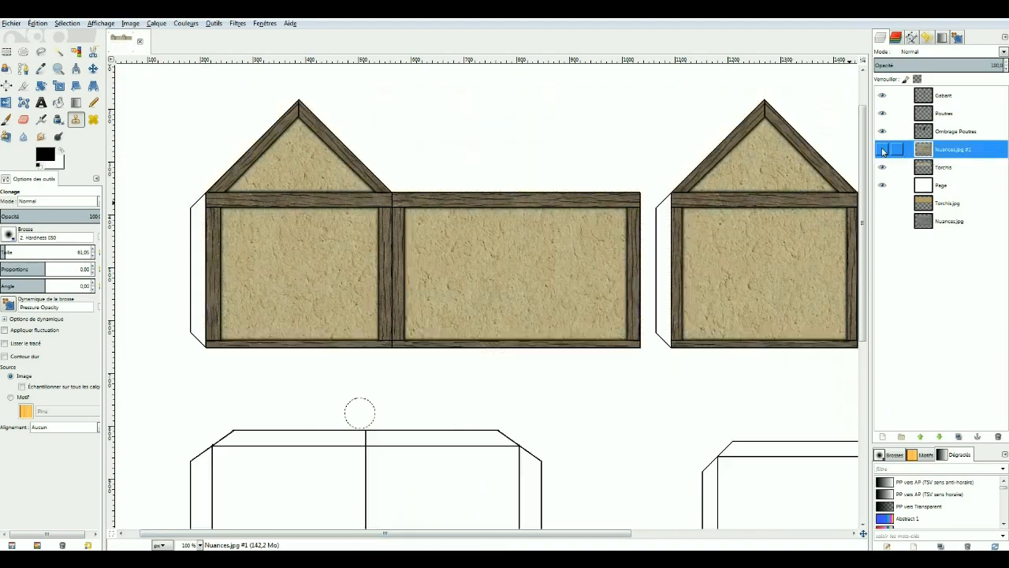
left_click(882, 151)
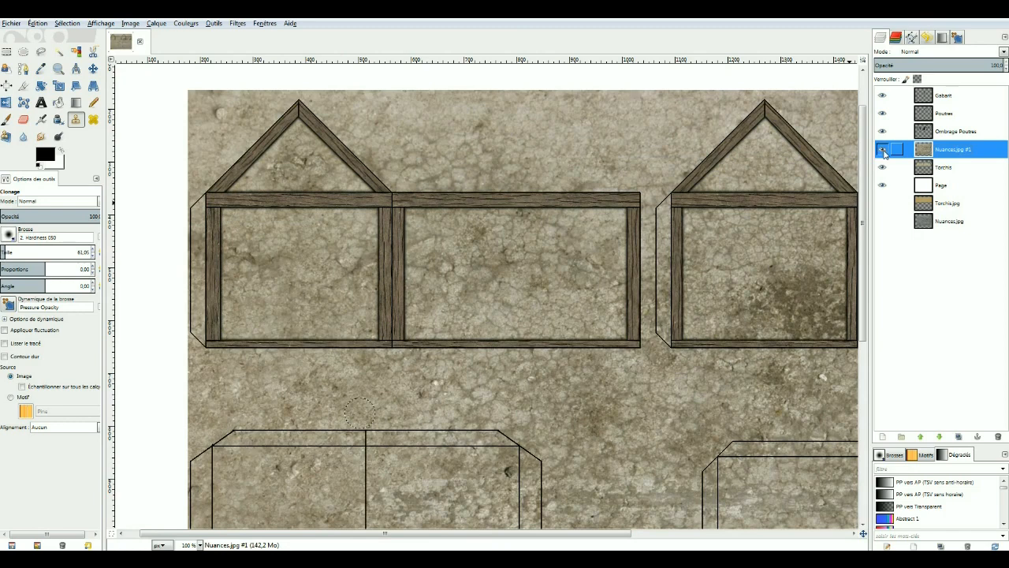
left_click(6, 51)
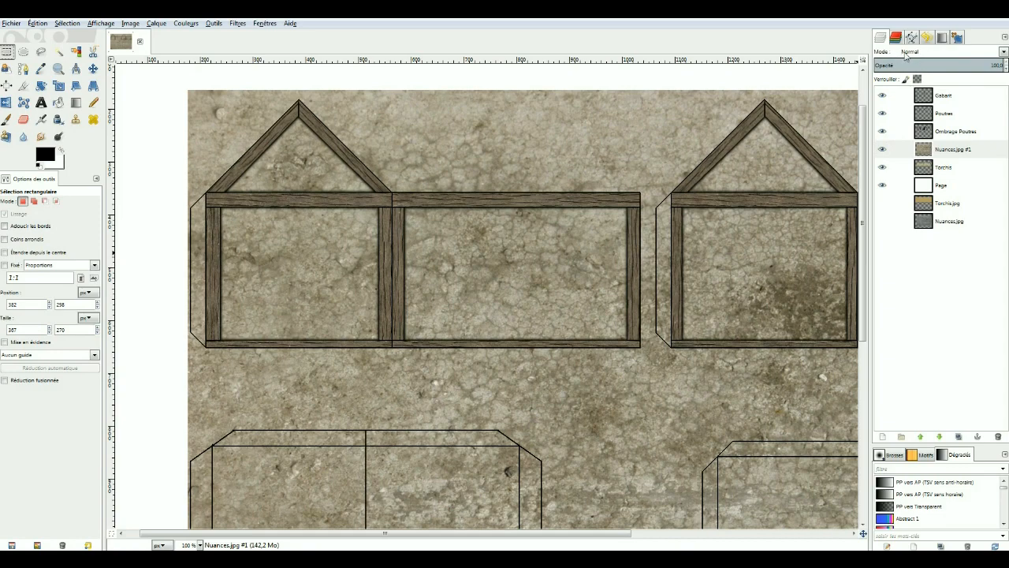
left_click(1004, 52)
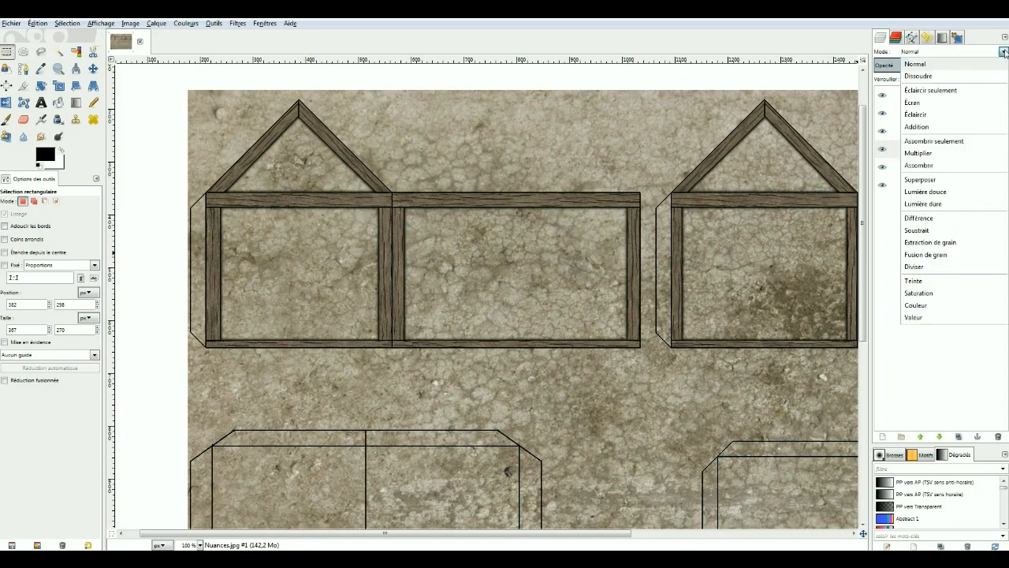
left_click(932, 207)
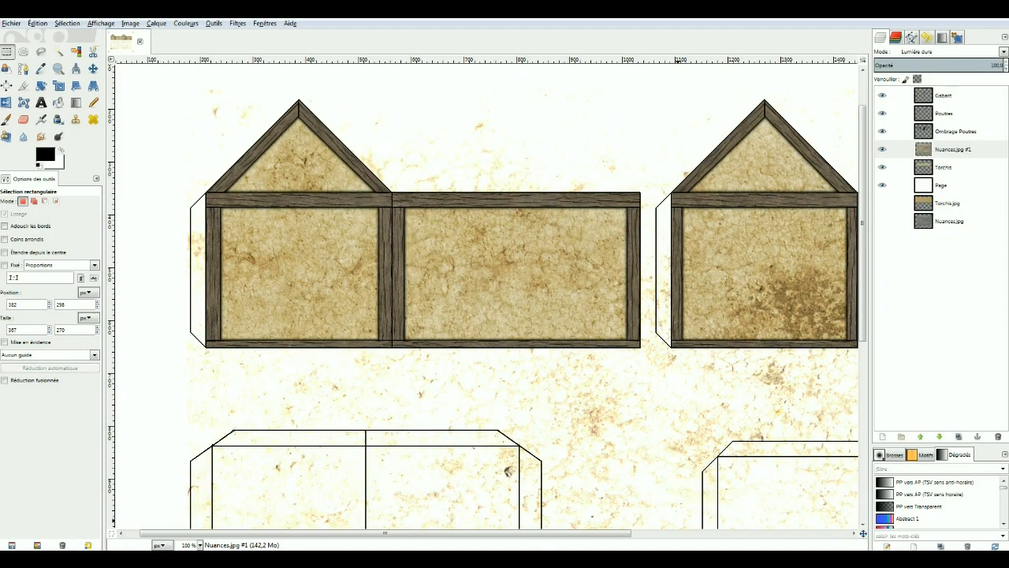
- Adjust the Nuances.jpg #1 layer's brightness to -25 and contrast to 43
mouse_move(608, 534)
left_mouse_down()
mouse_move(749, 533)
mouse_move(640, 536)
mouse_move(614, 549)
left_mouse_up()
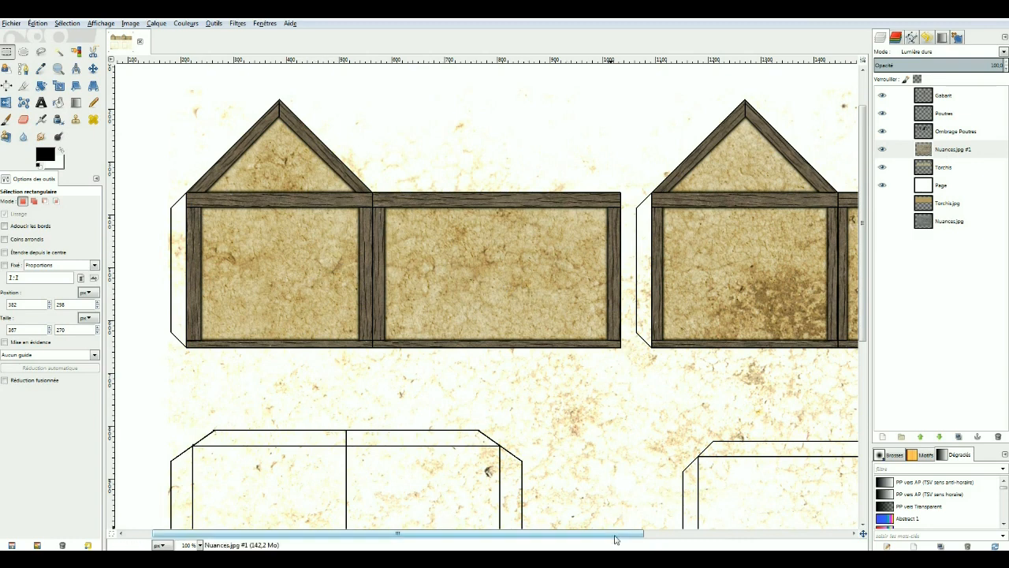
left_click_drag(616, 534, 558, 547)
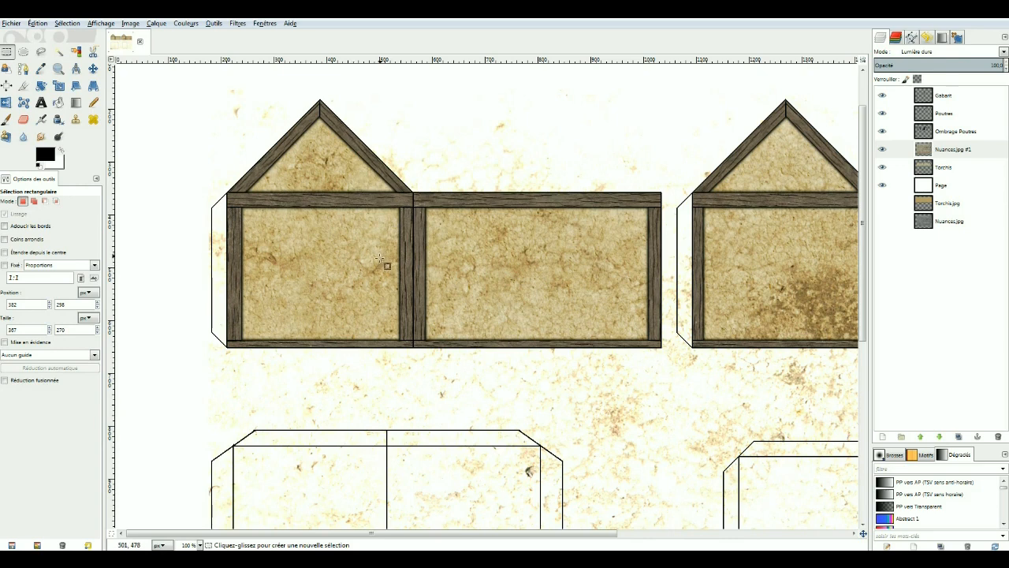
left_click(186, 24)
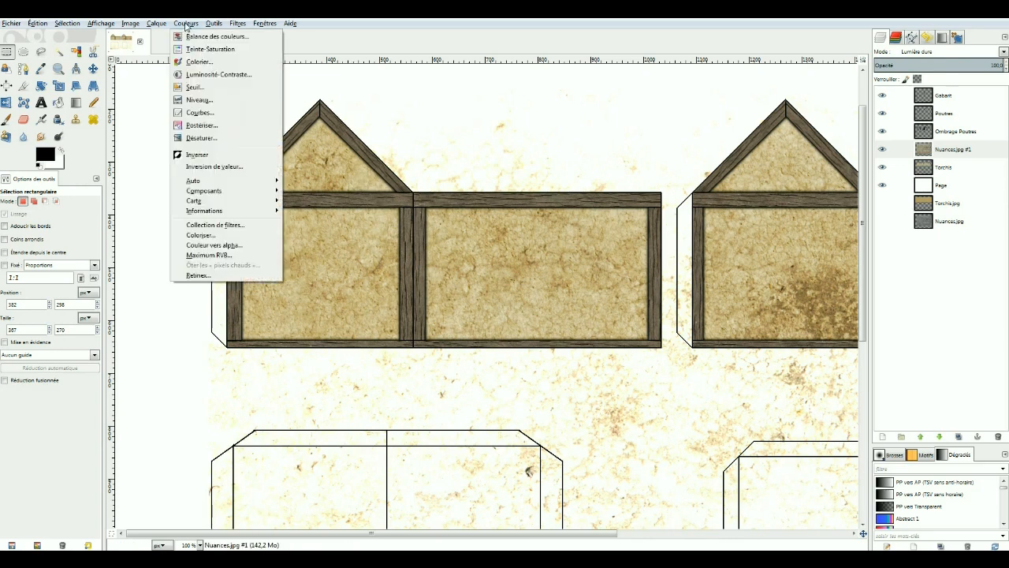
left_click(202, 75)
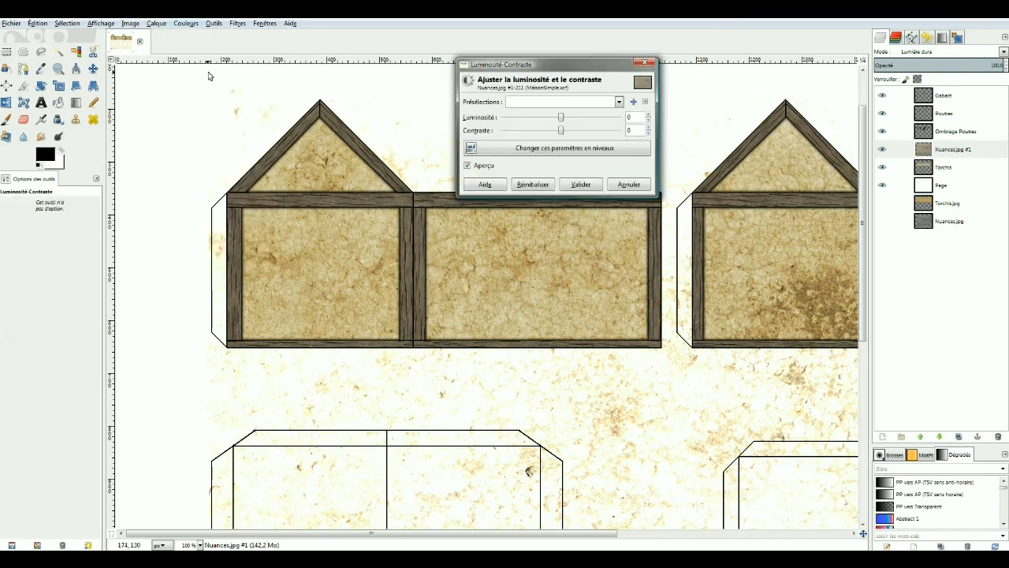
left_click(561, 131)
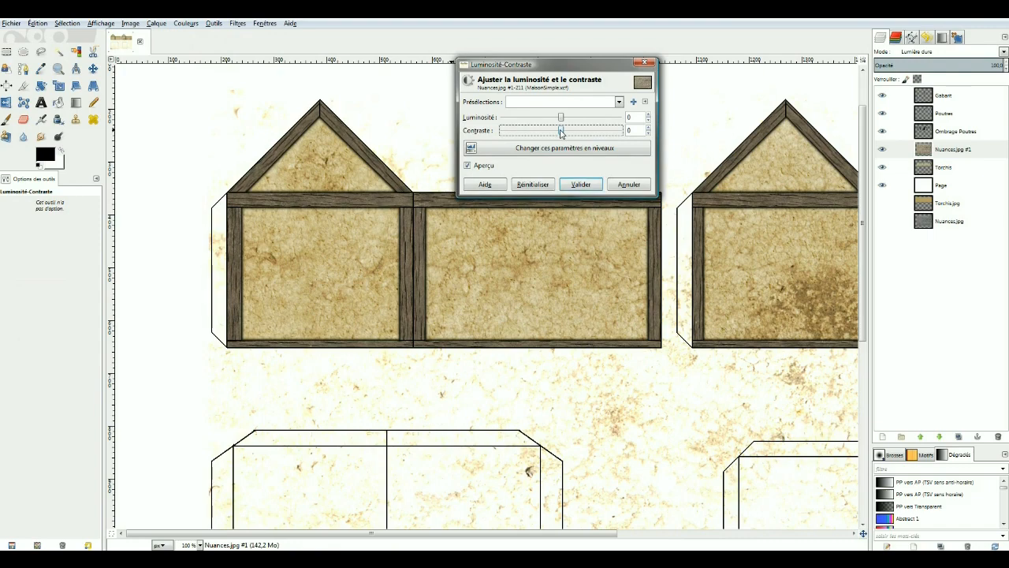
left_click_drag(562, 131, 581, 140)
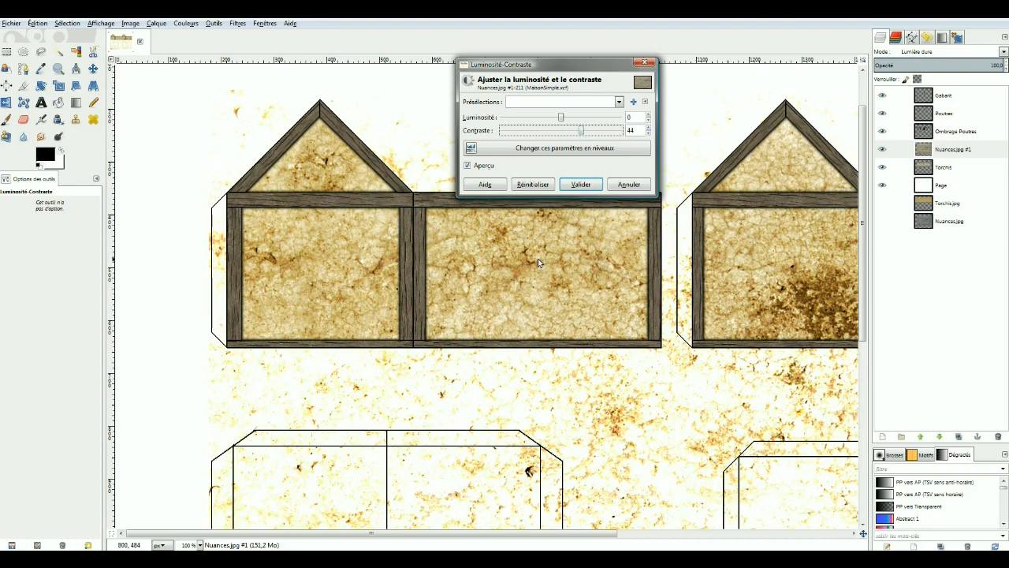
left_click_drag(561, 116, 549, 120)
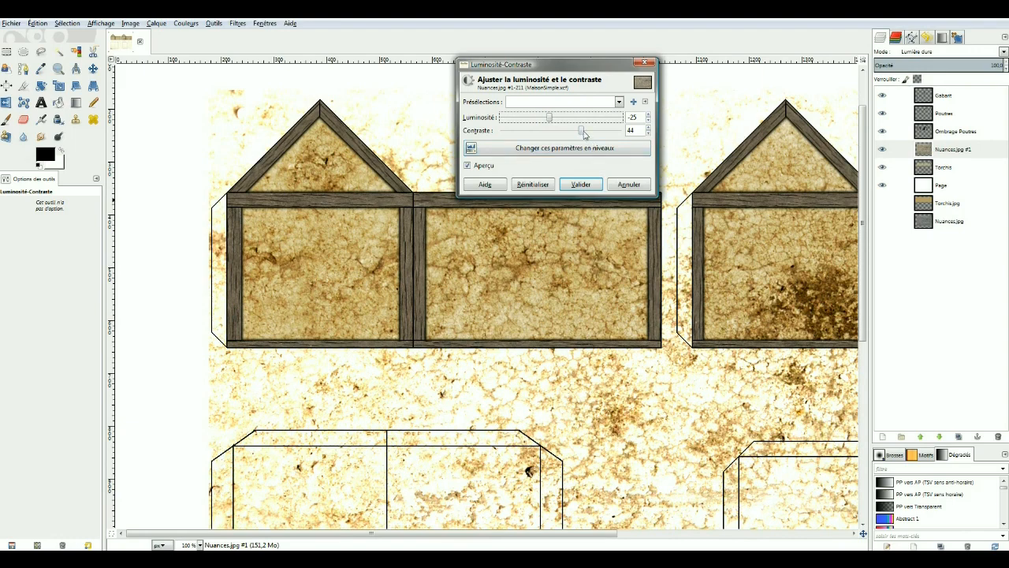
left_click_drag(581, 132, 581, 132)
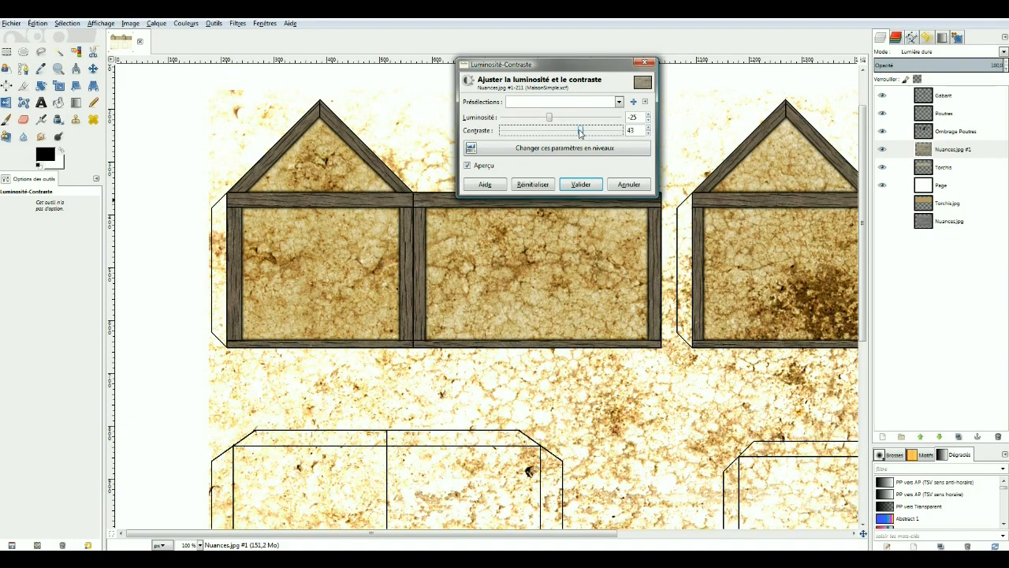
left_click(581, 184)
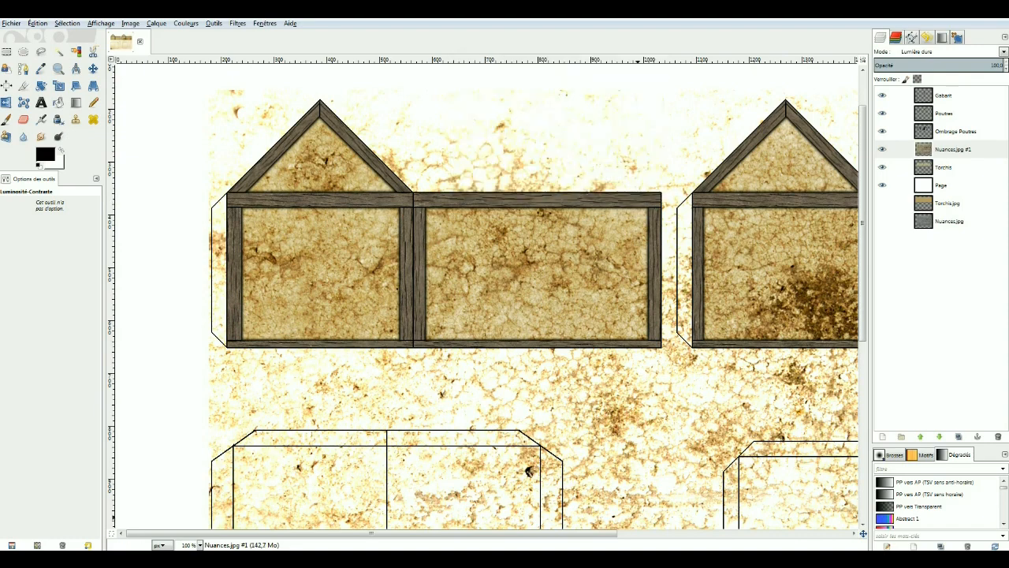
- Compare the walls with and without the Nuances.jpg #1 layer, and lower its saturation to -86 with Teinte-Saturation
left_click_drag(606, 542, 805, 526)
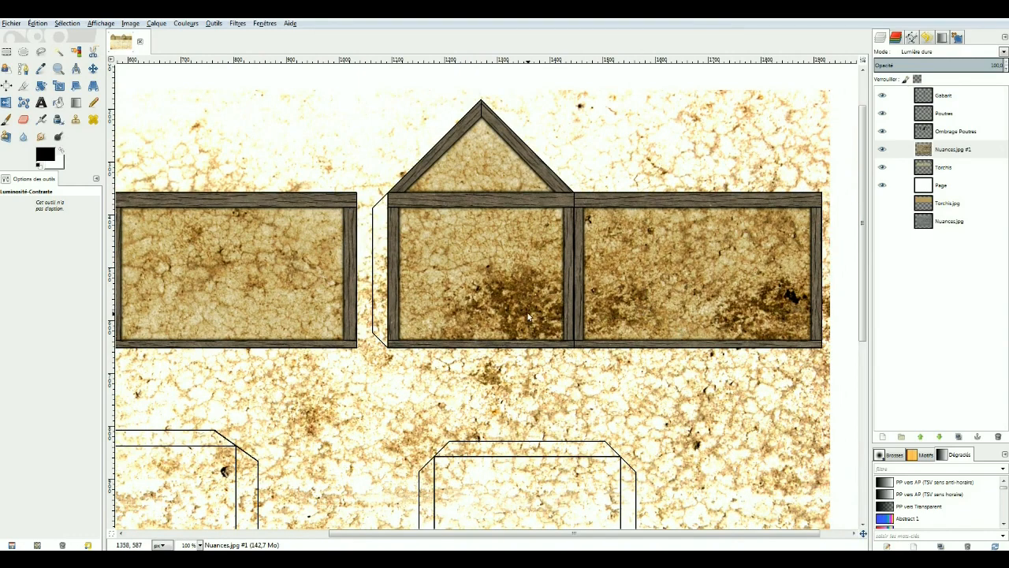
left_click_drag(588, 534, 440, 542)
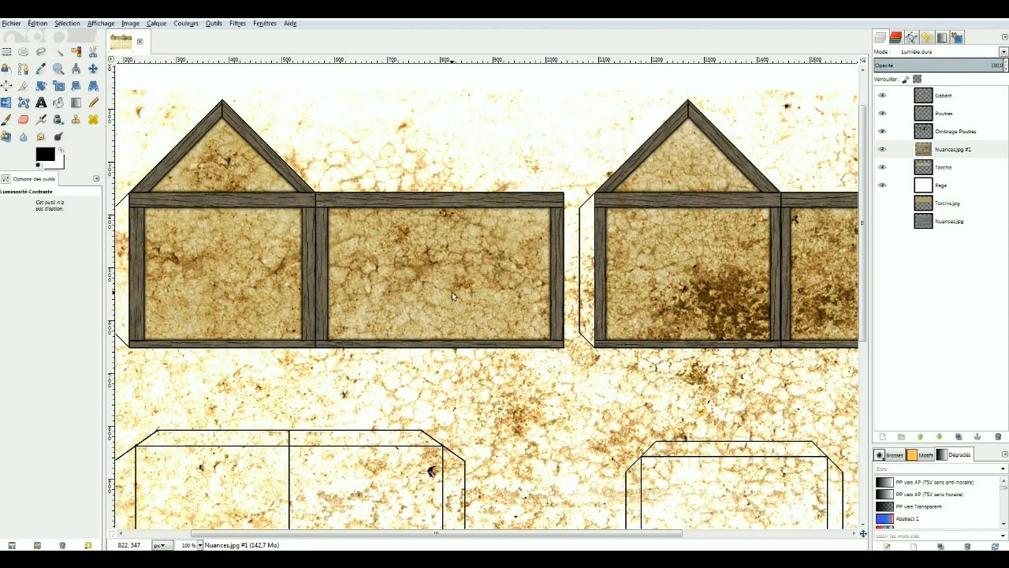
left_click(882, 149)
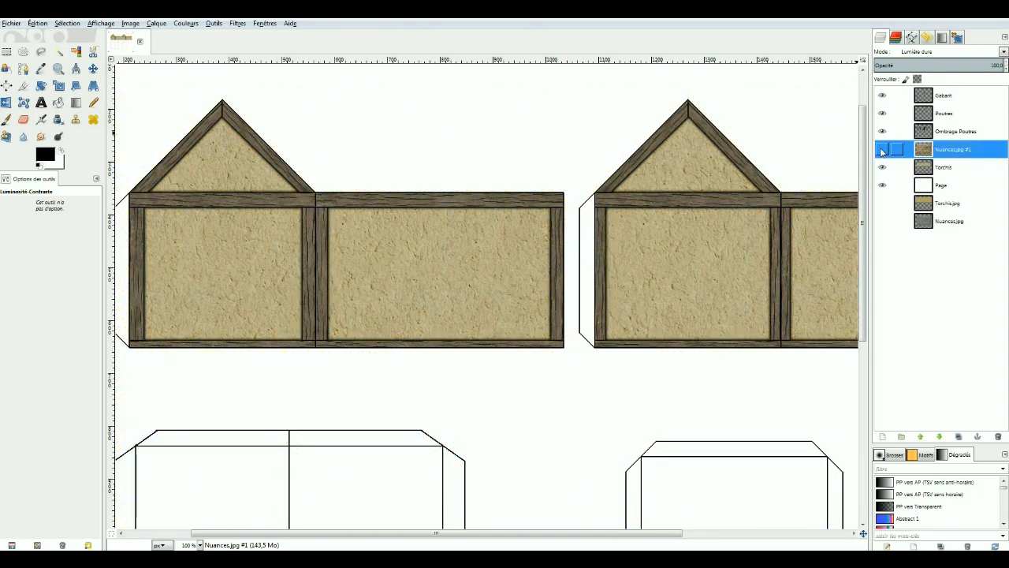
left_click(882, 149)
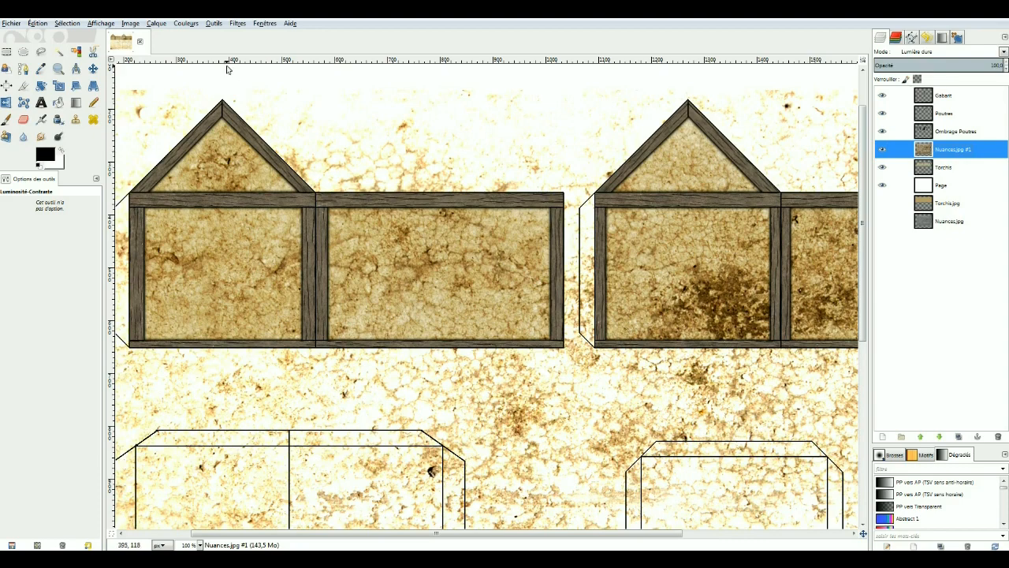
left_click(185, 23)
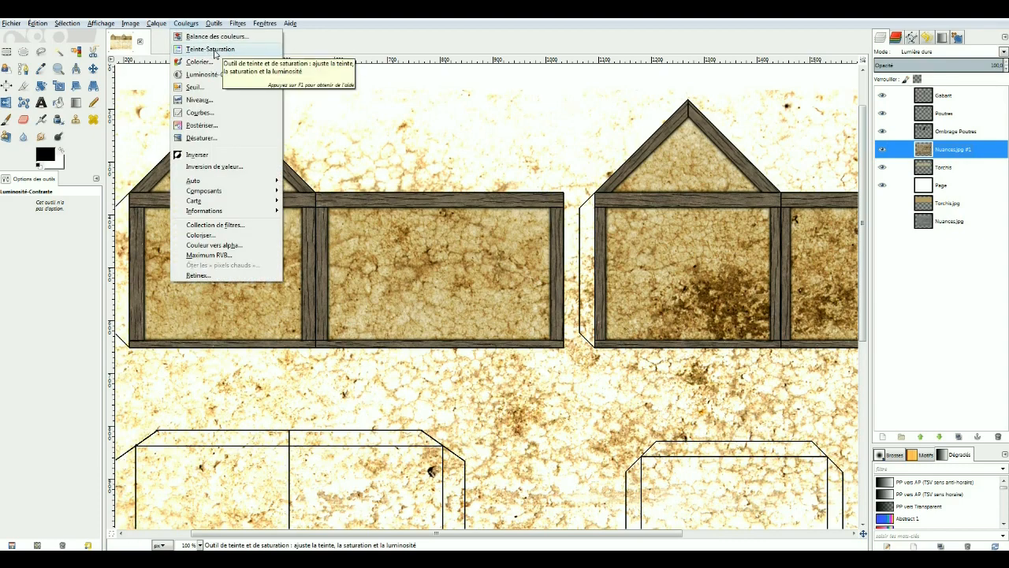
left_click(214, 50)
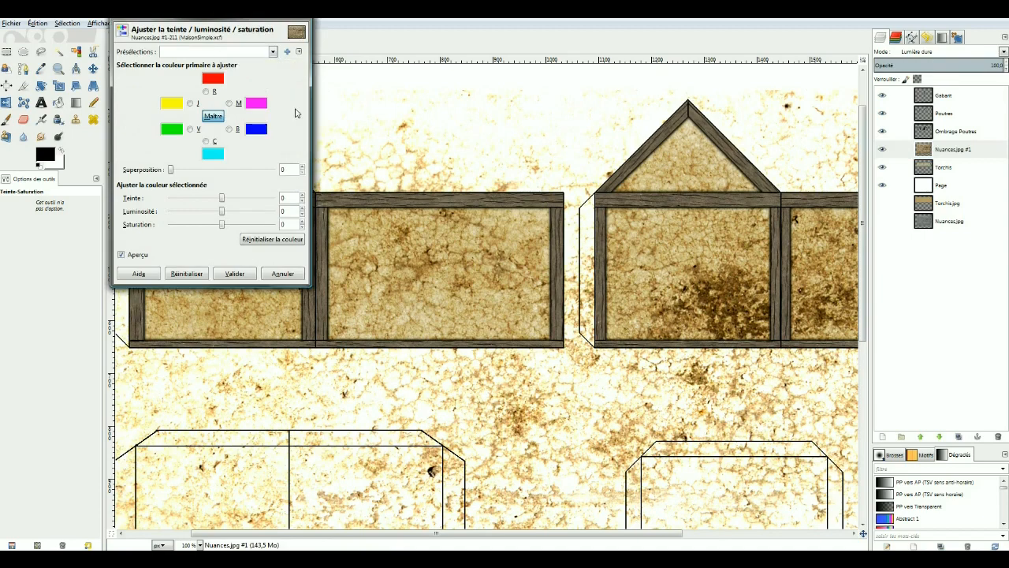
left_click(221, 226)
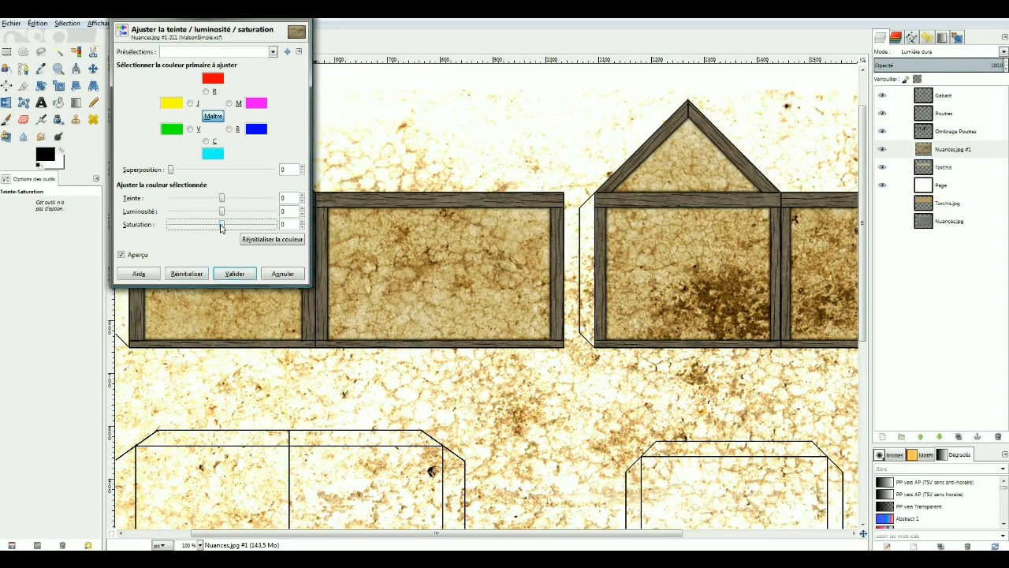
left_click_drag(221, 227, 272, 225)
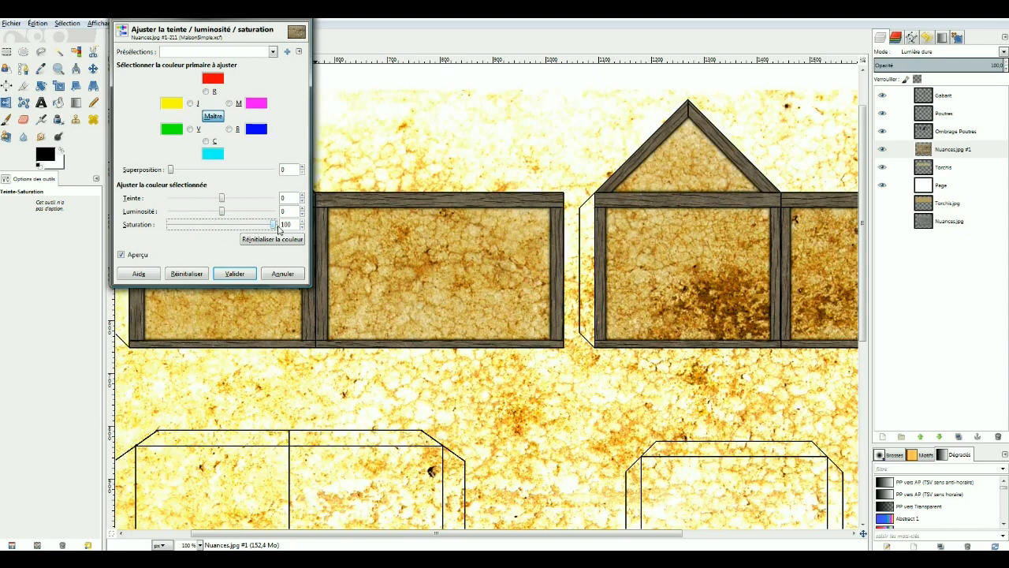
left_click_drag(278, 228, 167, 240)
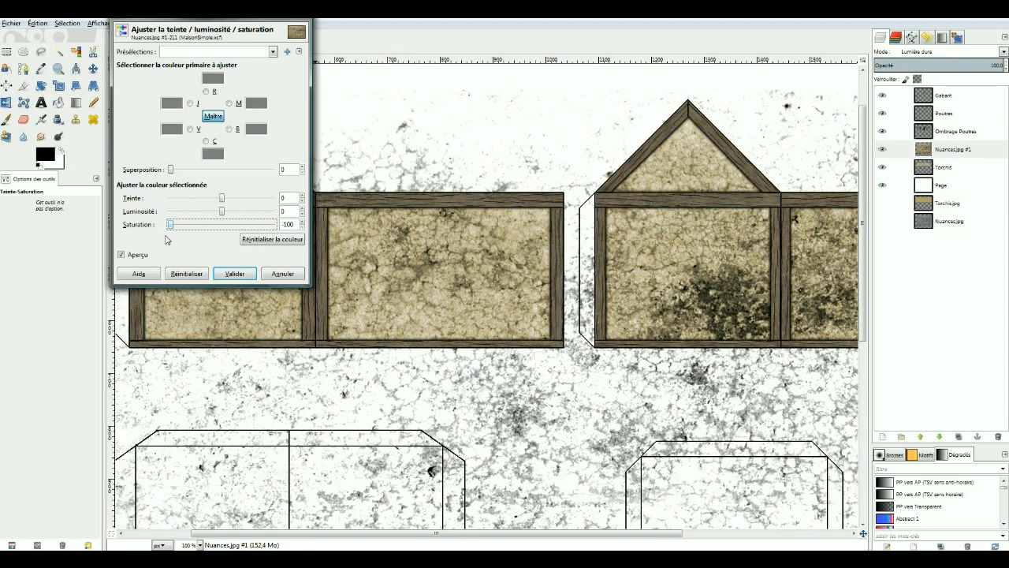
left_click(170, 227)
mouse_move(169, 225)
left_mouse_down()
mouse_move(178, 224)
mouse_move(156, 227)
mouse_move(178, 230)
left_mouse_up()
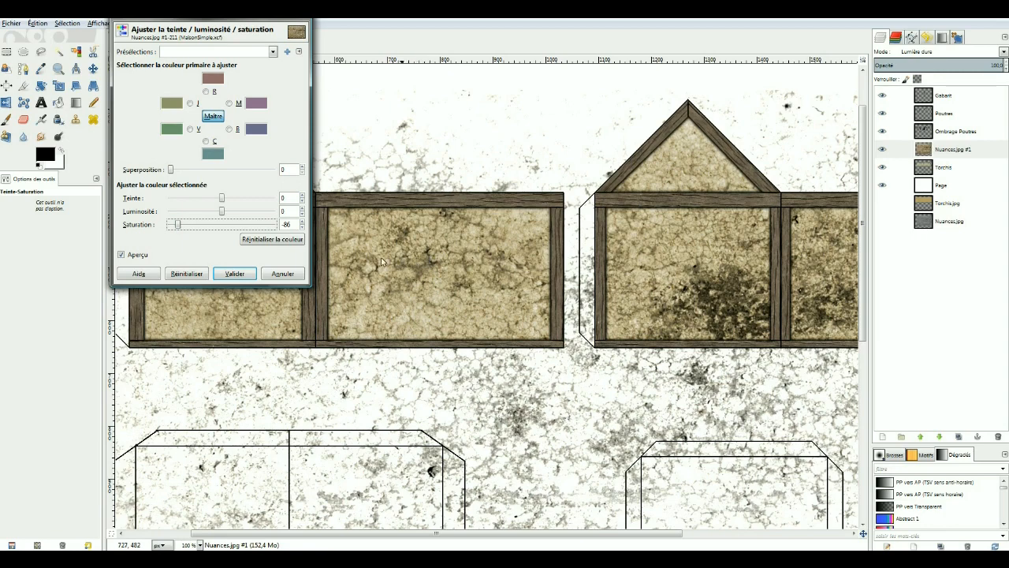
- Try lighter and darker Luminosité values for the Nuances.jpg #1 layer, settle on a slightly darker one and apply the adjustment
left_click_drag(222, 211, 273, 215)
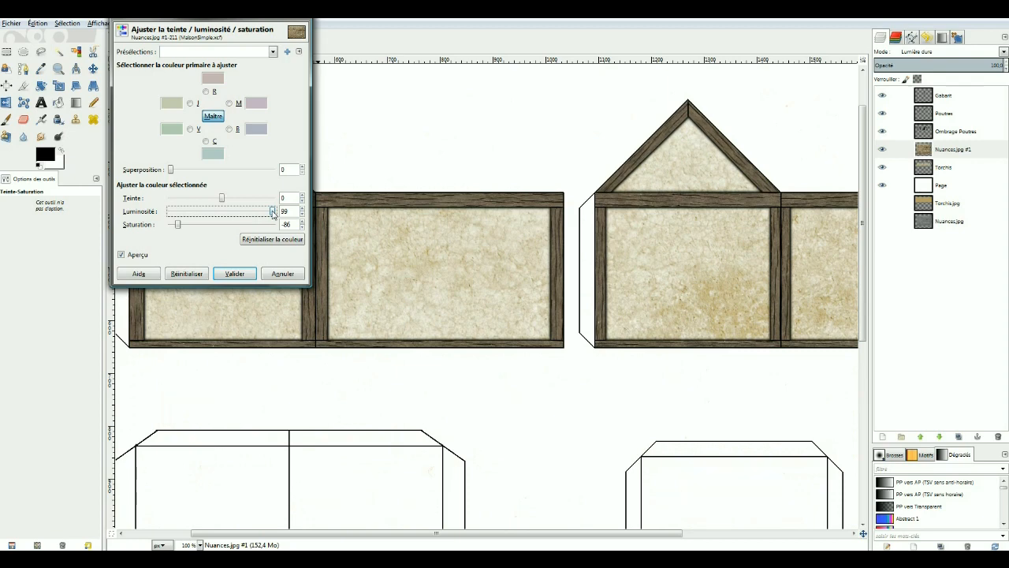
left_click_drag(273, 214, 278, 215)
left_click_drag(274, 213, 214, 230)
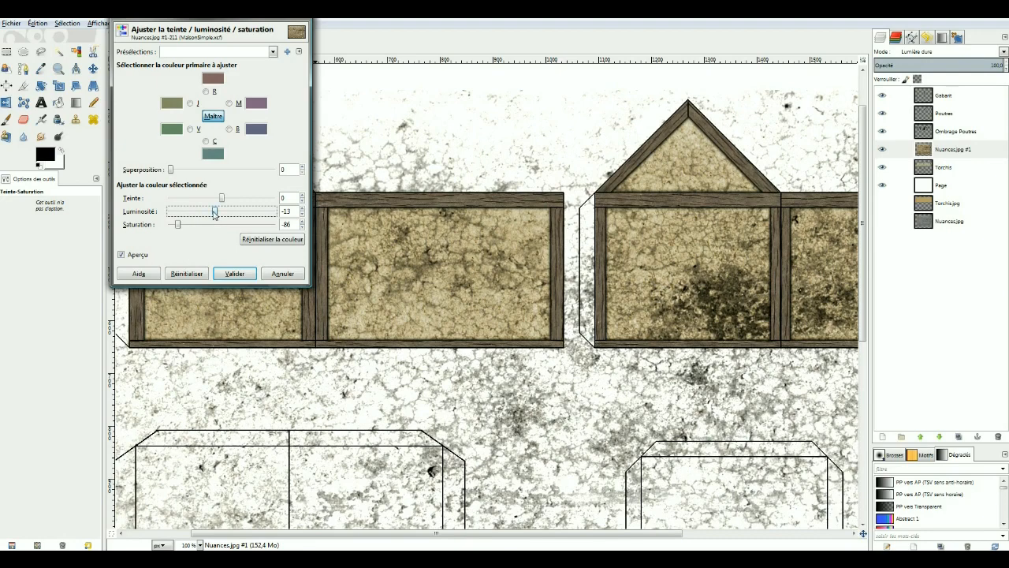
left_click_drag(215, 212, 243, 215)
left_click_drag(244, 215, 230, 217)
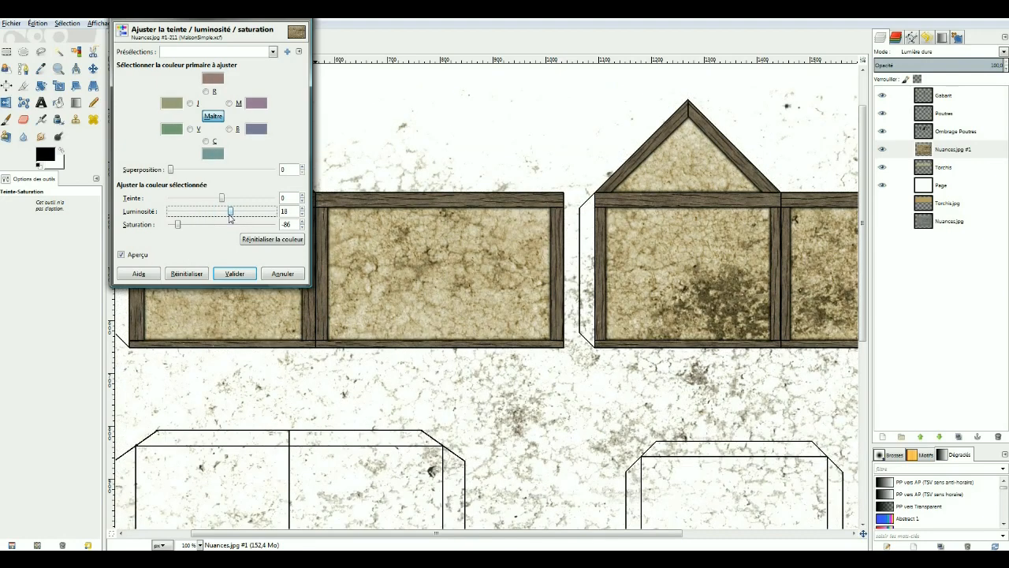
left_click_drag(230, 215, 210, 218)
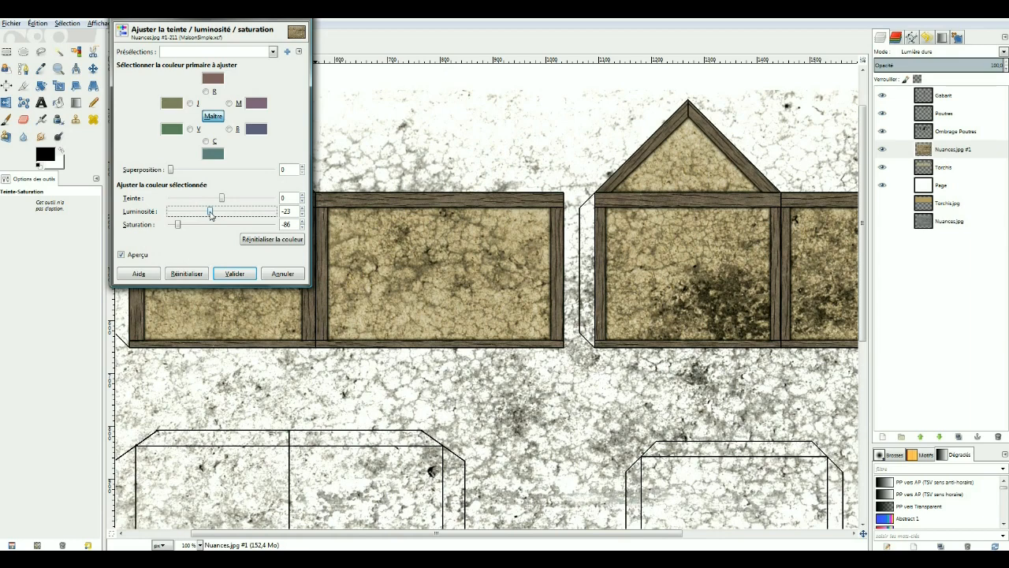
left_click_drag(210, 215, 212, 216)
left_click(234, 274)
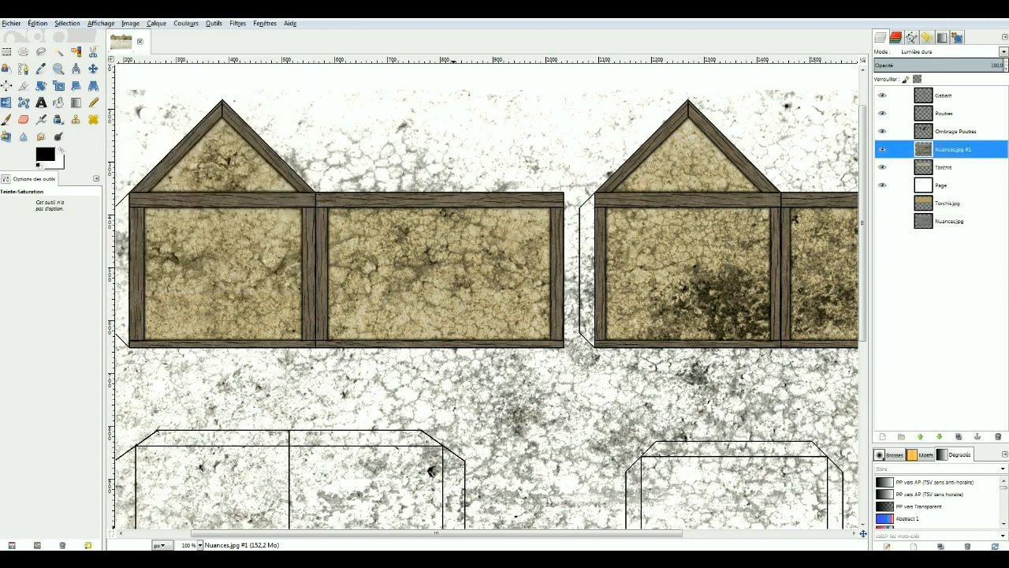
- Reduce the Nuances.jpg #1 layer's opacity to 71.1 and check the effect on the remaining walls
left_click_drag(514, 533, 583, 533)
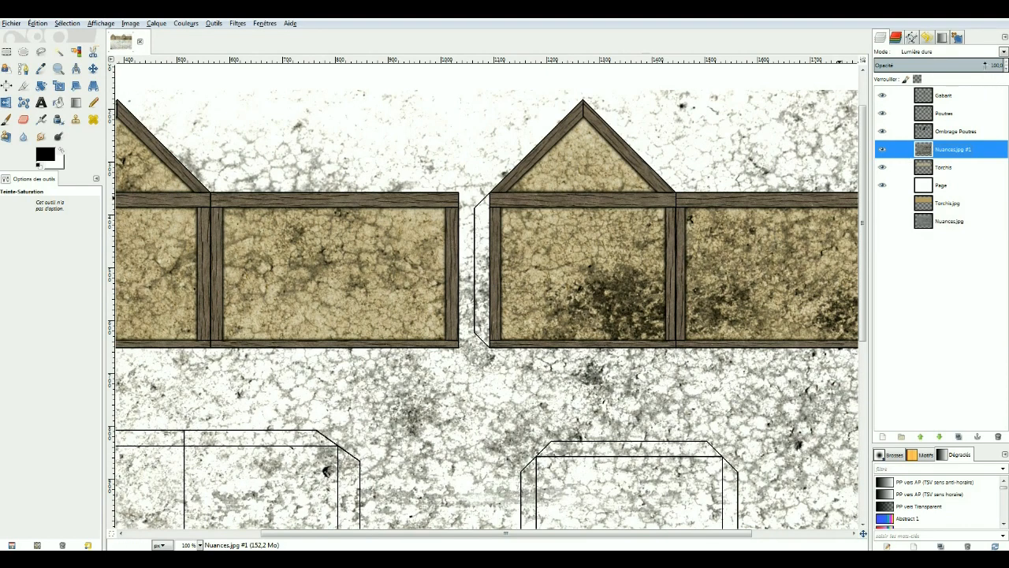
left_click_drag(984, 64, 971, 65)
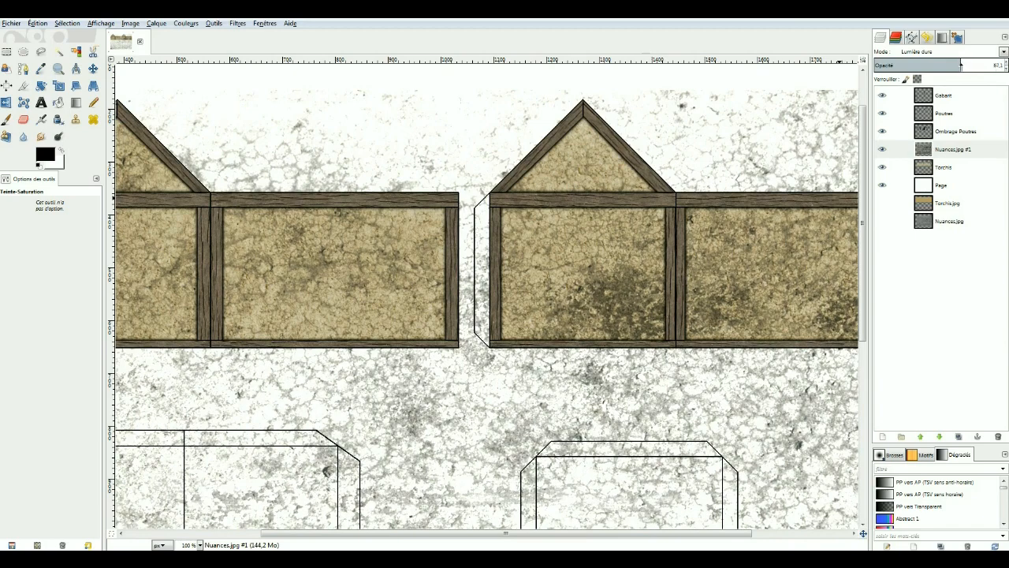
left_click_drag(959, 65, 961, 67)
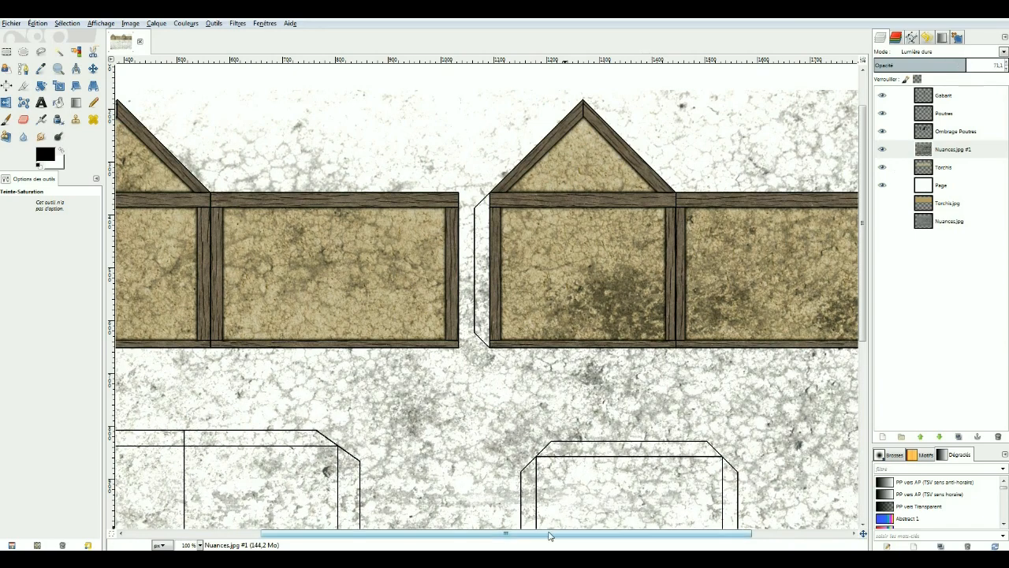
left_click_drag(551, 535, 620, 548)
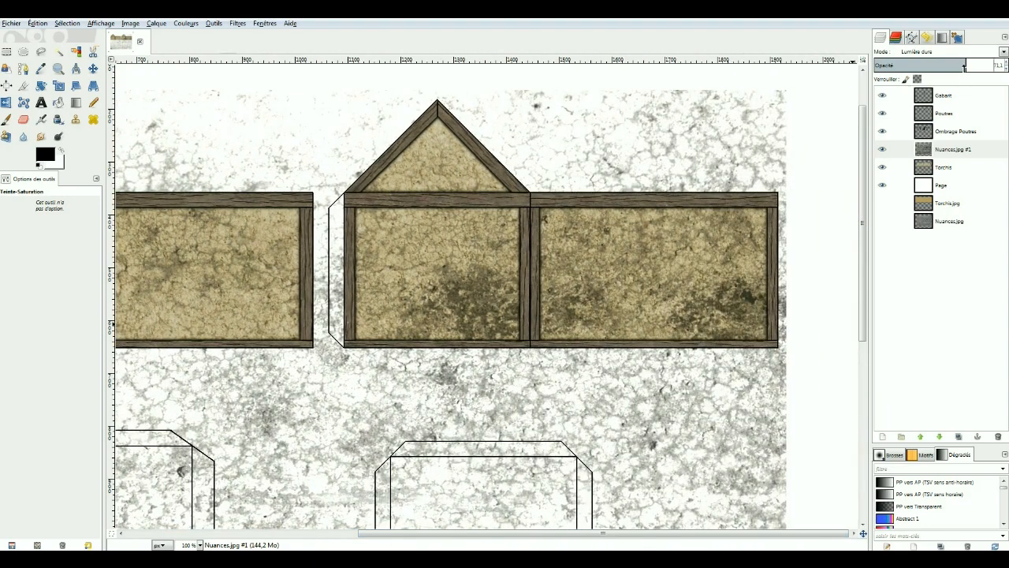
- Reduce the Nuances.jpg #1 layer's opacity to 67.5 and compare the weathering across all the walls
mouse_move(963, 65)
left_mouse_down()
mouse_move(926, 67)
mouse_move(976, 66)
mouse_move(959, 68)
left_mouse_up()
left_click_drag(618, 533, 456, 533)
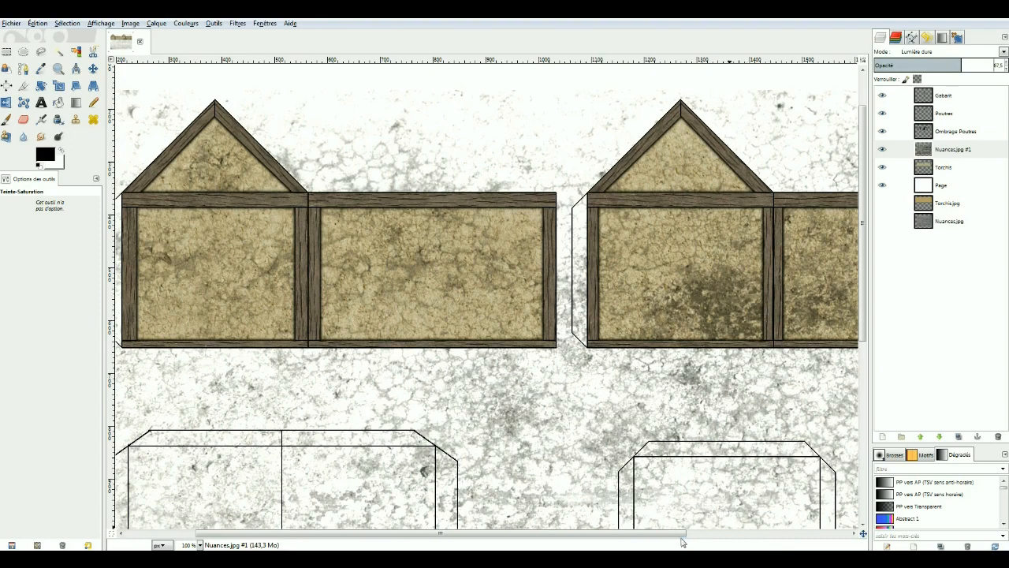
left_click_drag(682, 533, 833, 537)
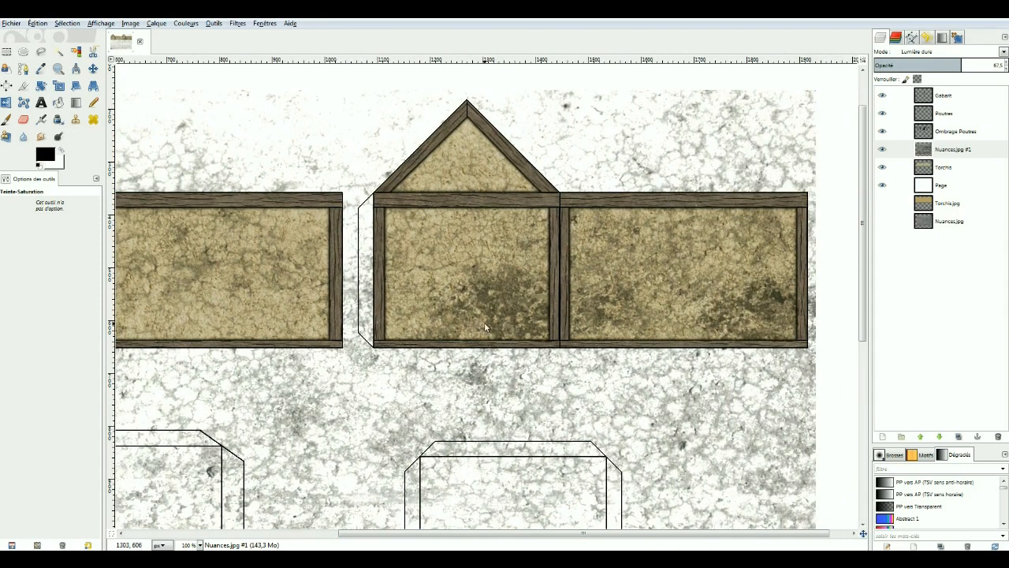
- Clone a lighter area of the Nuances.jpg #1 texture over the dark stain on the second gable wall
left_click(76, 119)
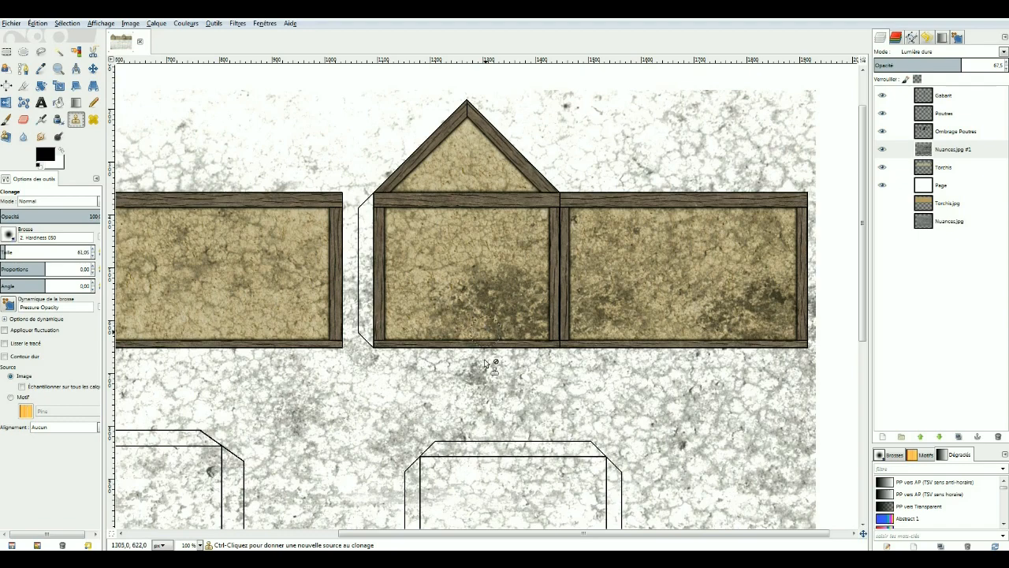
left_click(287, 408, "ctrl")
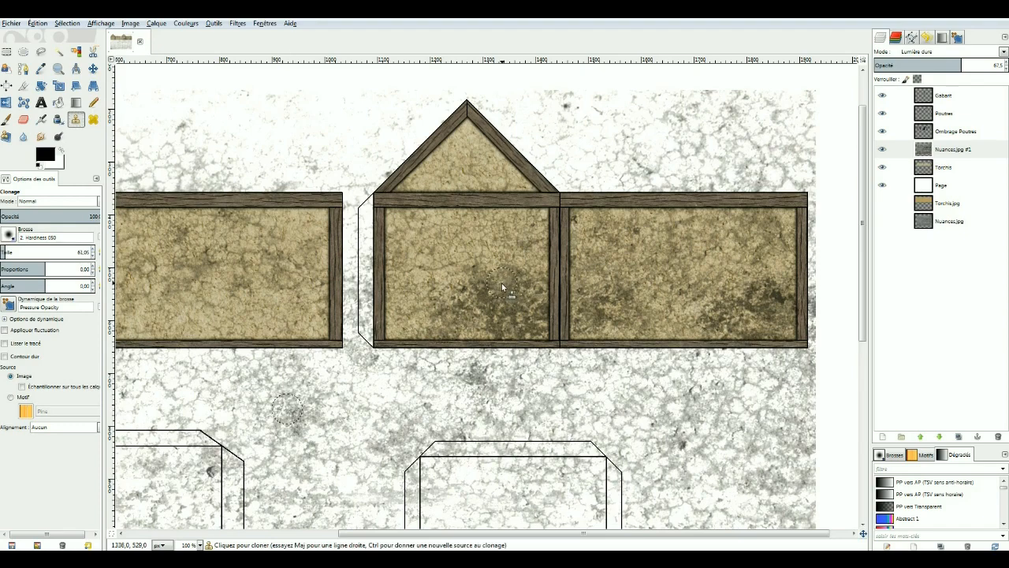
mouse_move(501, 284)
left_mouse_down()
mouse_move(510, 312)
mouse_move(499, 316)
mouse_move(548, 345)
mouse_move(517, 290)
left_mouse_up()
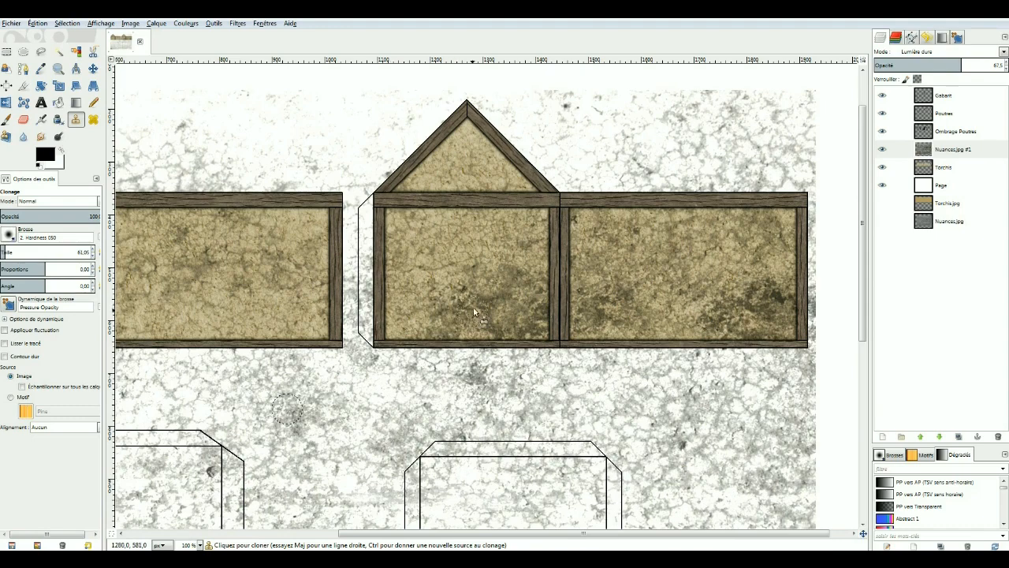
left_click_drag(483, 298, 472, 309)
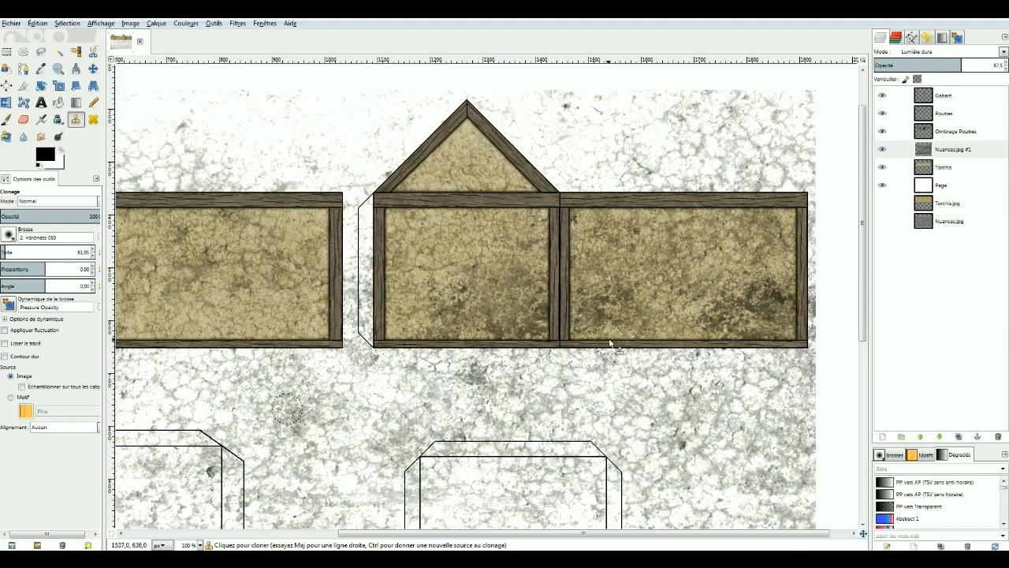
mouse_move(601, 539)
left_mouse_down()
mouse_move(404, 541)
mouse_move(651, 539)
left_mouse_up()
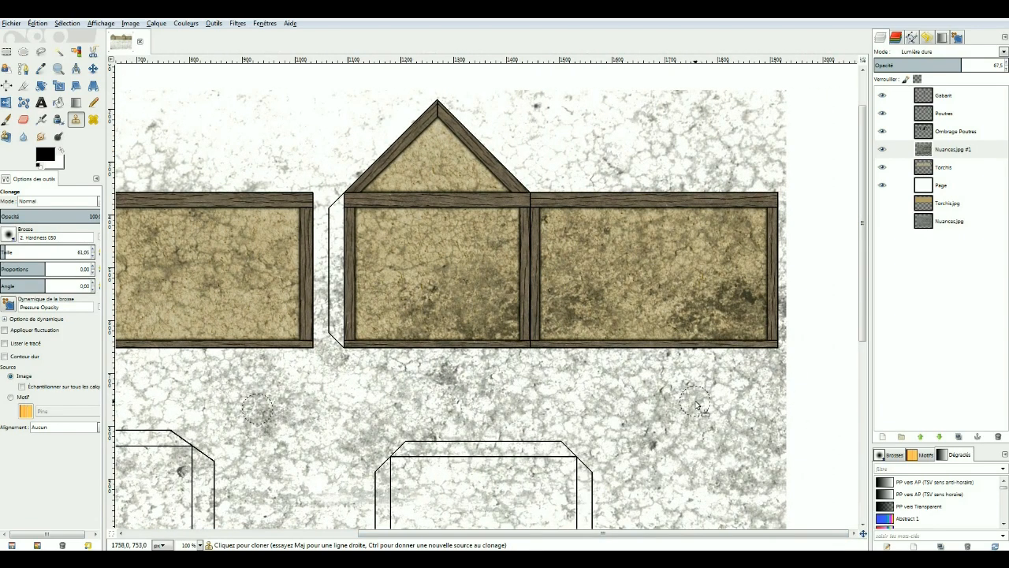
left_click_drag(612, 533, 428, 533)
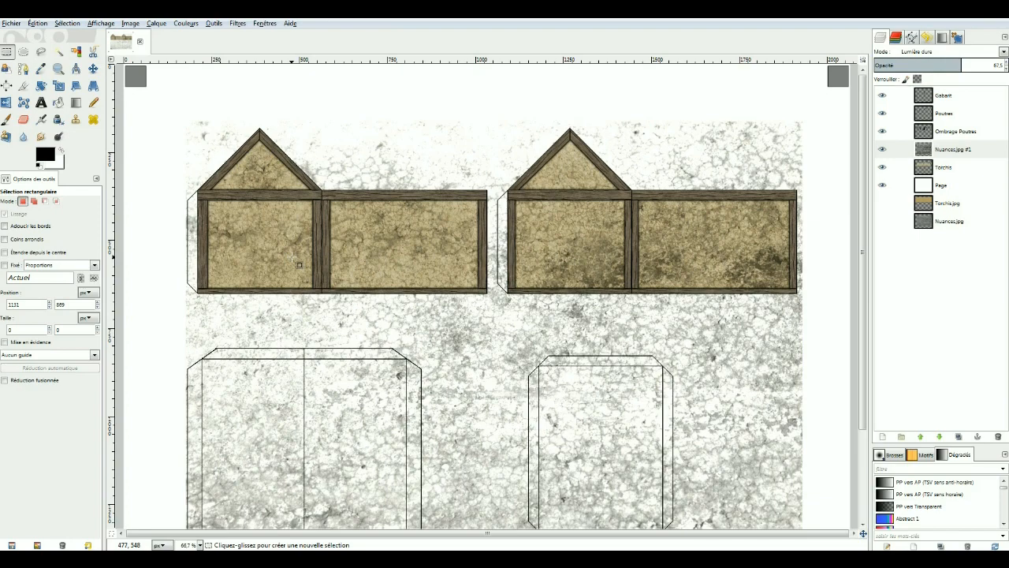
- Open Coulures.jpg from the Textures de Bases folder as a new layer
left_click(10, 25)
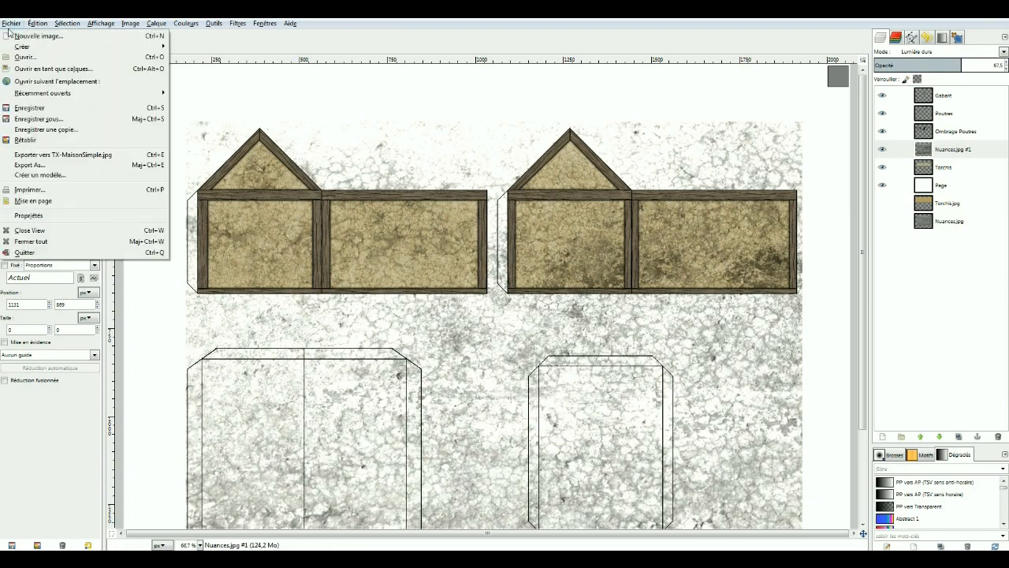
left_click(41, 70)
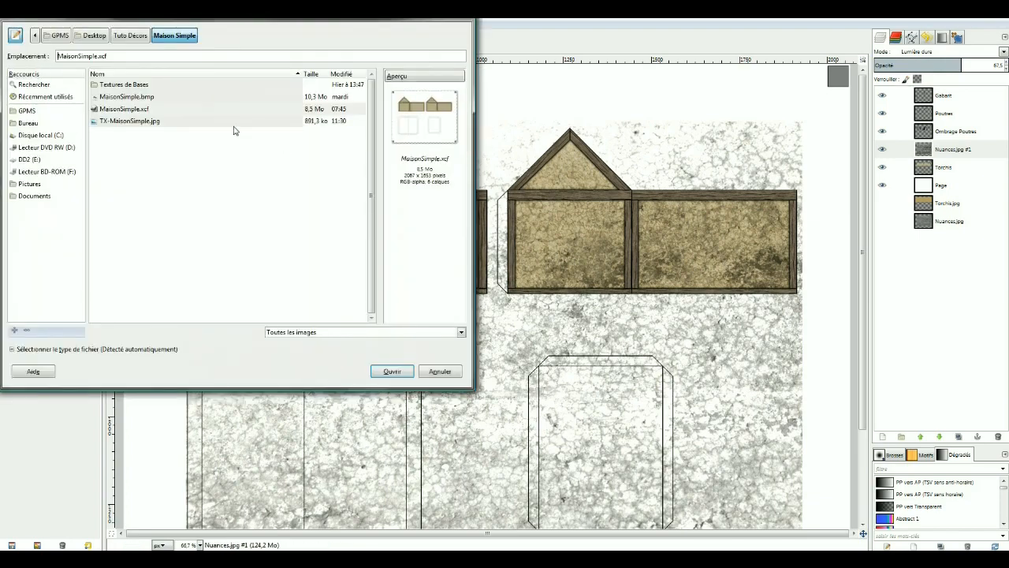
double_click(138, 85)
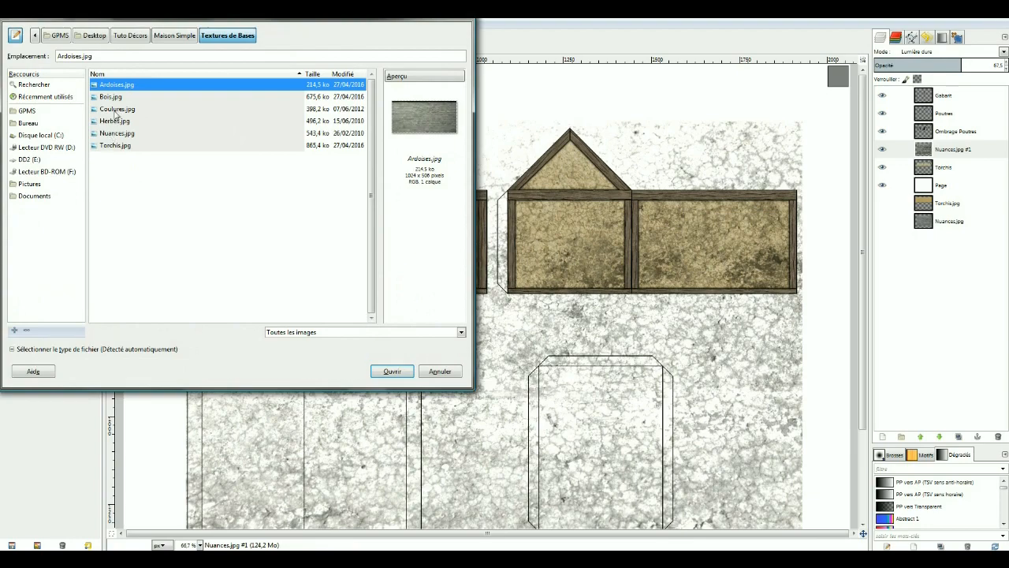
left_click(115, 111)
left_click(392, 371)
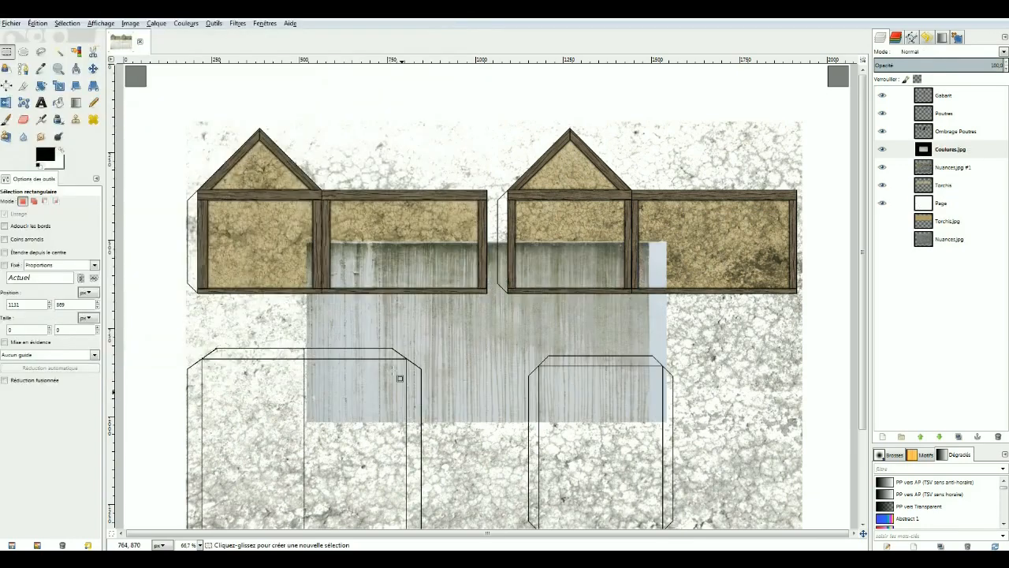
- Move the Coulures.jpg layer over the first two walls, with its dark upper edge hidden behind the upper beam
left_click(94, 70)
scroll(441, 302, "up", 2)
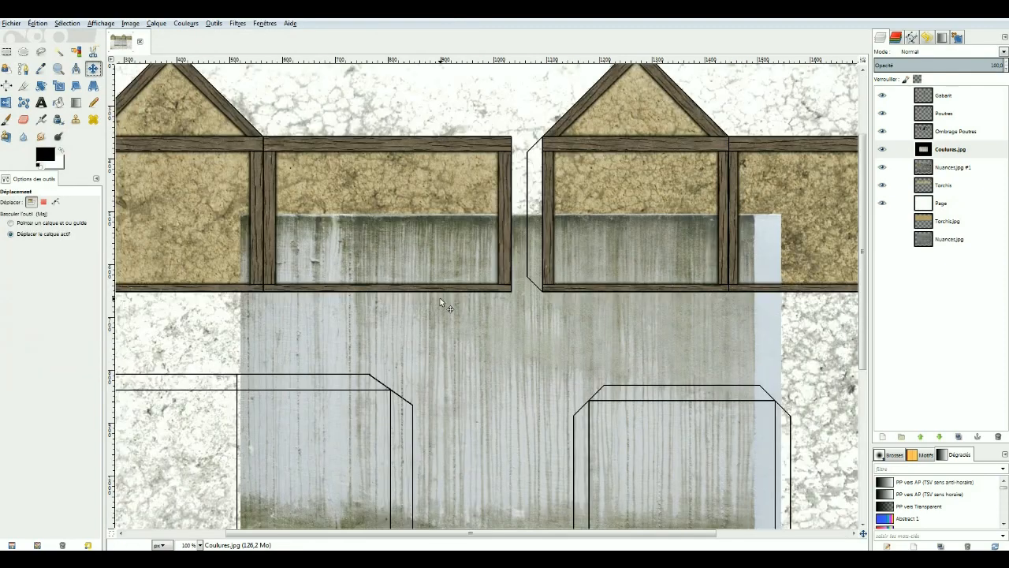
scroll(570, 423, "left", 3)
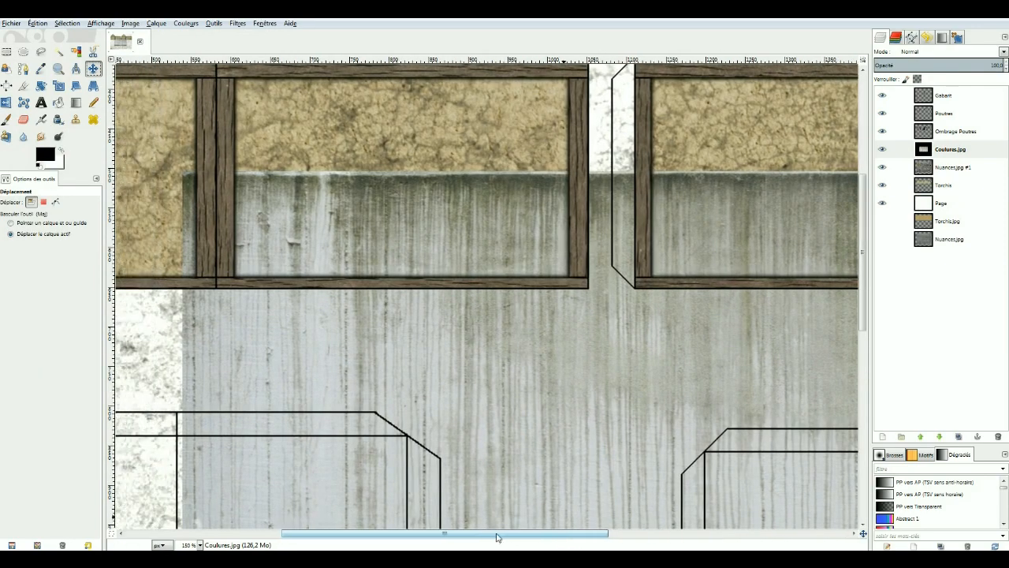
mouse_move(576, 422)
left_mouse_down()
mouse_move(491, 387)
mouse_move(447, 344)
mouse_move(453, 339)
mouse_move(463, 355)
left_mouse_up()
scroll(462, 355, "down", 1)
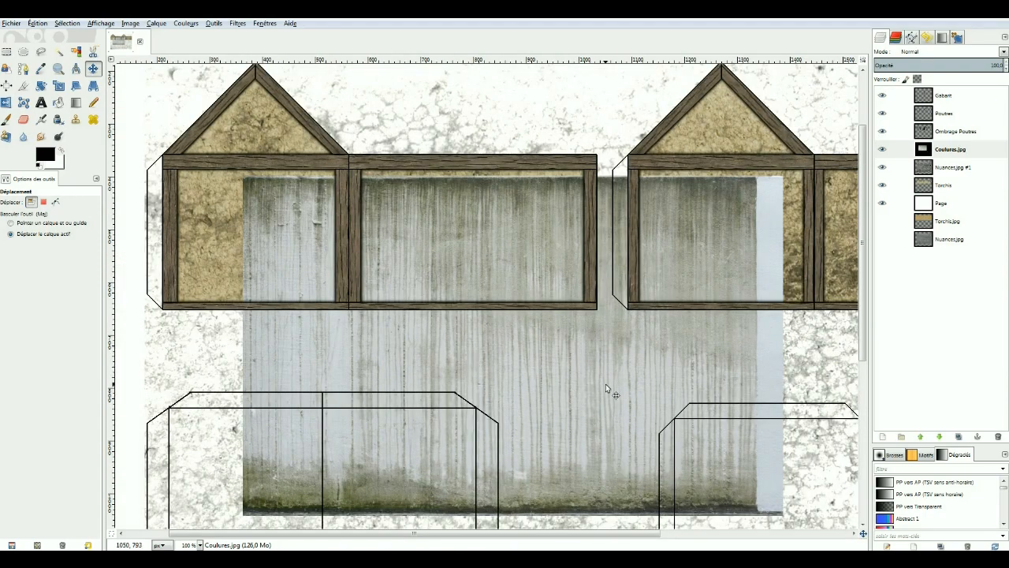
left_click_drag(603, 384, 432, 371)
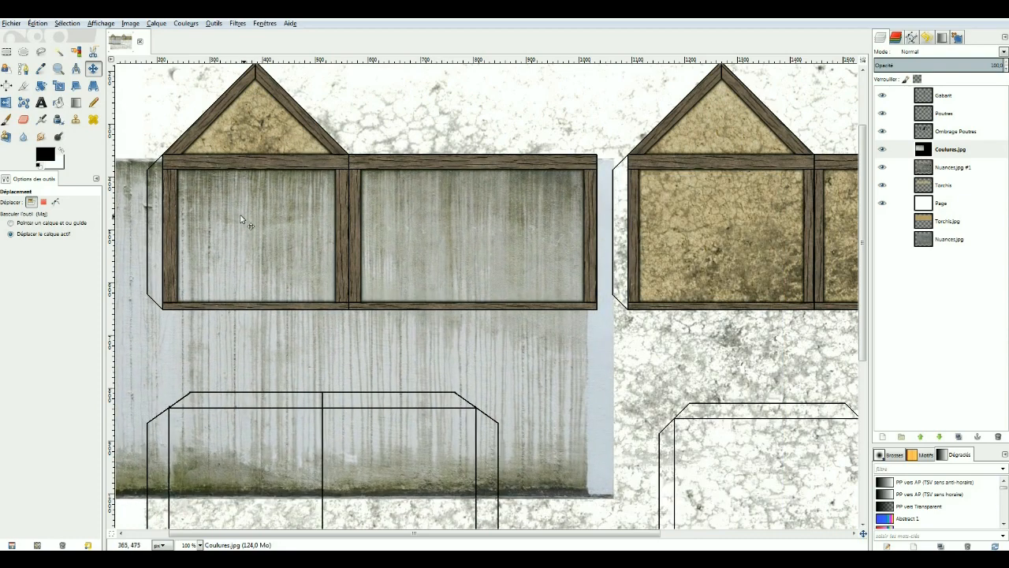
left_click_drag(296, 208, 294, 212)
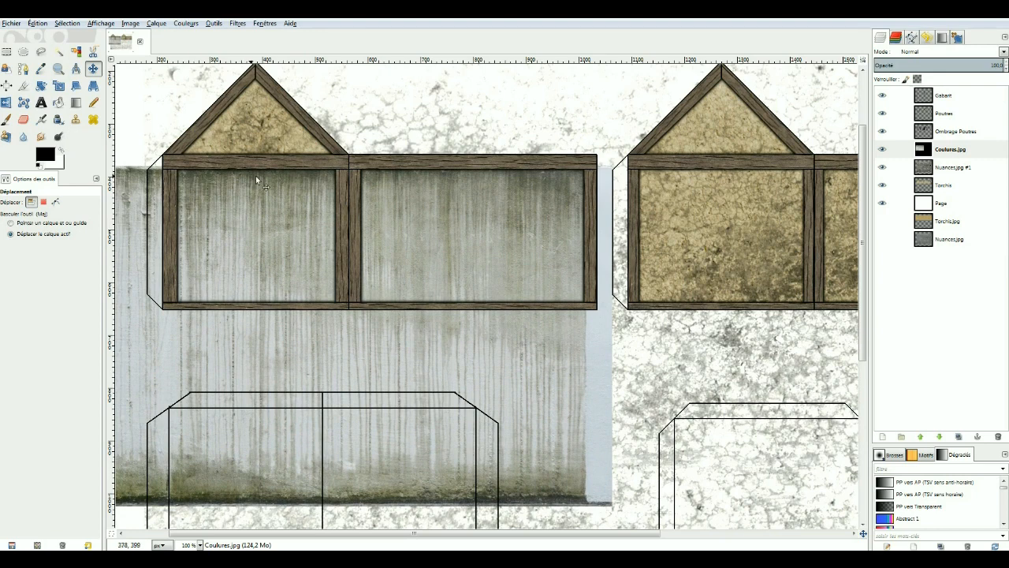
left_click_drag(302, 199, 301, 197)
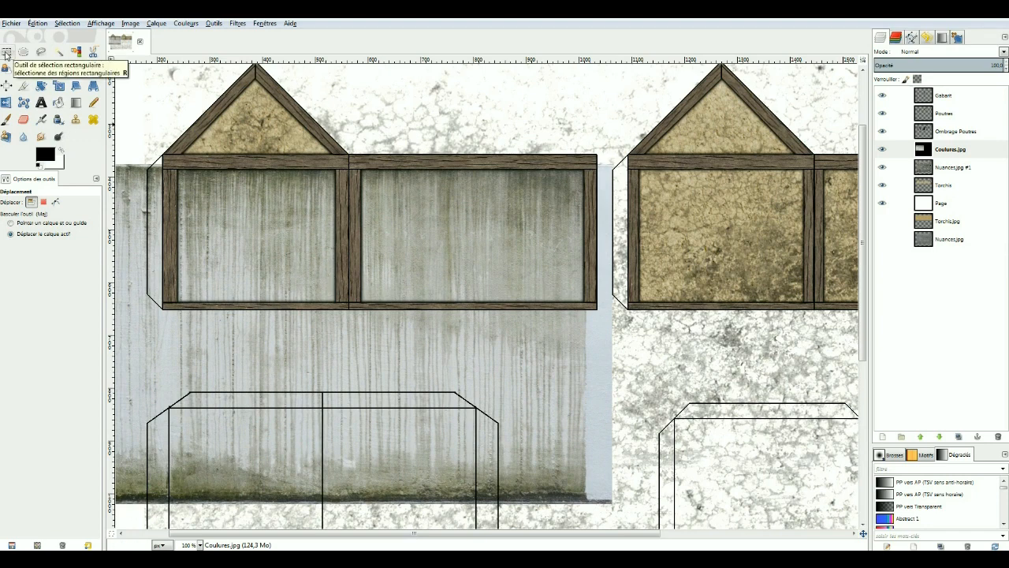
- Add an alpha channel to the Coulures.jpg layer and clear the rectangular selection drawn over it
left_click(7, 54)
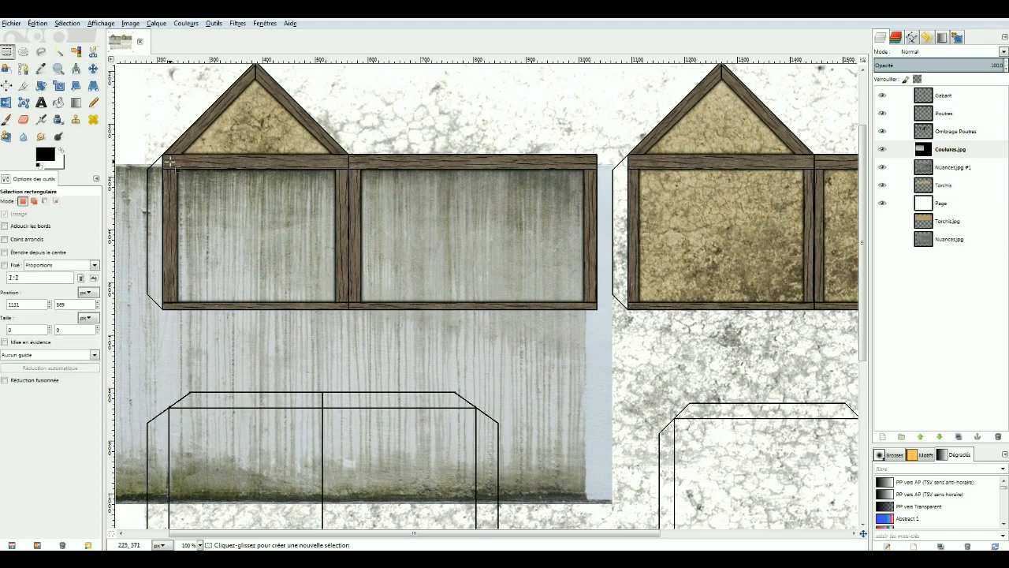
left_click_drag(166, 158, 592, 487)
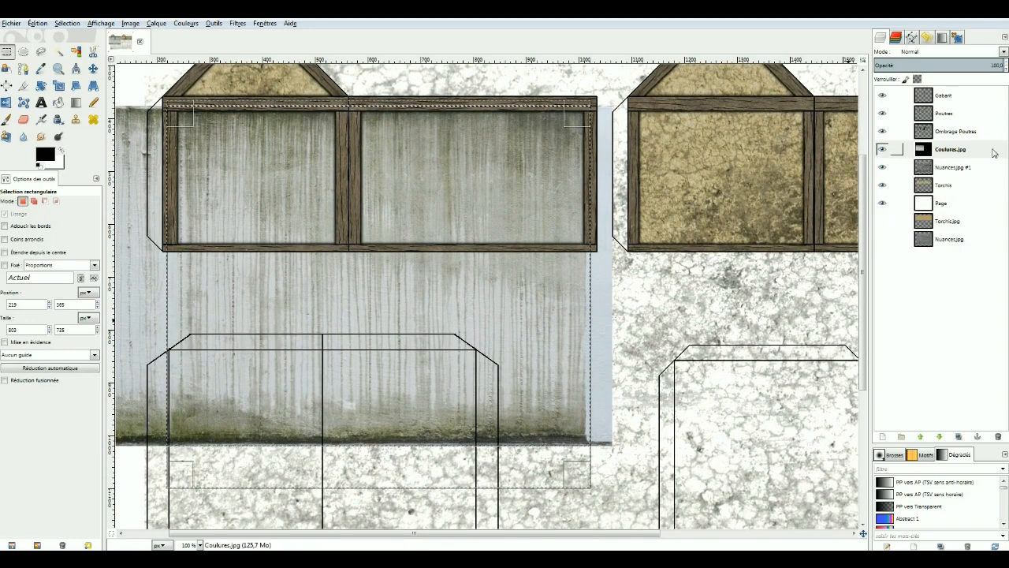
right_click(994, 153)
left_click(930, 383)
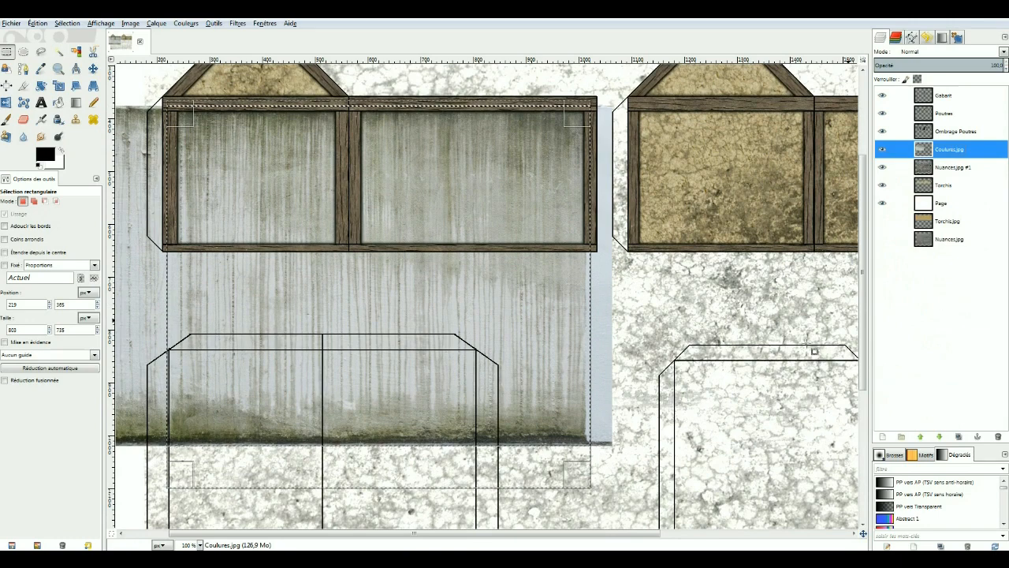
left_click(417, 86)
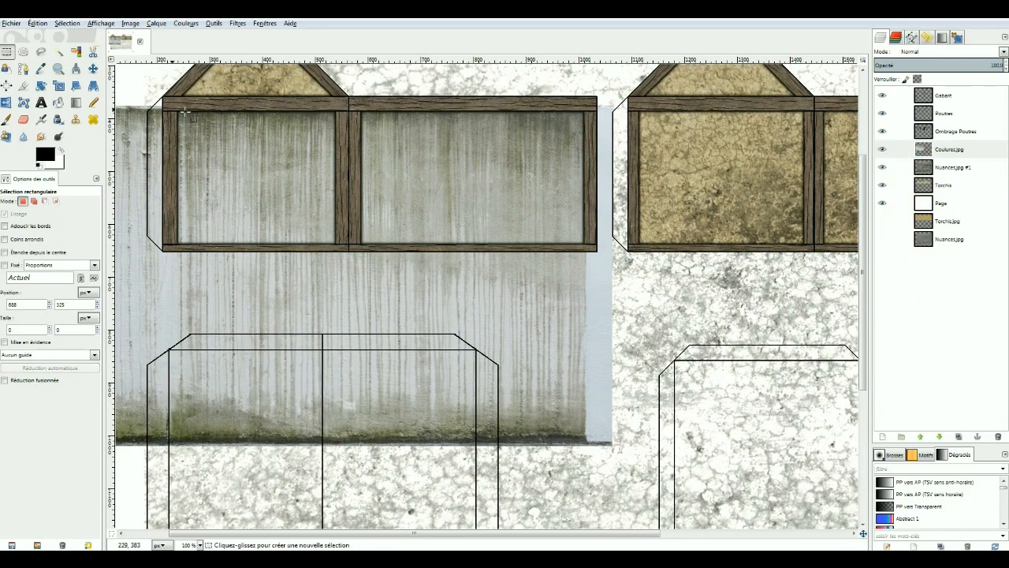
- Copy a rectangle of about 801 × 407 px of the streaks covering the first two walls into a new layer
left_click_drag(167, 101, 591, 316)
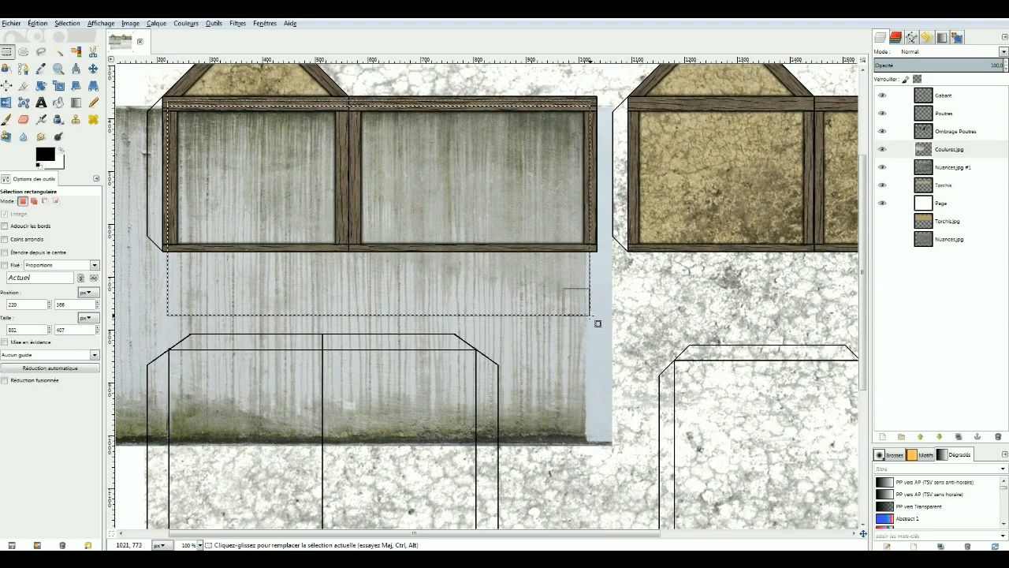
key("ctrl+c")
key("ctrl+v")
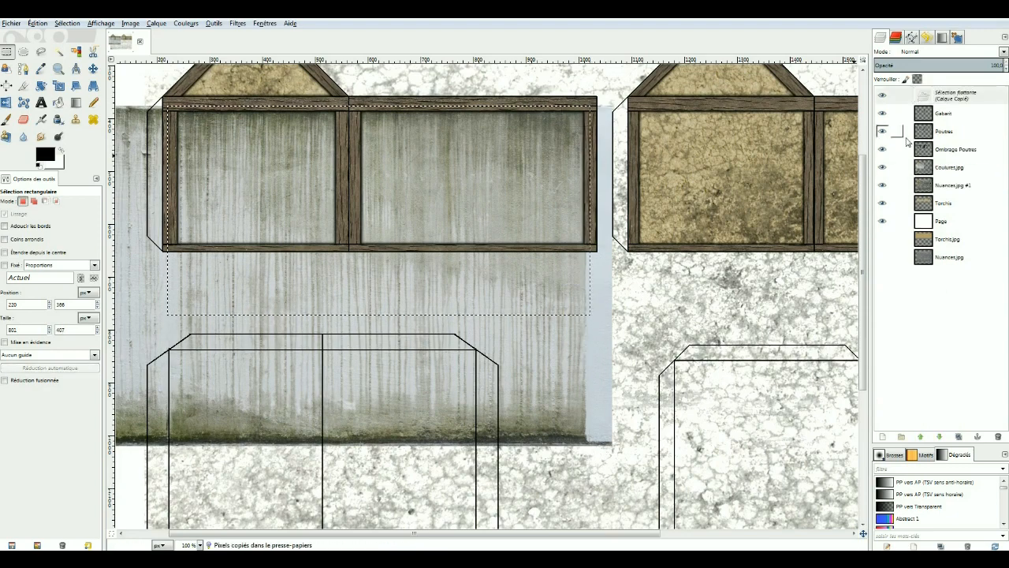
right_click(953, 97)
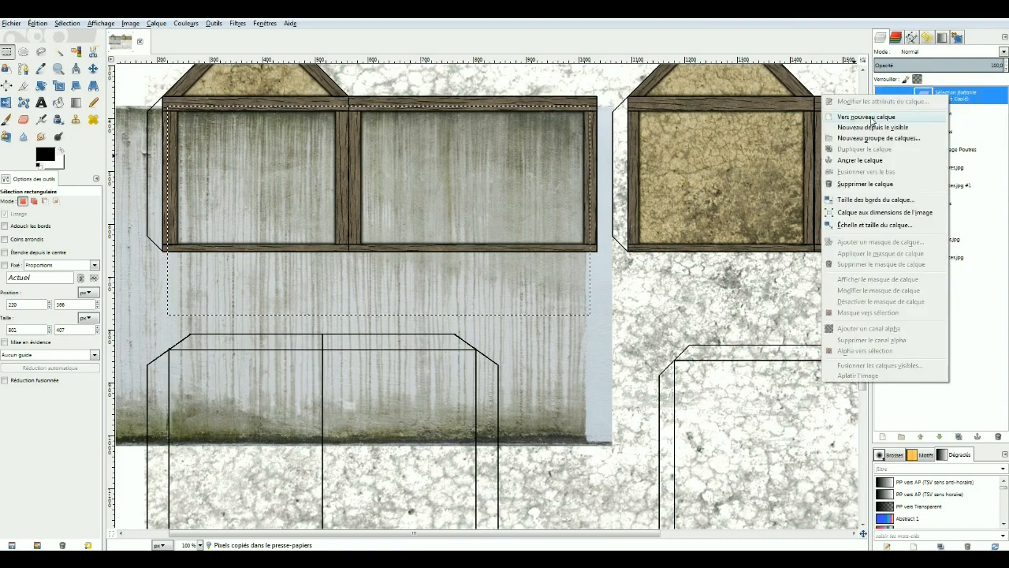
left_click(874, 118)
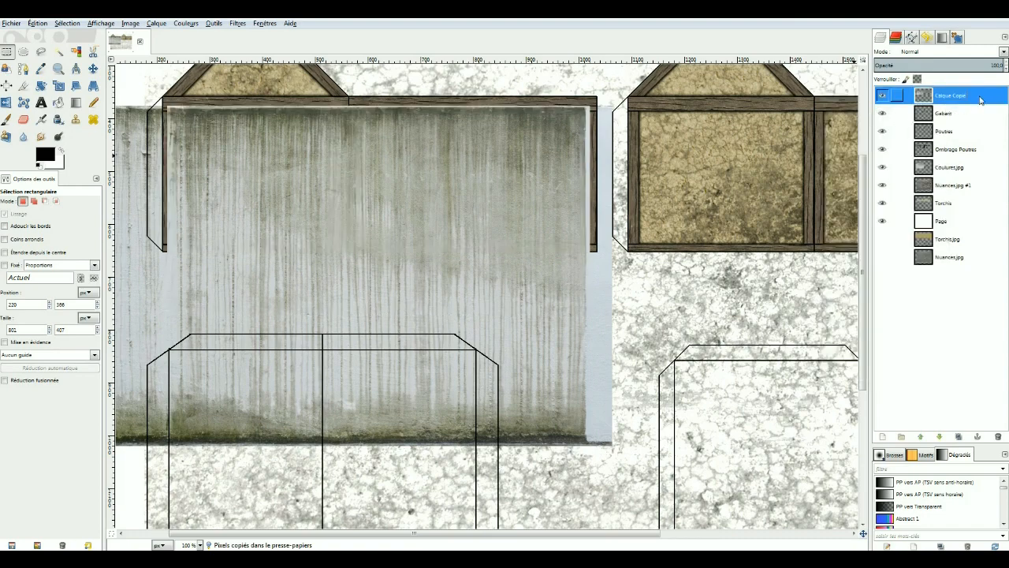
- Lower the Calque Copié layer in the stack to just beneath Ombrage Poutres
left_click(939, 437)
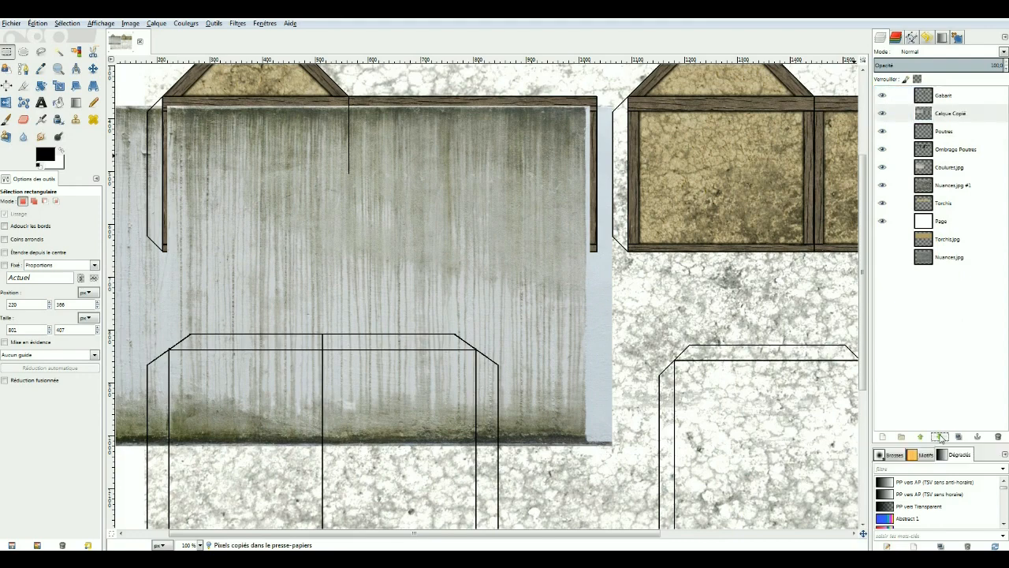
left_click(939, 437)
left_click(939, 437)
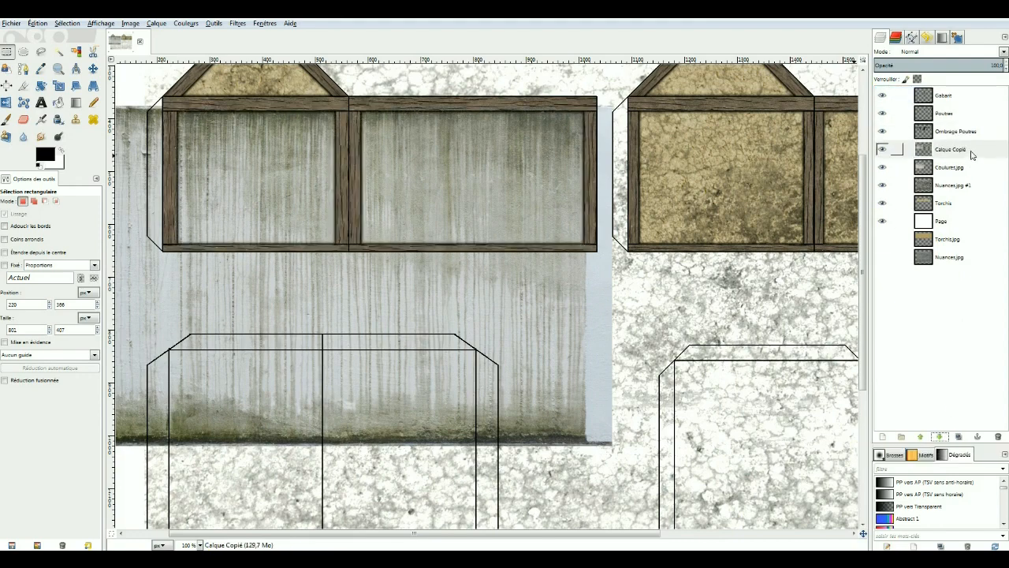
left_click(883, 149)
- Move the Calque Copié streaks over to the second pair of walls, spanning both panels
left_click(93, 69)
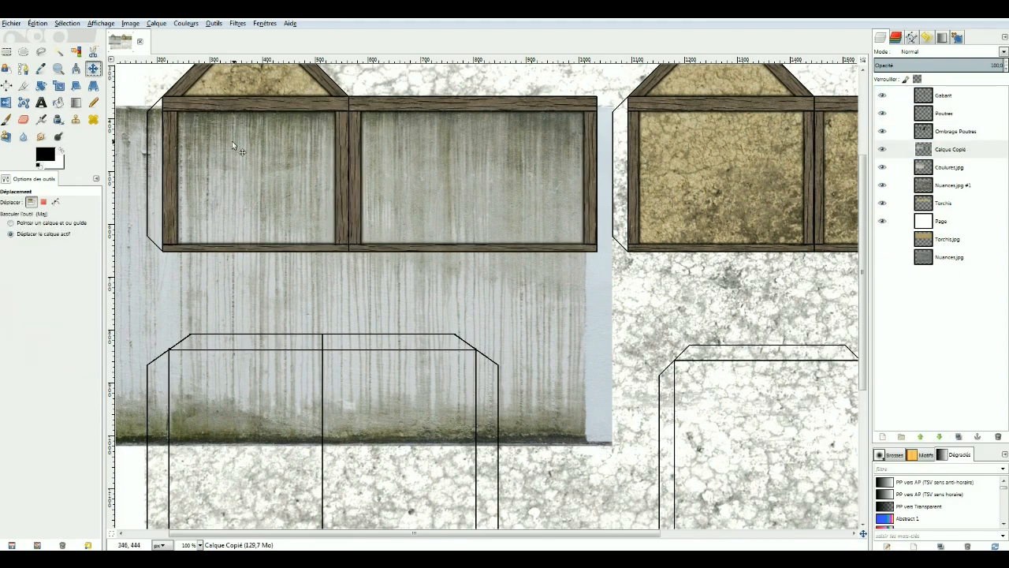
left_click_drag(231, 141, 652, 164)
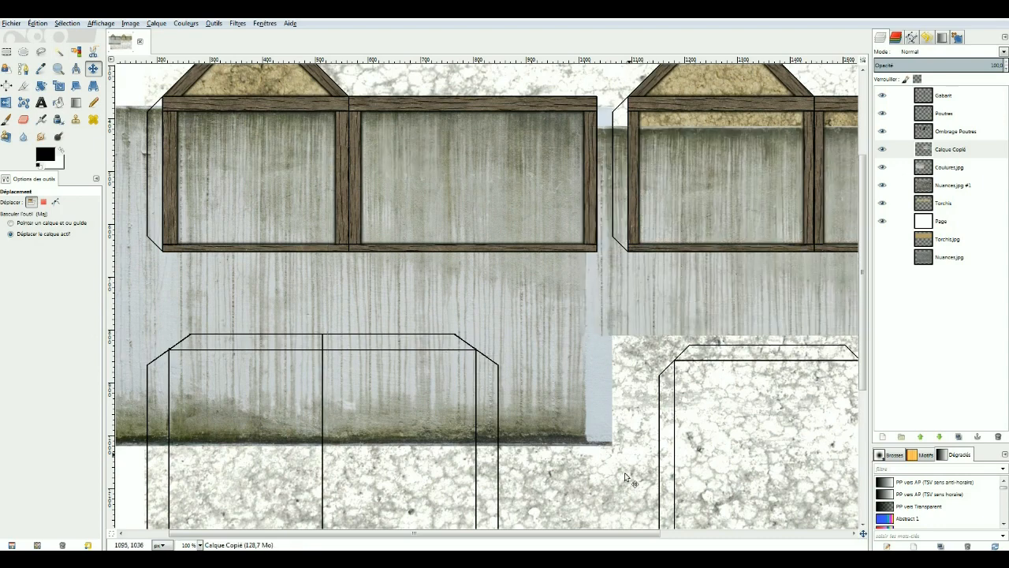
left_click_drag(640, 533, 807, 534)
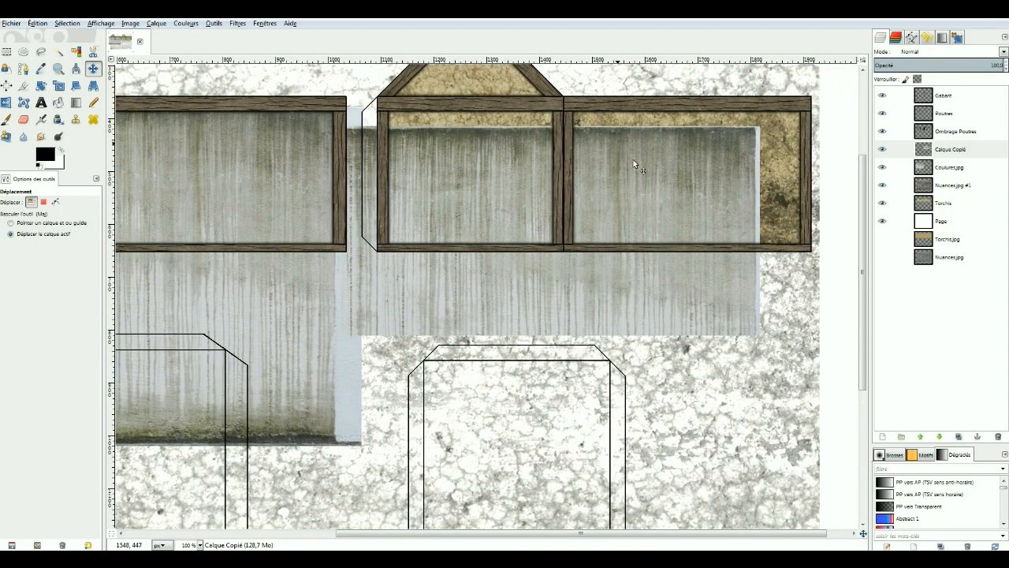
left_click_drag(638, 165, 676, 173)
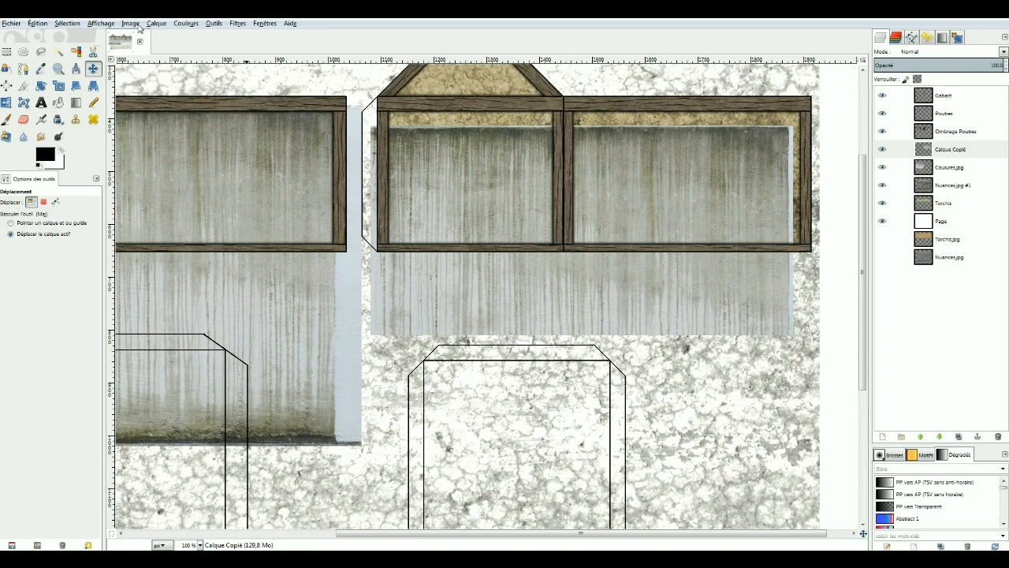
- Mirror the Calque Copié layer horizontally and shift it up until its upper edge sits behind the upper beam
left_click(156, 23)
mouse_move(196, 149)
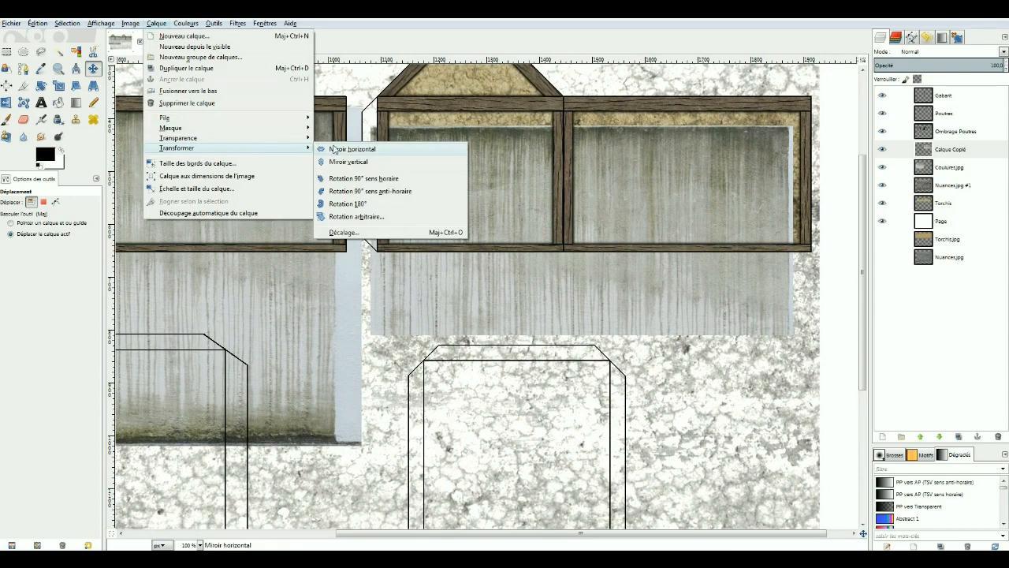
left_click(353, 149)
left_click_drag(446, 161, 445, 131)
left_click_drag(440, 533, 229, 544)
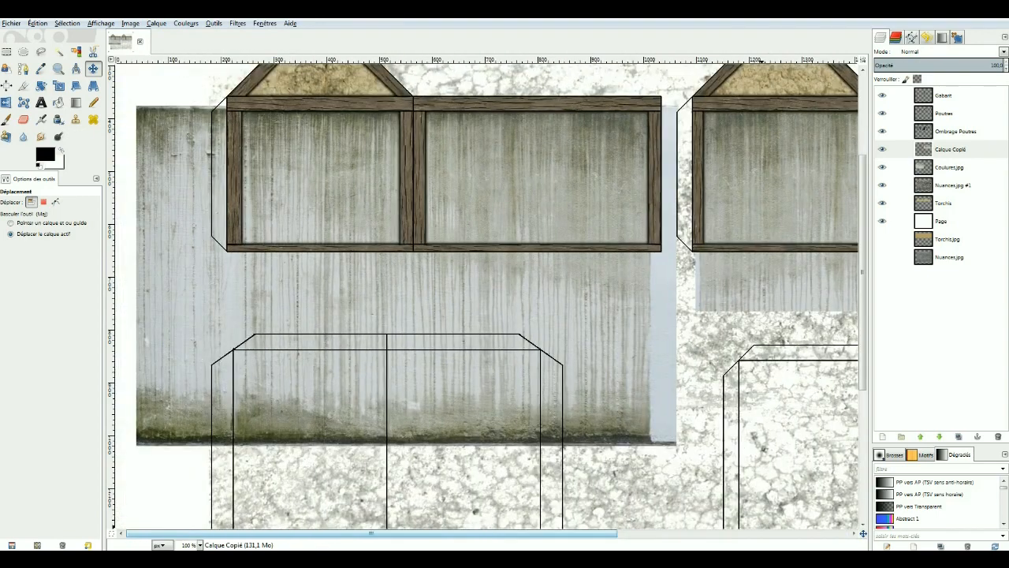
left_click_drag(370, 533, 531, 533)
left_click_drag(403, 549, 238, 545)
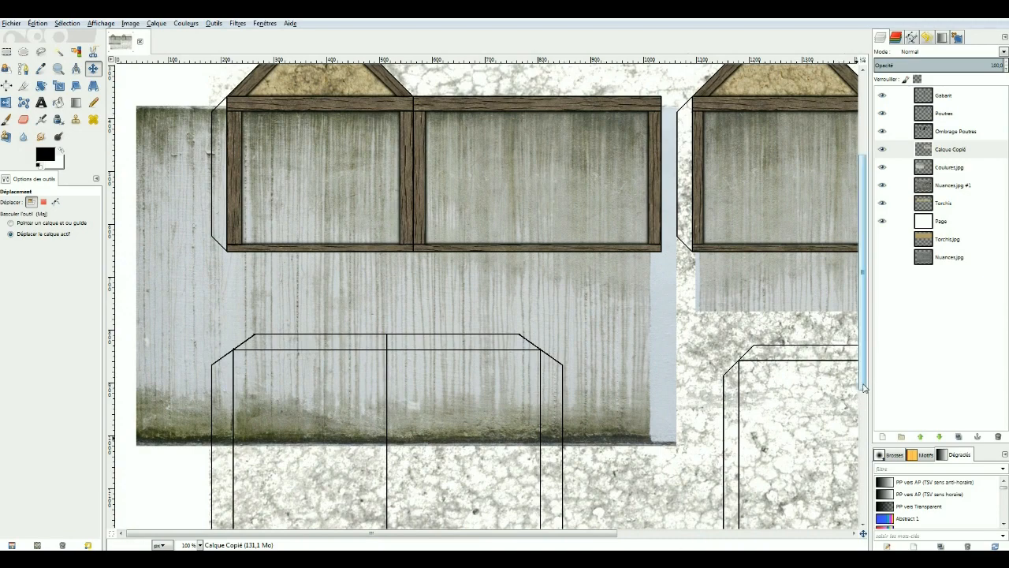
- Merge Calque Copié down into Coulures.jpg and copy a rectangle of about 330 × 267 px of its streaks into a new layer
right_click(966, 152)
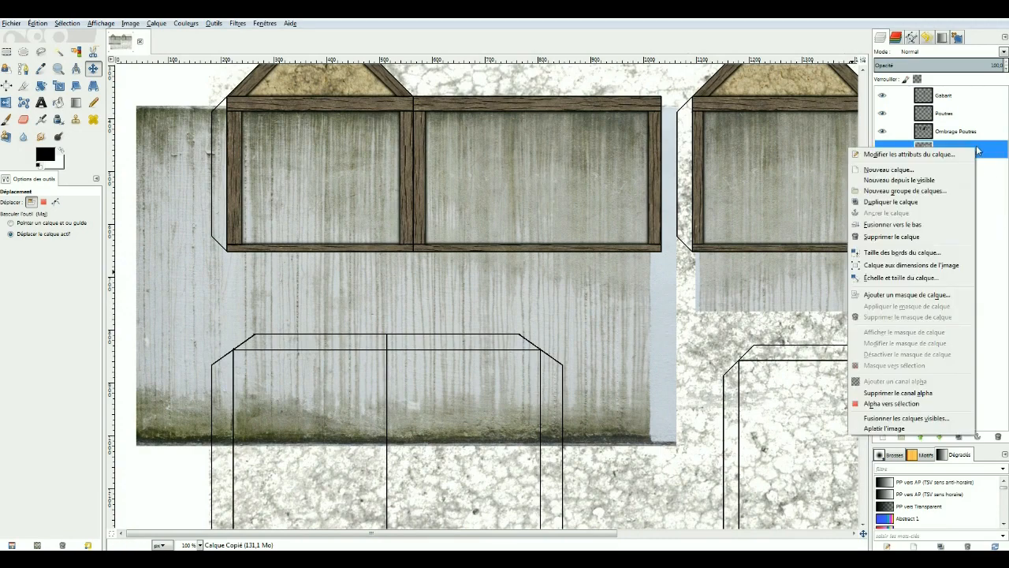
left_click(891, 224)
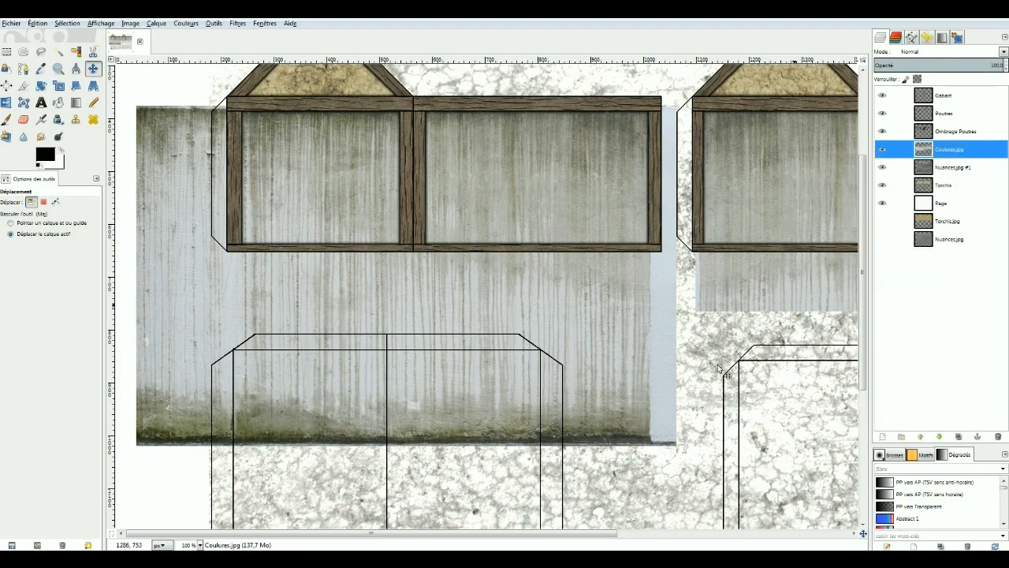
left_click_drag(864, 367, 867, 328)
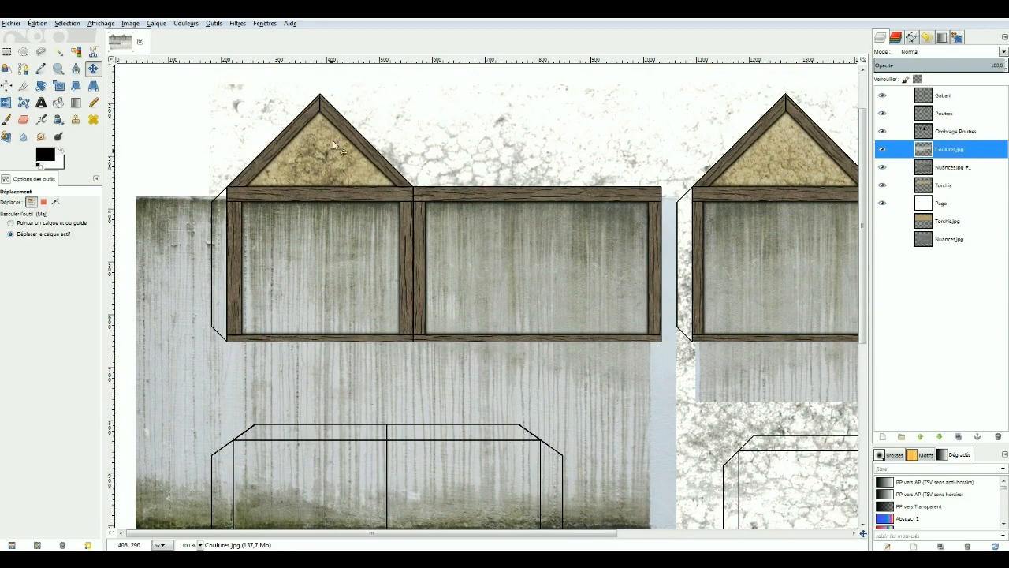
left_click(7, 51)
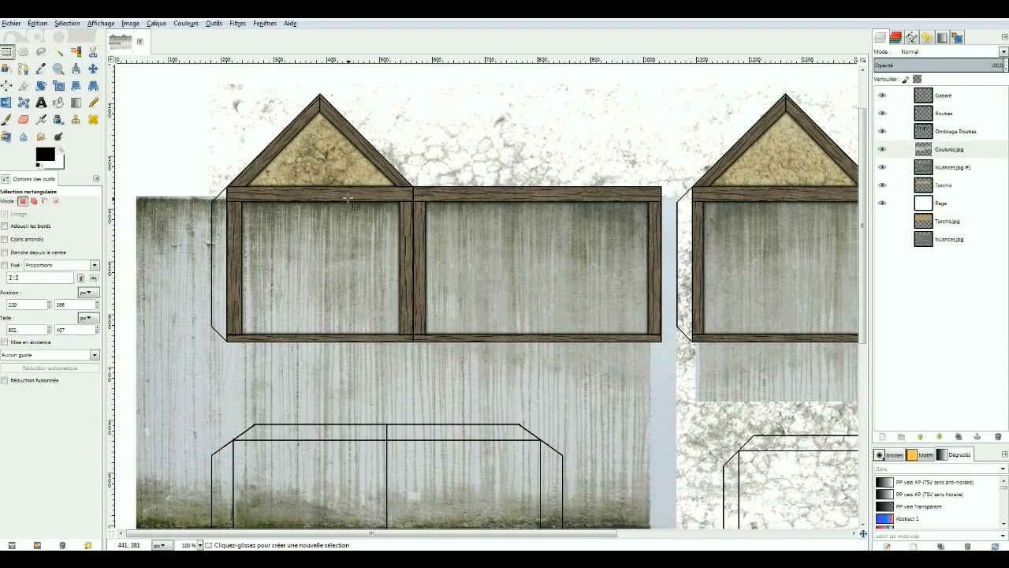
left_click_drag(344, 192, 518, 334)
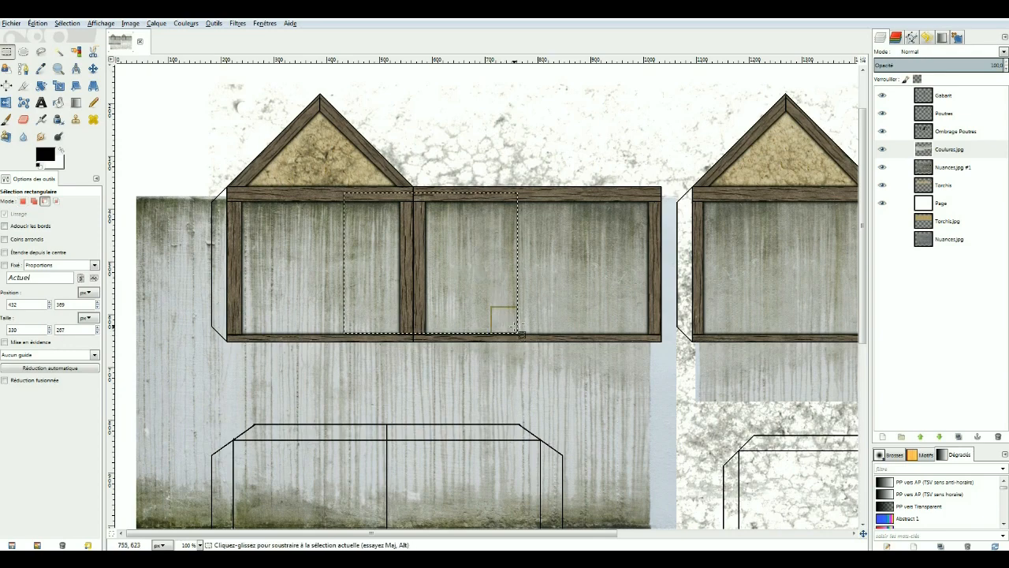
key("ctrl+c")
key("ctrl+v")
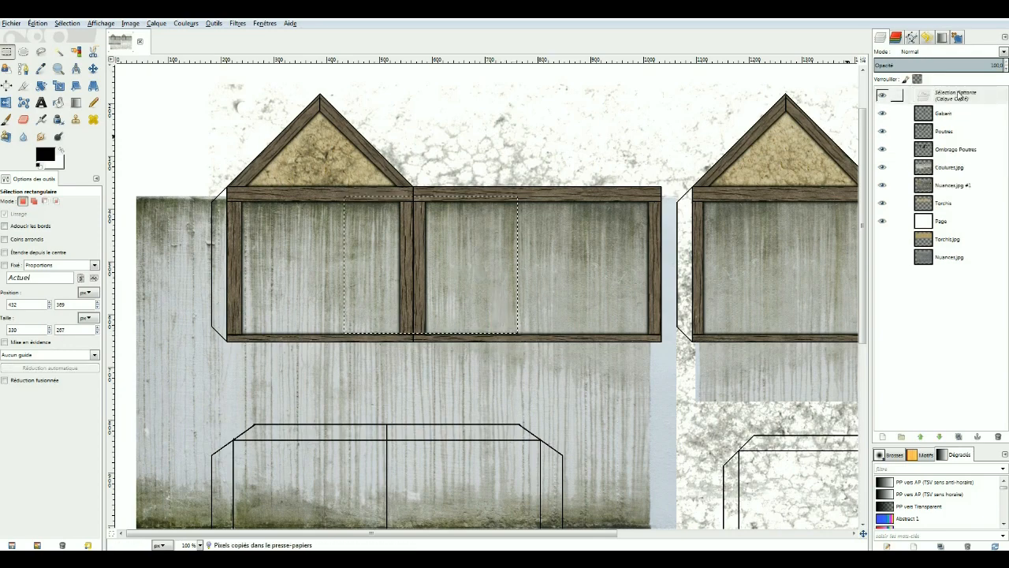
right_click(952, 94)
left_click(868, 115)
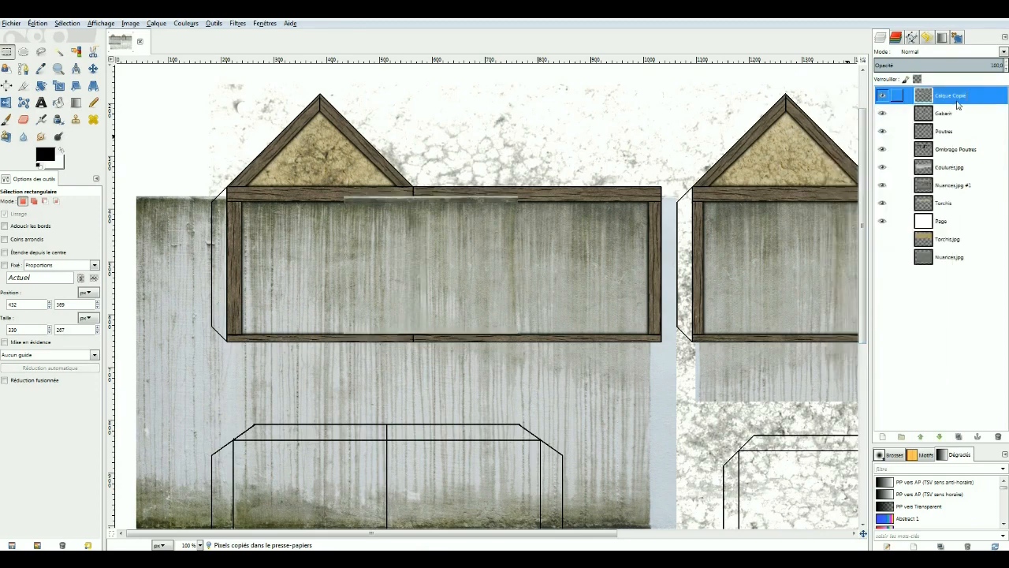
- Lower the new streak layer in the stack to just beneath Ombrage Poutres
left_click(939, 438)
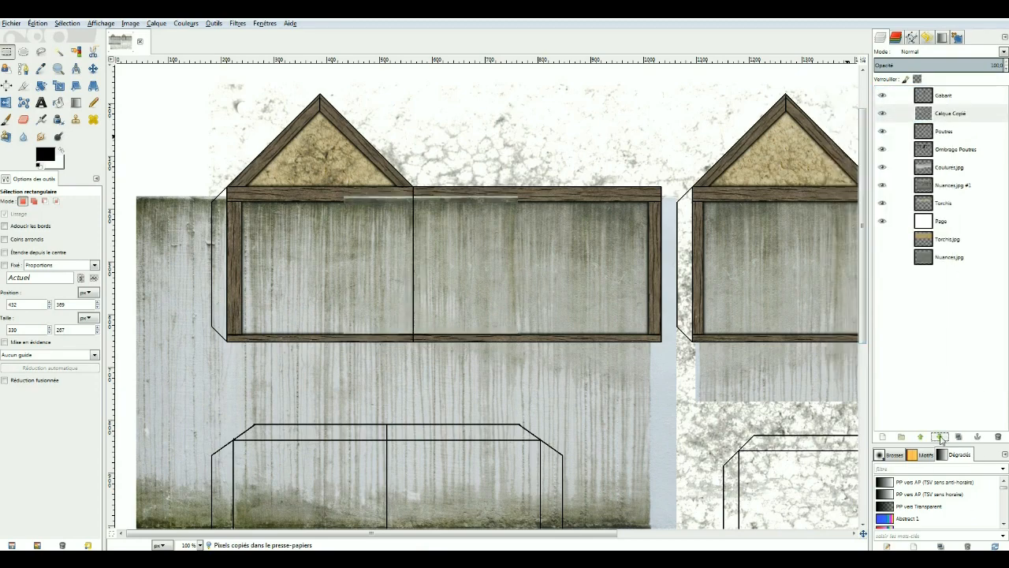
left_click(939, 437)
left_click(939, 438)
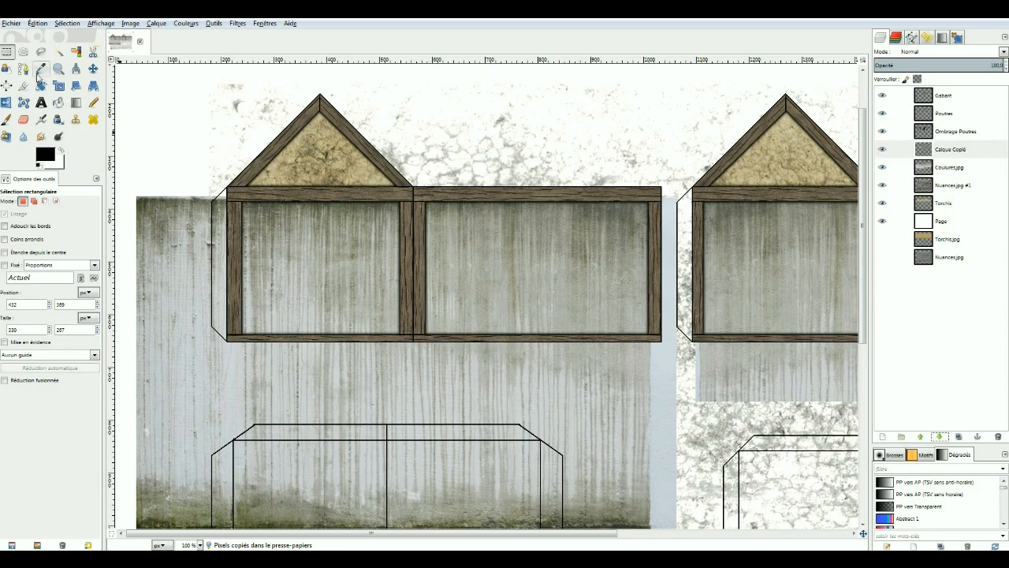
- Move the copied streak patch over the second gable so that it fills the whole triangle
left_click(93, 69)
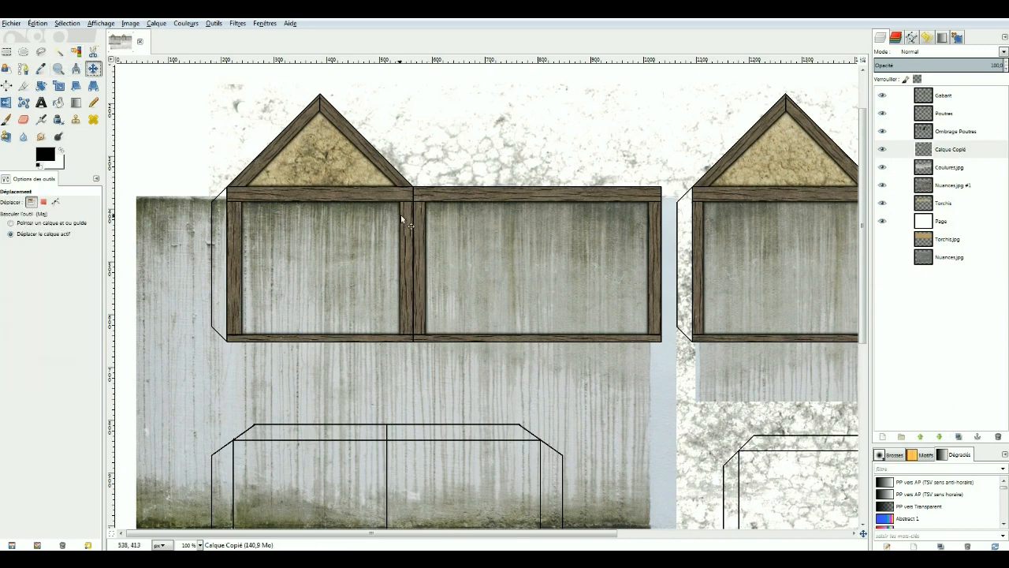
left_click_drag(406, 216, 739, 136)
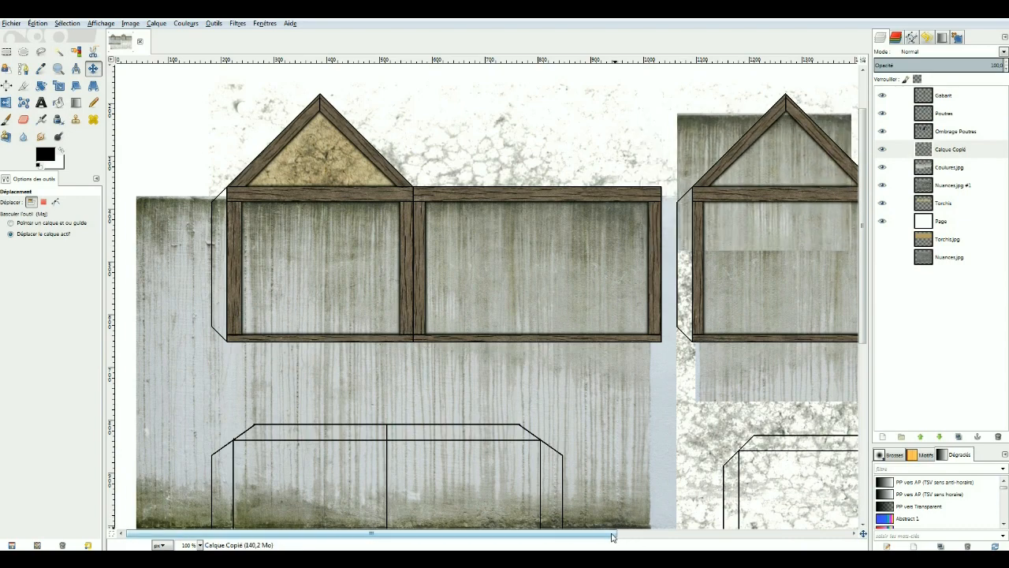
left_click_drag(612, 537, 650, 537)
left_click_drag(743, 146, 754, 143)
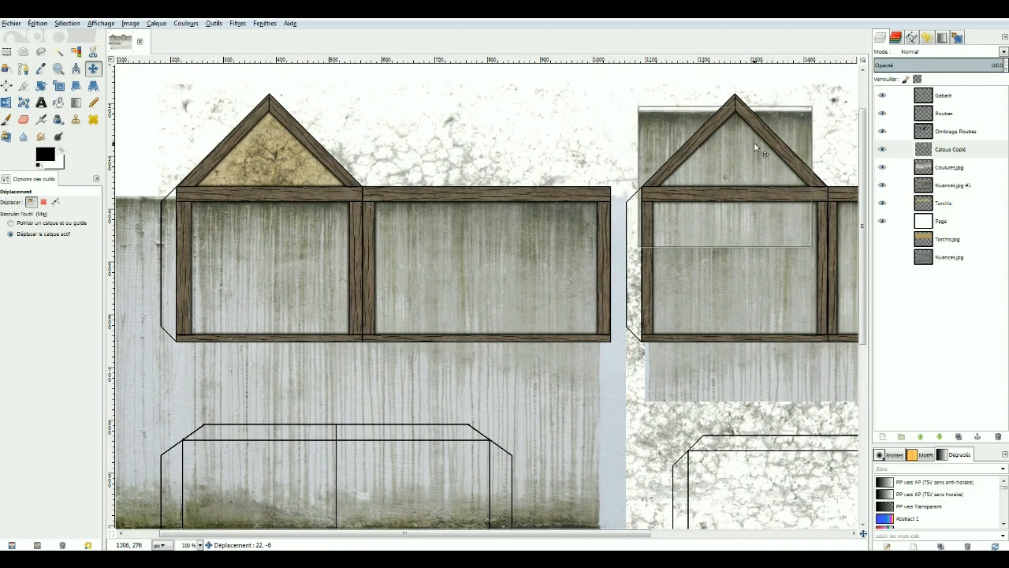
- Duplicate the Calque Copié layer and move the duplicate over the first gable
right_click(986, 150)
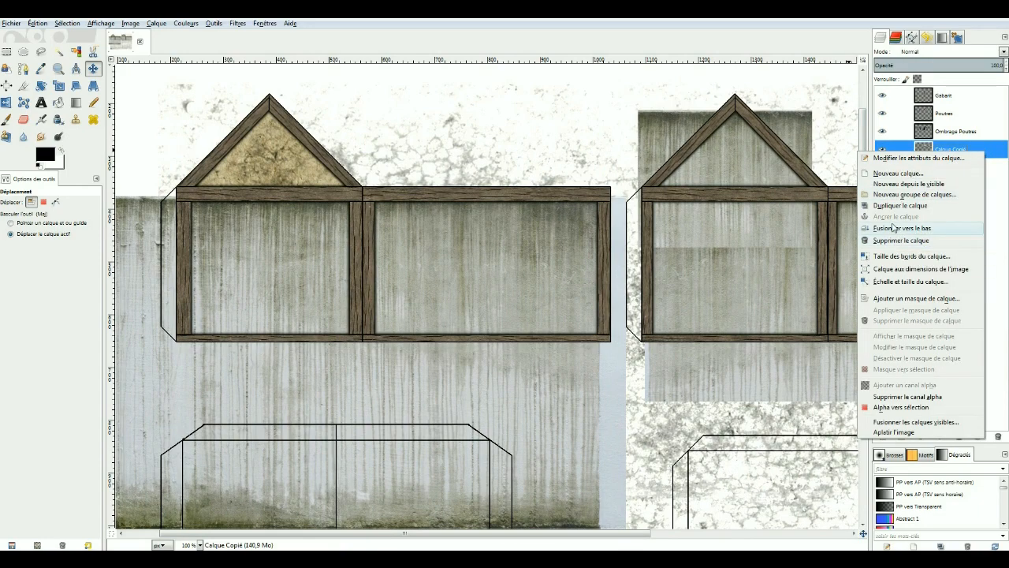
left_click(904, 206)
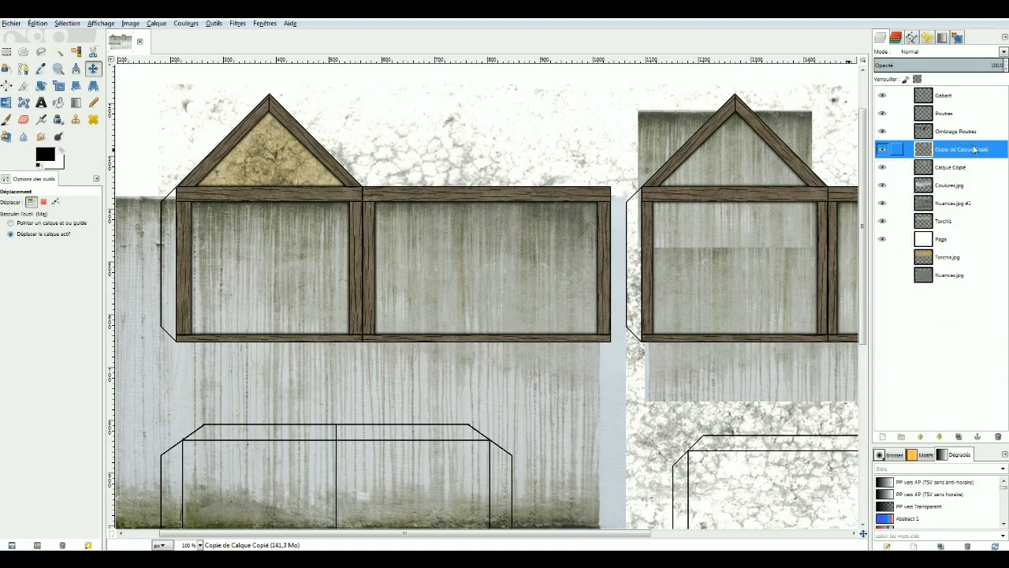
left_click_drag(743, 148, 299, 149)
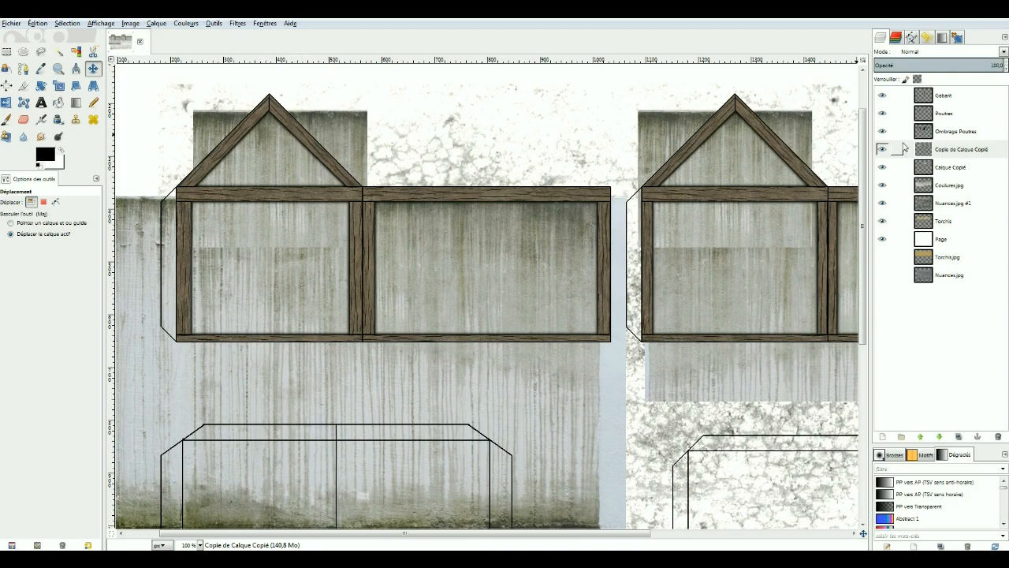
right_click(964, 155)
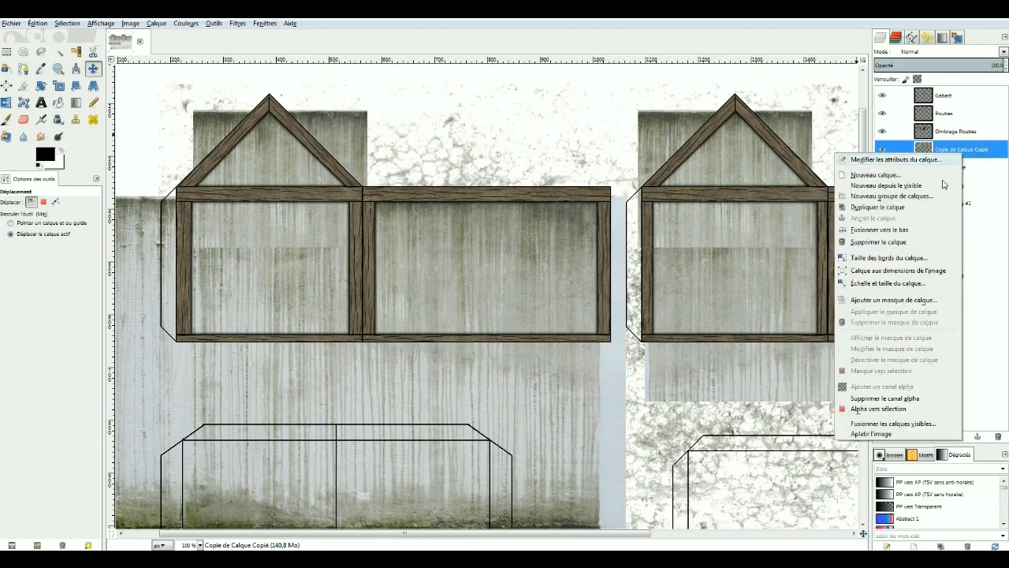
left_click(891, 235)
right_click(970, 151)
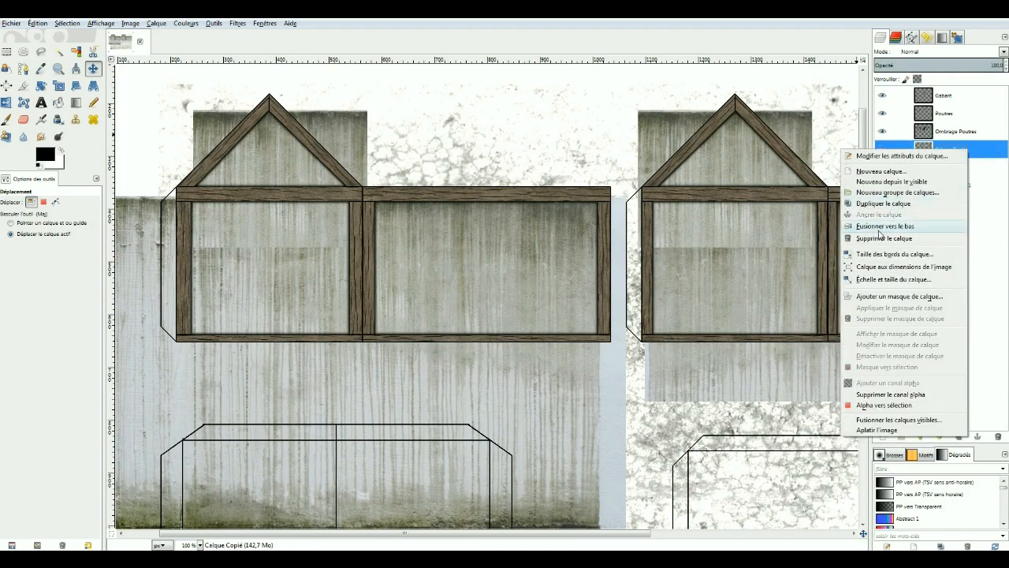
left_click(884, 231)
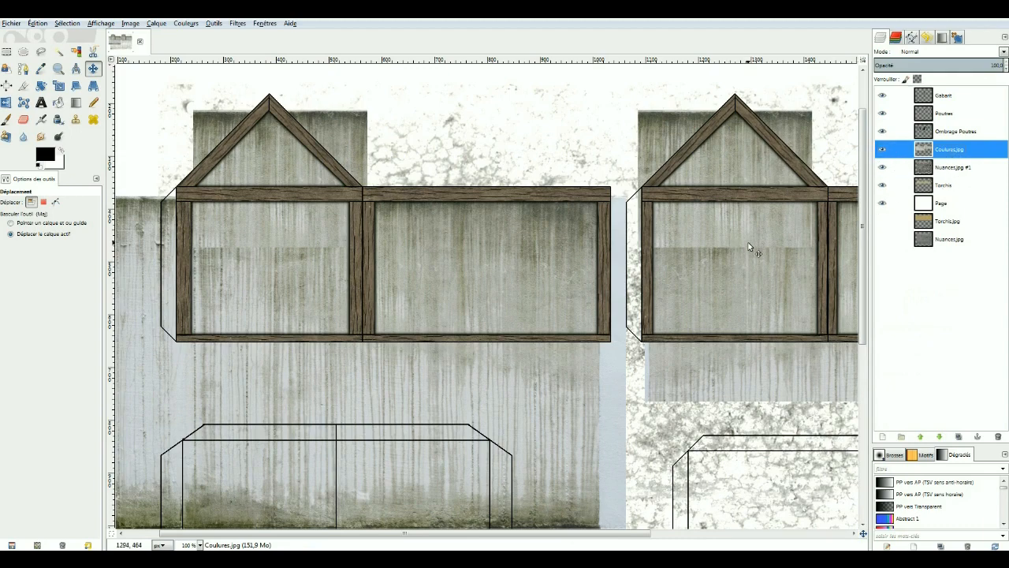
key("ctrl+z")
key("ctrl+z")
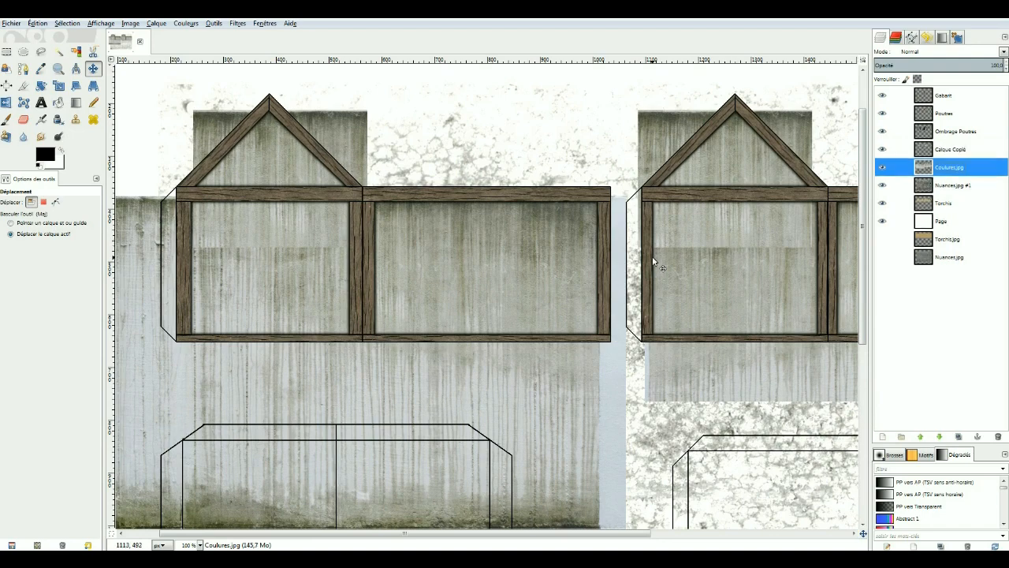
left_click(882, 185)
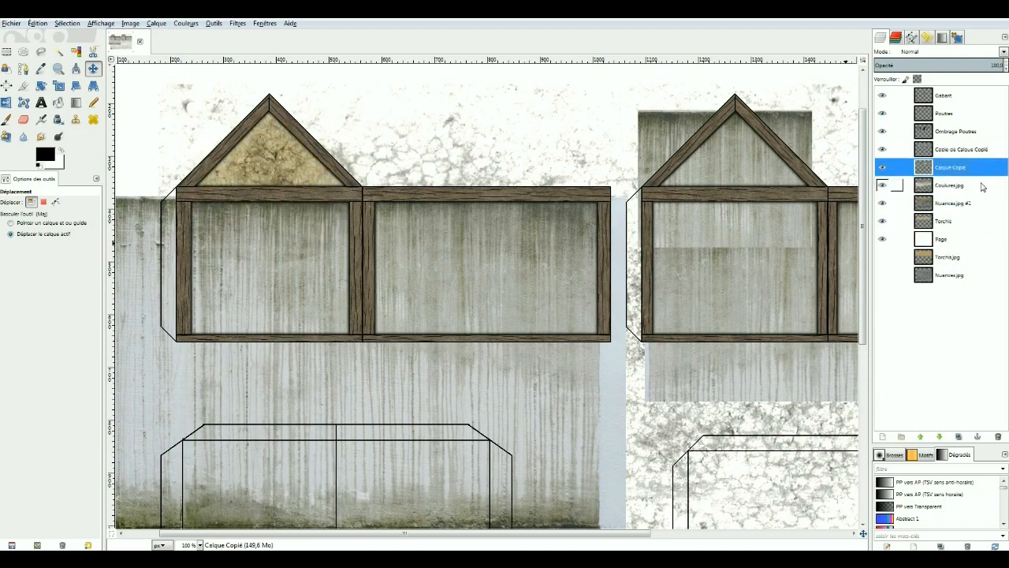
left_click(882, 184)
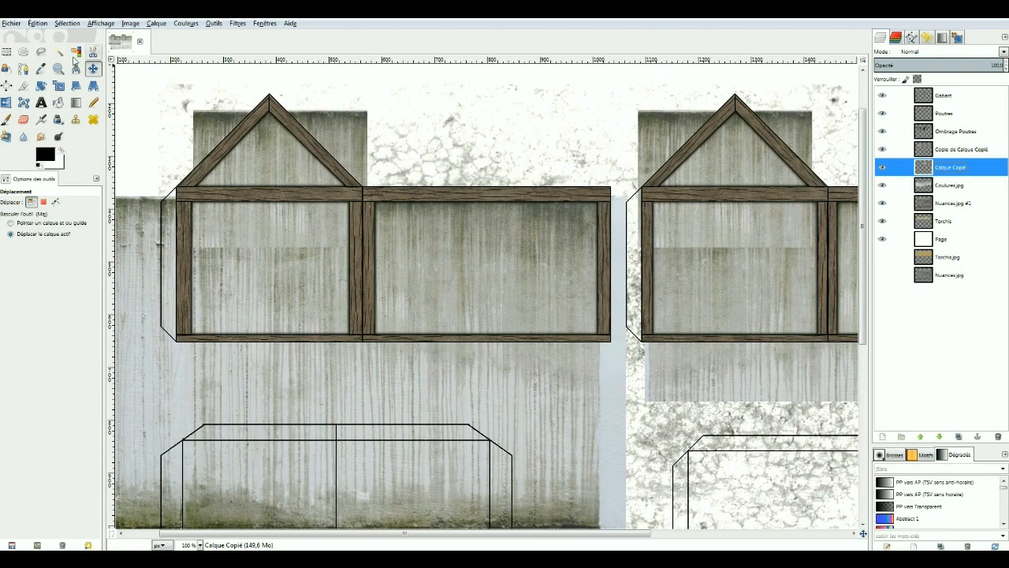
- On Copie de Calque Copié, erase the streaks overlapping the first wall below the gable, using a rectangle of about 497 × 154 px
left_click(7, 52)
left_click(962, 149)
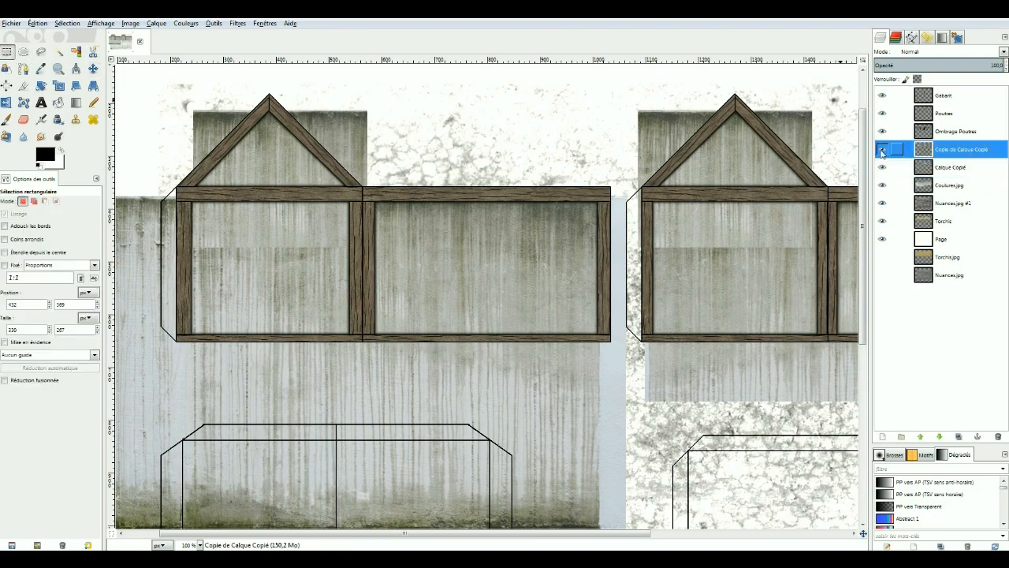
left_click(882, 149)
left_click(882, 149)
left_click_drag(413, 267, 150, 187)
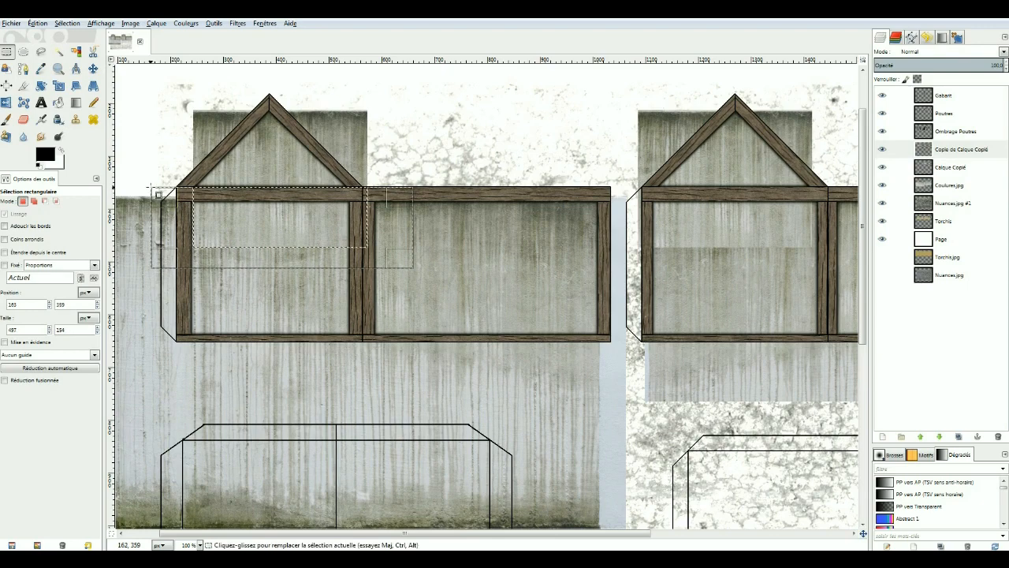
- On Calque Copié, erase the streaks below the second gable with a rectangle of about 476 × 152 px and clear the selection
left_click(949, 167)
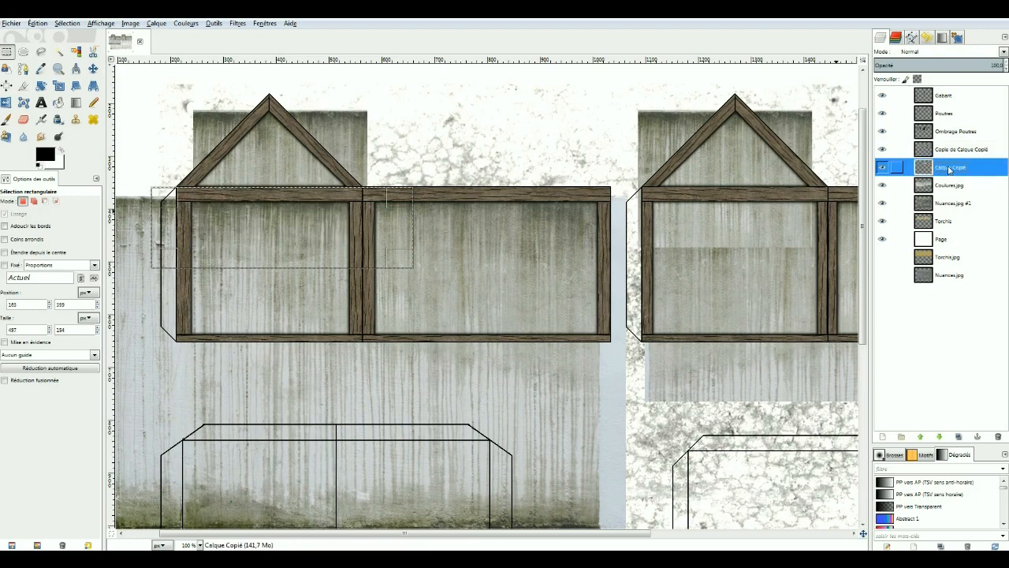
left_click(883, 167)
left_click(883, 167)
left_click_drag(849, 268, 598, 191)
key("Delete")
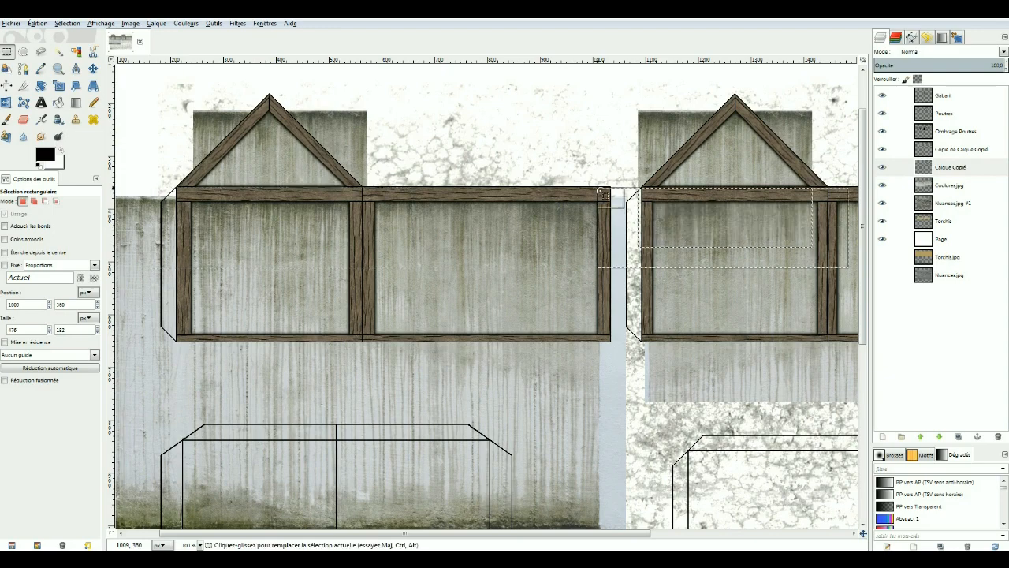
left_click(597, 145)
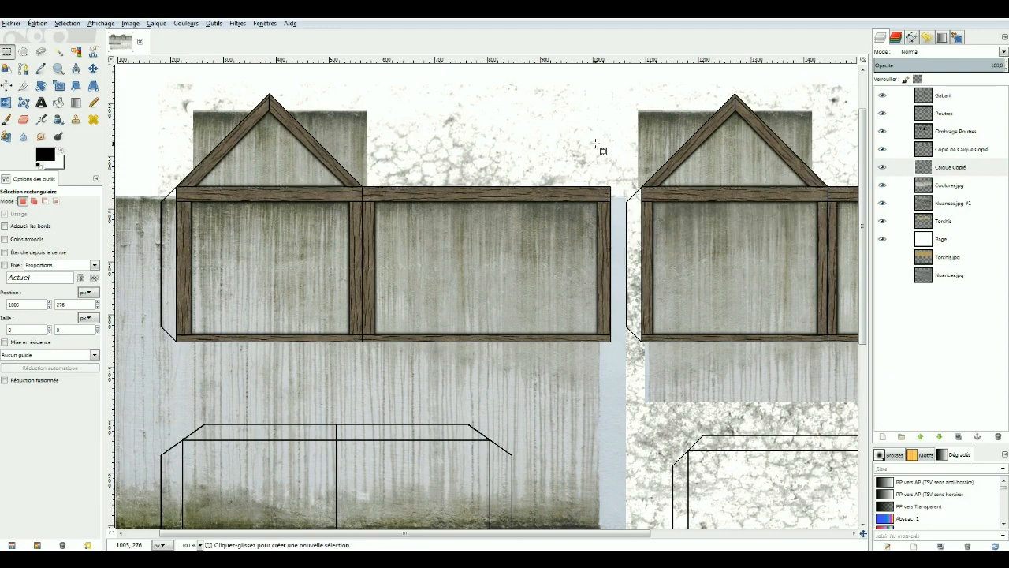
- Merge Copie de Calque Copié down into Calque Copié, and the combined layer down into Coulures.jpg
left_click(969, 152)
right_click(968, 151)
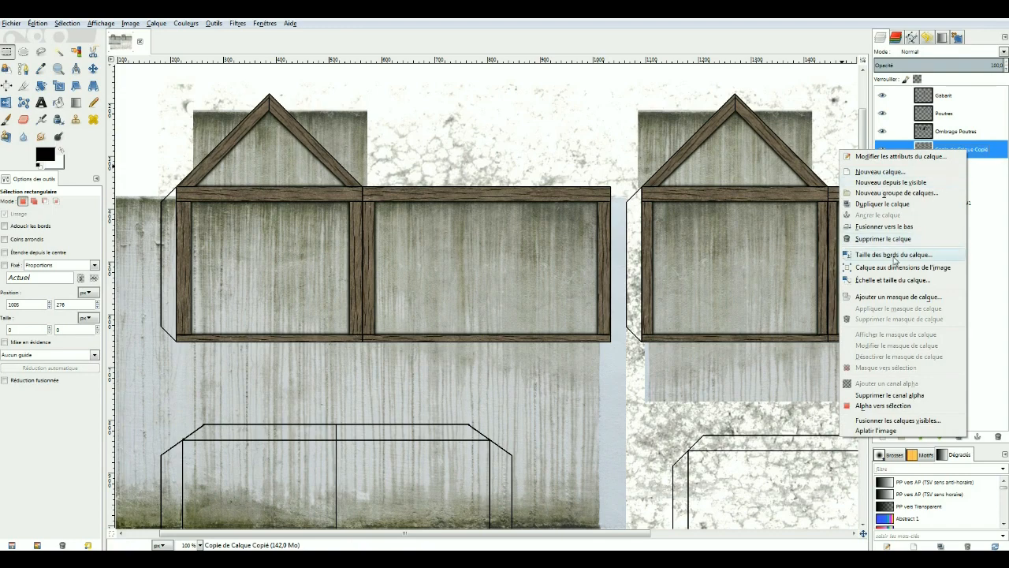
left_click(1001, 159)
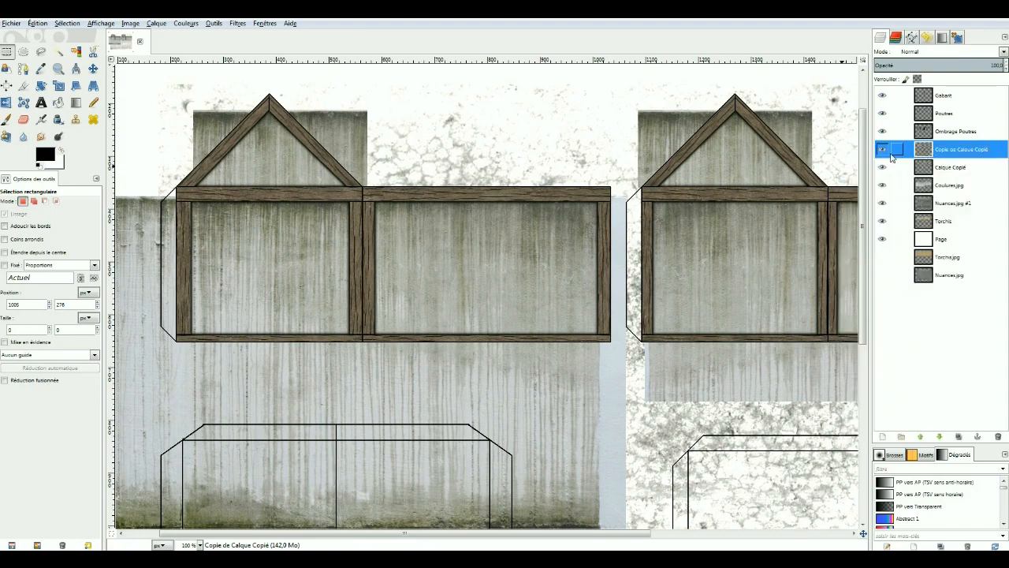
right_click(957, 151)
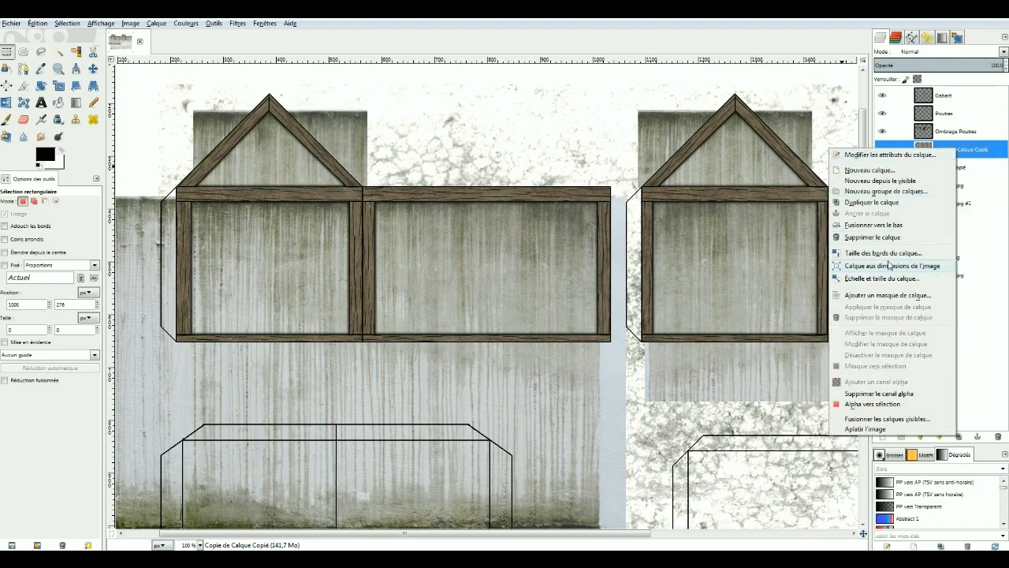
left_click(884, 227)
right_click(962, 149)
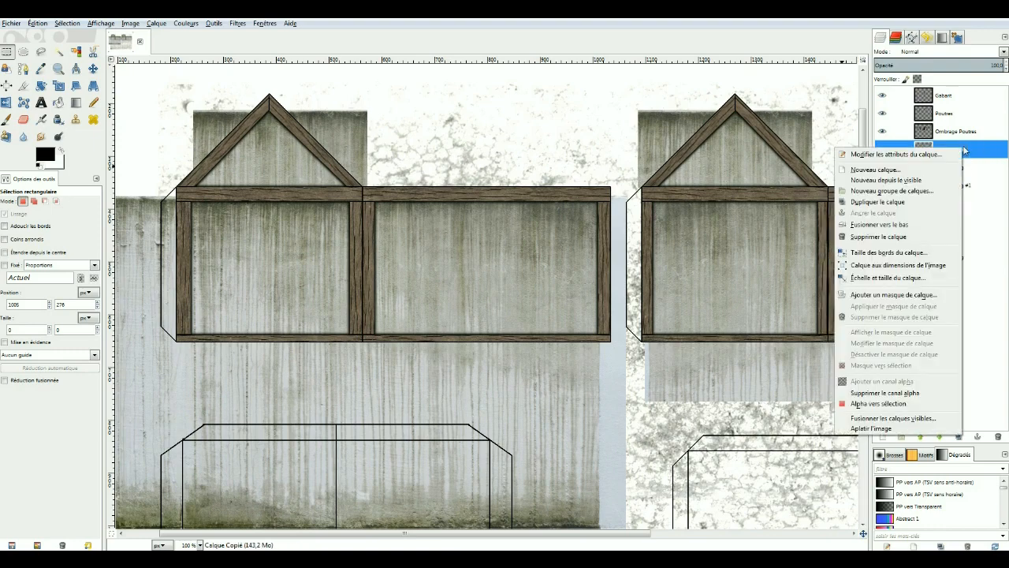
left_click(879, 225)
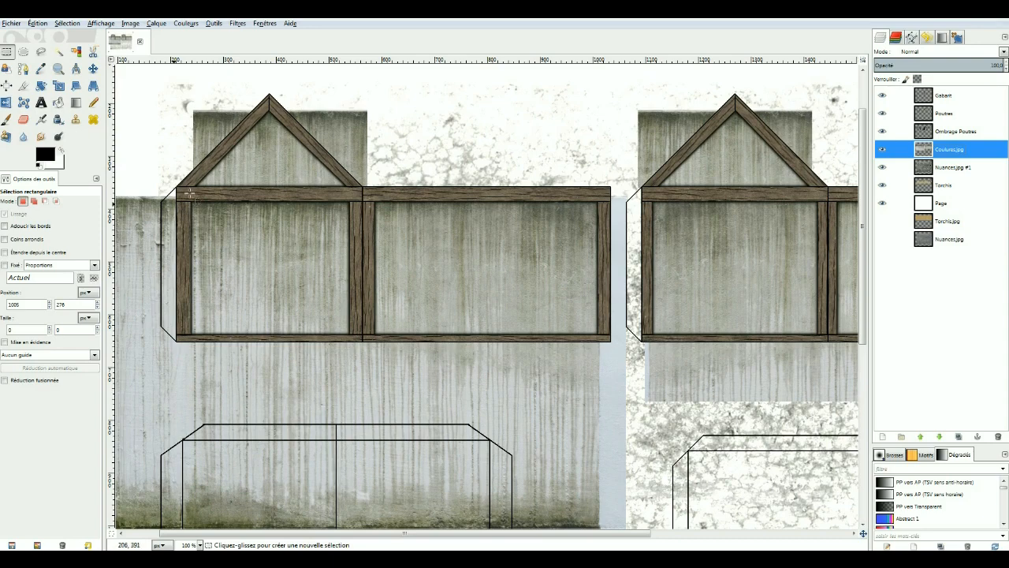
- Select the area outside the house outlines on the Gabarit layer by contiguous selection and erase it from Coulures.jpg
left_click(954, 98)
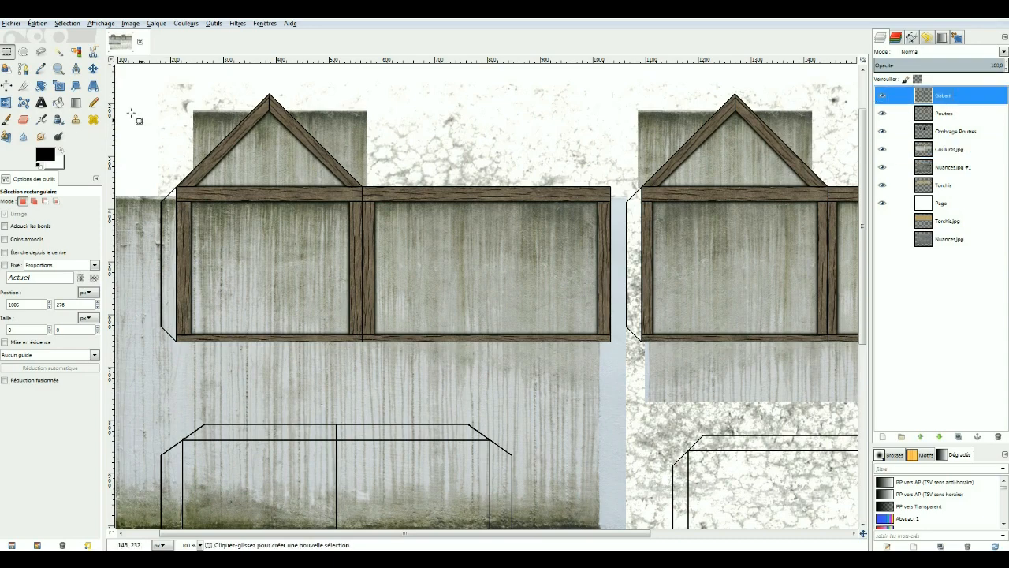
left_click(59, 52)
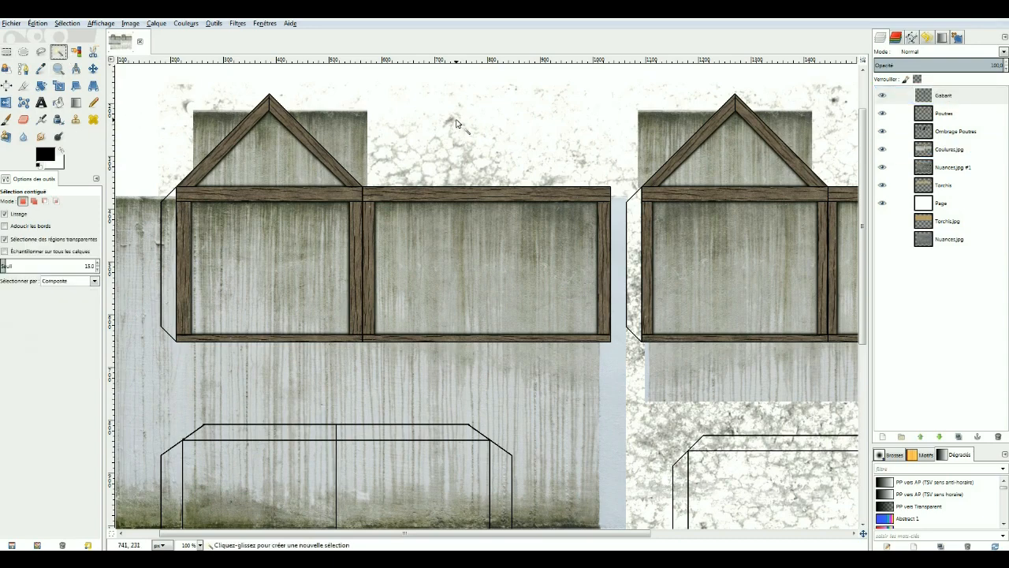
left_click(454, 119)
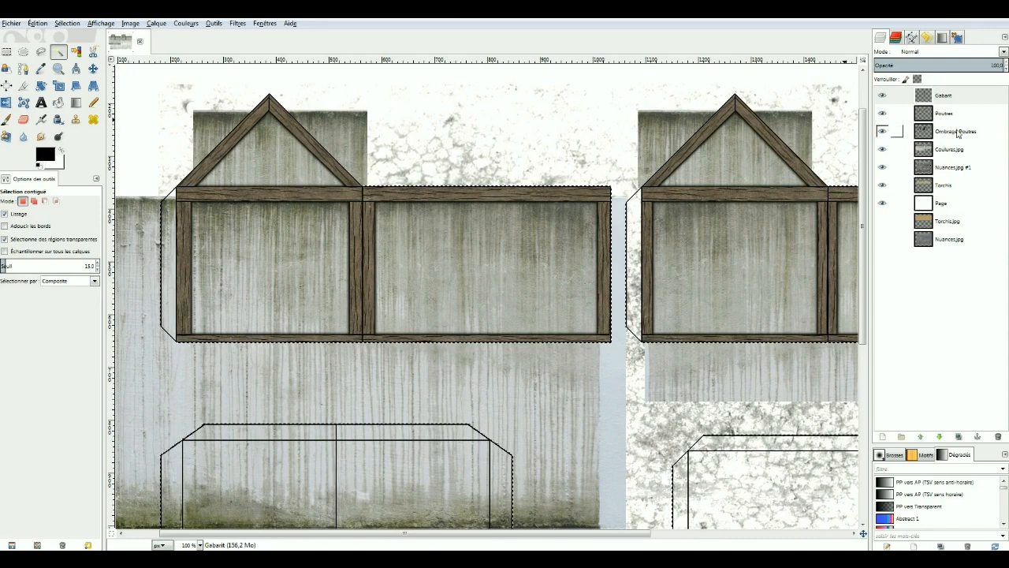
left_click(950, 150)
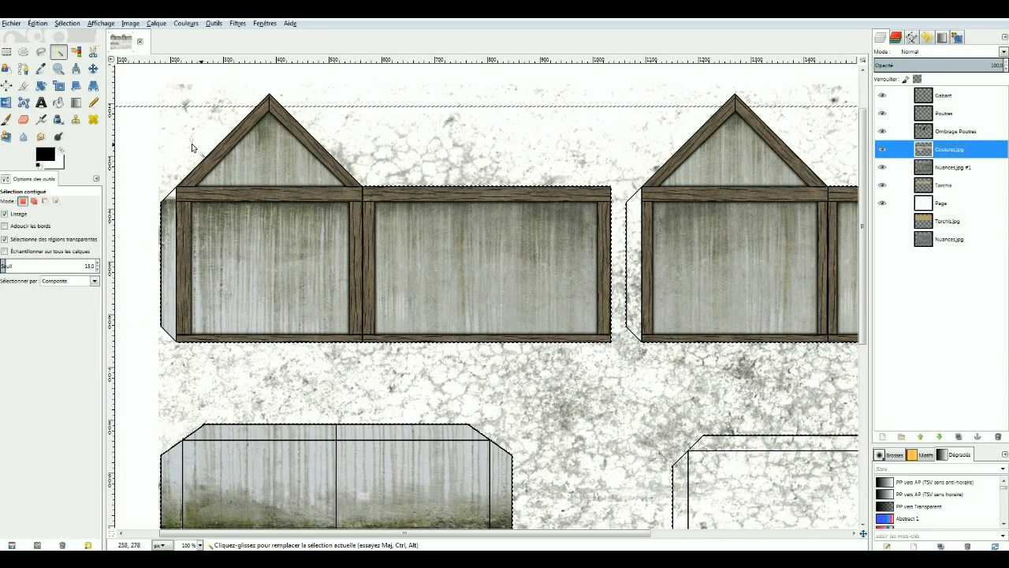
- Select the narrow glue tabs beside both house walls on the Gabarit layer, erase them from Coulures.jpg and clear the selection
left_click(938, 96)
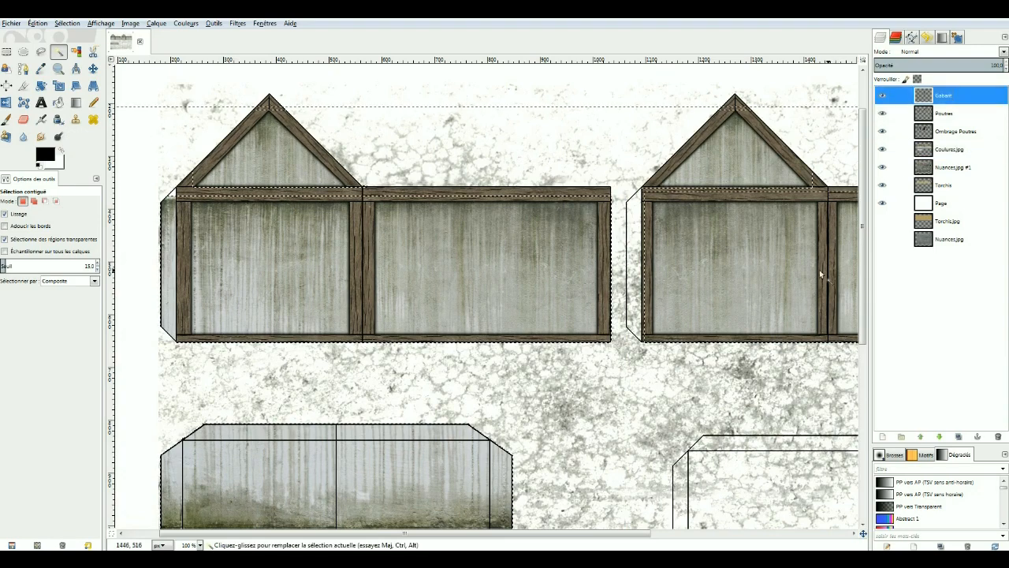
left_click(390, 280)
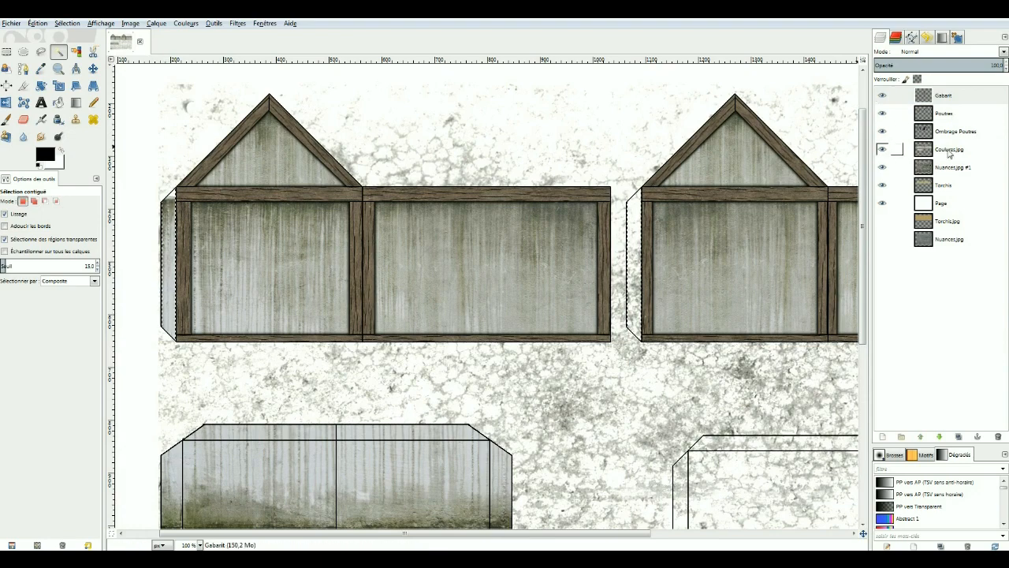
left_click(953, 153)
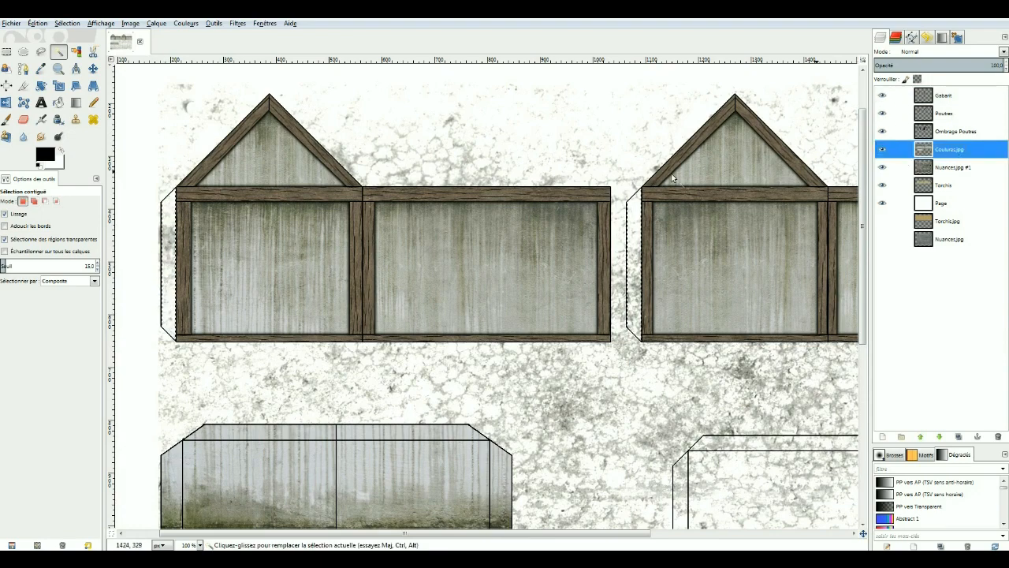
left_click(491, 112)
key("ctrl+shift+a")
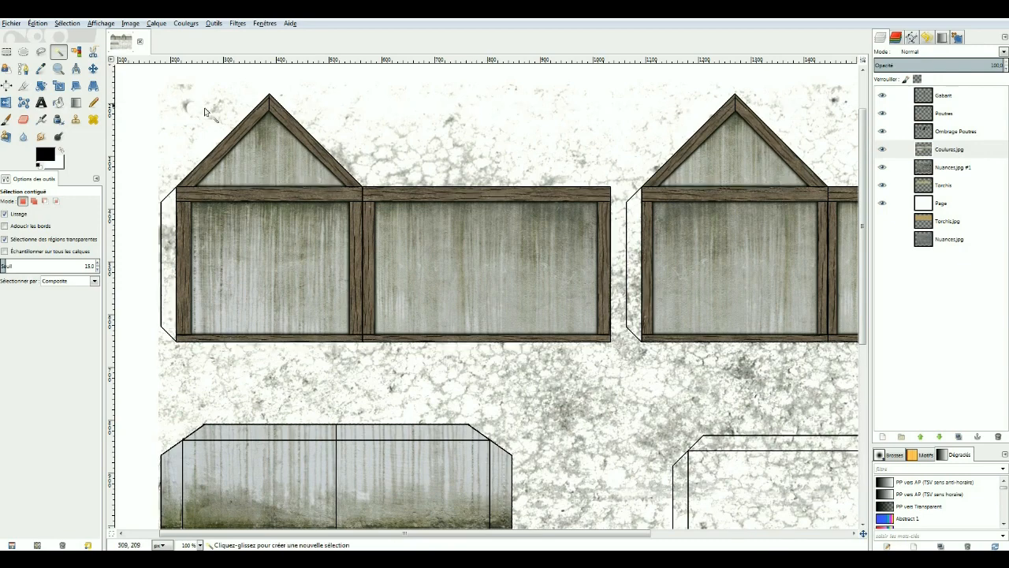
- Erase the leftover streaks over the octagonal template below the first house from Coulures.jpg, using a rectangle of about 940 × 420 px, and clear the selection
left_click(7, 51)
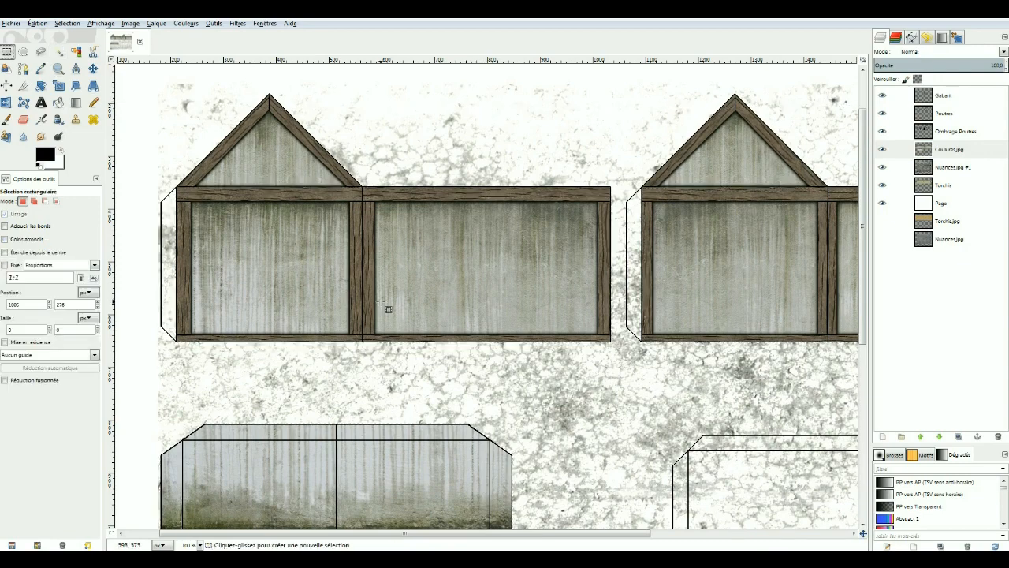
key("minus")
key("minus")
left_click_drag(244, 268, 491, 379)
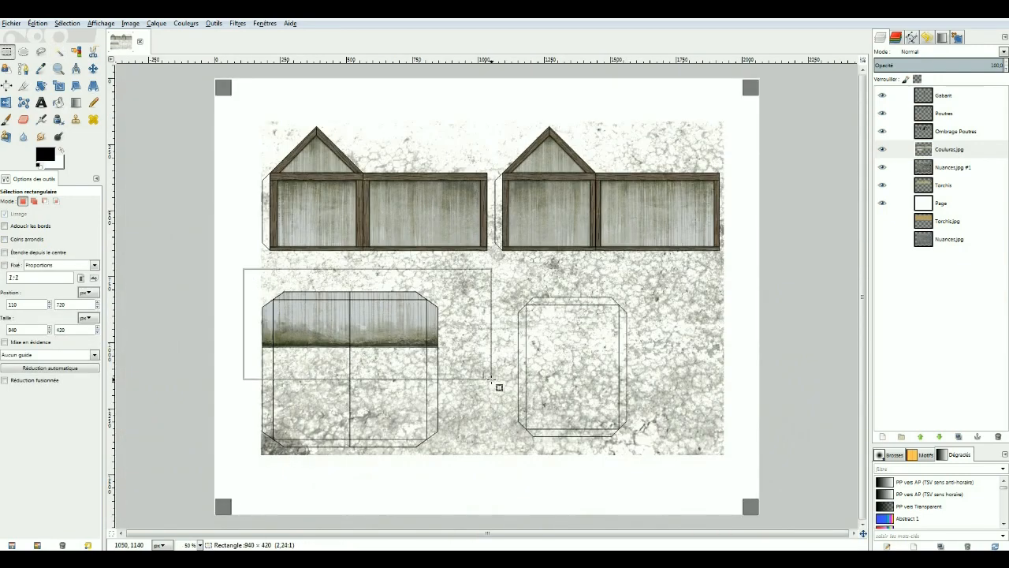
key("minus")
left_click(954, 168)
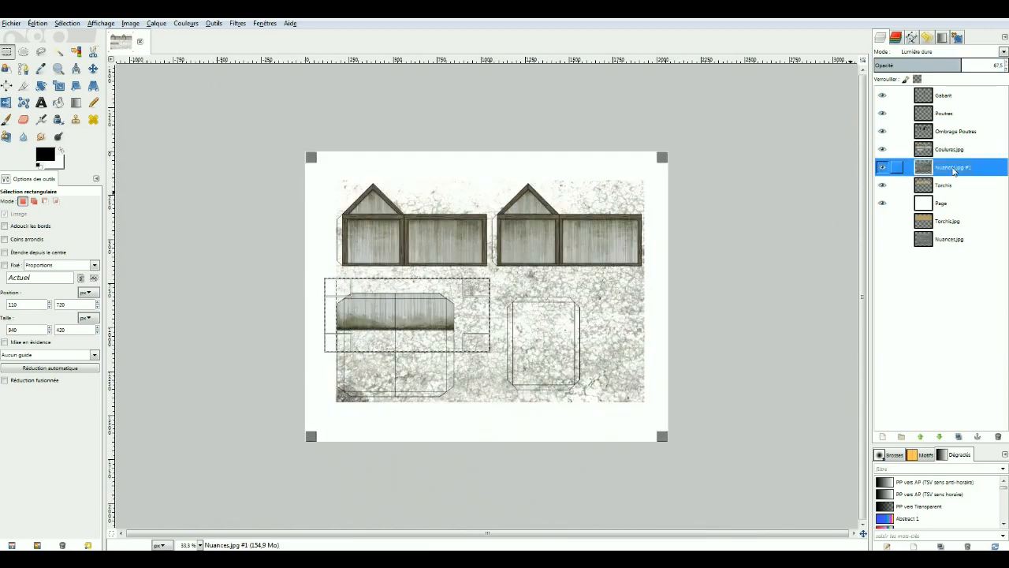
left_click(948, 150)
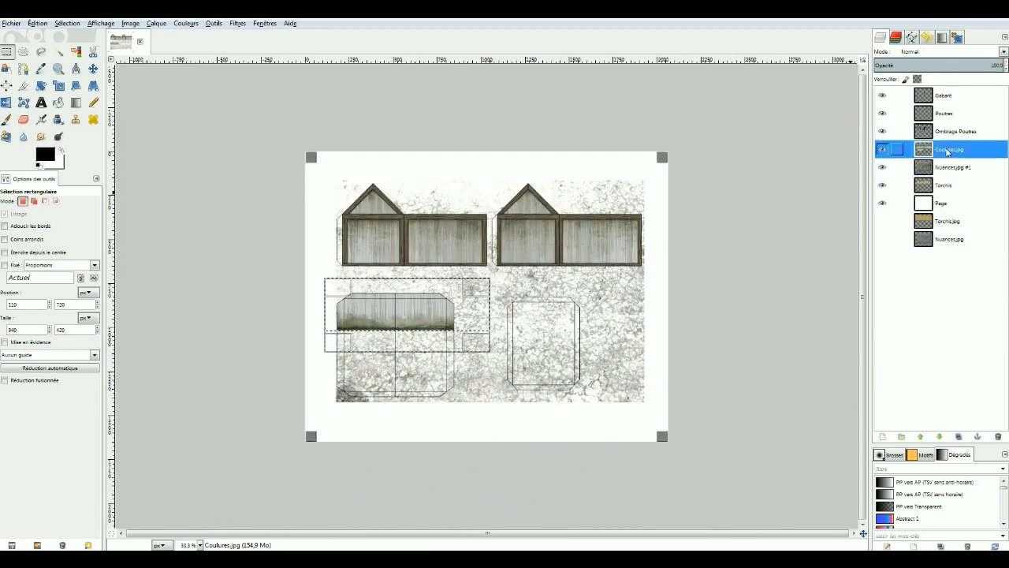
left_click(622, 311)
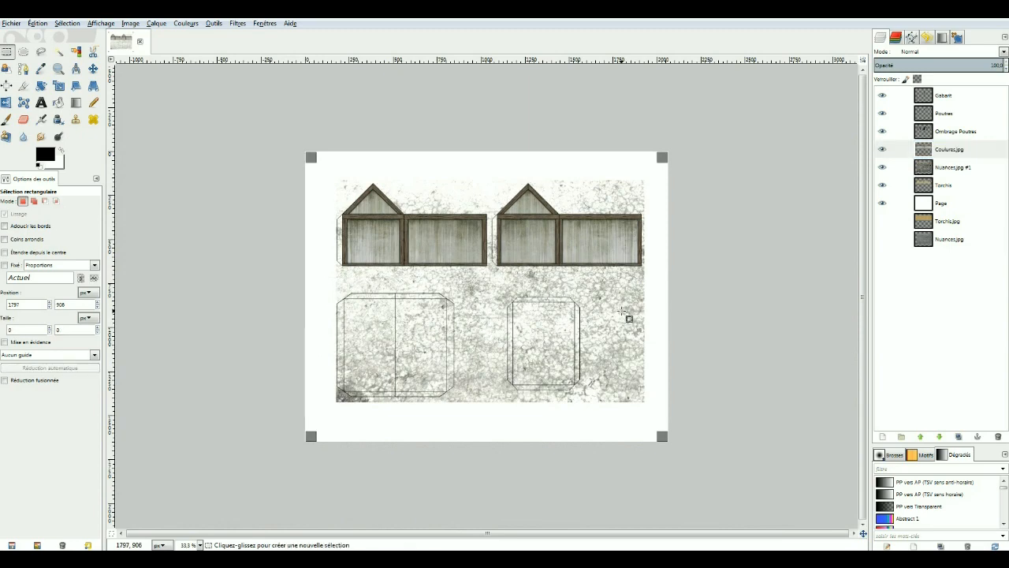
- Set the blend mode of the Coulures.jpg layer to Multiplier
key("plus")
key("plus")
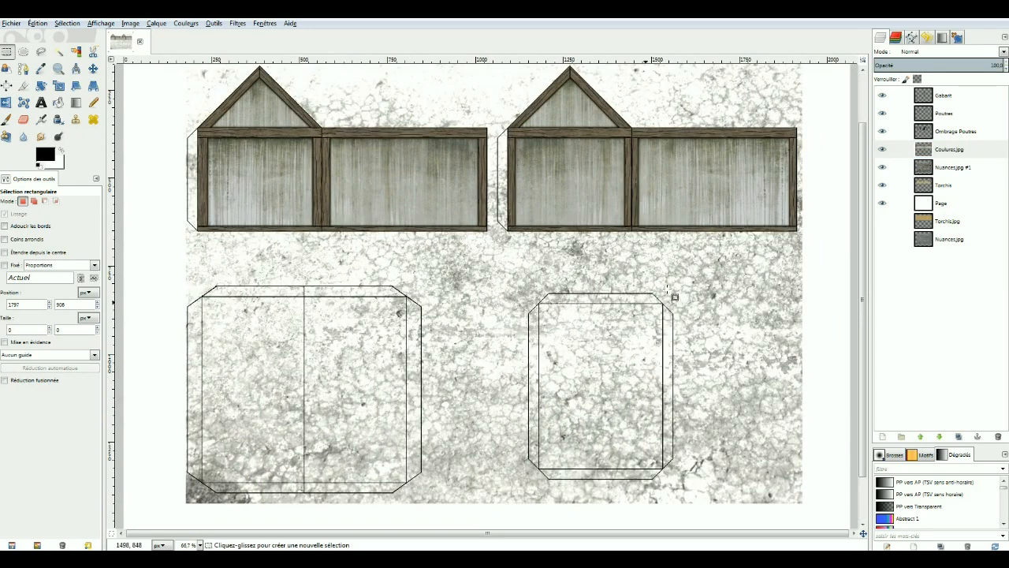
left_click_drag(863, 276, 863, 203)
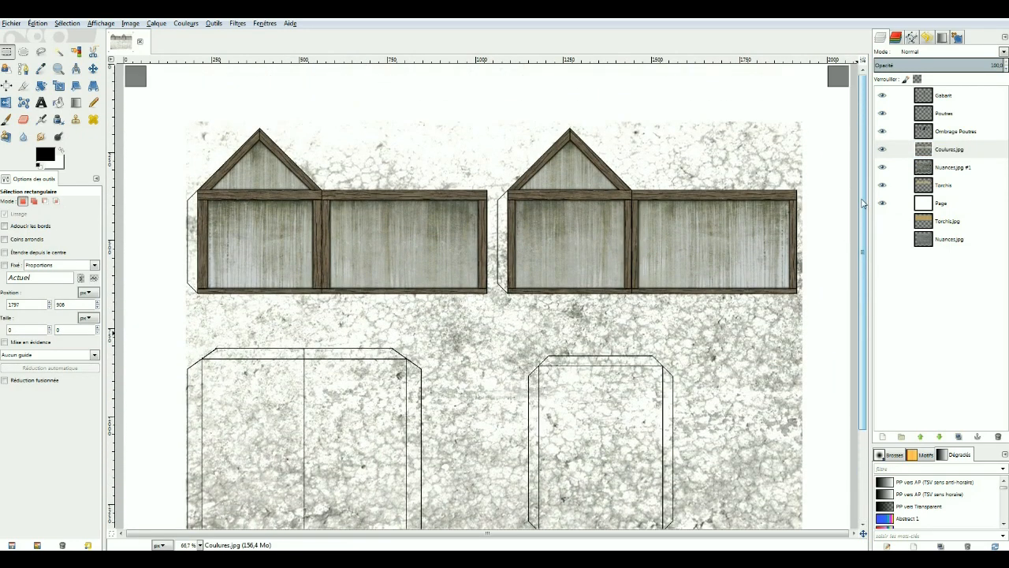
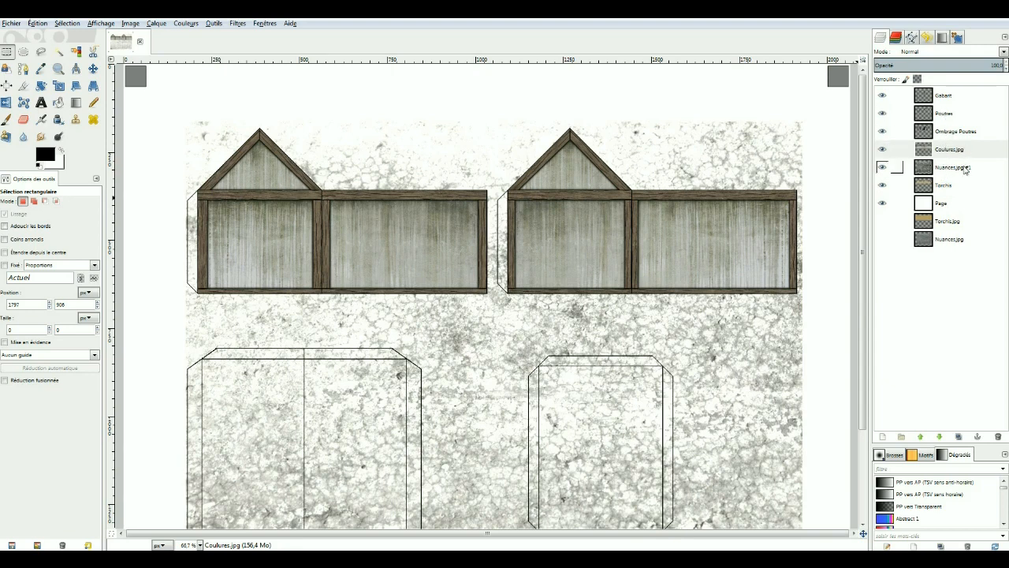
left_click(952, 170)
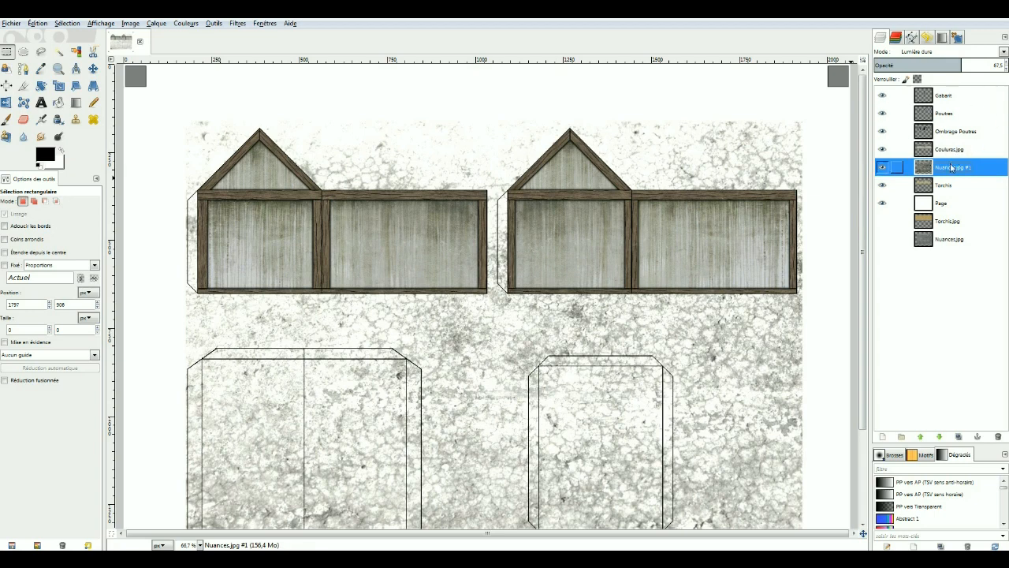
left_click(950, 151)
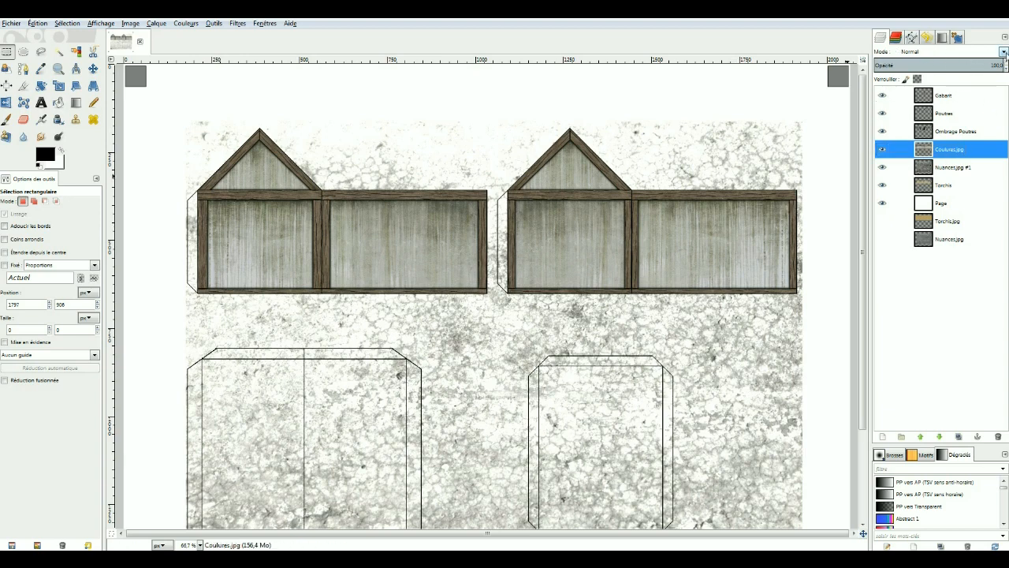
left_click(1004, 52)
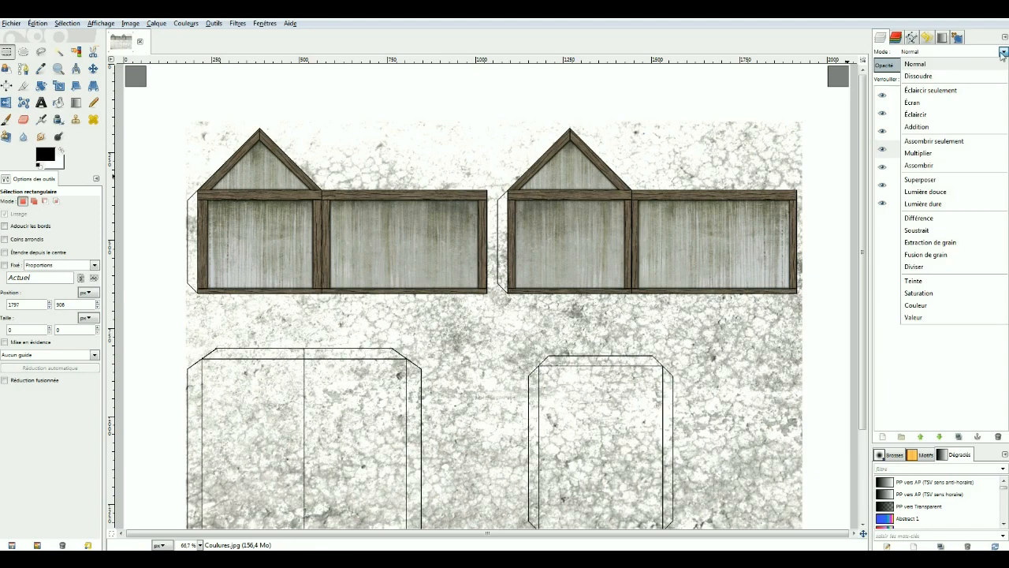
left_click(919, 152)
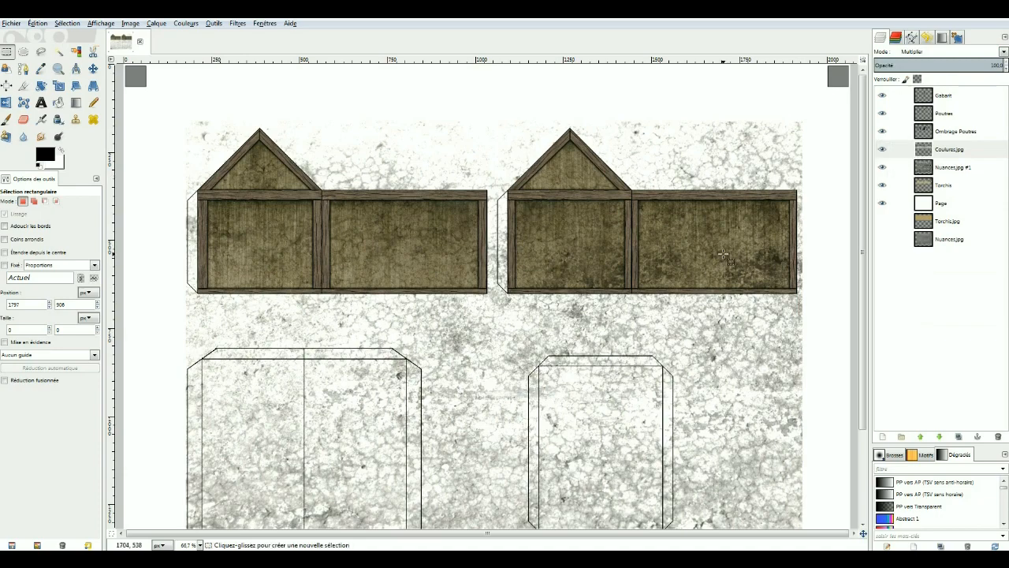
- Open Luminosité-Contraste for the Coulures.jpg layer and raise the contrast to 59
scroll(724, 254, "up", 2)
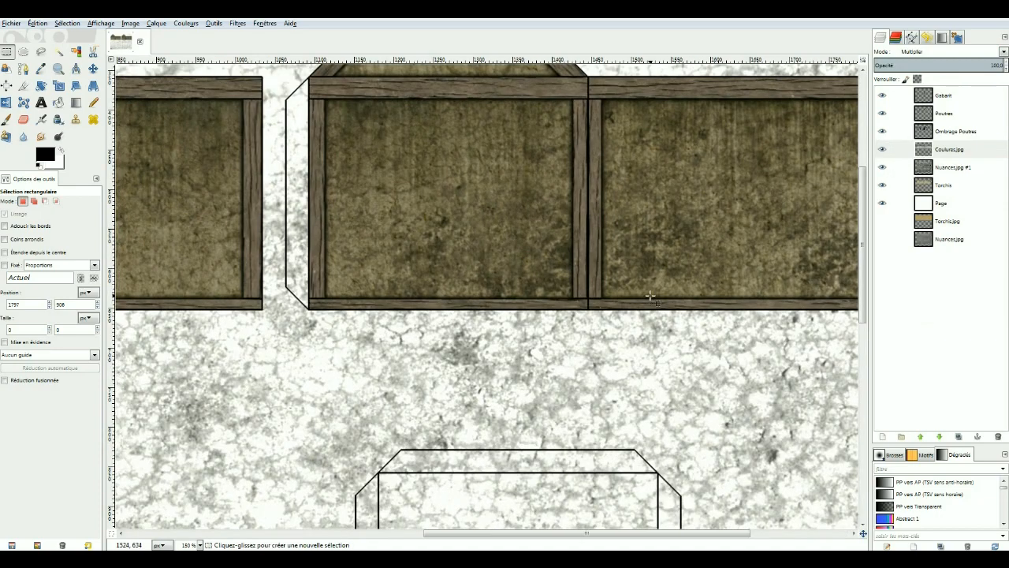
scroll(648, 299, "down", 1)
left_click_drag(591, 534, 453, 540)
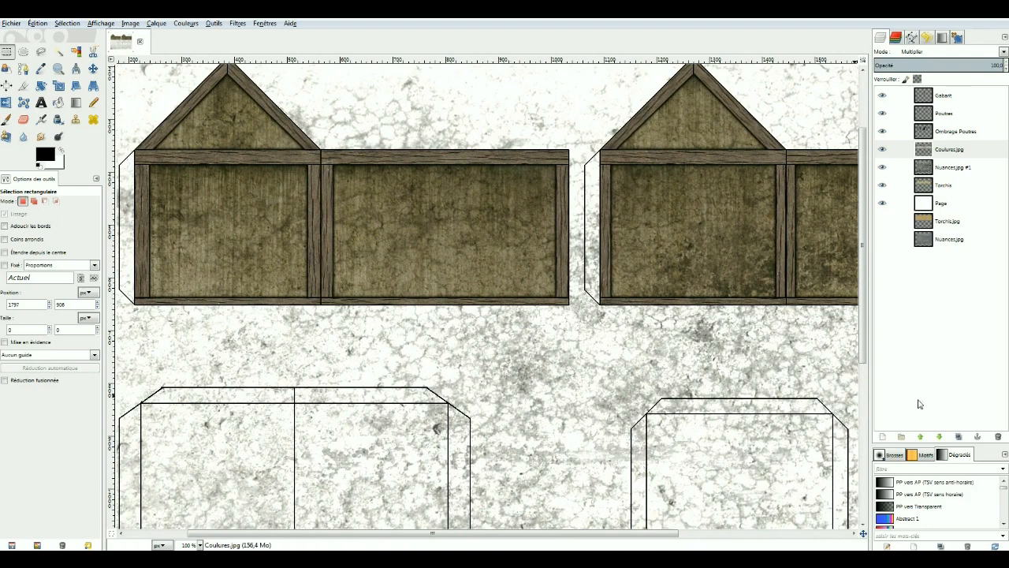
left_click_drag(865, 360, 863, 338)
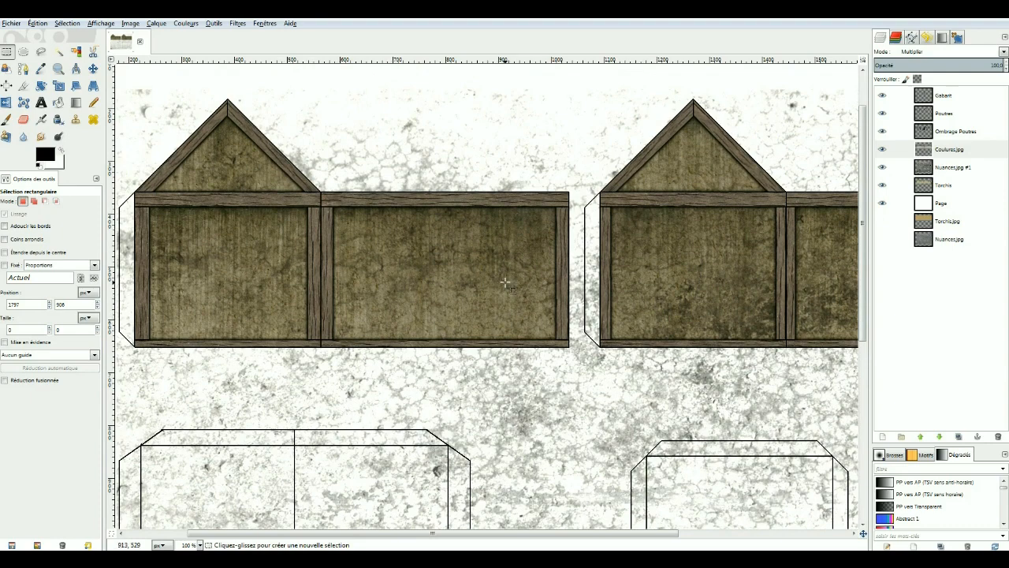
left_click(986, 151)
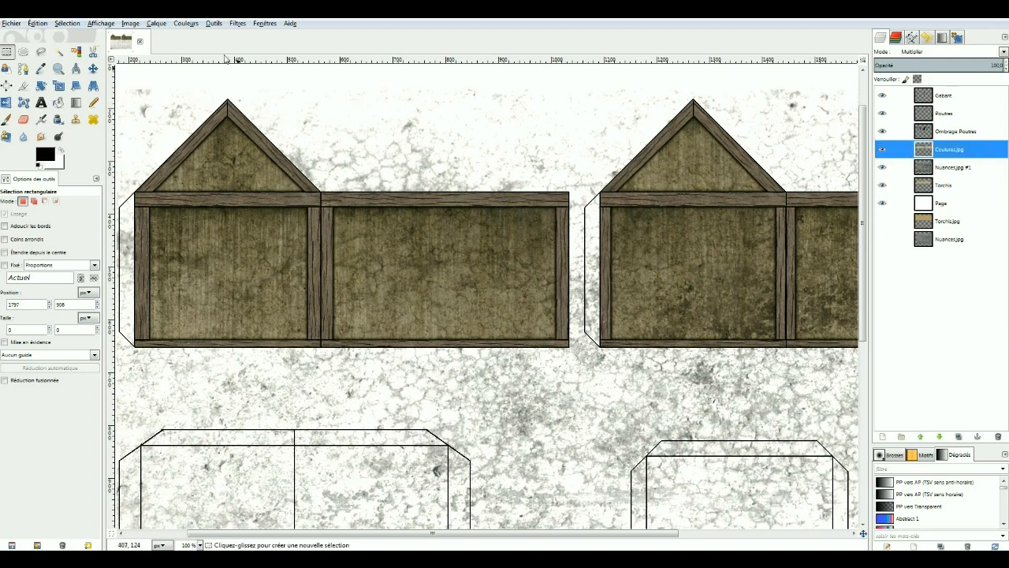
left_click(184, 27)
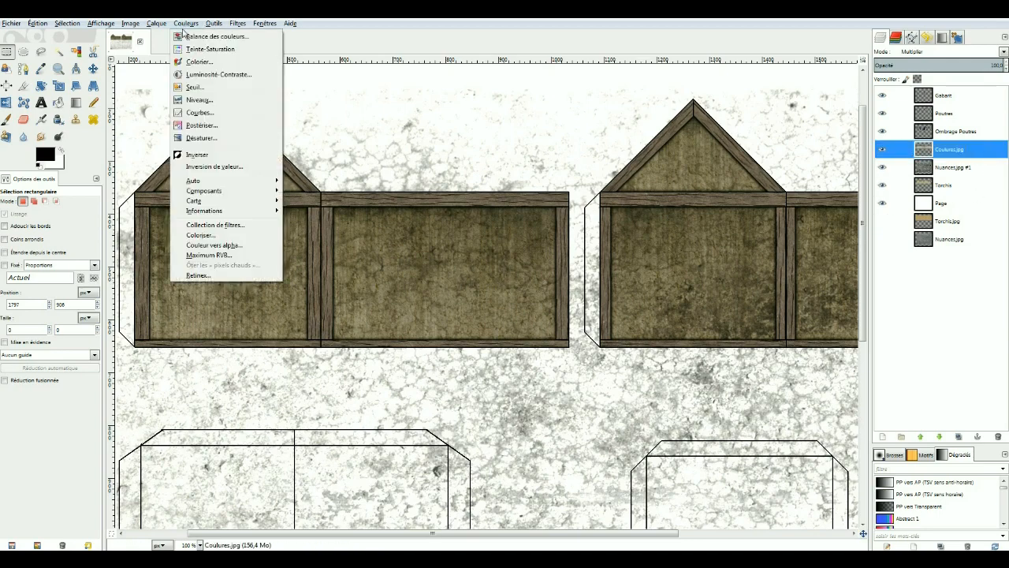
left_click(200, 76)
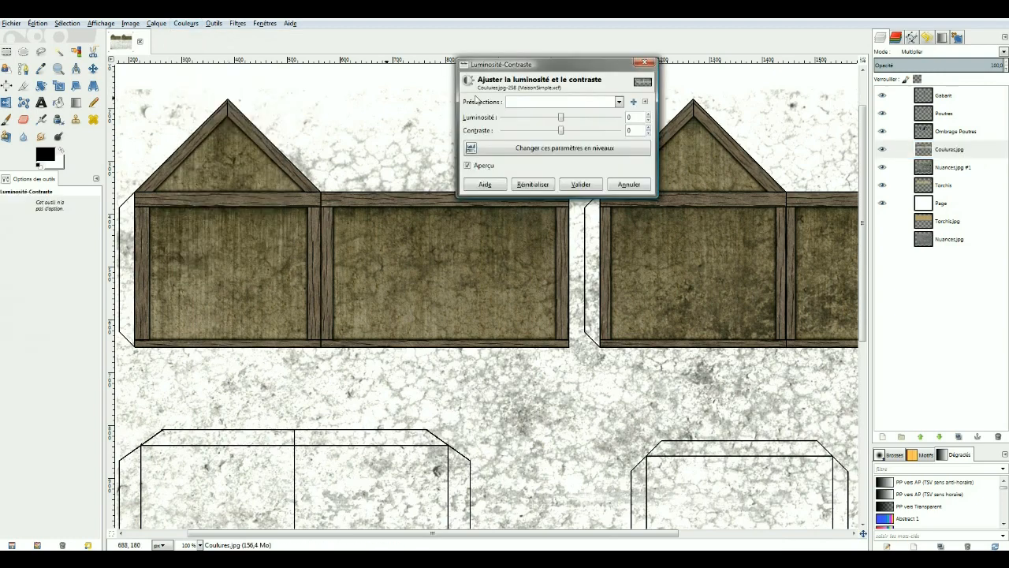
left_click_drag(561, 72, 503, 390)
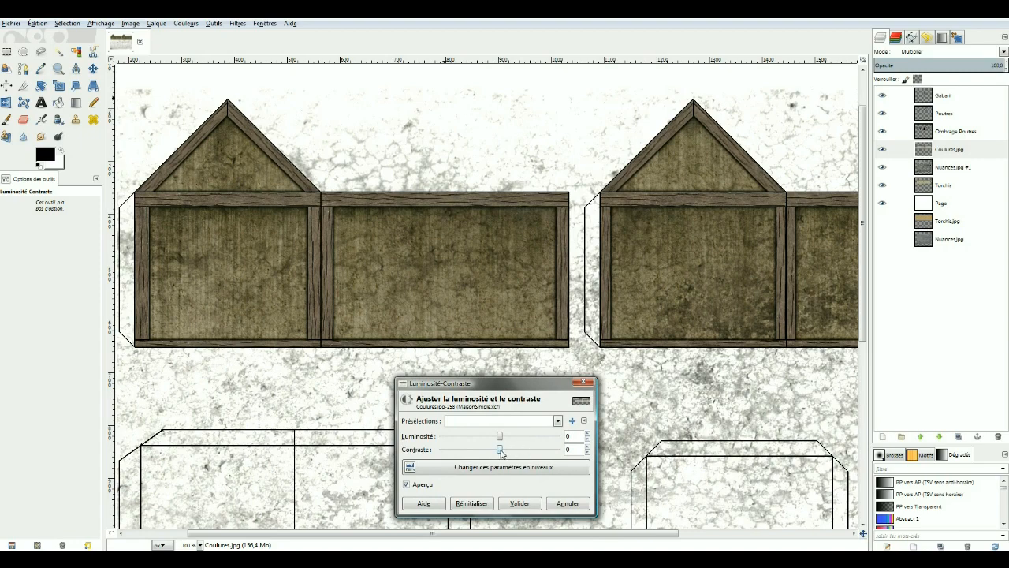
left_click_drag(499, 449, 560, 451)
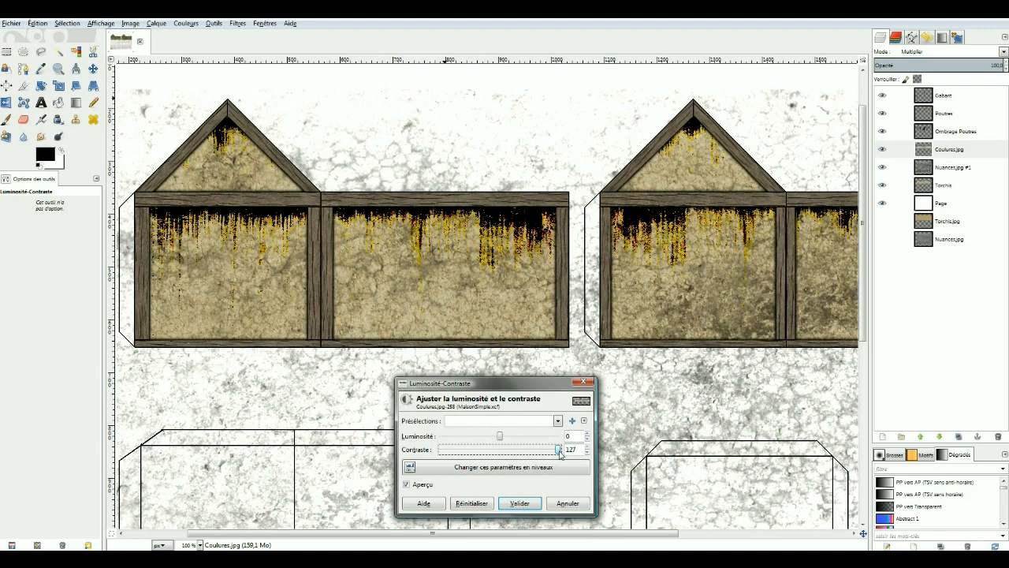
left_click_drag(558, 451, 526, 459)
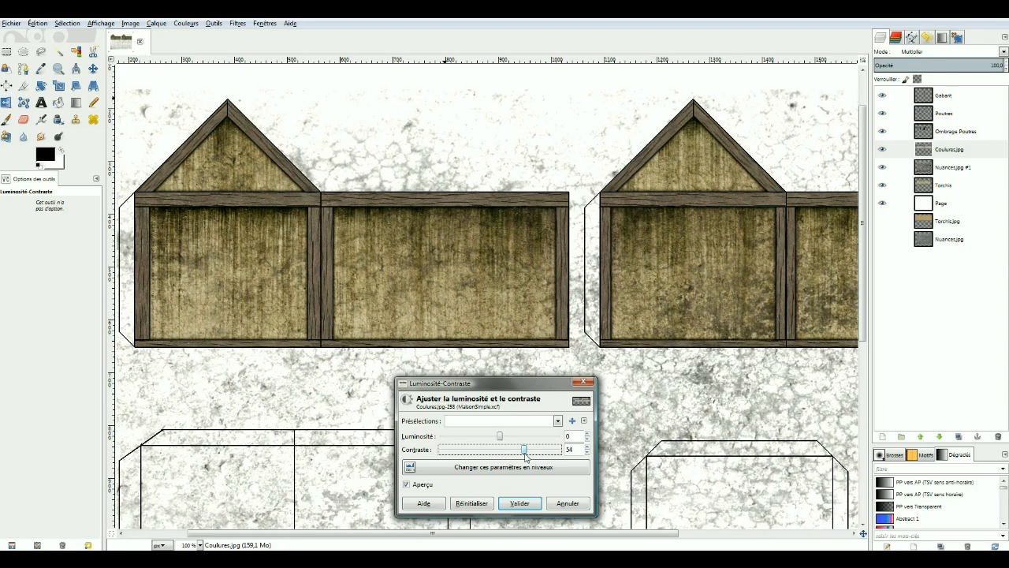
left_click_drag(525, 459, 526, 456)
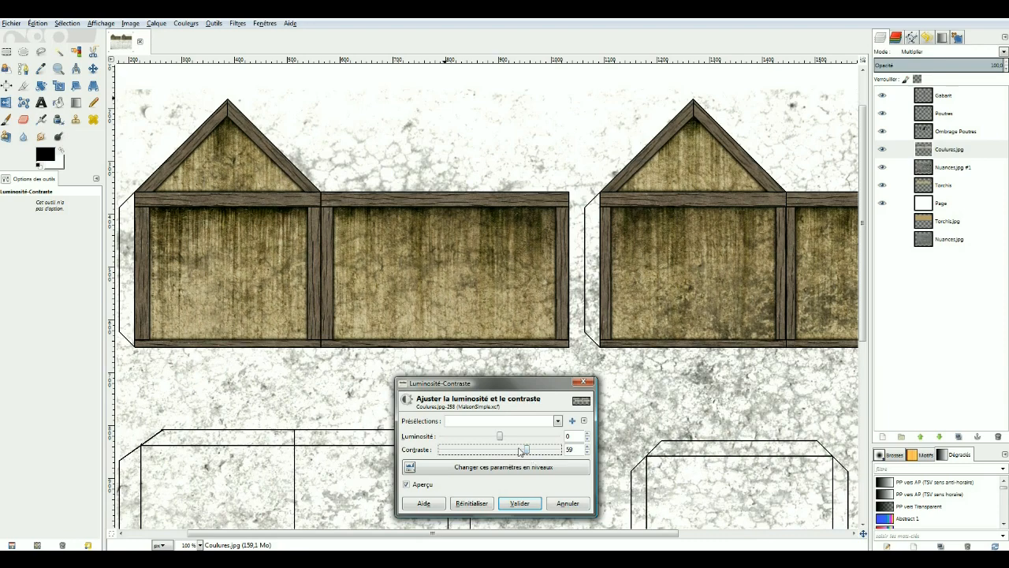
- Set the brightness of the Coulures.jpg layer to 31 and apply the adjustment
left_click(500, 437)
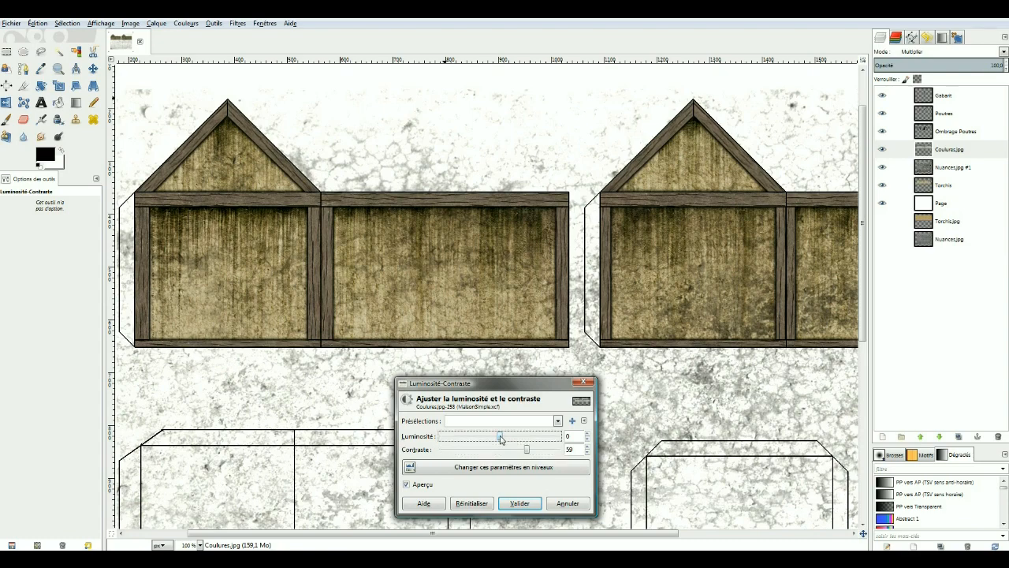
left_click_drag(500, 439, 532, 439)
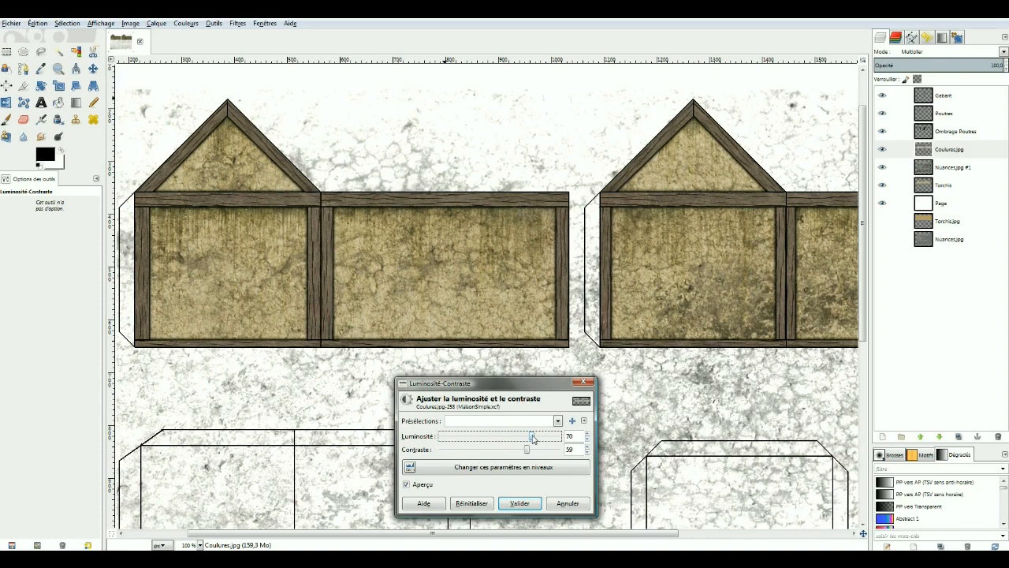
left_click_drag(531, 438, 507, 441)
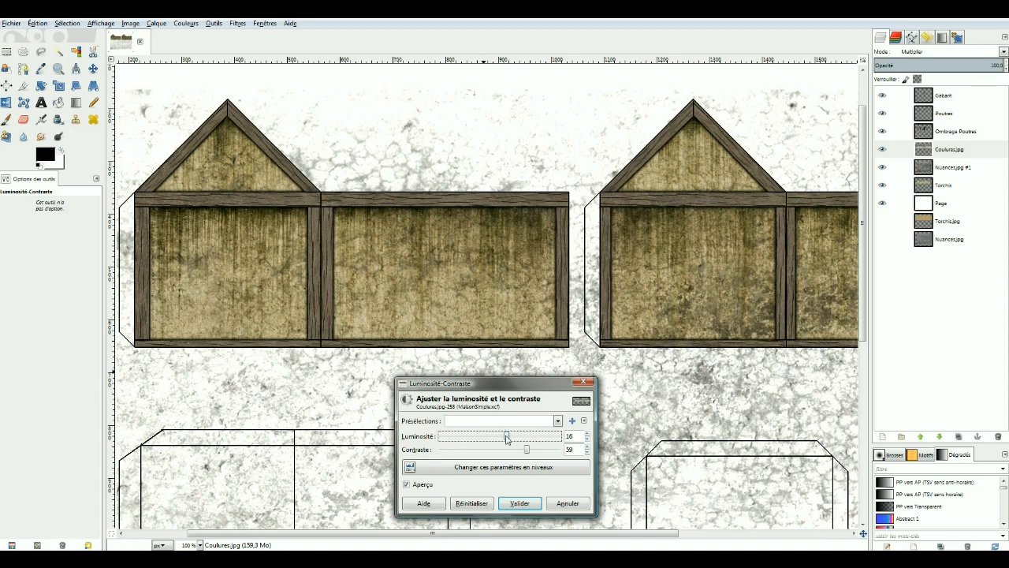
mouse_move(507, 439)
left_mouse_down()
mouse_move(530, 440)
mouse_move(517, 444)
left_mouse_up()
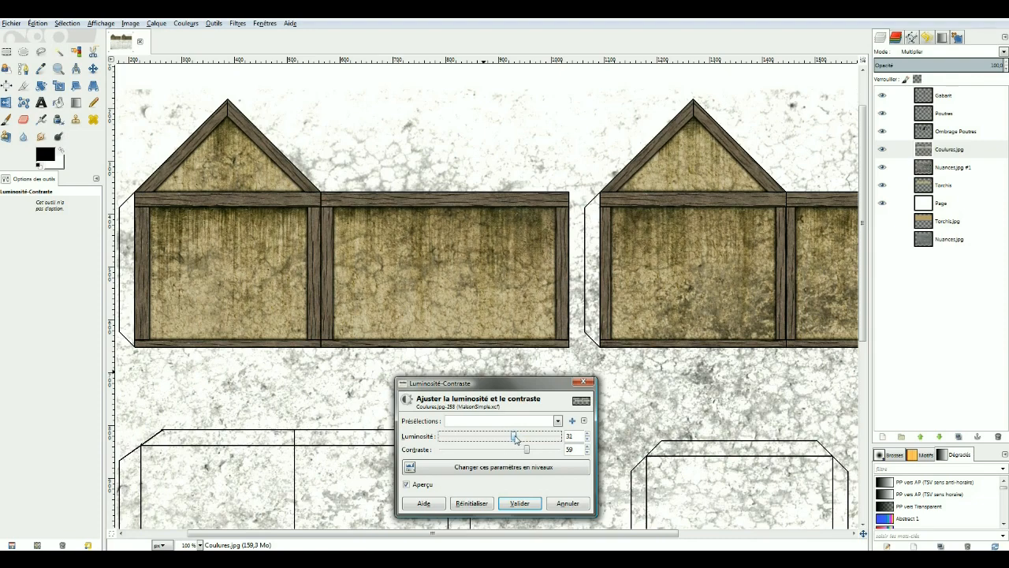
left_click(521, 504)
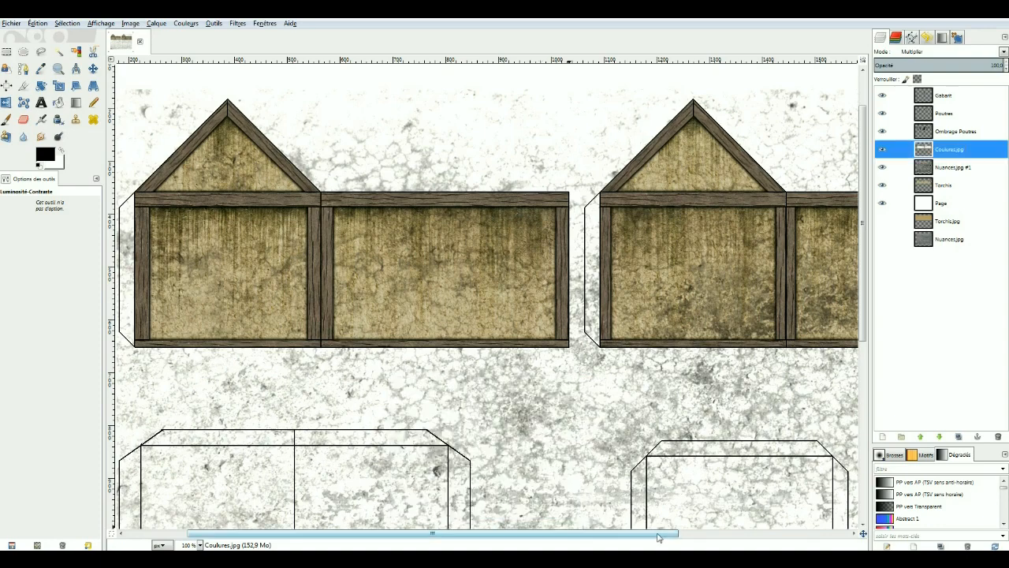
- Examine the streaks on all walls and compare them with and without Coulures.jpg by repeatedly hiding and showing the layer
left_click_drag(659, 533, 860, 511)
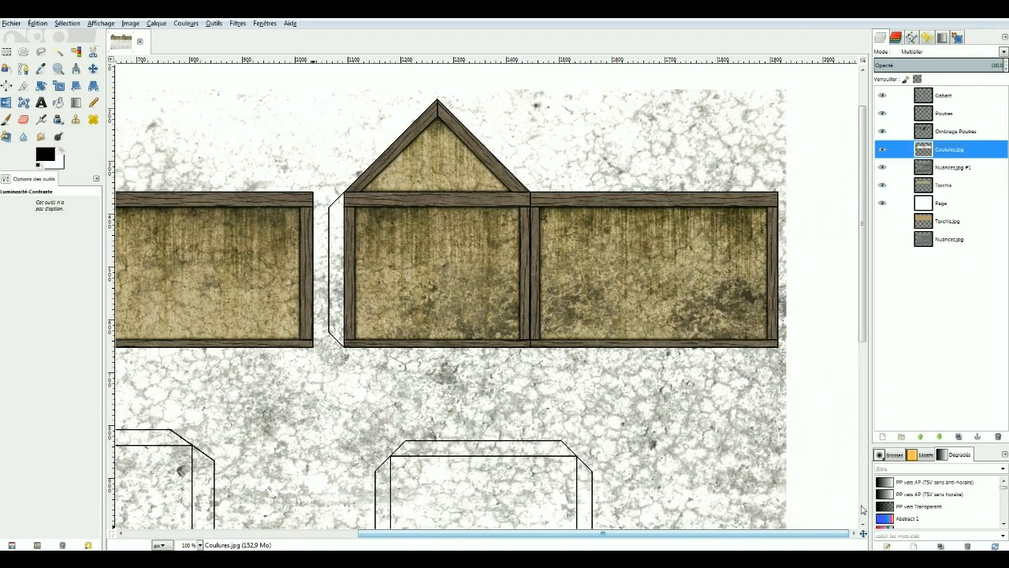
left_click_drag(783, 532, 577, 549)
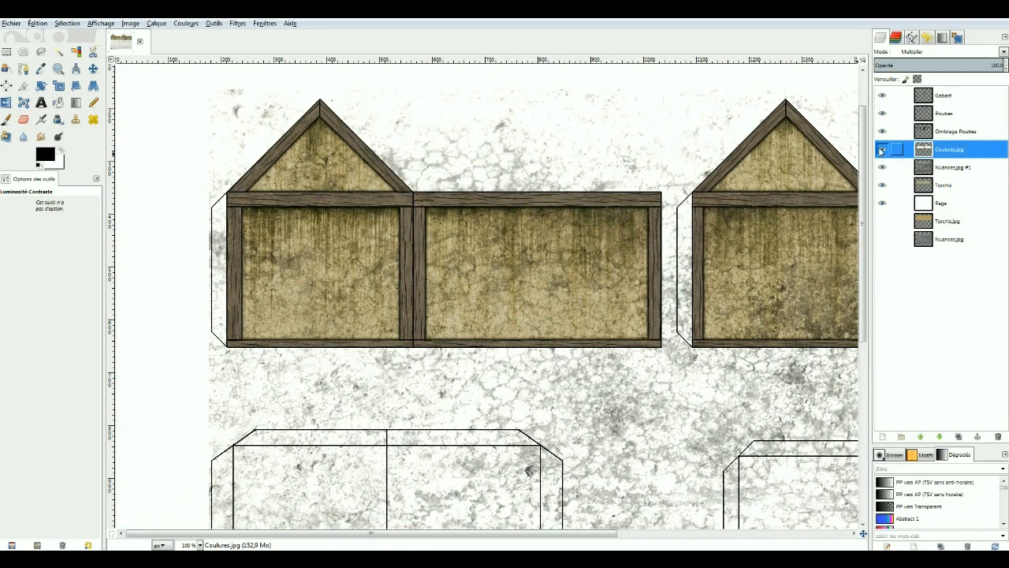
left_click(882, 151)
left_click(882, 150)
left_click(882, 150)
left_click(882, 150)
left_click(883, 150)
left_click(882, 151)
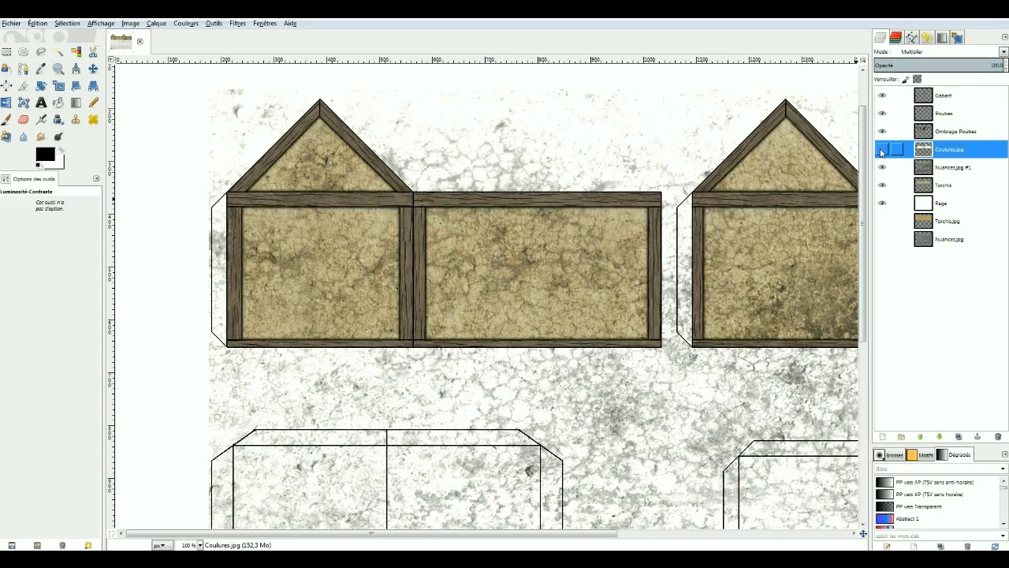
left_click(882, 151)
left_click(881, 151)
left_click(882, 150)
left_click(881, 150)
left_click(881, 150)
left_click(882, 150)
left_click(881, 150)
left_click(881, 150)
left_click(882, 149)
left_click(882, 149)
left_click(881, 150)
left_click(882, 150)
left_click_drag(579, 535, 599, 538)
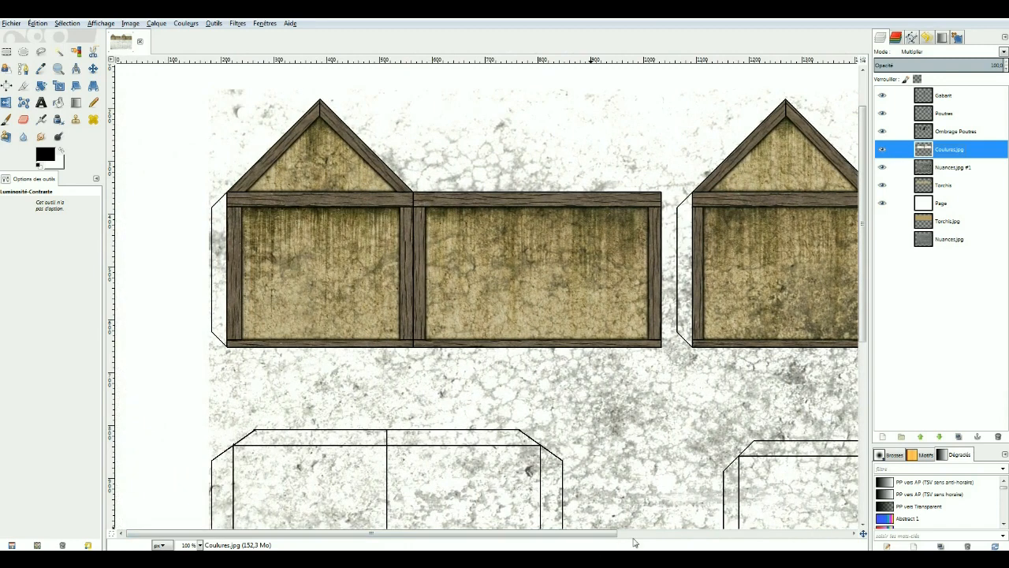
- Compare the effects of the Nuances.jpg #1 and Coulures.jpg layers by hiding and showing each, ending with both shown
left_click(882, 168)
left_click(883, 150)
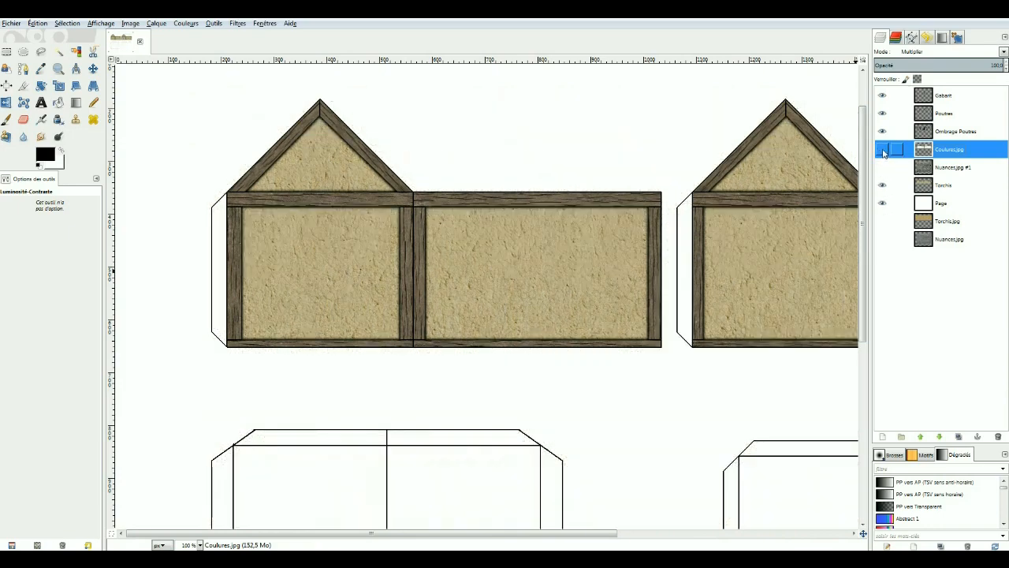
left_click(883, 150)
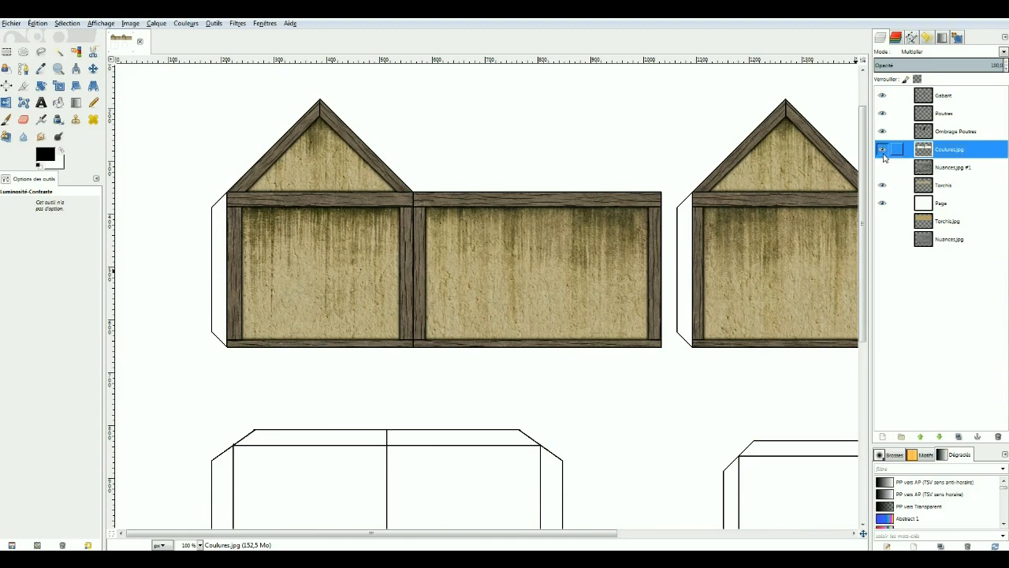
left_click(883, 149)
left_click(882, 167)
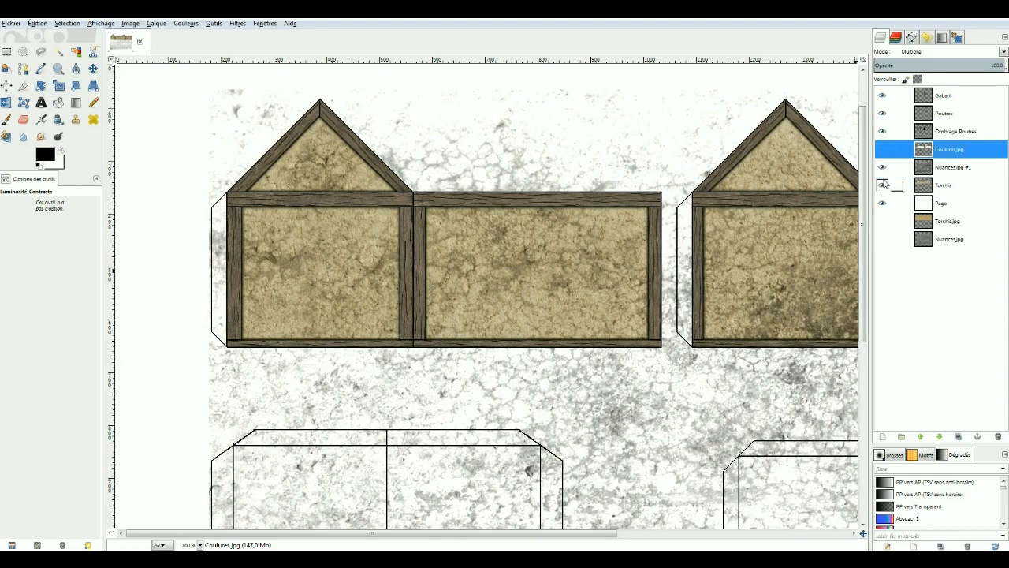
left_click(882, 150)
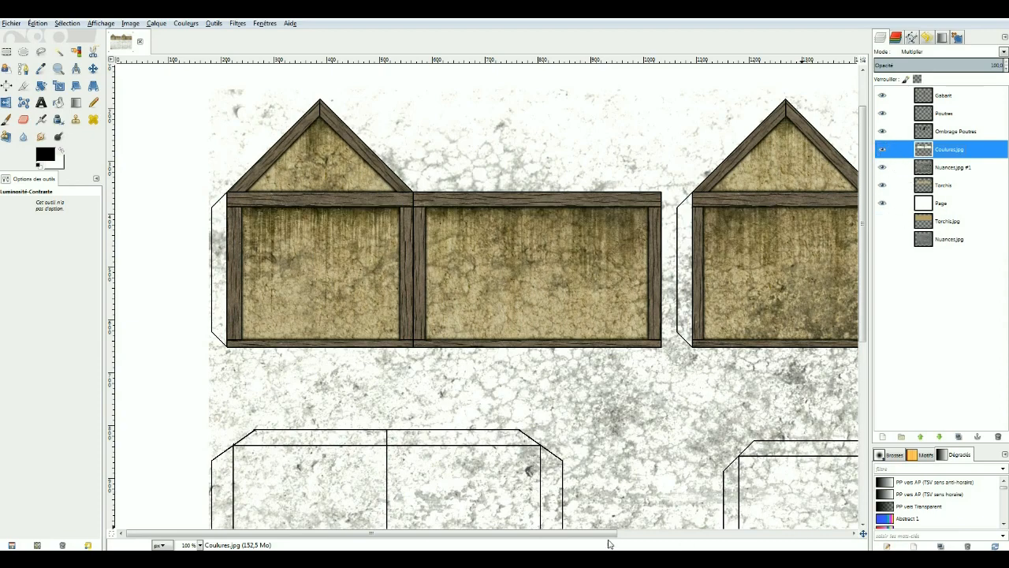
- Lower the opacity of the Nuances.jpg #1 layer to about 60.6
left_click_drag(609, 534, 692, 534)
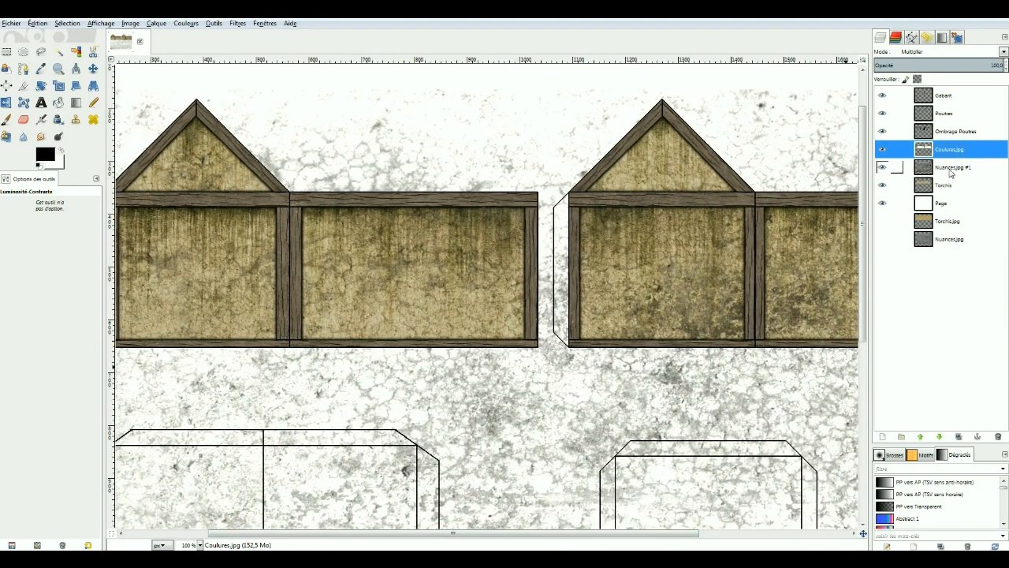
left_click(950, 169)
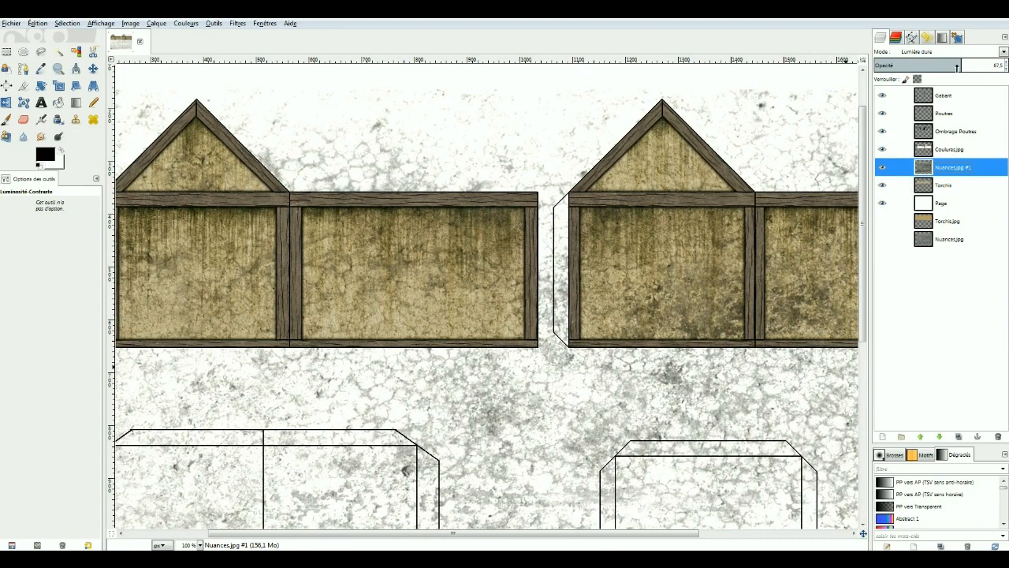
mouse_move(958, 66)
left_mouse_down()
mouse_move(931, 66)
mouse_move(969, 71)
mouse_move(952, 77)
left_mouse_up()
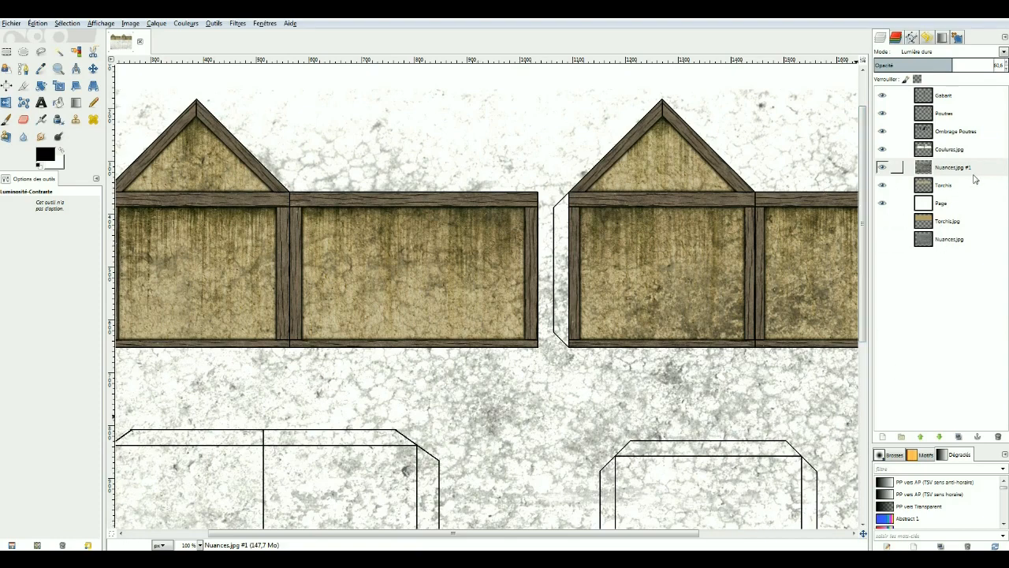
- Duplicate the Nuances.jpg #1 layer, then move the original below the Page layer and hide it as a backup
left_click(950, 169)
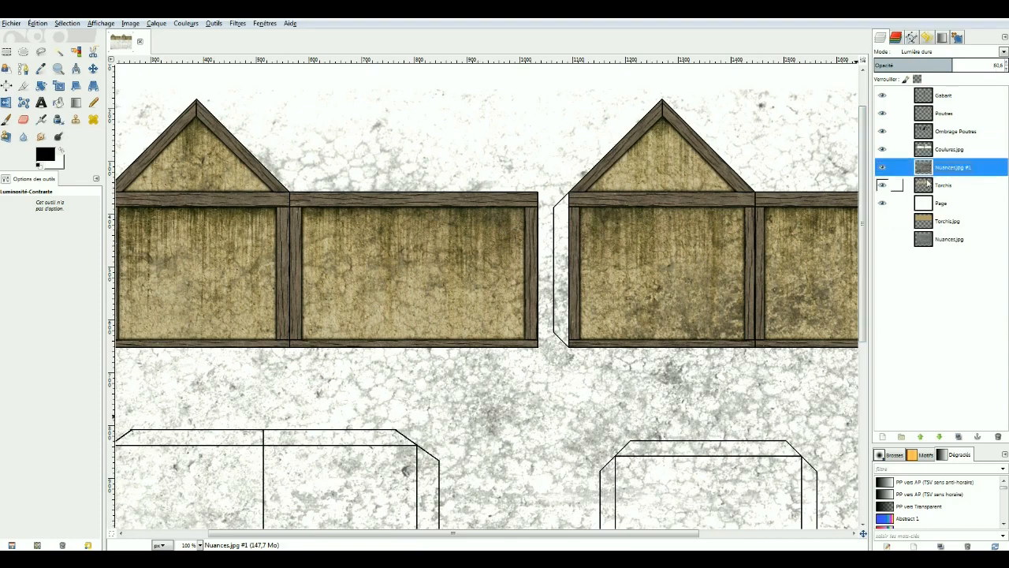
right_click(947, 168)
left_click(866, 224)
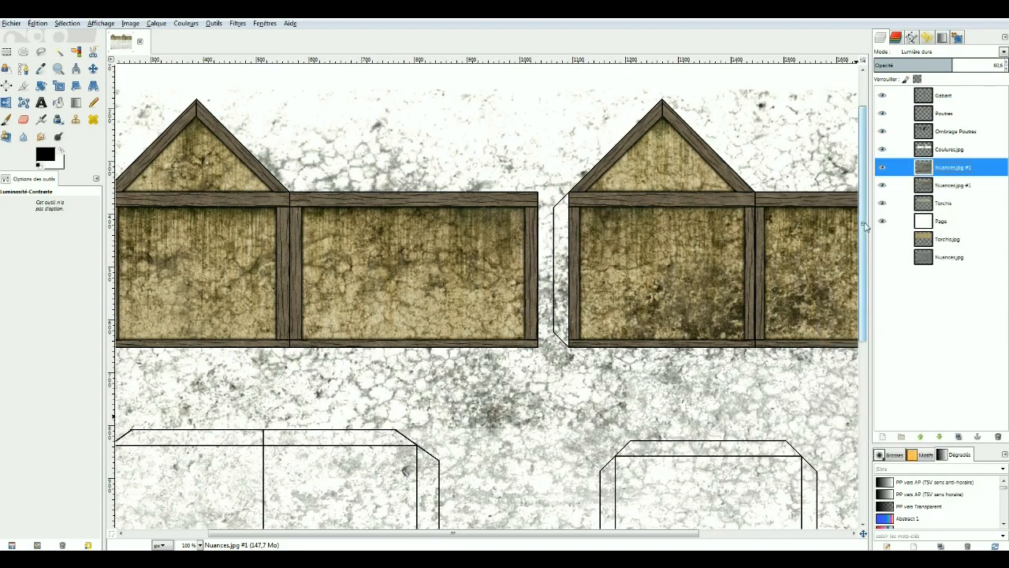
left_click(951, 186)
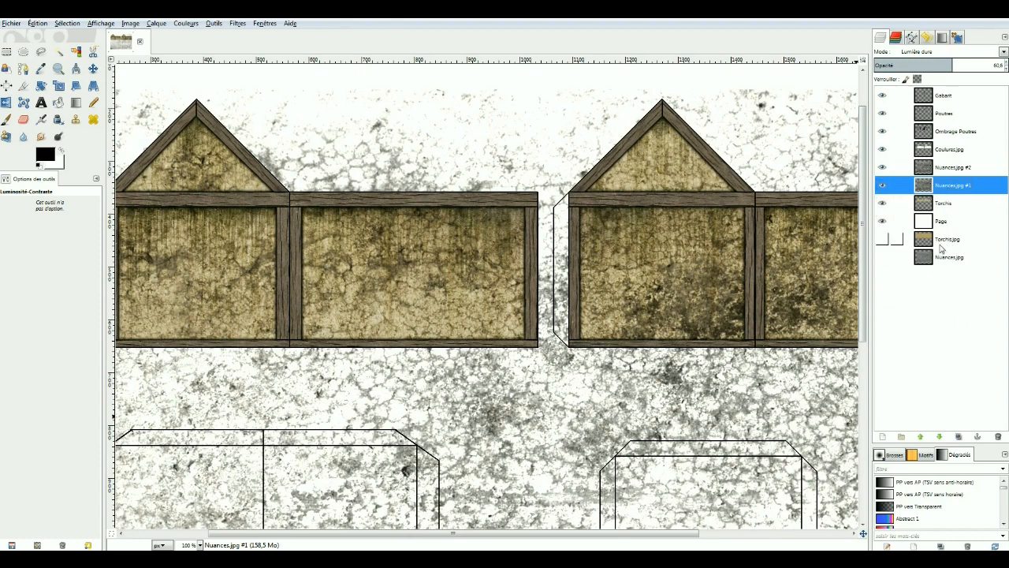
left_click(939, 437)
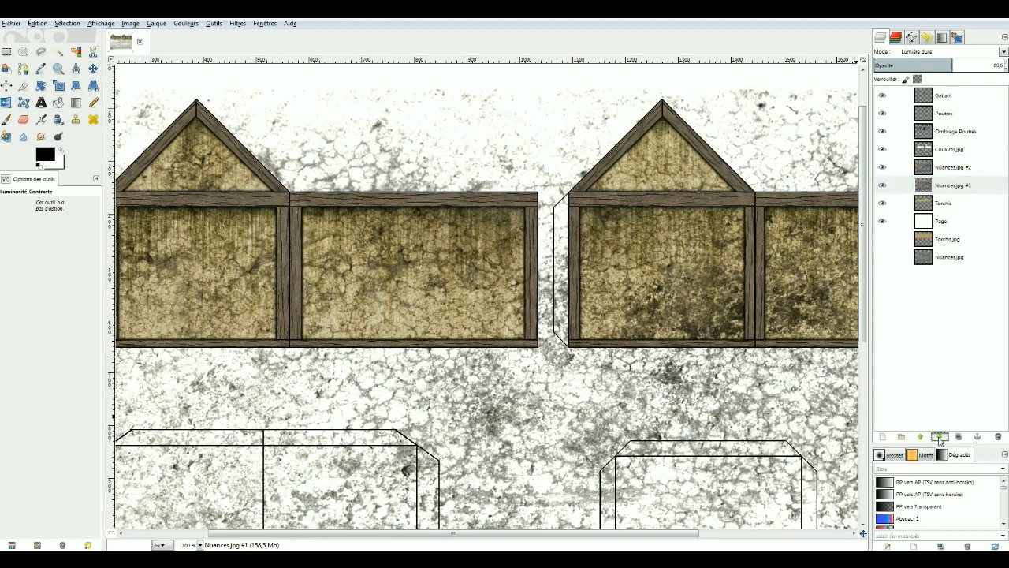
left_click(939, 436)
left_click(883, 221)
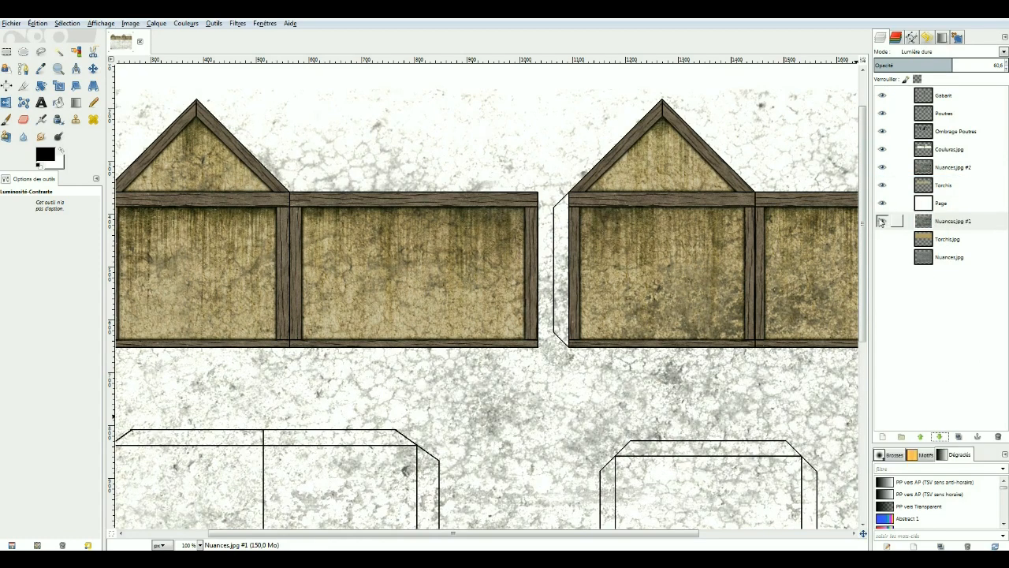
left_click(884, 225)
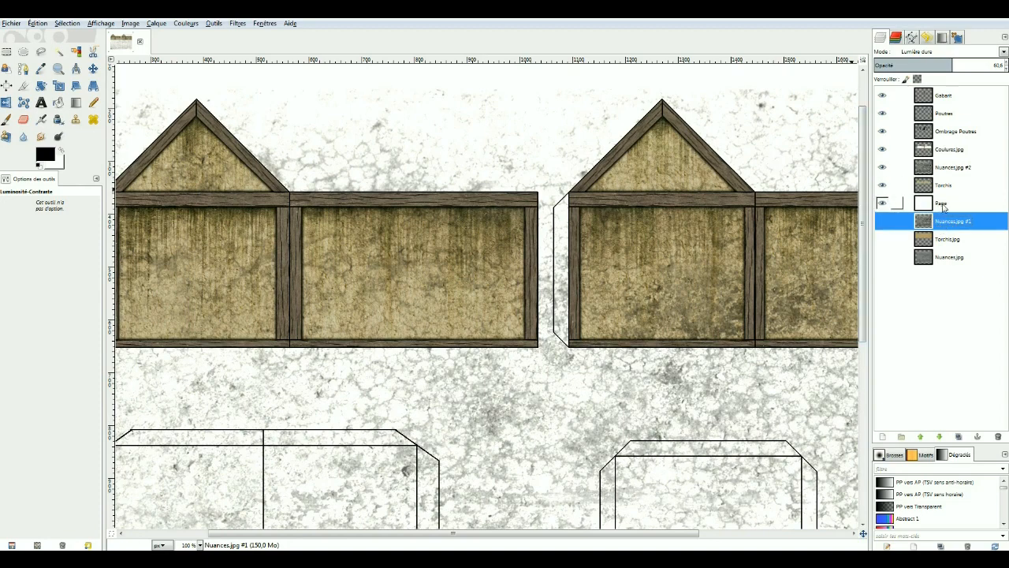
- Rename the duplicated Nuances.jpg #2 layer to Nuances
left_click(949, 170)
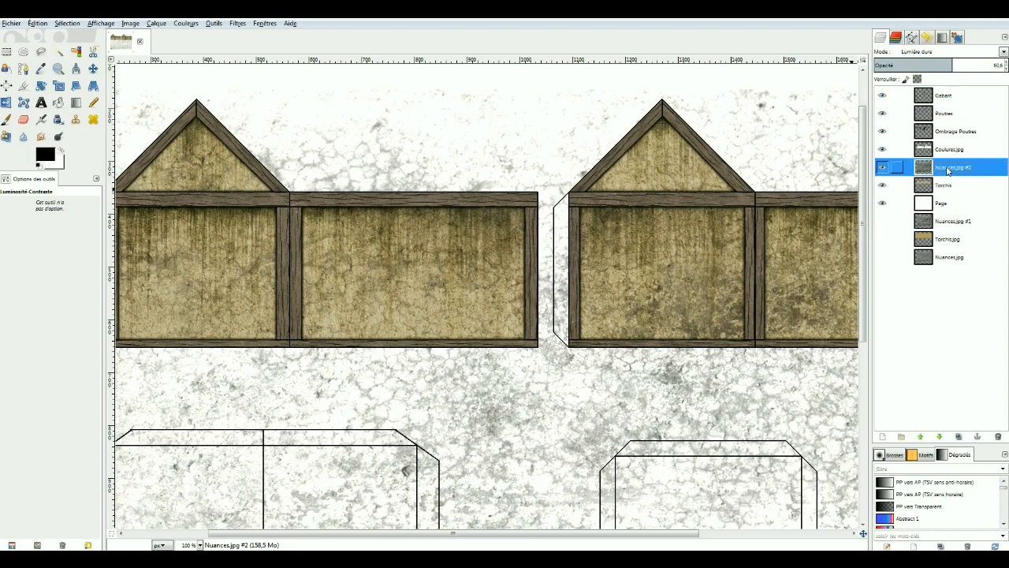
double_click(948, 168)
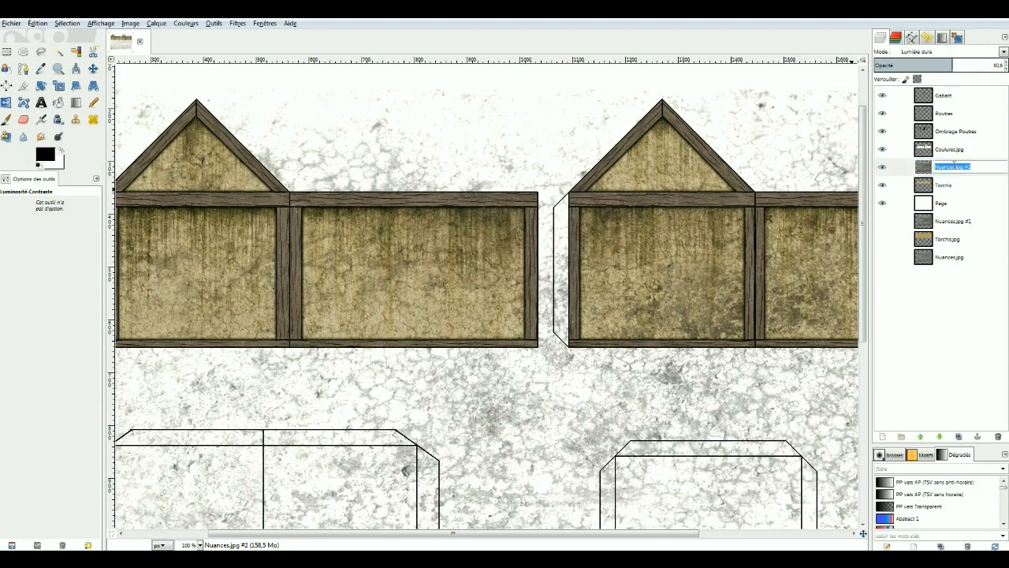
left_click(956, 166)
key("BackSpace")
key("Return")
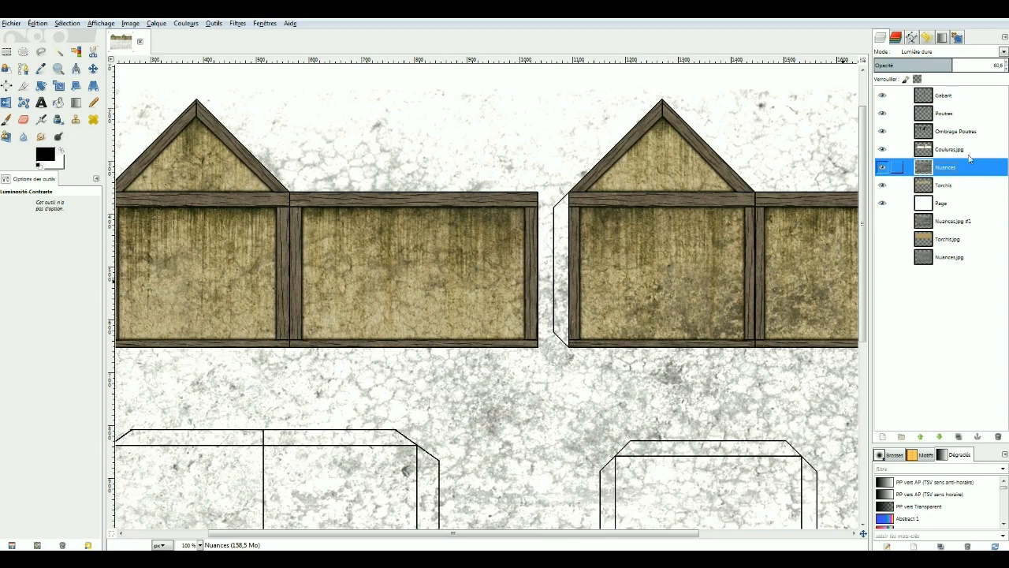
- Select the area outside the template outlines from the Gabarit layer and erase that area on the Nuances layer
left_click(950, 97)
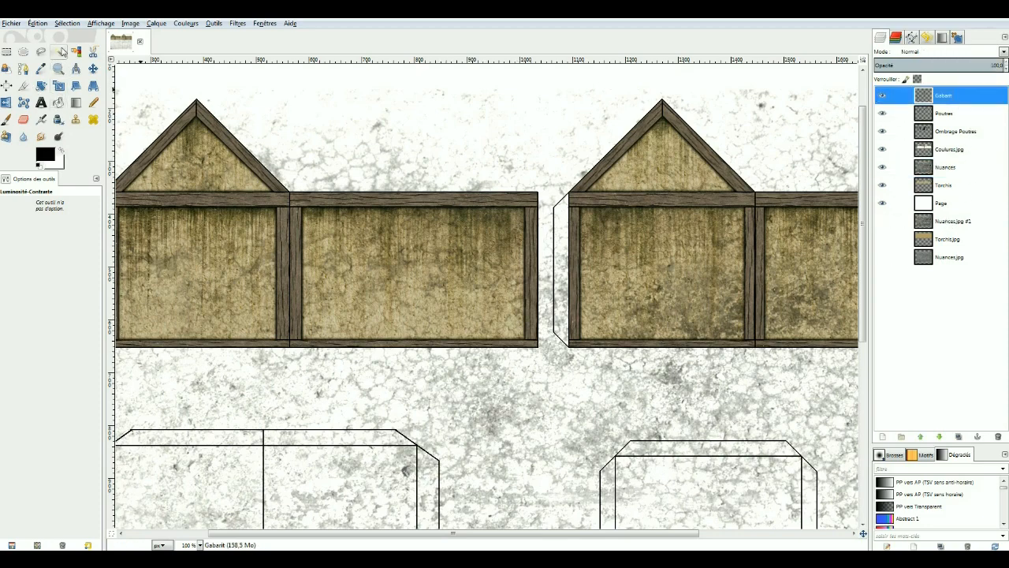
left_click(58, 52)
left_click(375, 108)
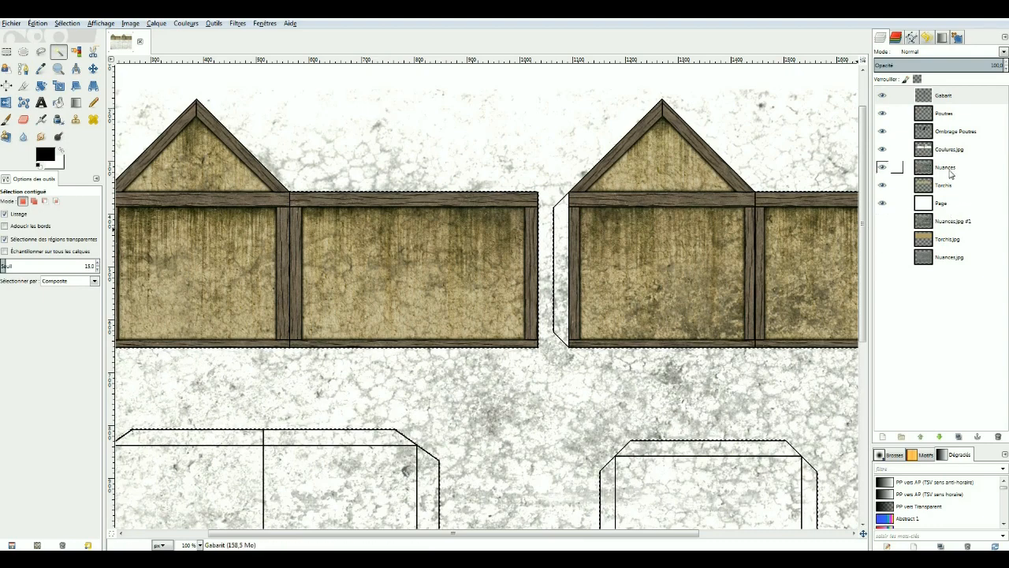
left_click(946, 170)
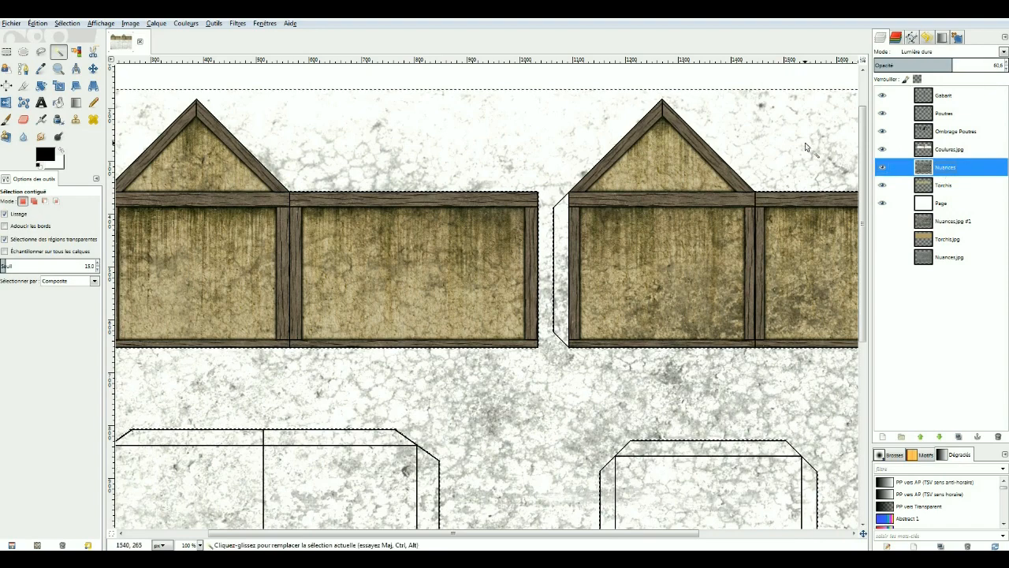
key("Delete")
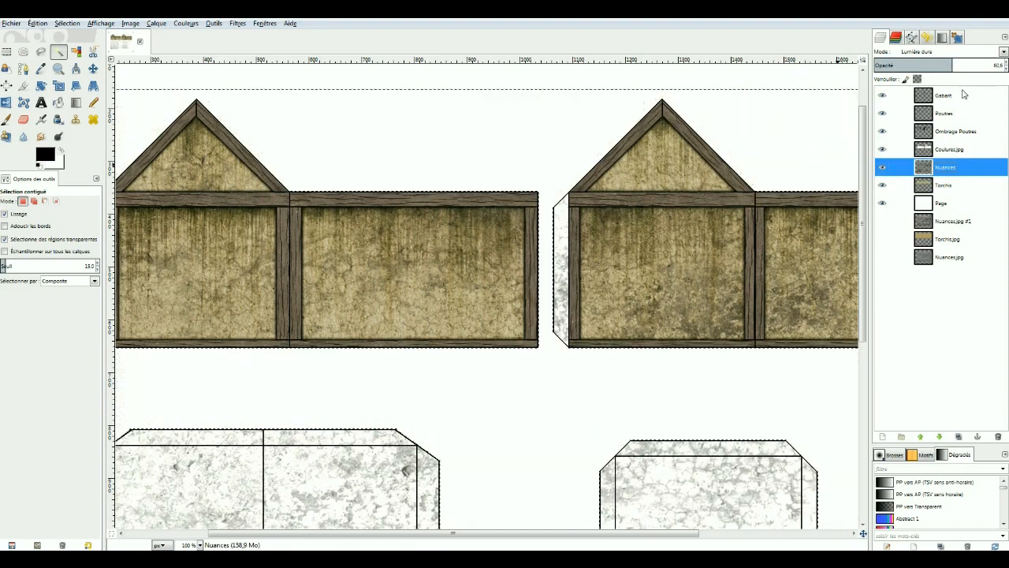
- Select the glue tabs beside both wall strips from the Gabarit layer, erase them on the Nuances layer, and clear the selection
key("Home")
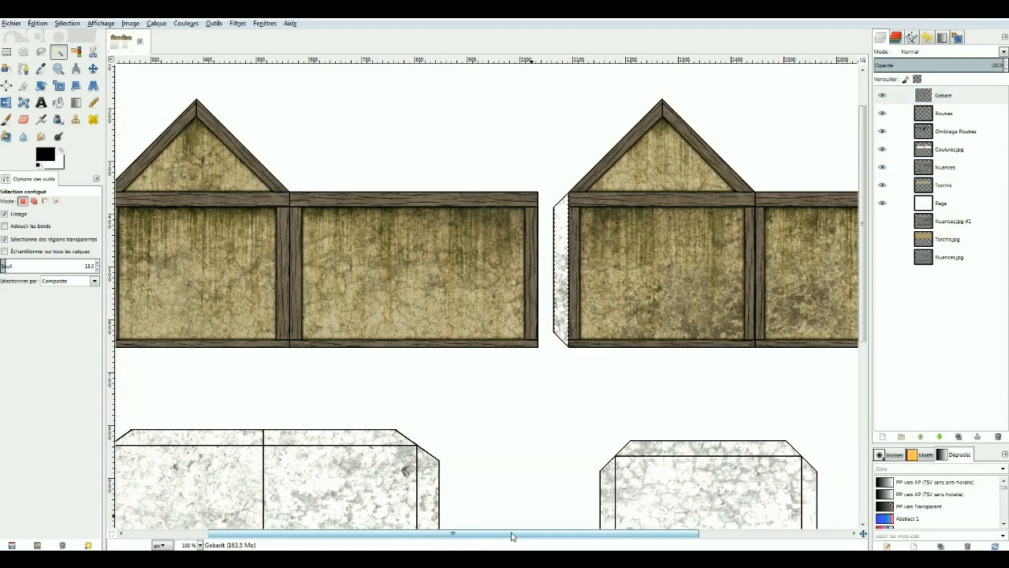
left_click_drag(513, 534, 395, 544)
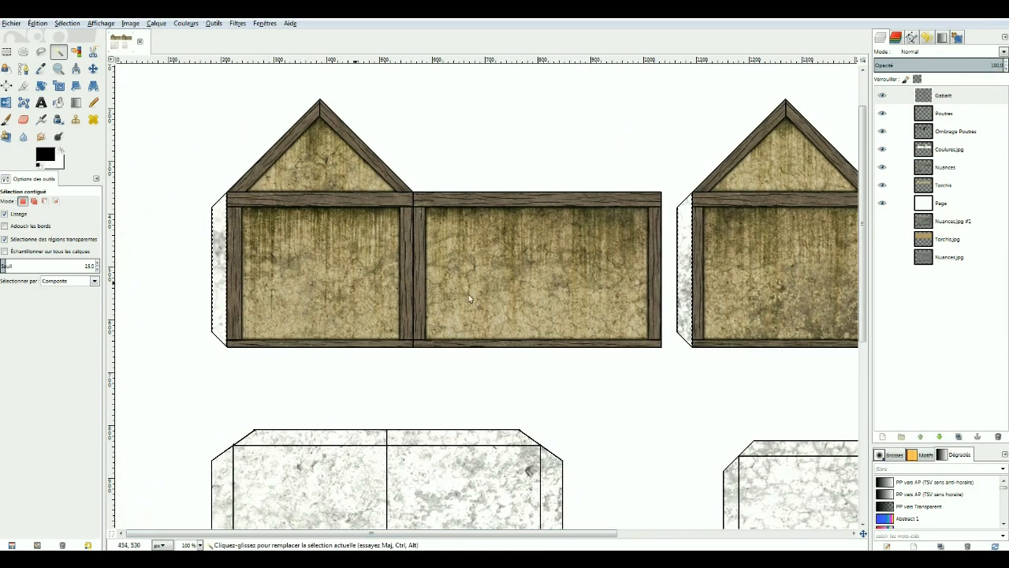
left_click(946, 168)
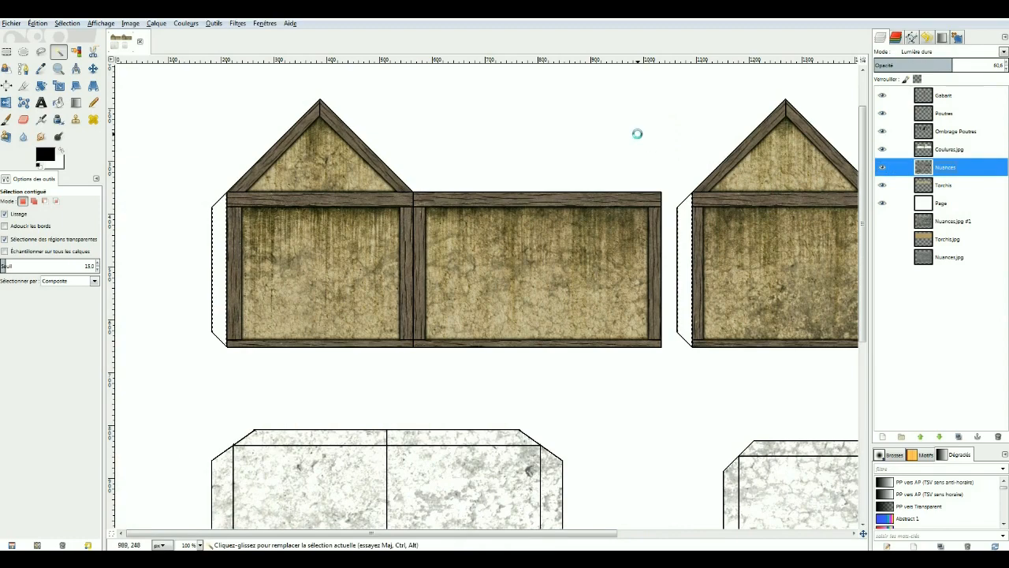
left_click(631, 87)
key("ctrl+shift+a")
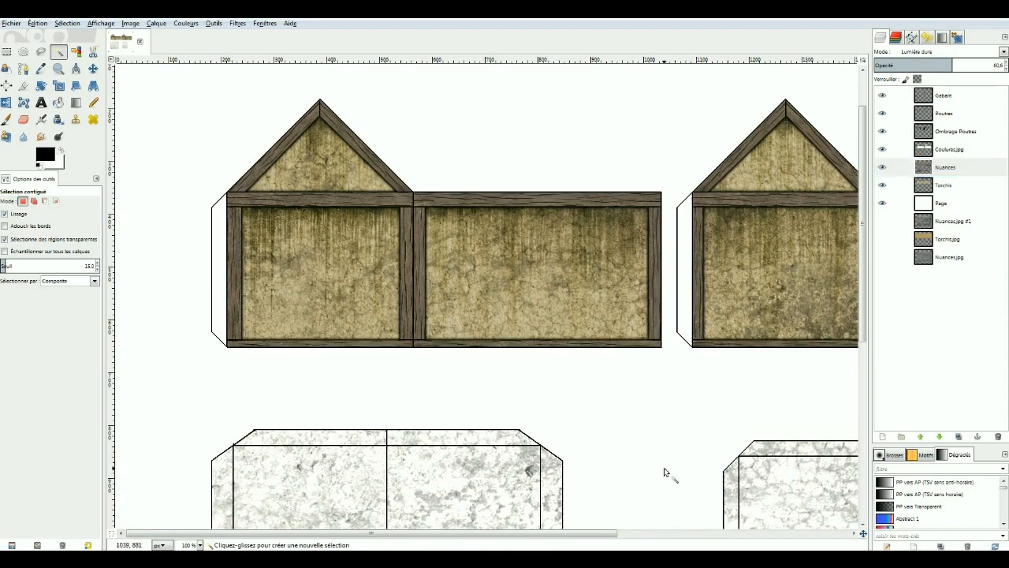
- Erase the Nuances texture over the two lower template pieces with a rectangular selection about 1627 × 786 px, then deselect
key("minus")
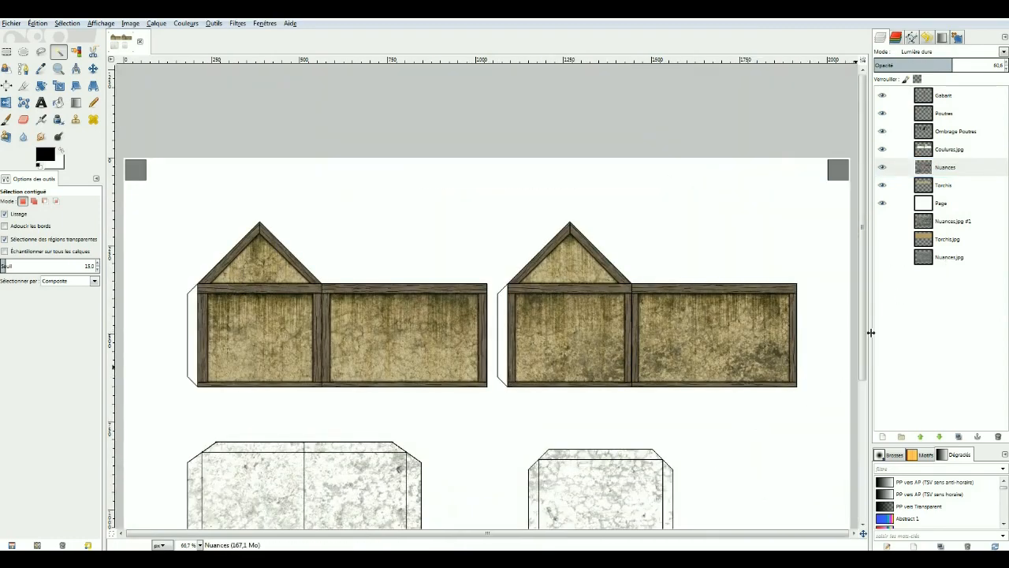
scroll(863, 347, "down", 5)
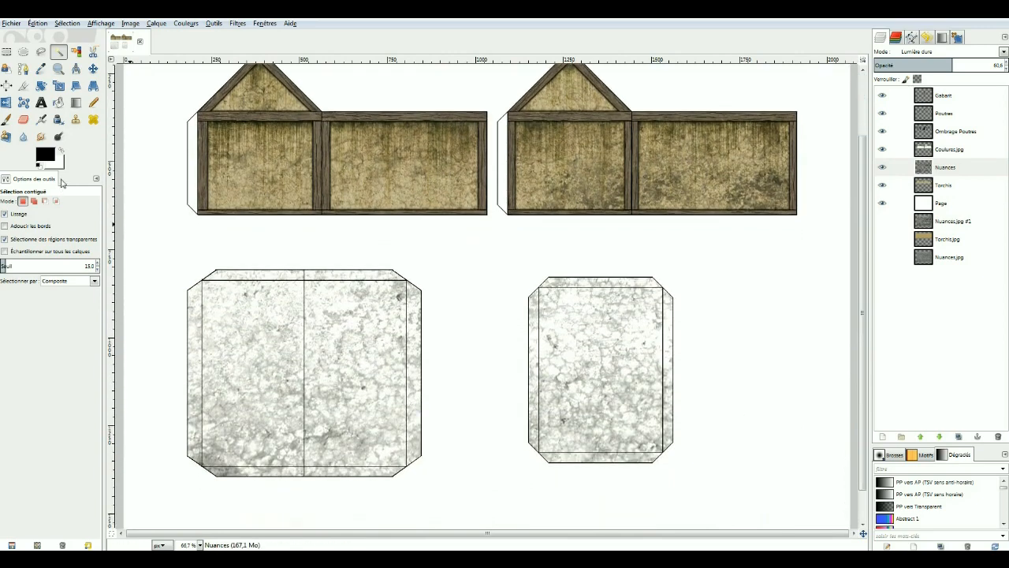
left_click(6, 52)
left_click_drag(150, 236, 722, 512)
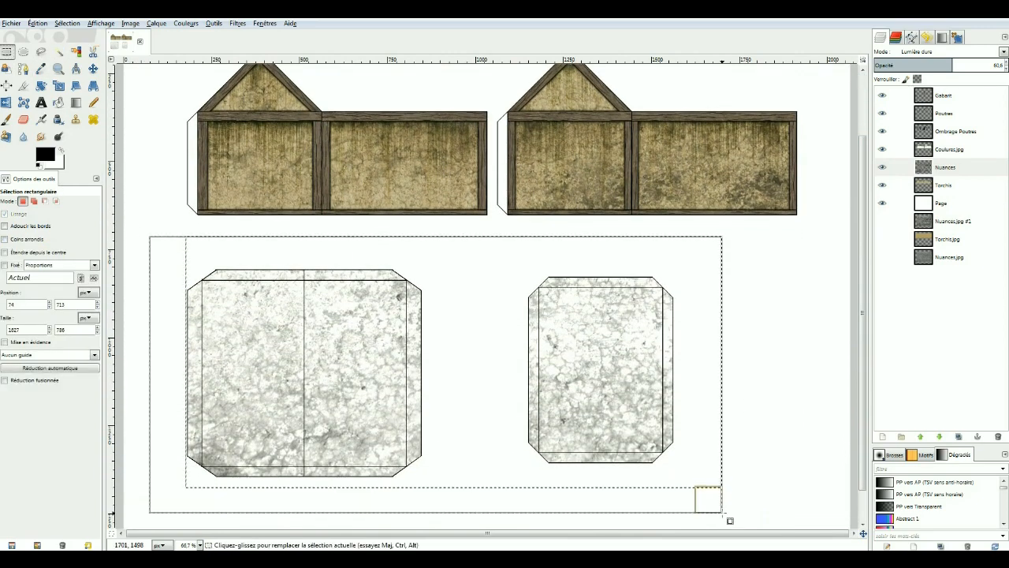
key("Delete")
left_click(753, 462)
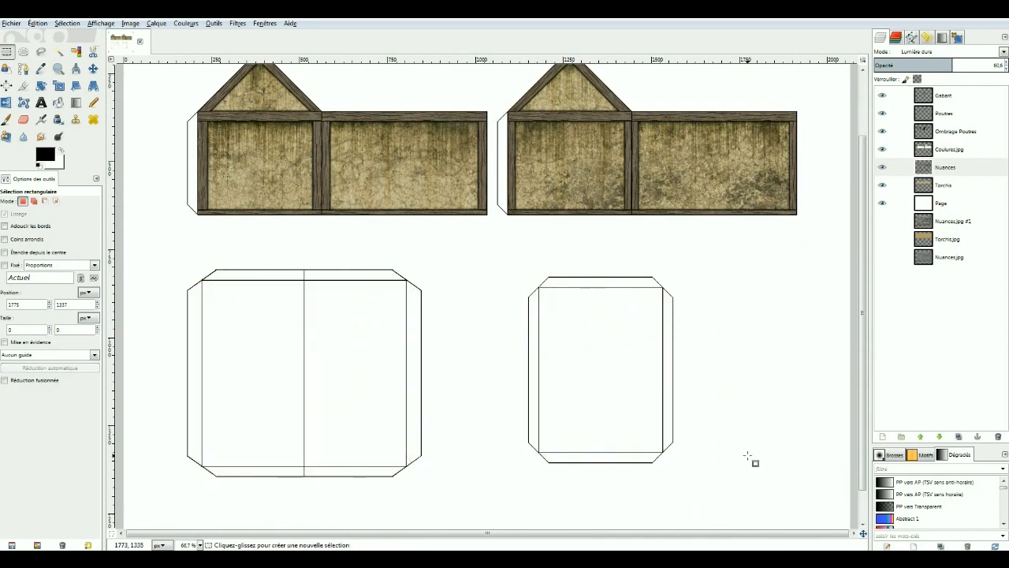
- Export the image over the existing TX-MaisonSimple.jpg in the Maison Simple folder as a JPEG at quality 100
left_click_drag(865, 264, 865, 201)
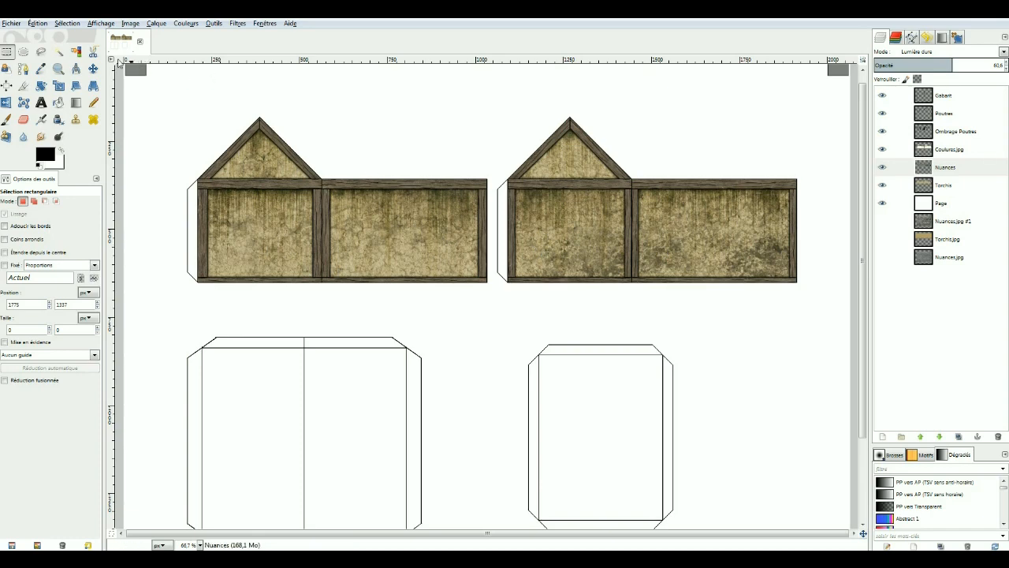
left_click(11, 22)
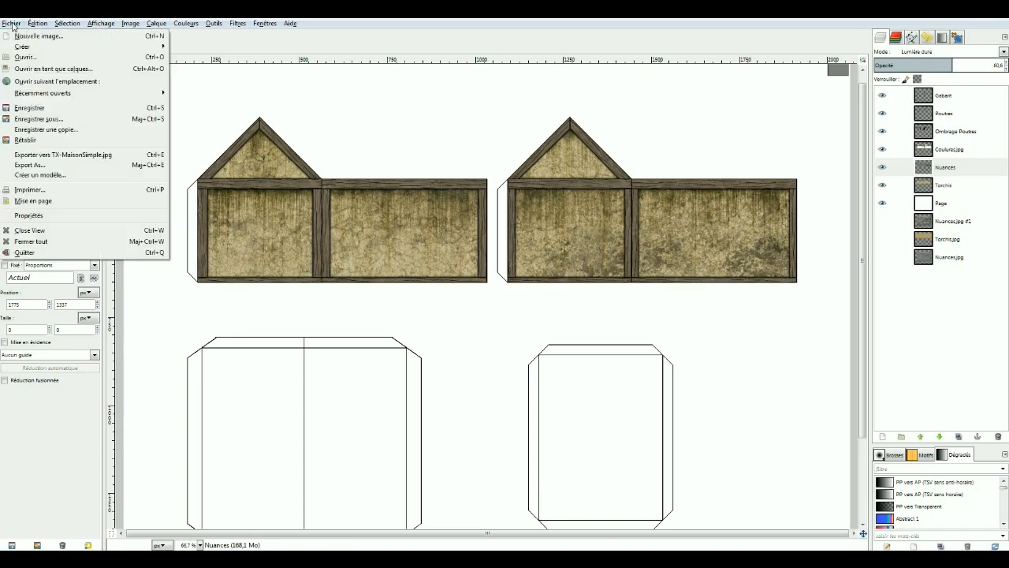
left_click(35, 167)
left_click(131, 117)
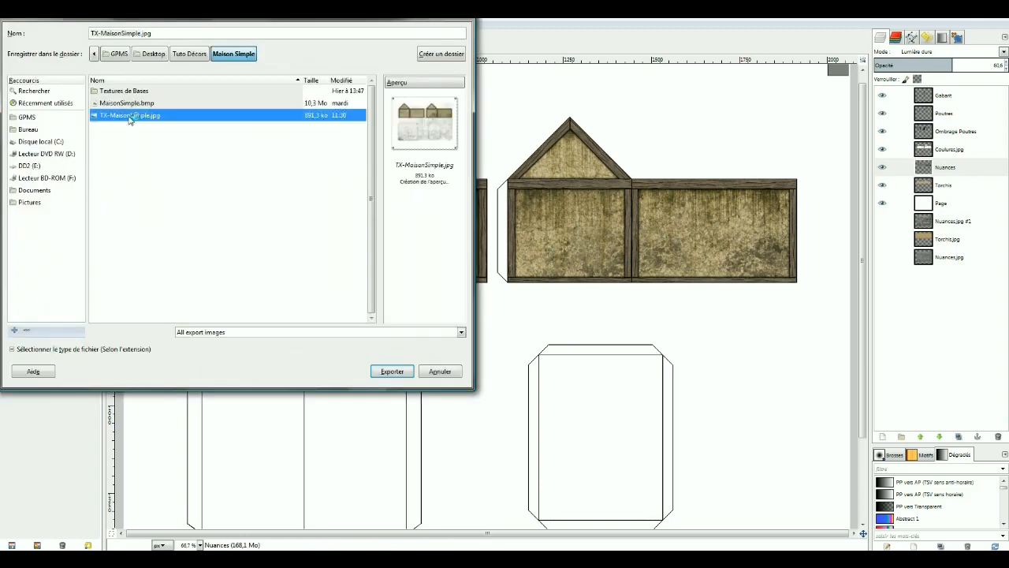
left_click(394, 370)
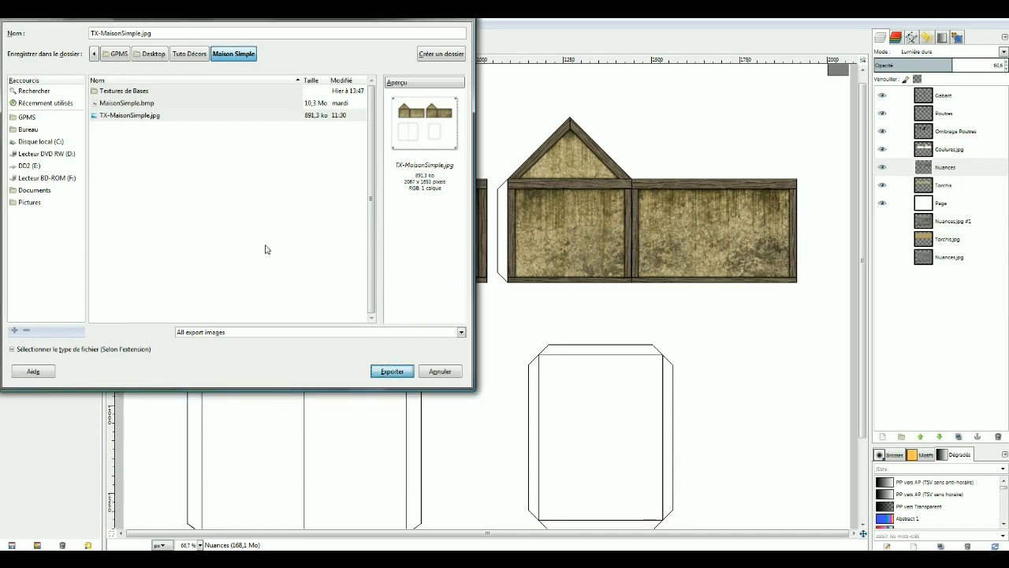
left_click(268, 248)
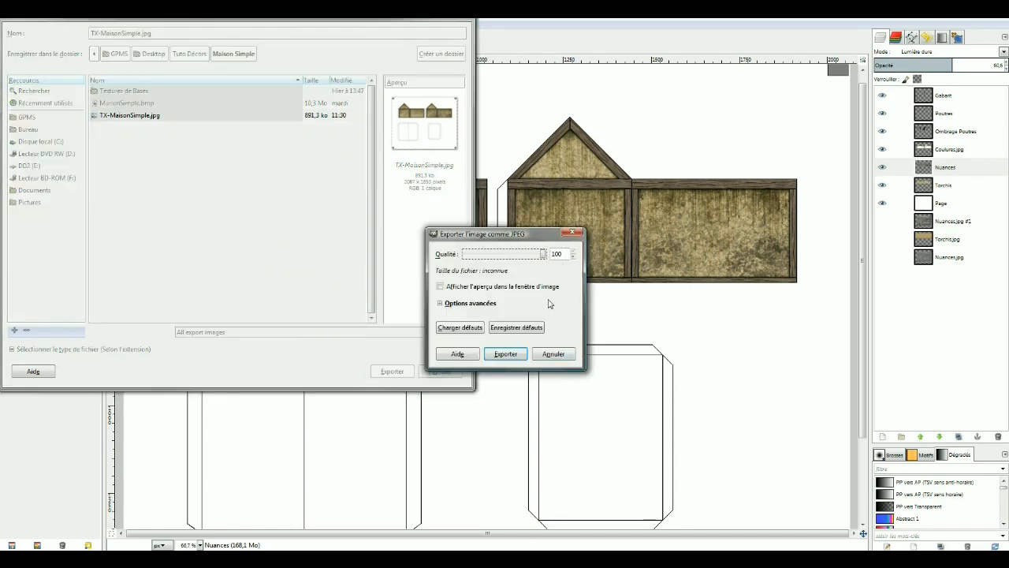
left_click(506, 353)
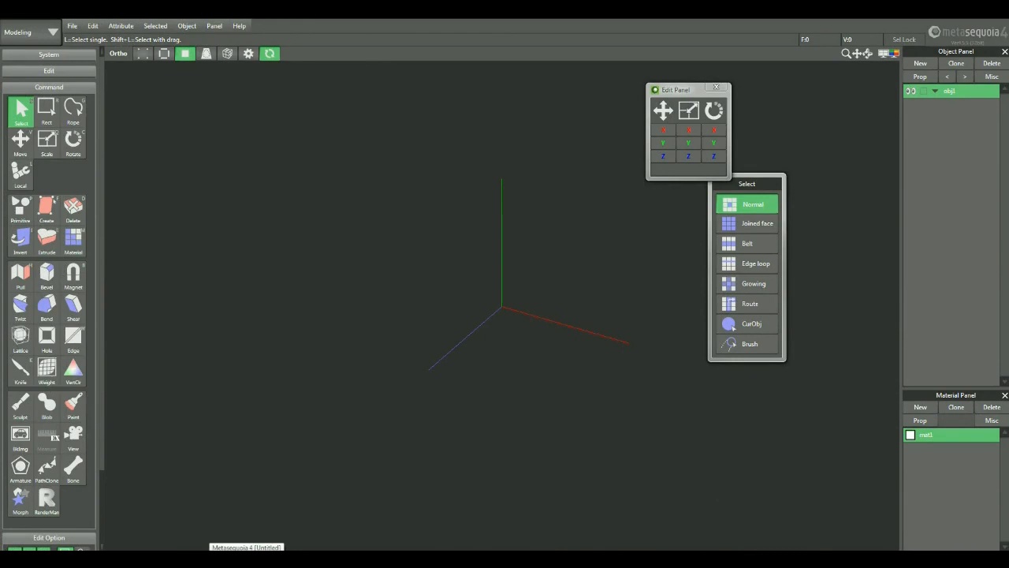
- Open the TX-MaisonSimple.mqo model from the Maison Simple folder
left_click(72, 27)
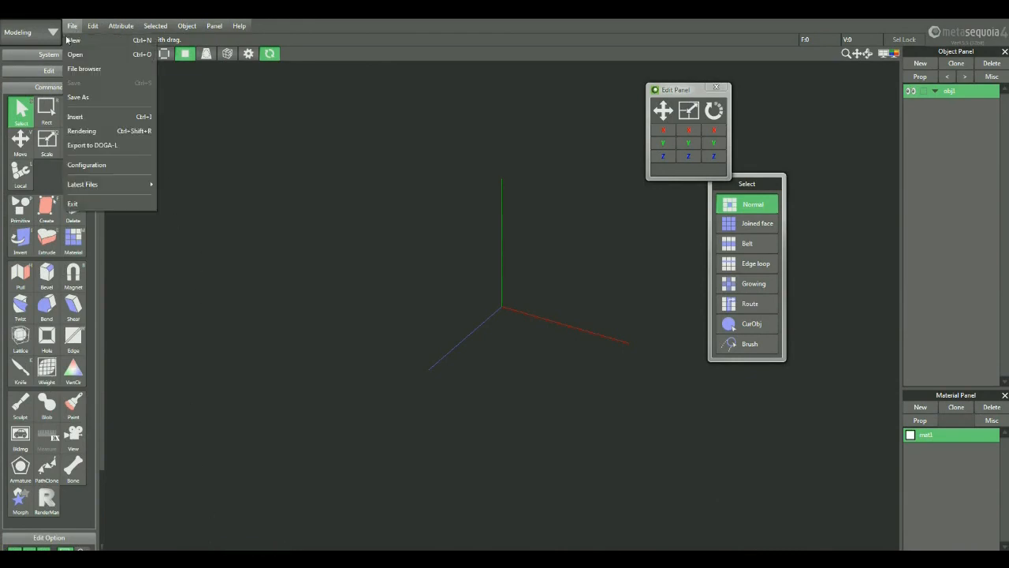
left_click(74, 54)
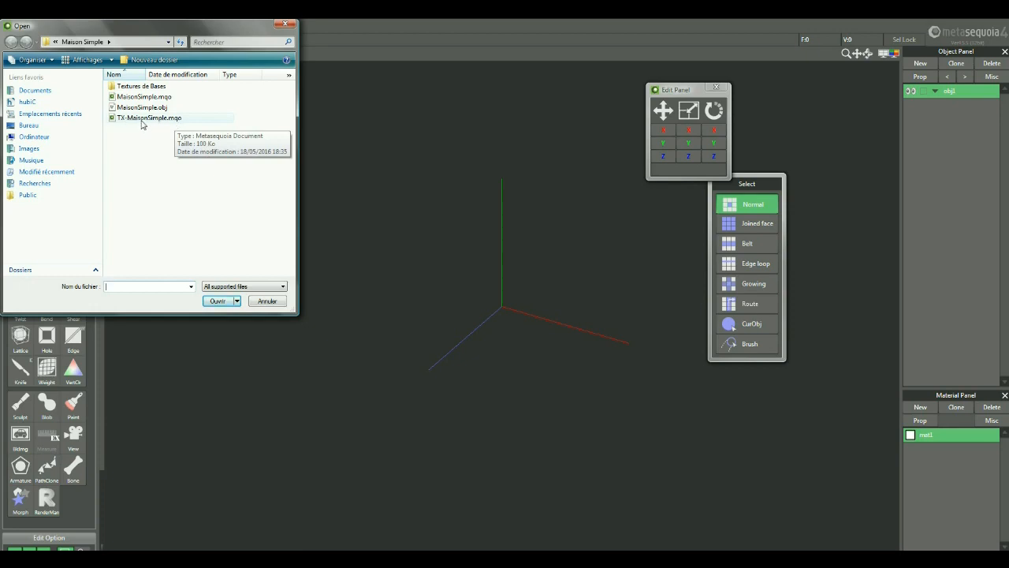
left_click(143, 119)
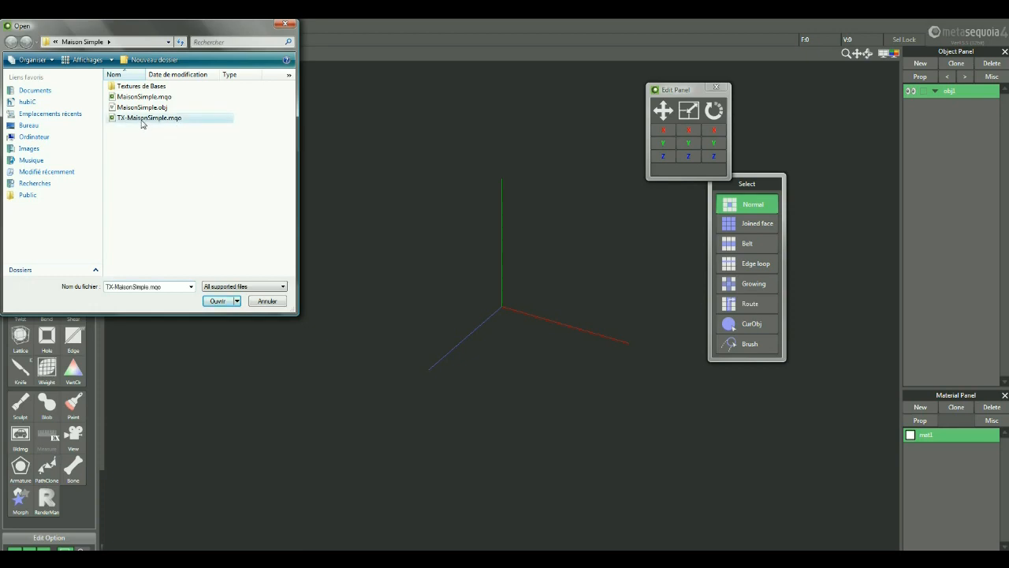
left_click(220, 302)
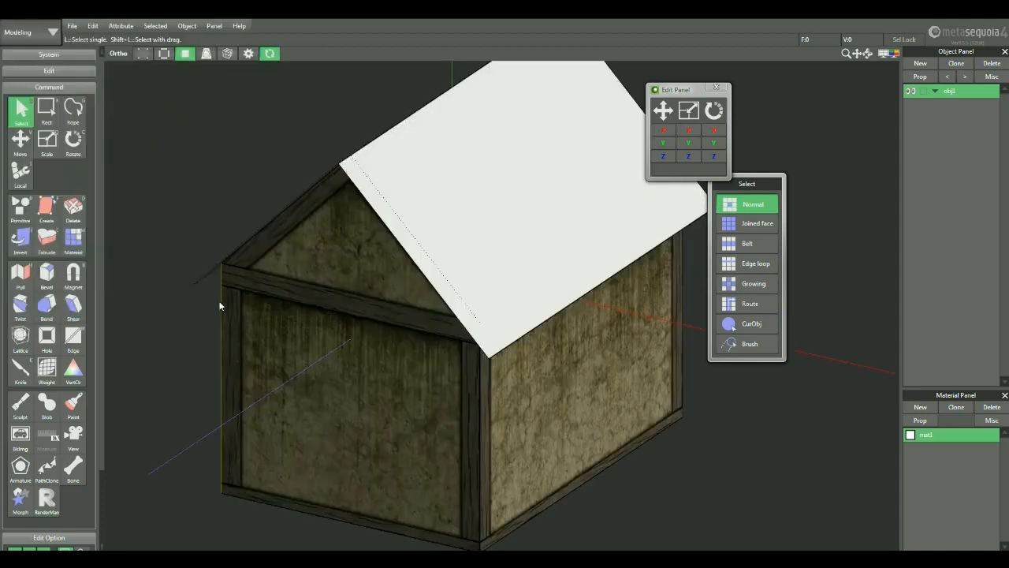
- Examine the wall, gable and beam textures on the house model from several sides
scroll(585, 389, "down", 3)
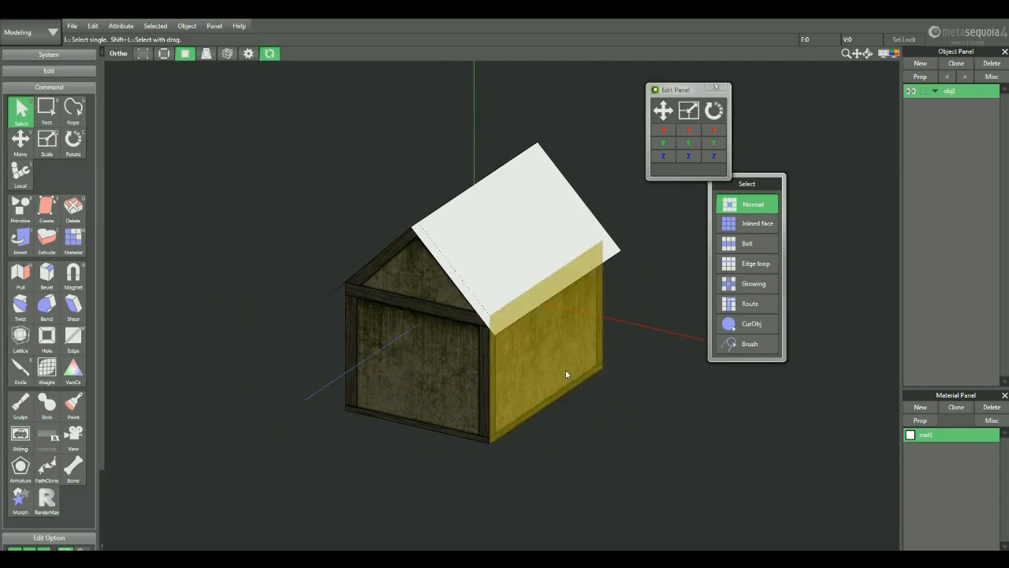
left_click_drag(566, 369, 539, 492)
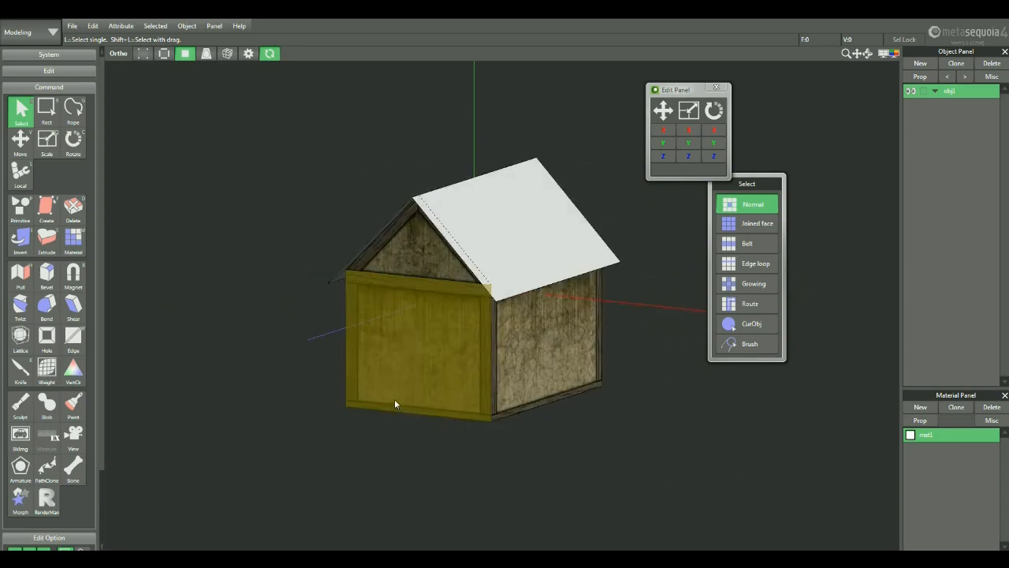
left_click_drag(640, 491, 564, 475)
left_click_drag(674, 479, 600, 478)
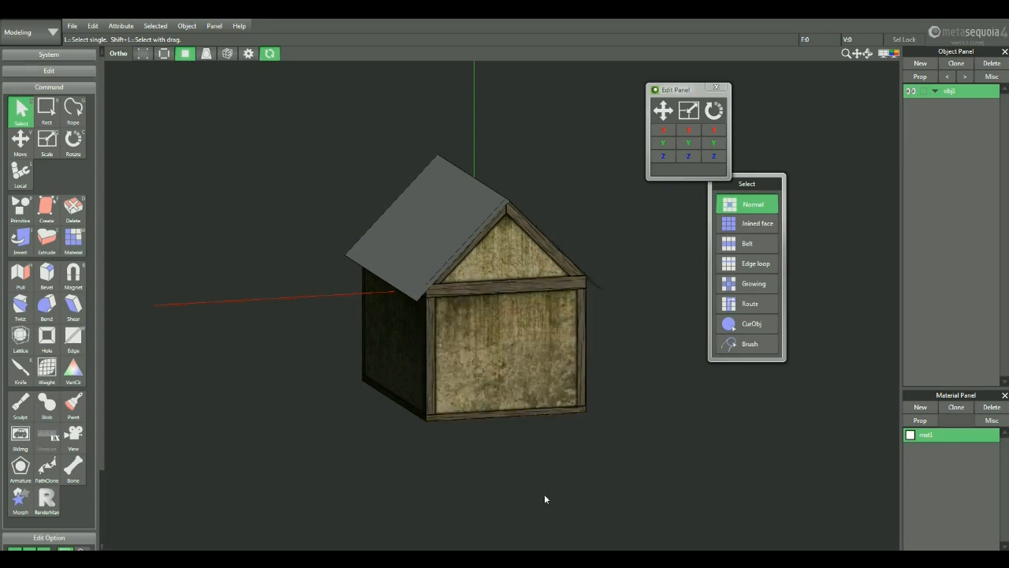
mouse_move(574, 512)
left_mouse_down()
mouse_move(560, 516)
mouse_move(592, 516)
mouse_move(574, 514)
left_mouse_up()
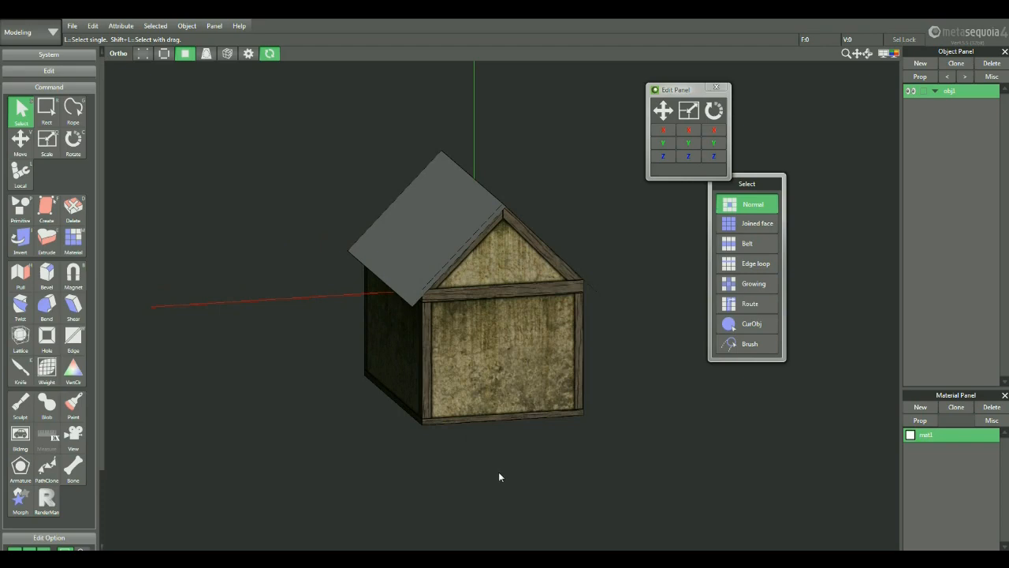
left_click_drag(498, 476, 622, 394)
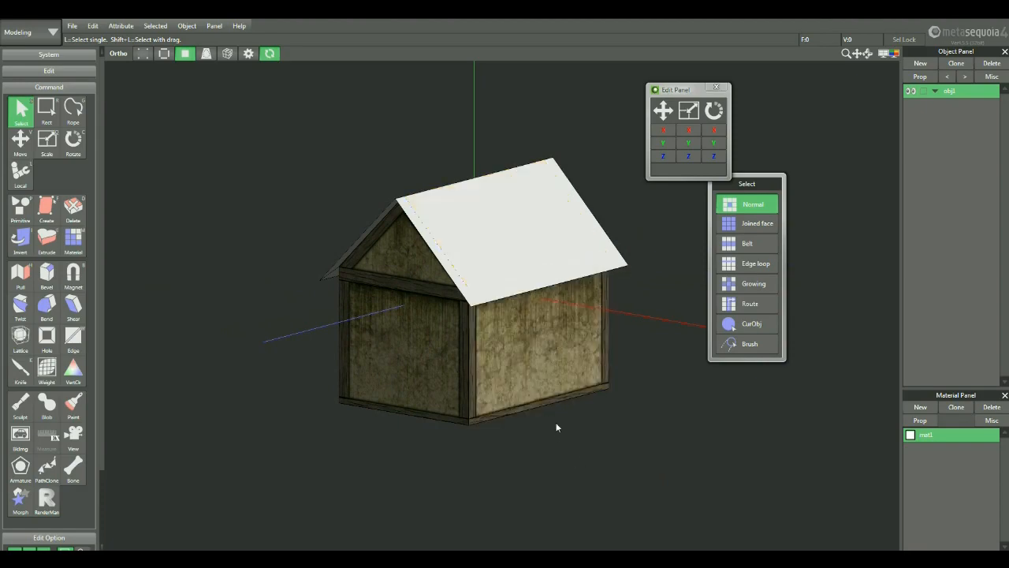
left_click_drag(555, 427, 596, 463)
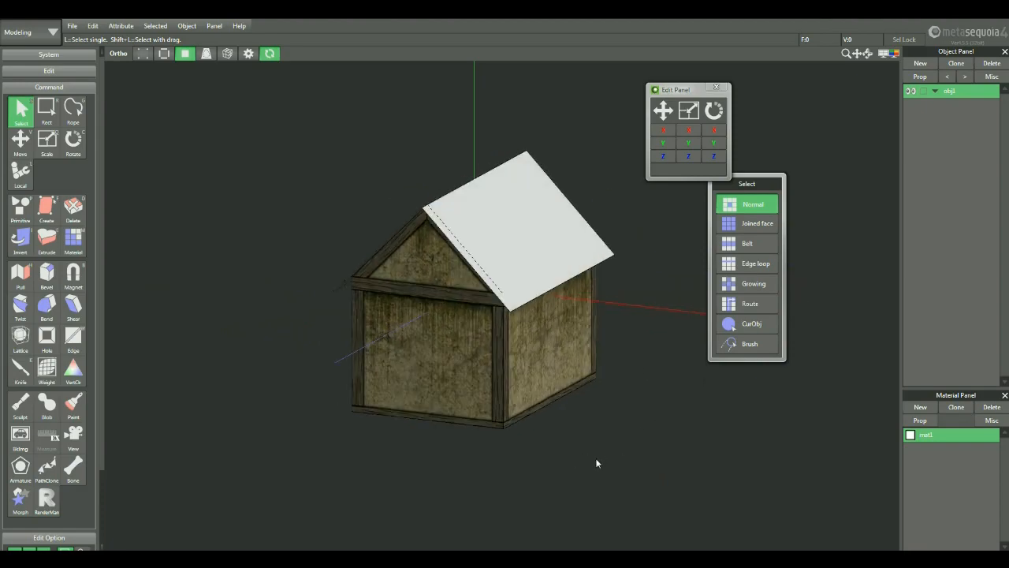